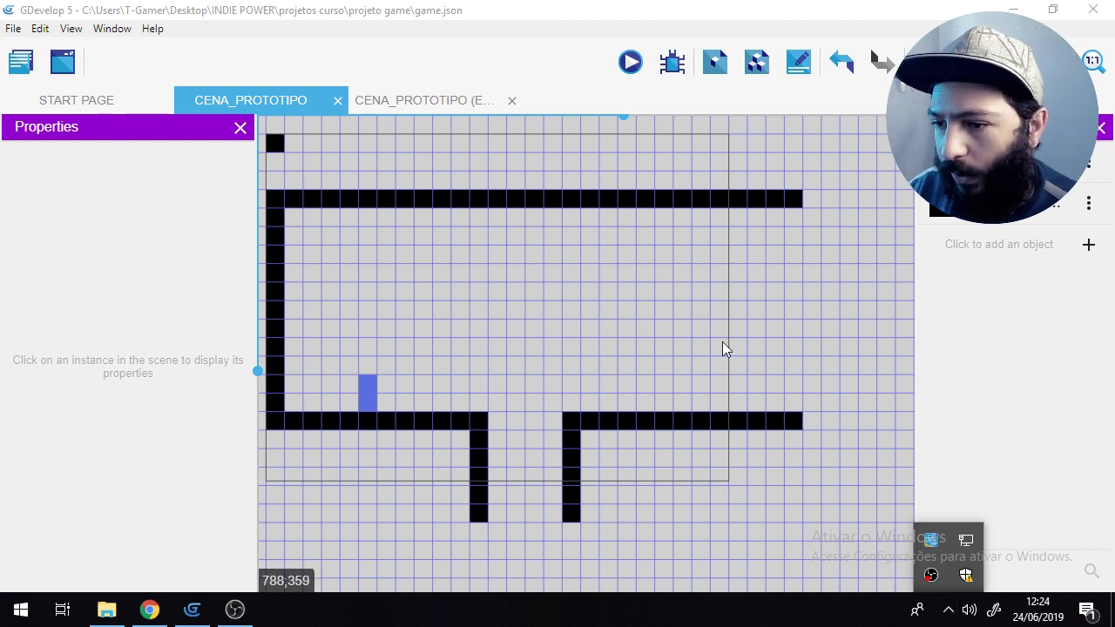
Step: Preview the prototype scene, test walking and jumping the blue character over the floor gap, and close the preview
click(694, 354)
middle_drag(557, 324, 607, 333)
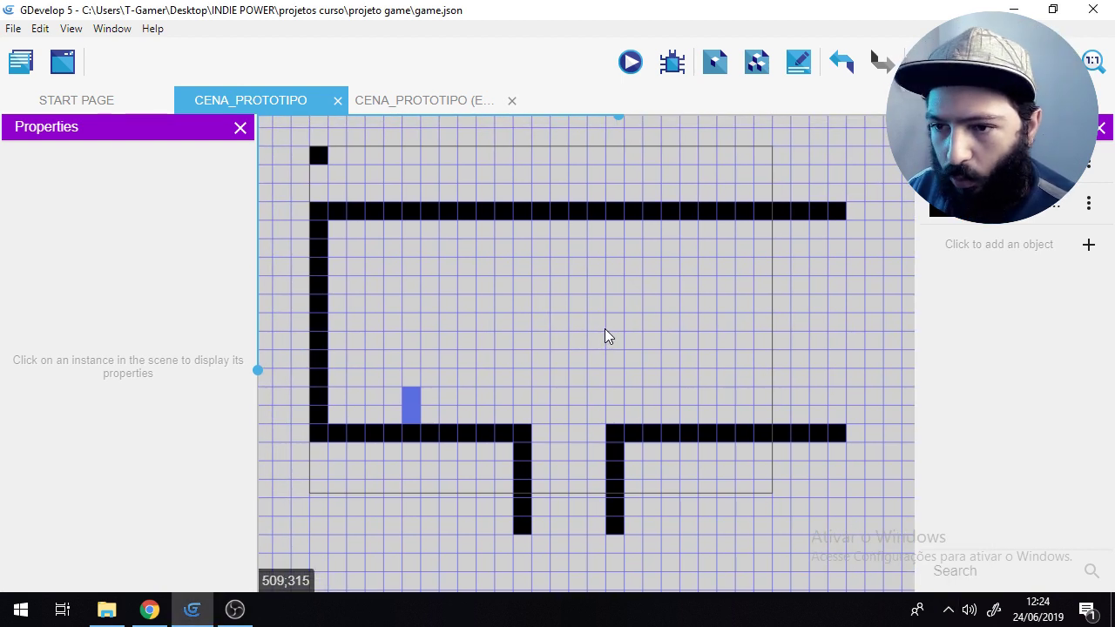
click(627, 72)
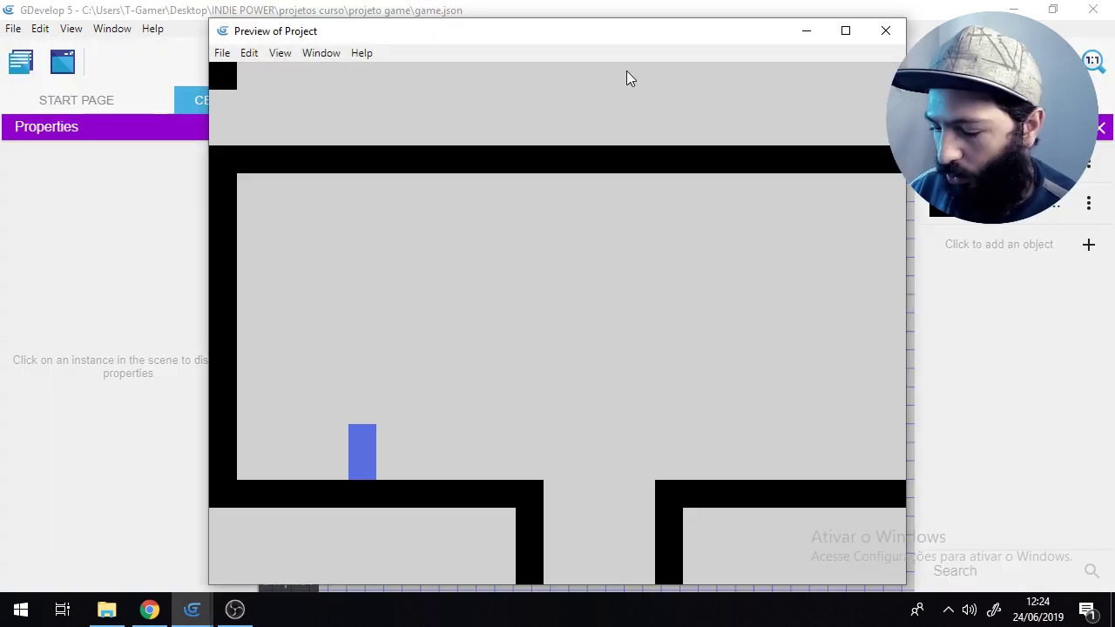
key(space)
key(Right)
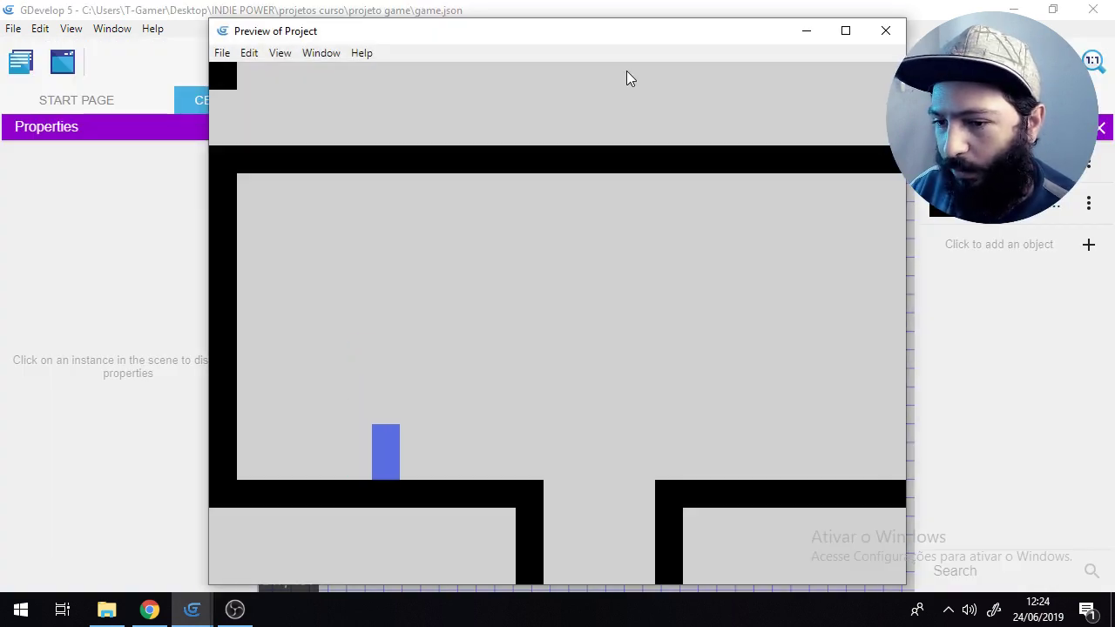
key(Right)
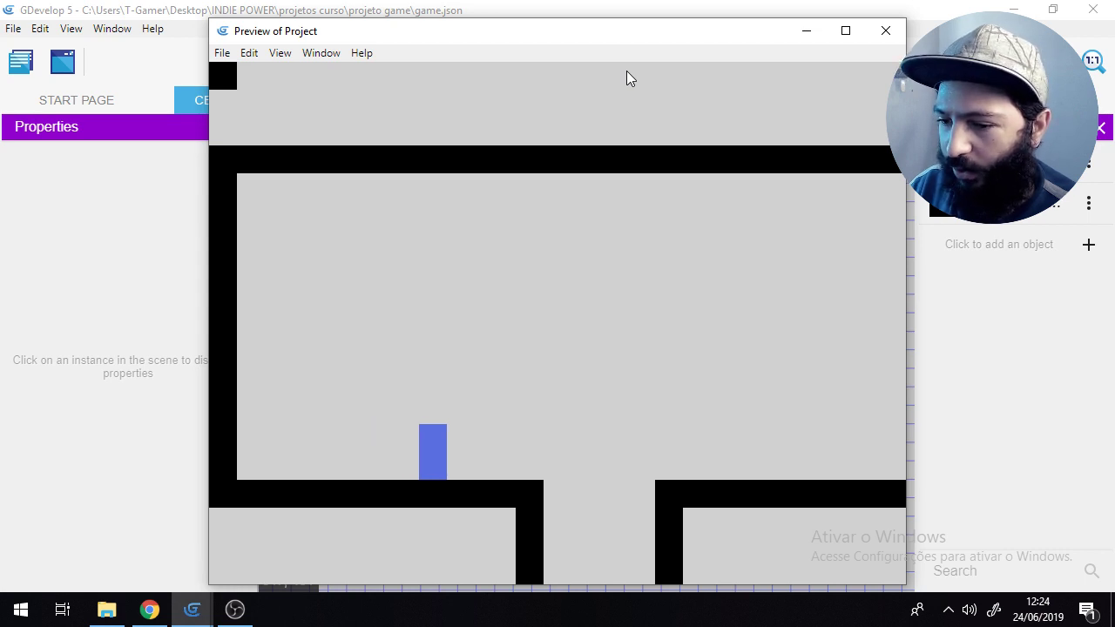
key(space)
key(Right)
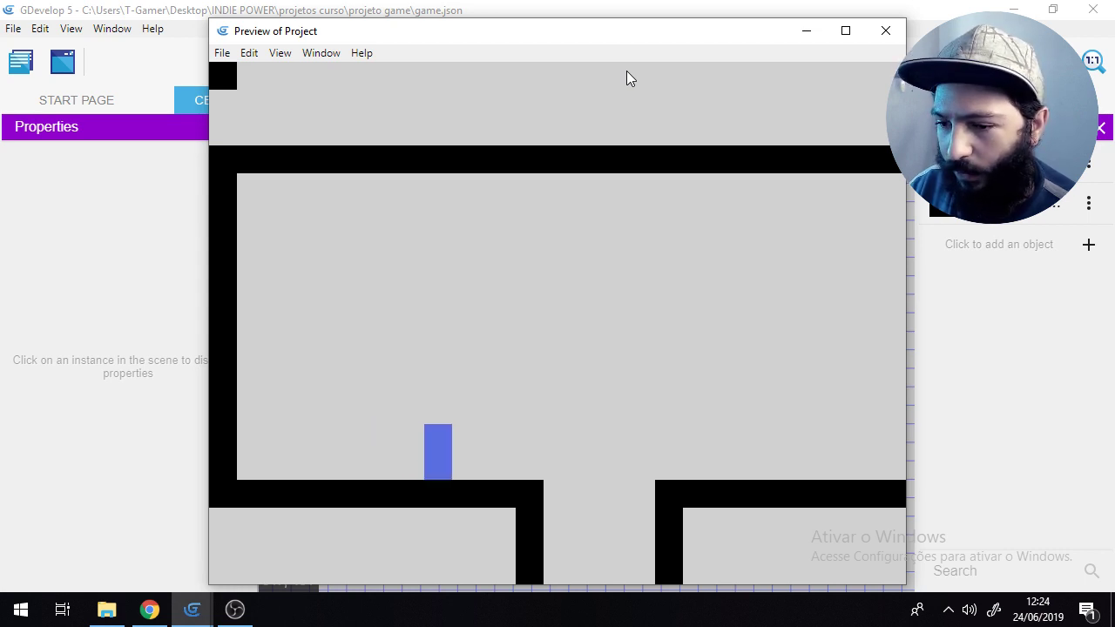
key(space)
key(Right)
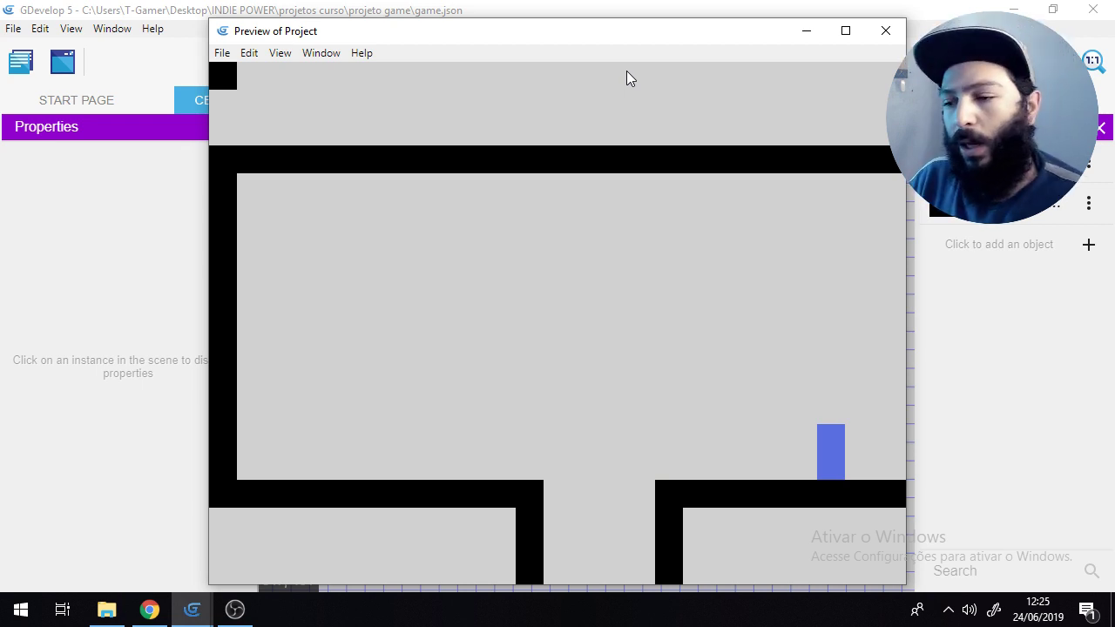
click(886, 32)
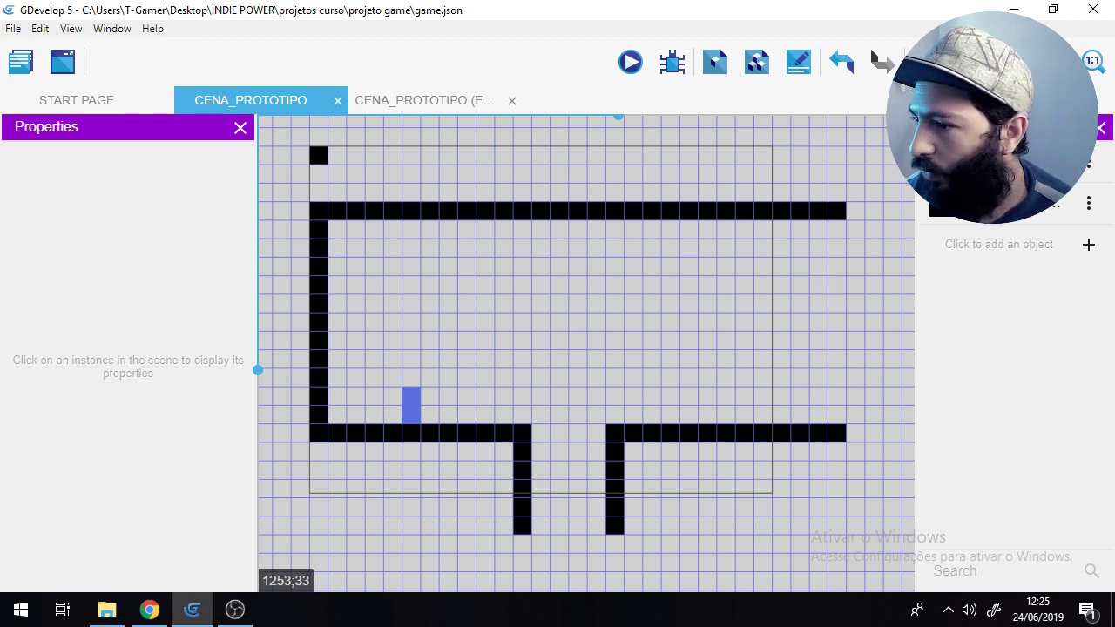
Step: Run the scene preview again to test repeated jumps back and forth across the gap, and close it
click(630, 63)
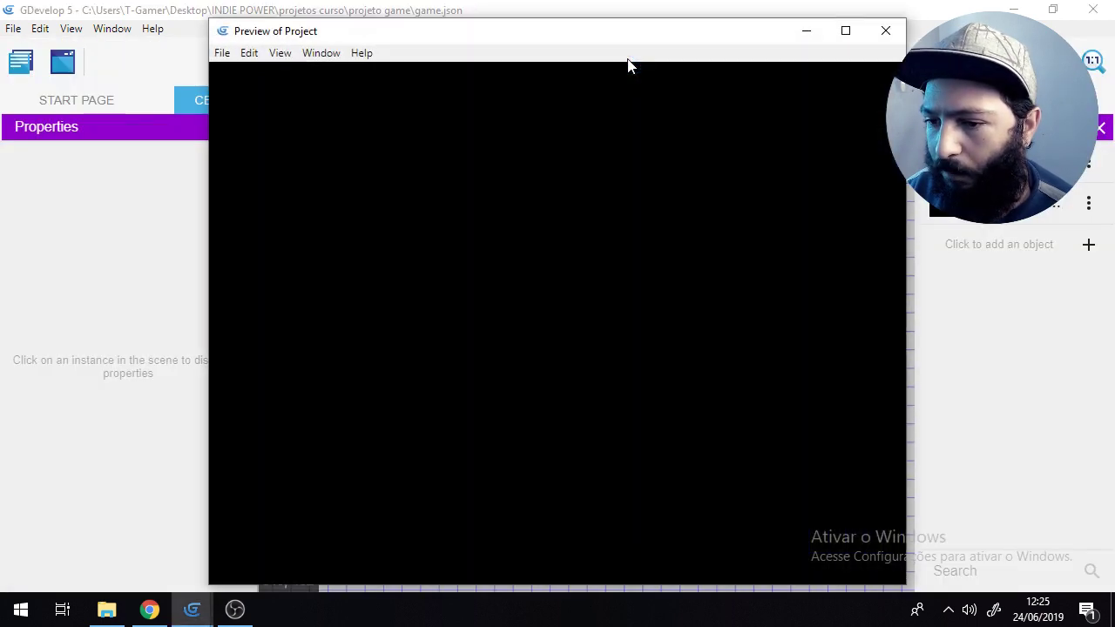
key(Right)
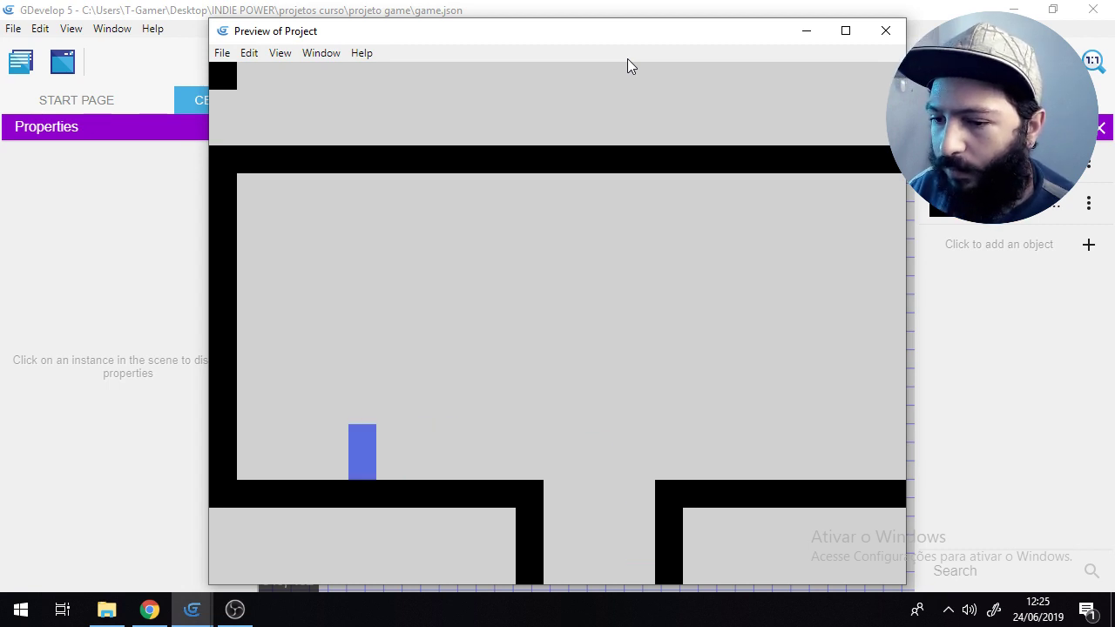
key(space)
key(Right)
key(Right)
key(space)
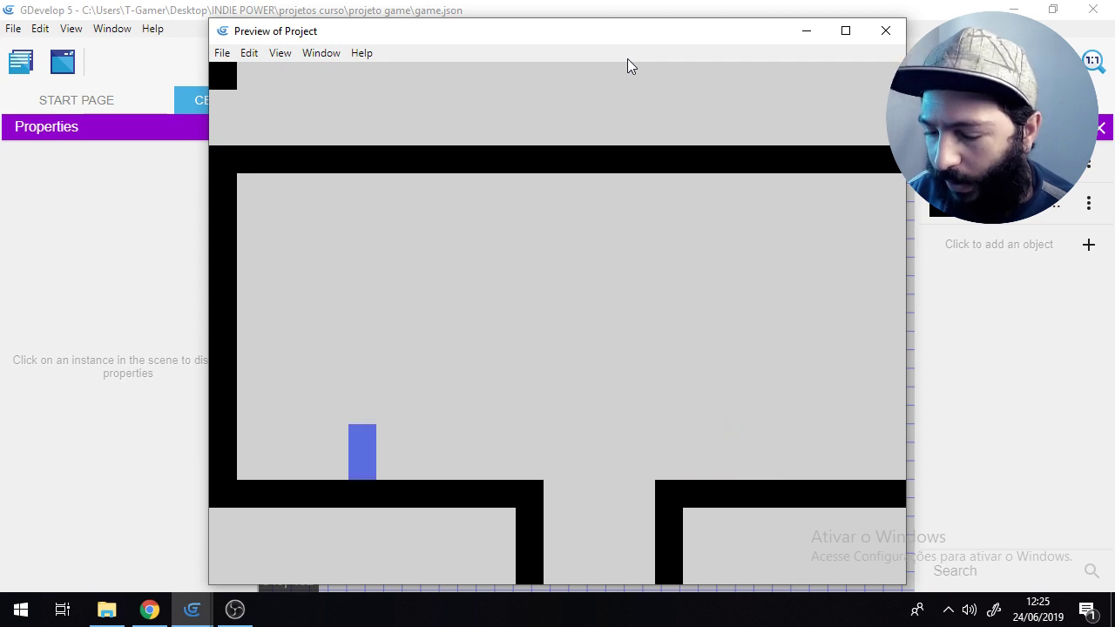
key(Right)
key(space)
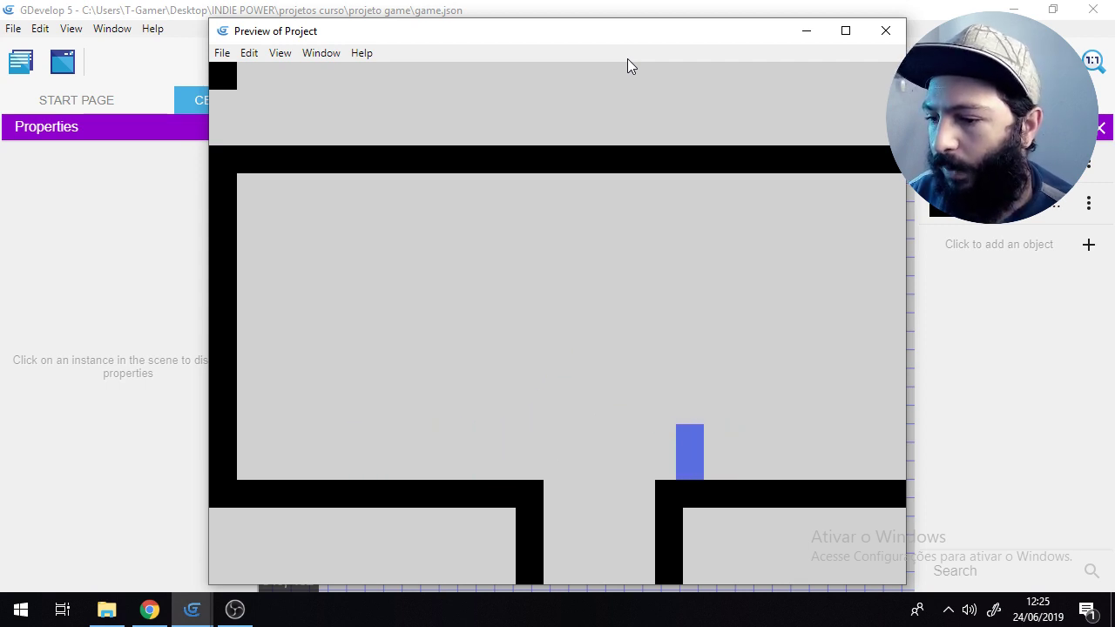
key(Right)
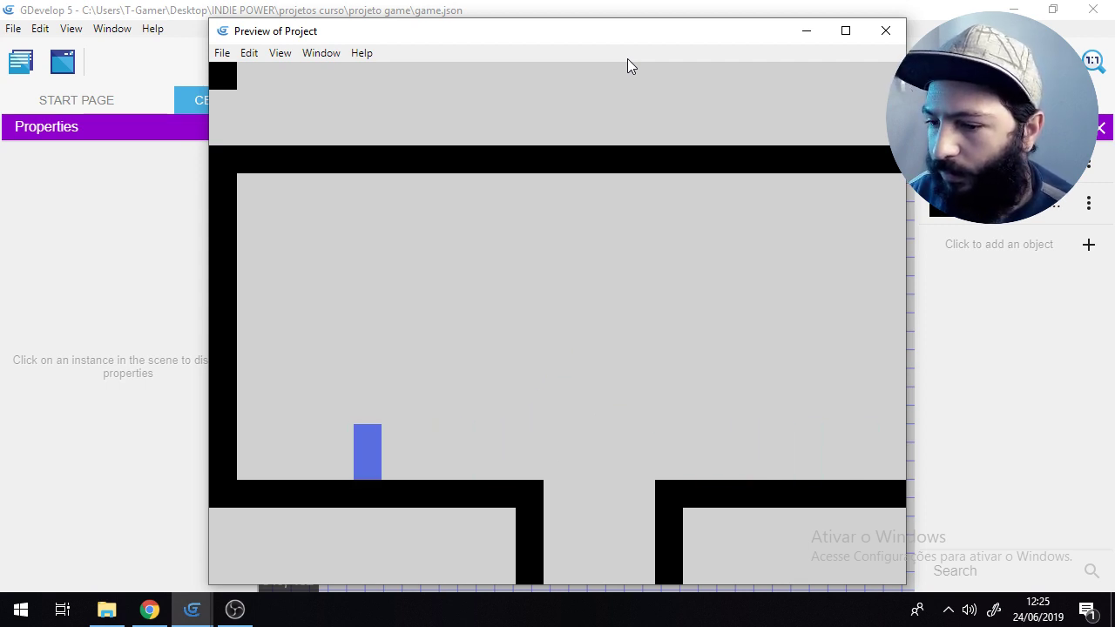
key(Right)
key(space)
key(Right)
key(space)
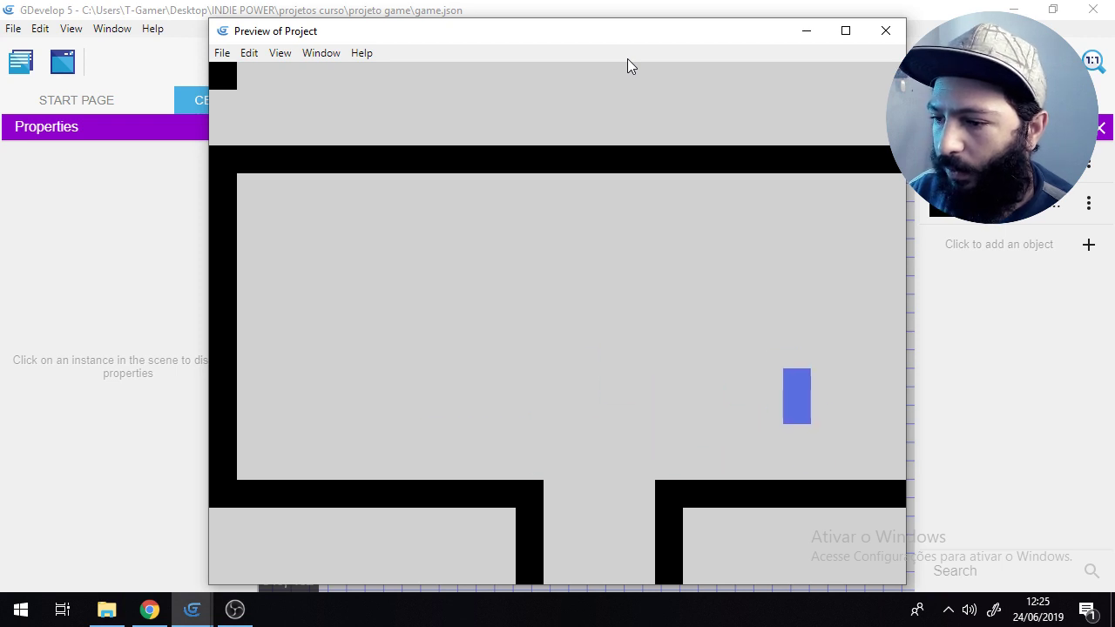
click(885, 31)
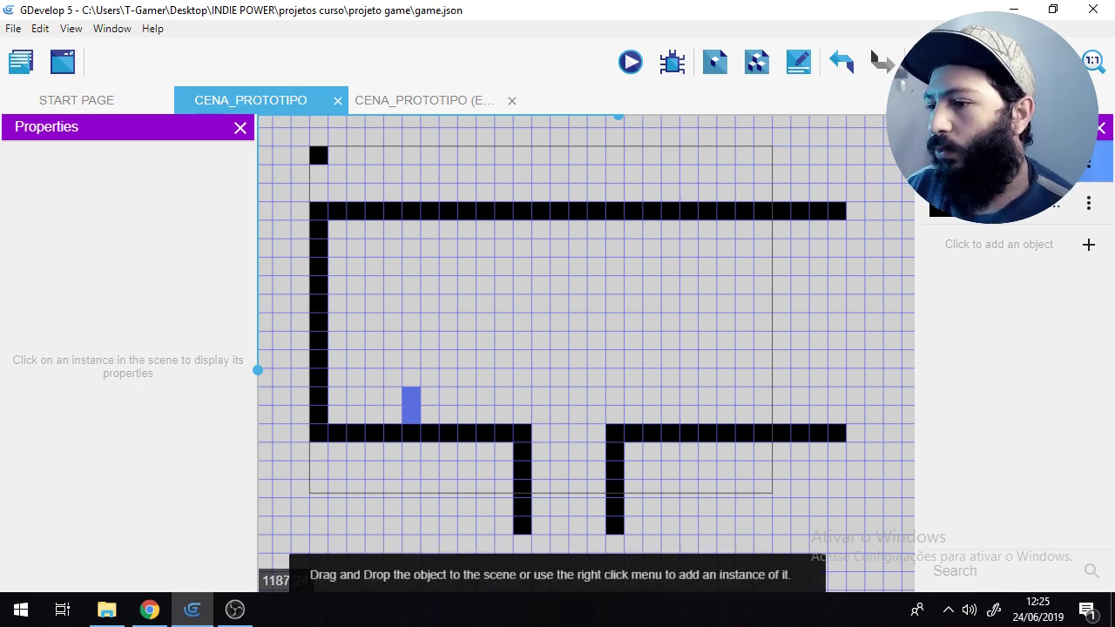
Step: Open the PlatformerObject behavior settings of the alma_personagem object
double_click(985, 205)
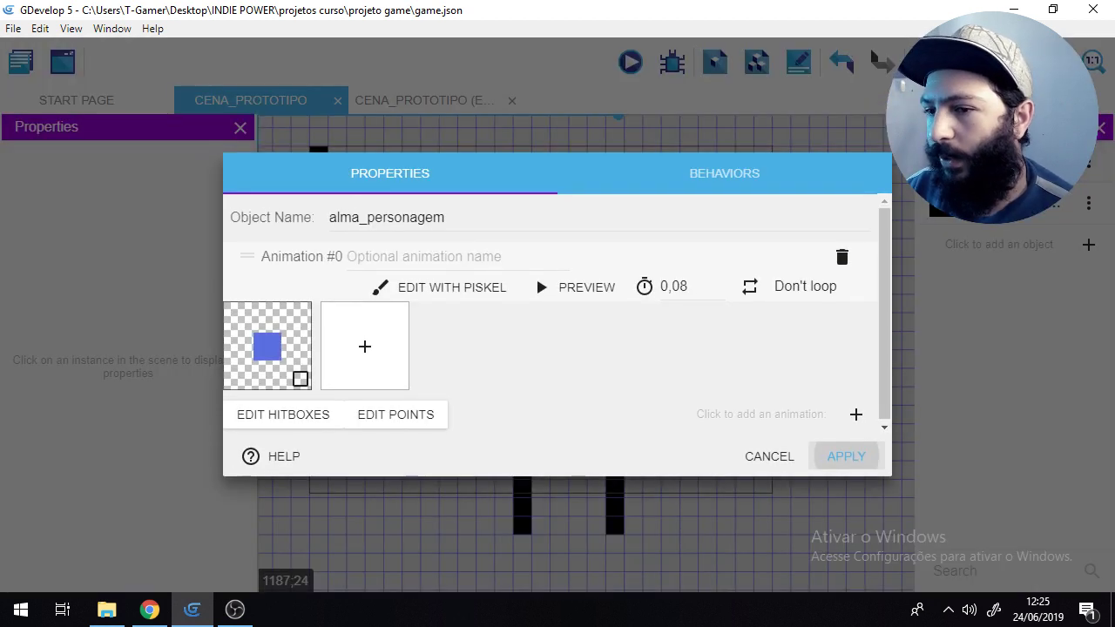
click(705, 181)
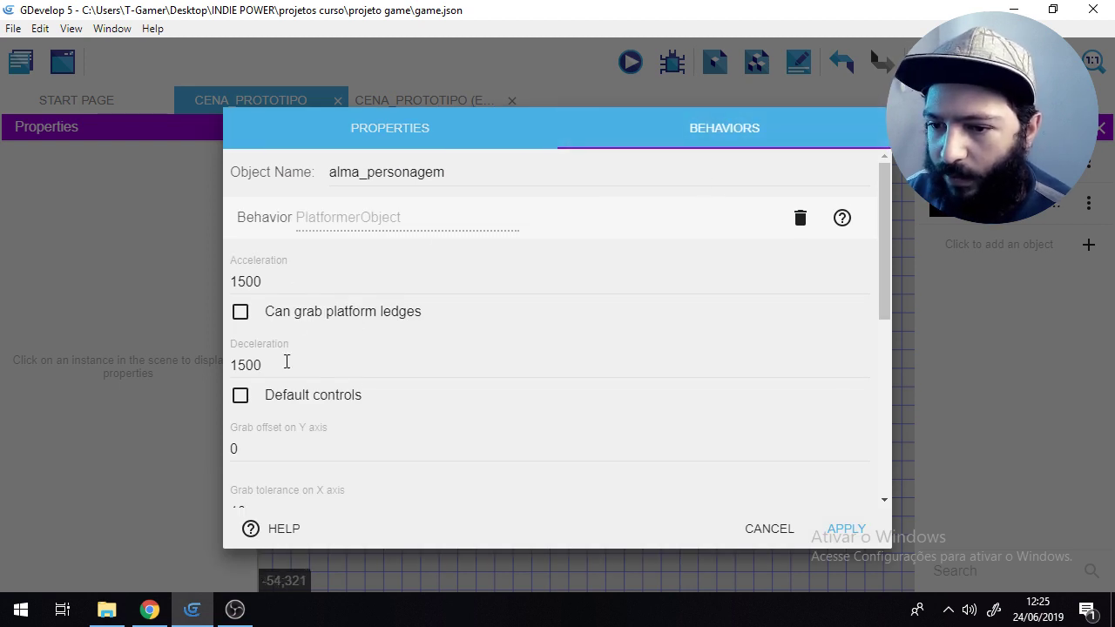
scroll(371, 393, down, 1)
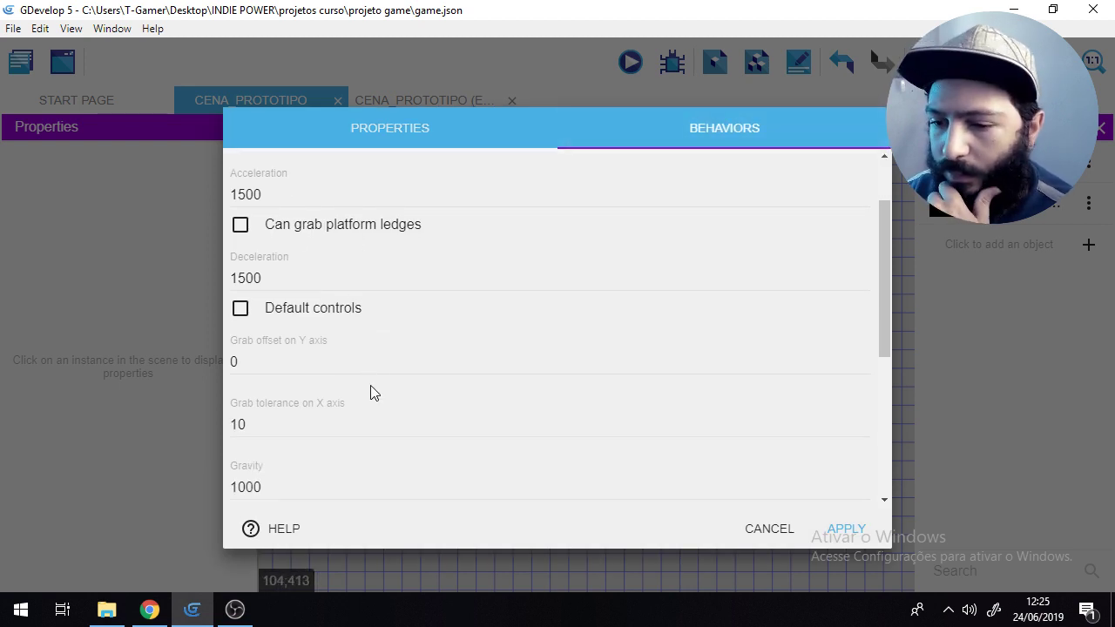
click(235, 610)
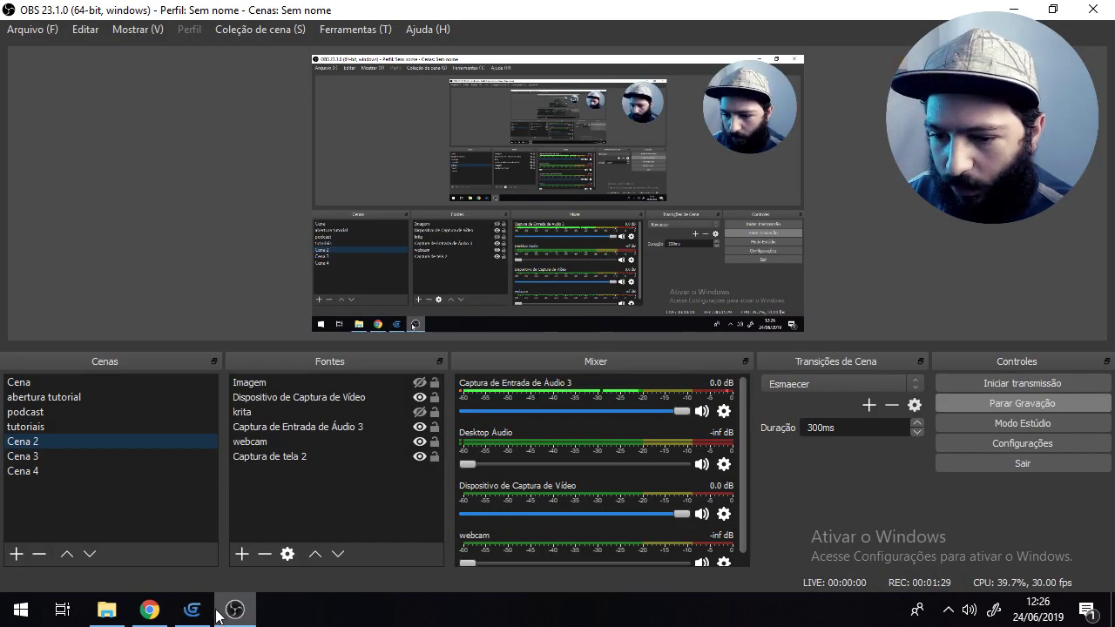
mouse_move(198, 616)
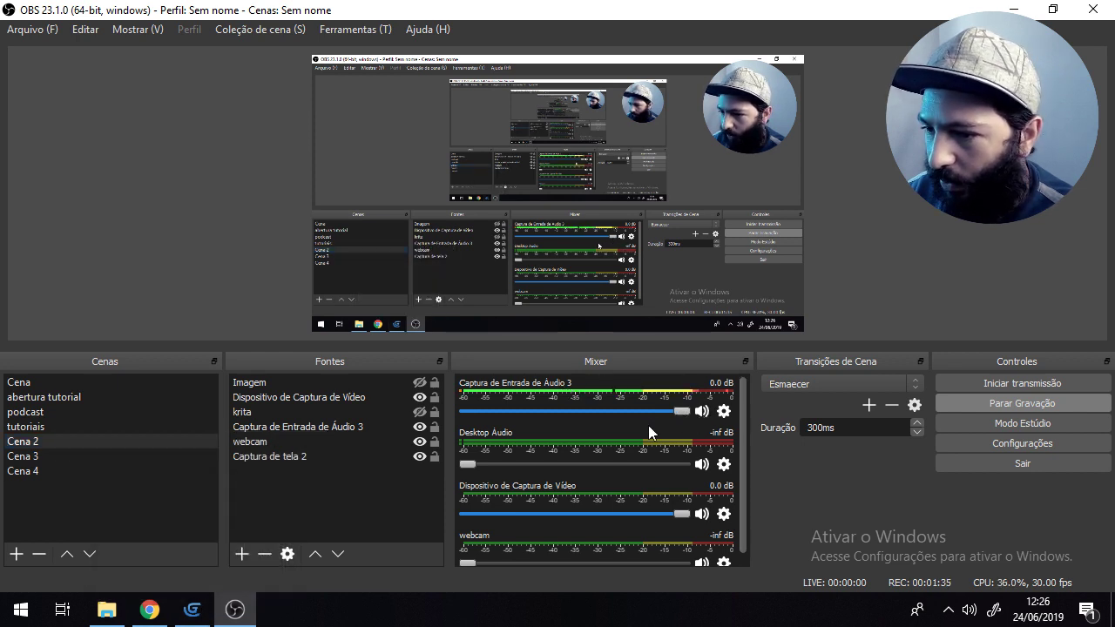
click(192, 610)
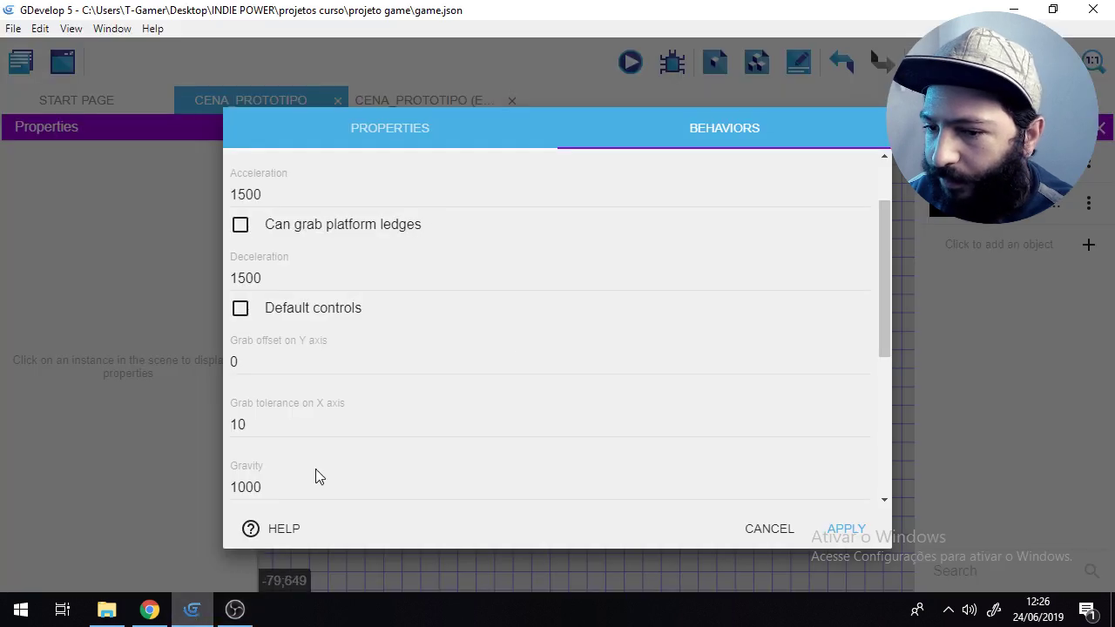
Step: Set the jump speed of alma_personagem's PlatformerObject behavior to 800
scroll(560, 337, down, 1)
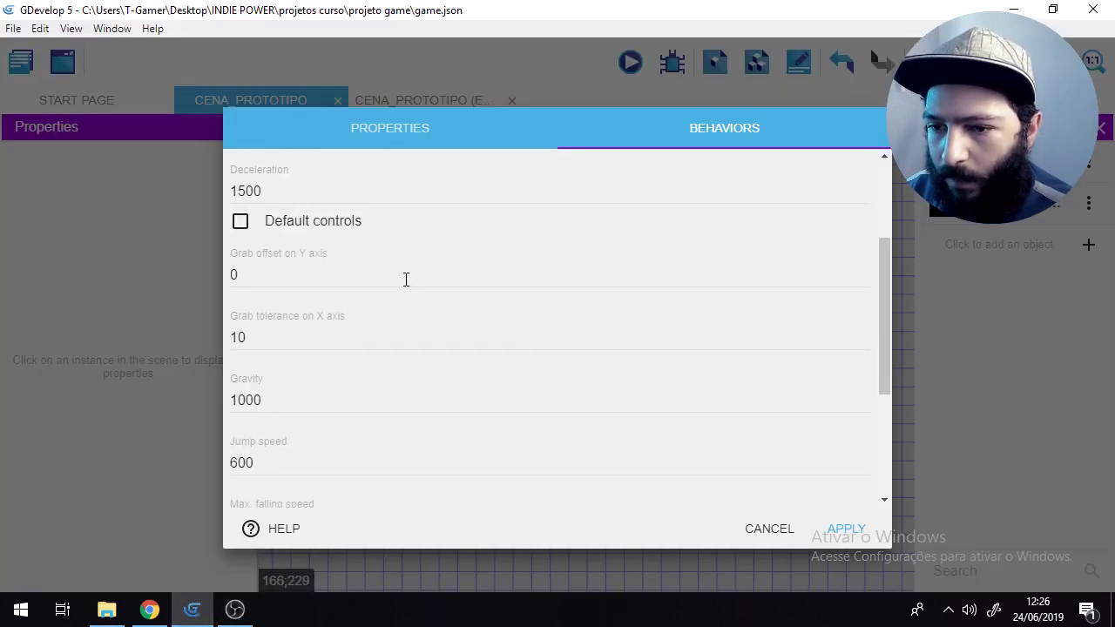
scroll(406, 279, up, 2)
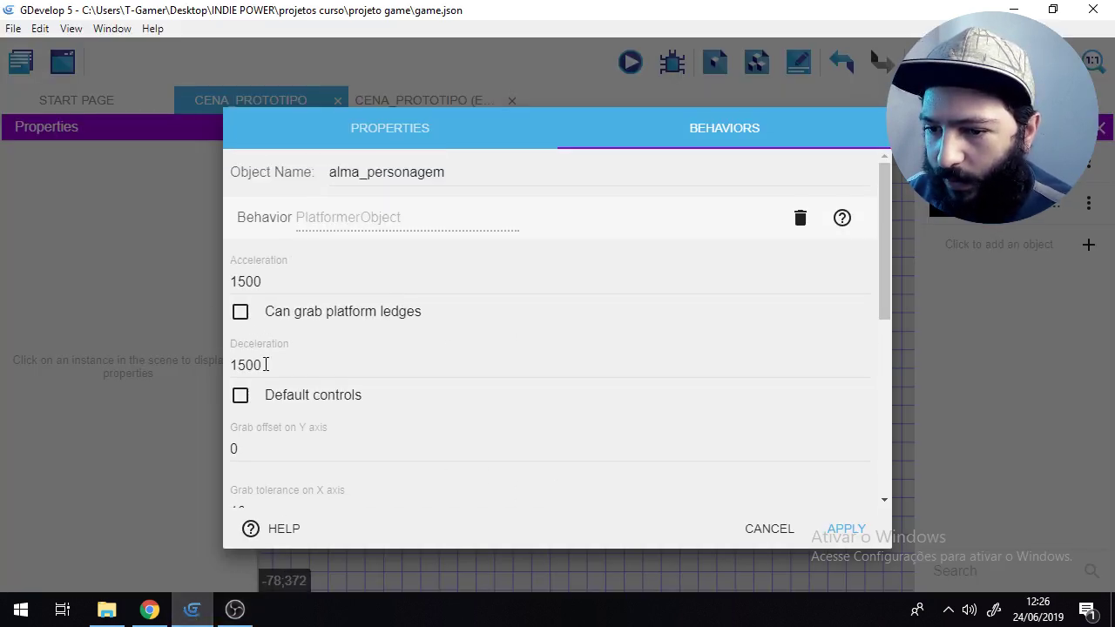
scroll(399, 339, down, 2)
scroll(319, 371, down, 1)
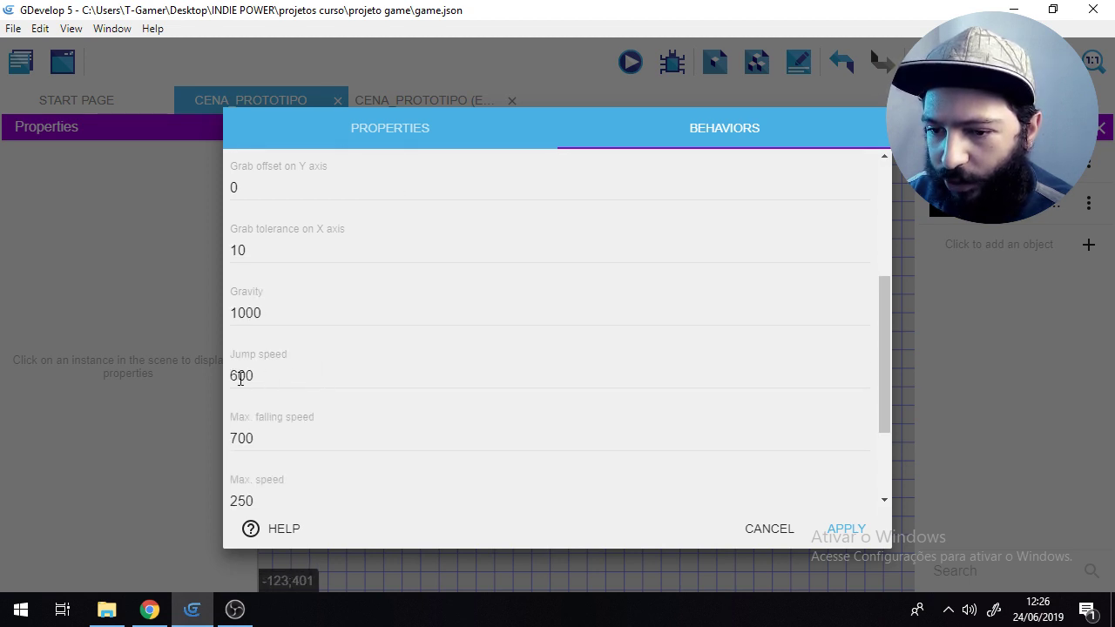
click(240, 376)
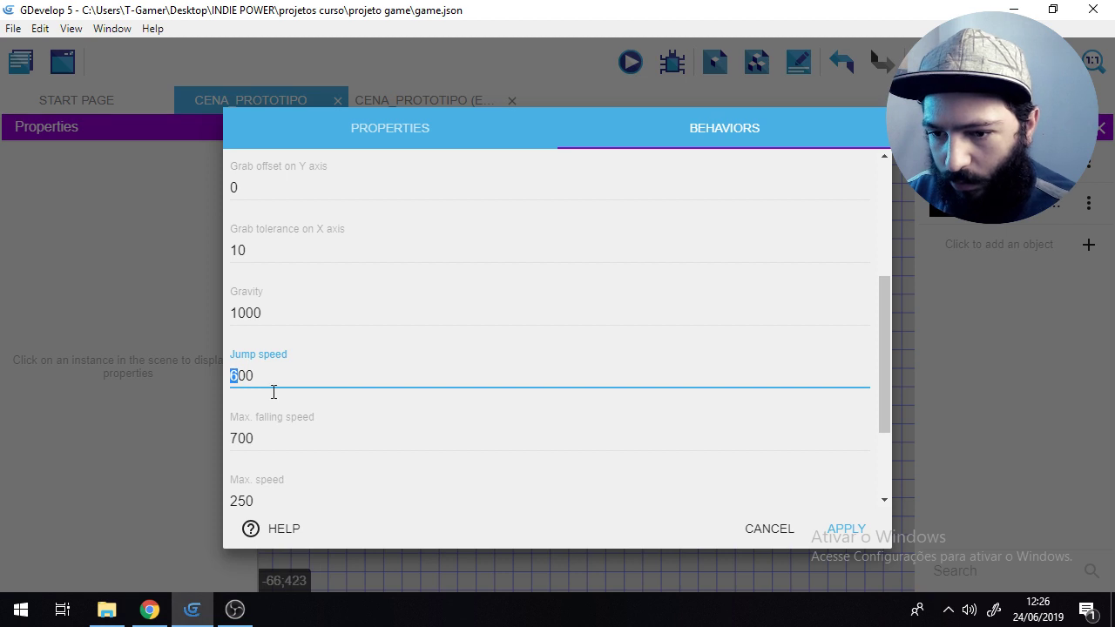
text(8)
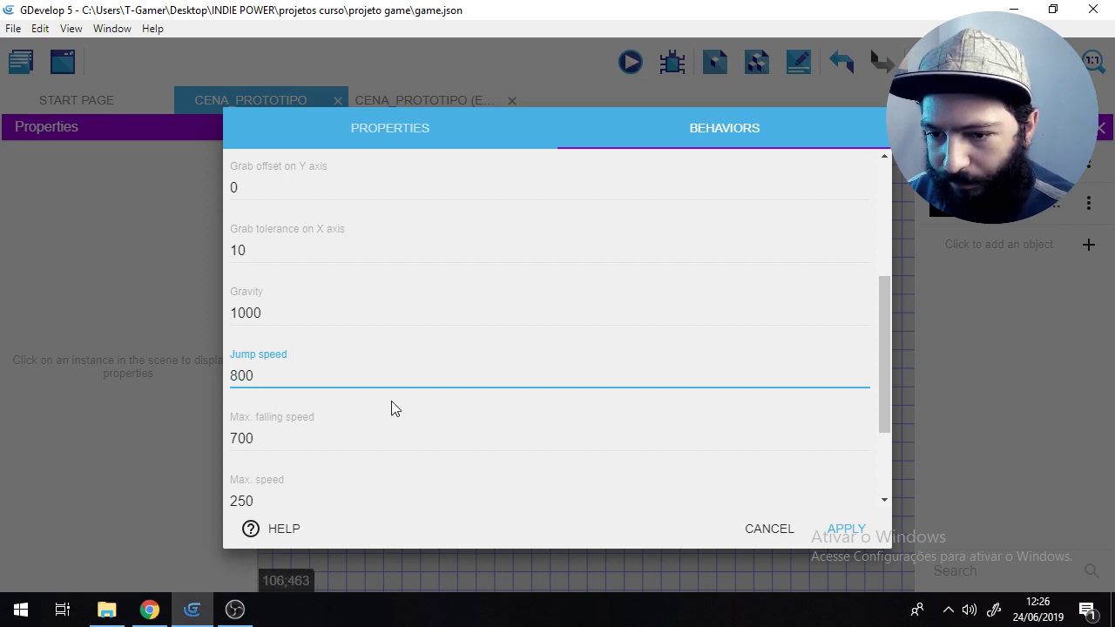
Step: Set alma_personagem's maximum speed to 300 and apply the behavior changes
scroll(396, 397, down, 1)
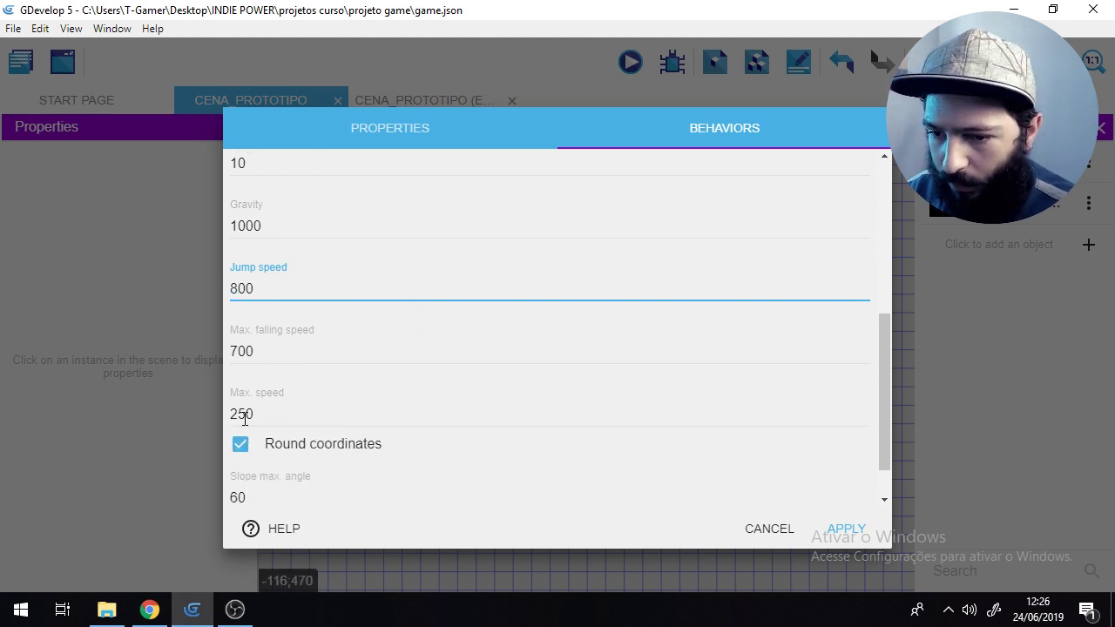
drag(245, 418, 234, 418)
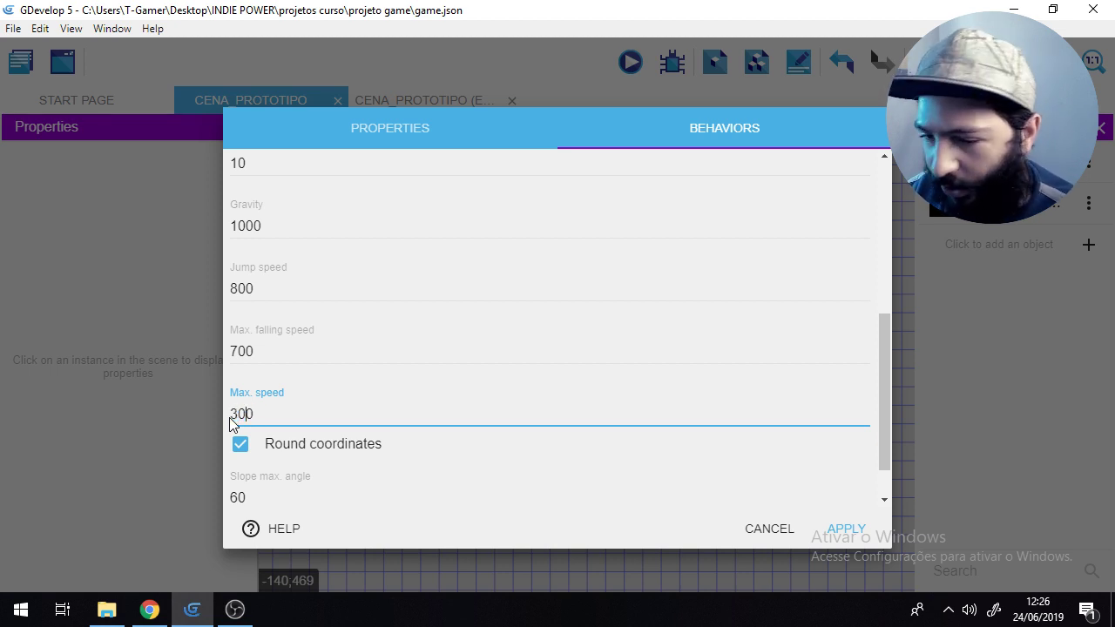
scroll(455, 358, down, 1)
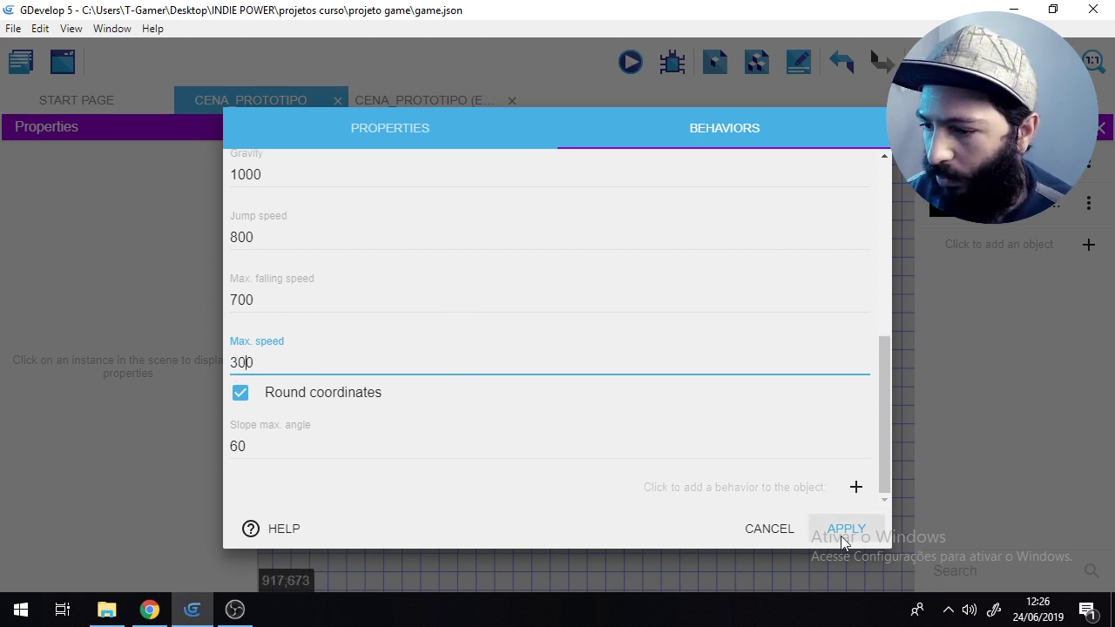
click(843, 532)
Step: Preview the scene with the new speed settings, jump repeatedly back and forth across the gap, and close the preview
click(639, 69)
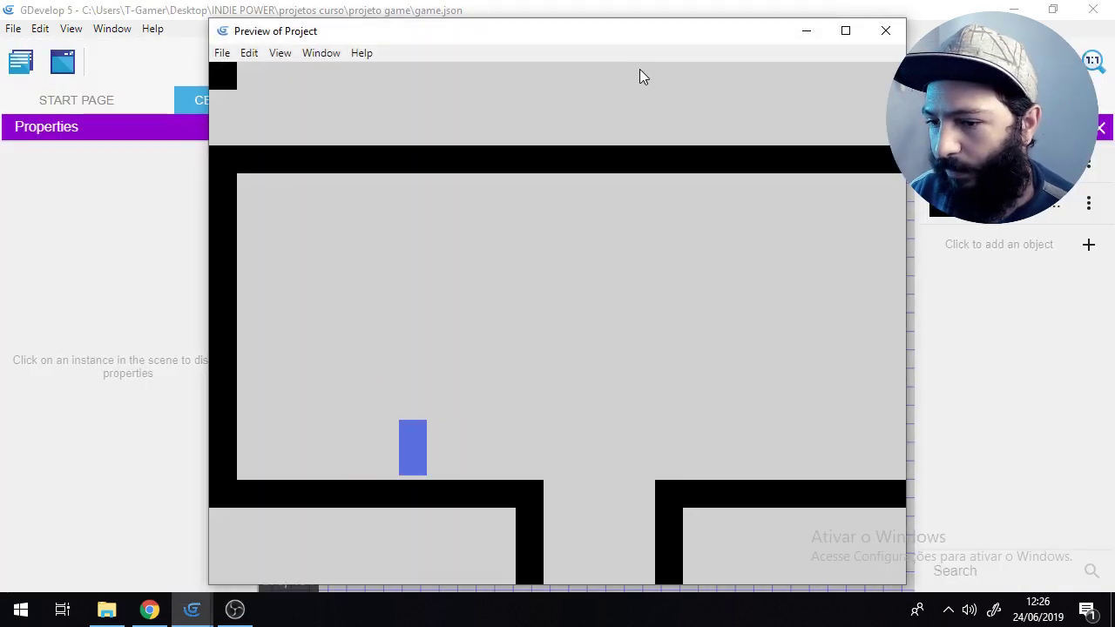
key(Right)
key(space)
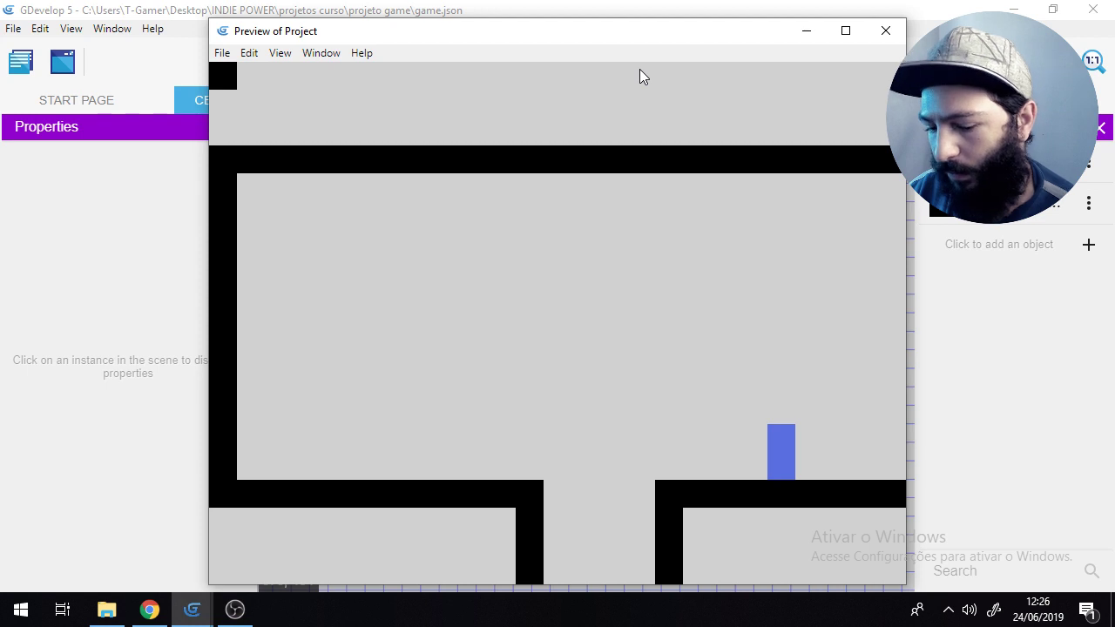
key(space)
key(space)
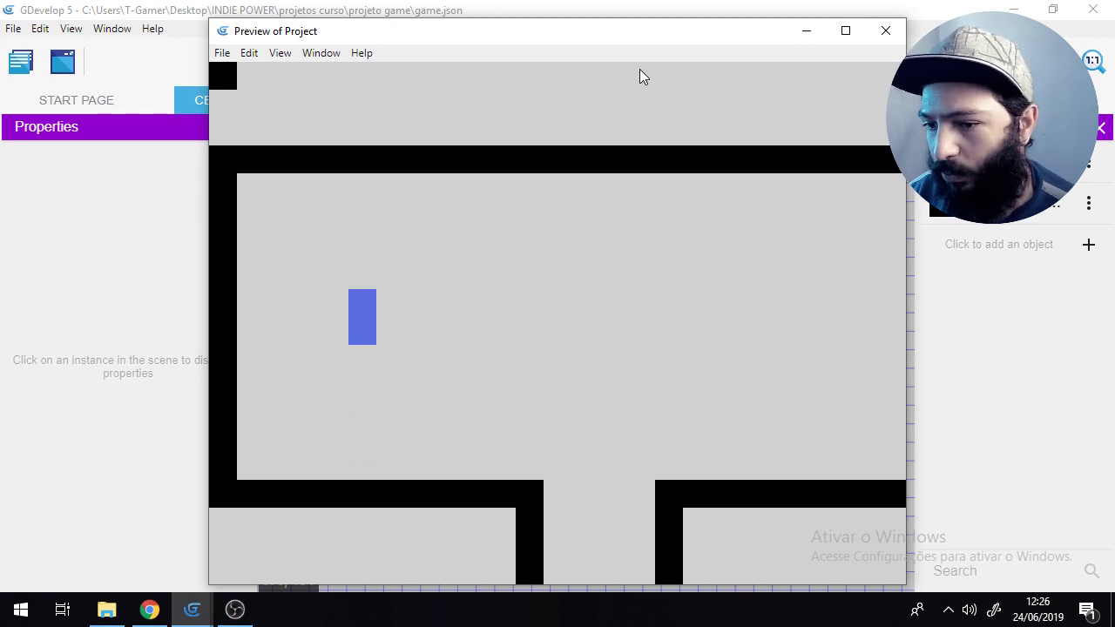
key(Right)
key(space)
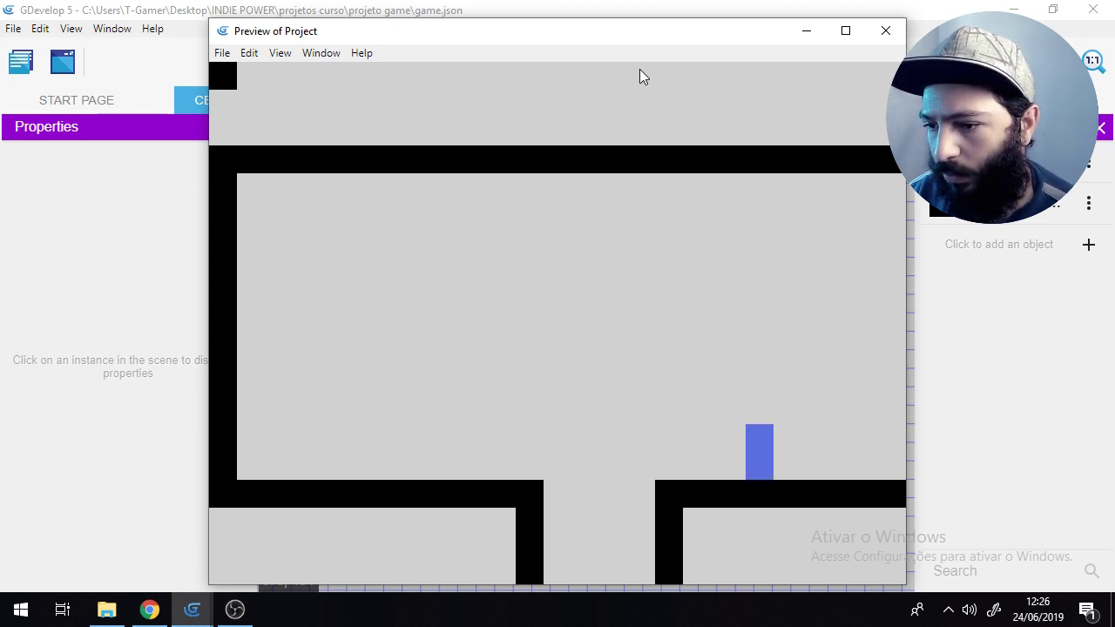
key(Right)
key(space)
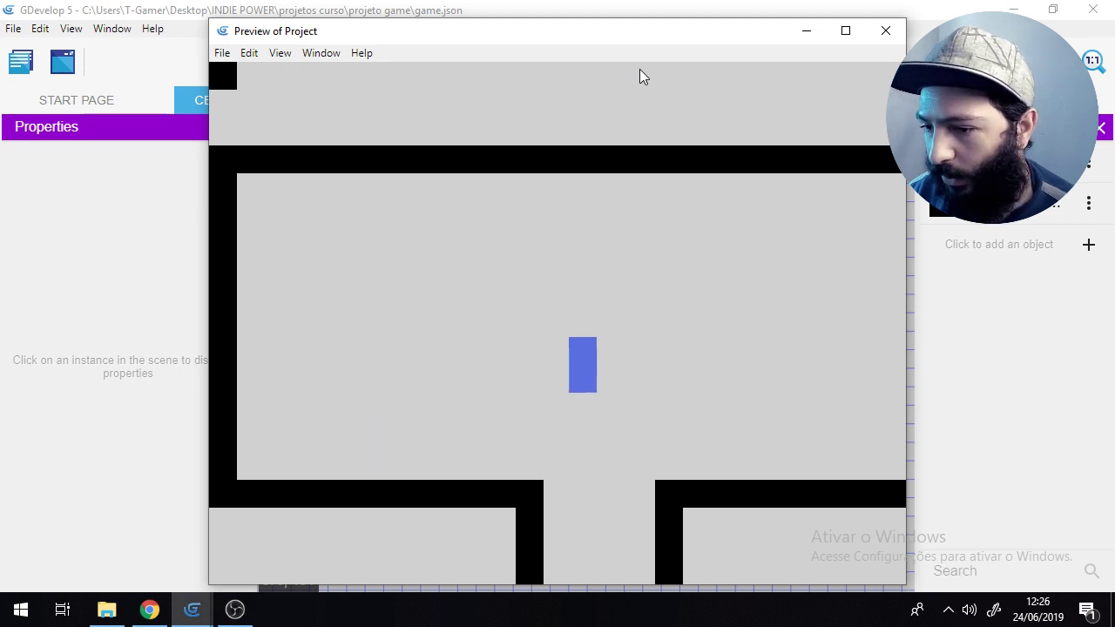
key(Right)
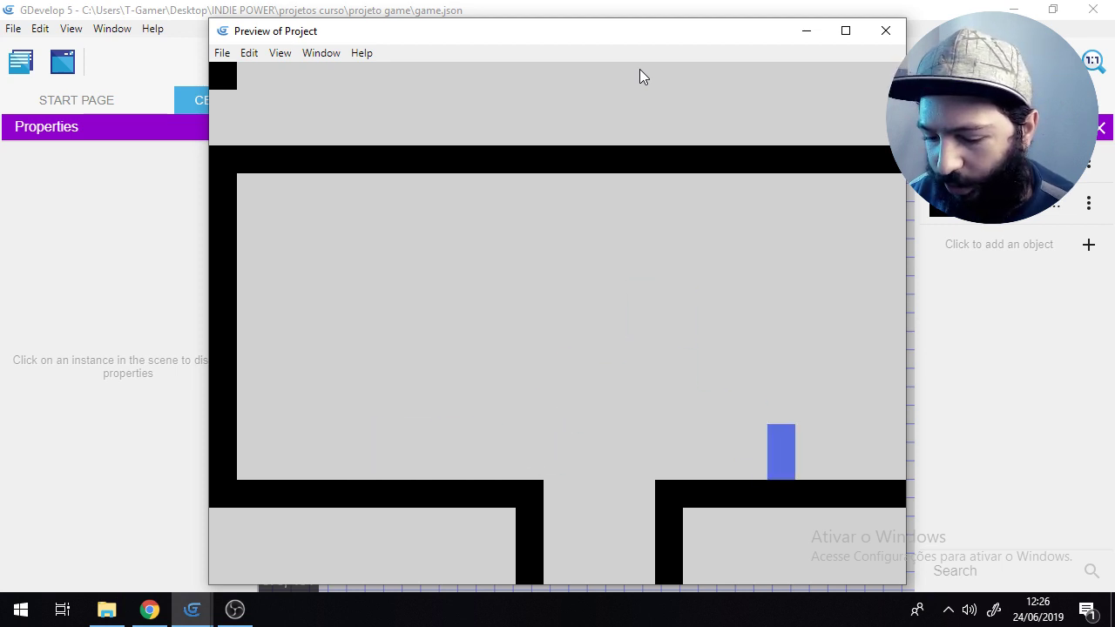
key(space)
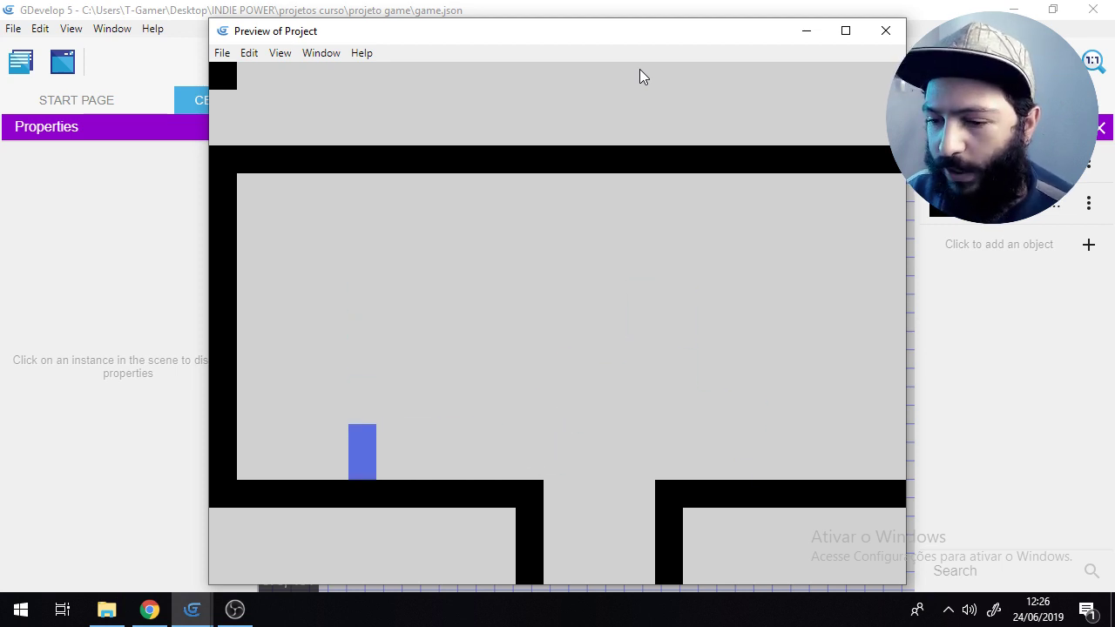
key(Right)
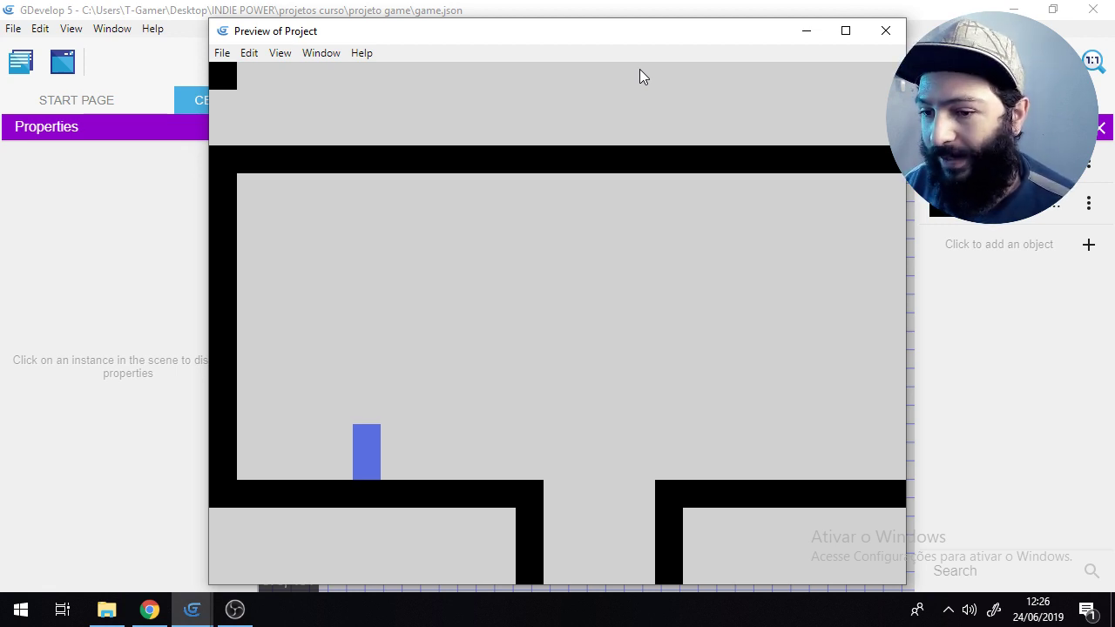
key(Right)
key(space)
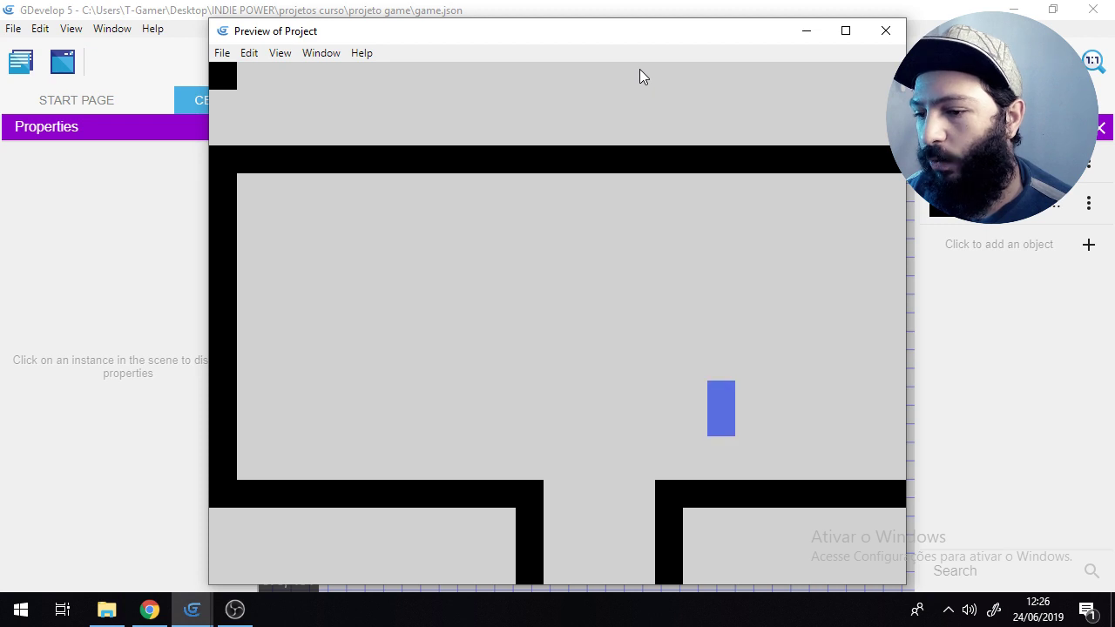
key(Right)
key(space)
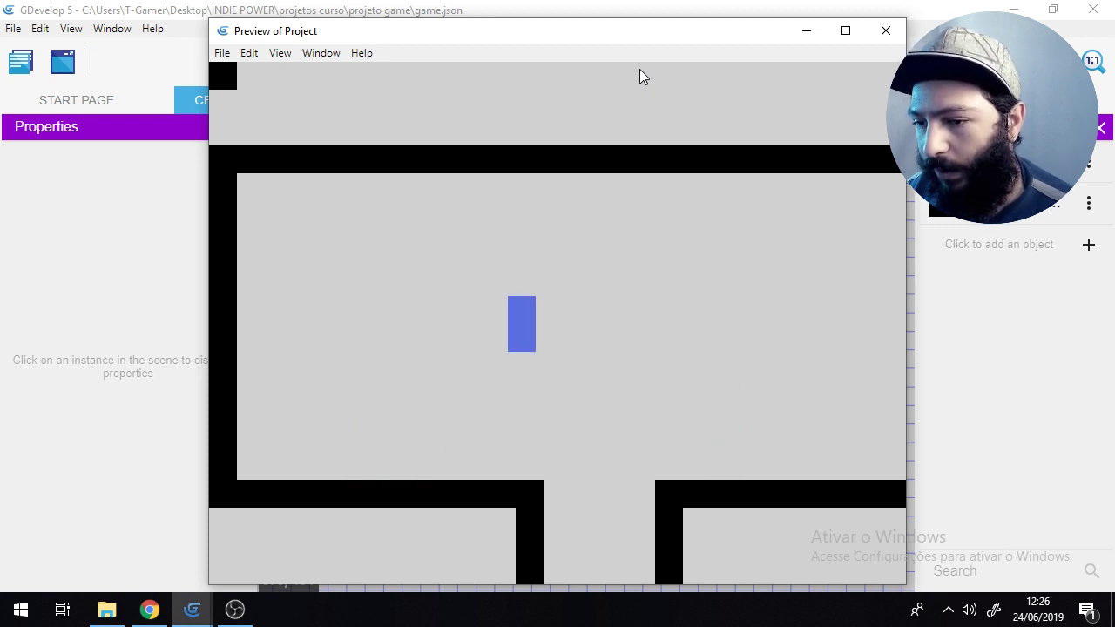
key(Right)
key(space)
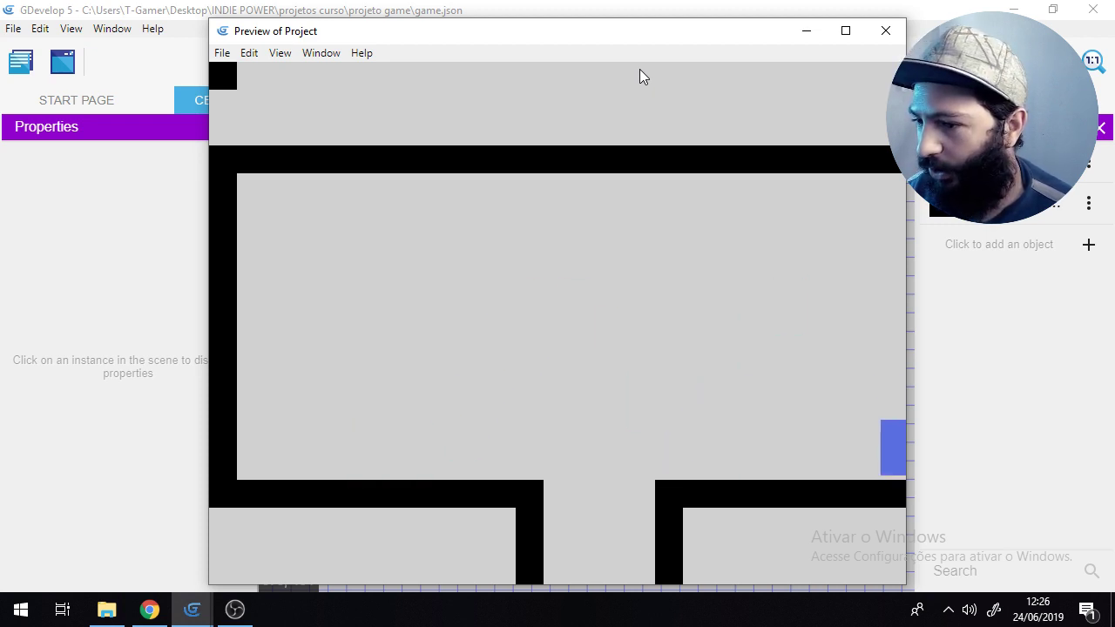
key(Right)
key(space)
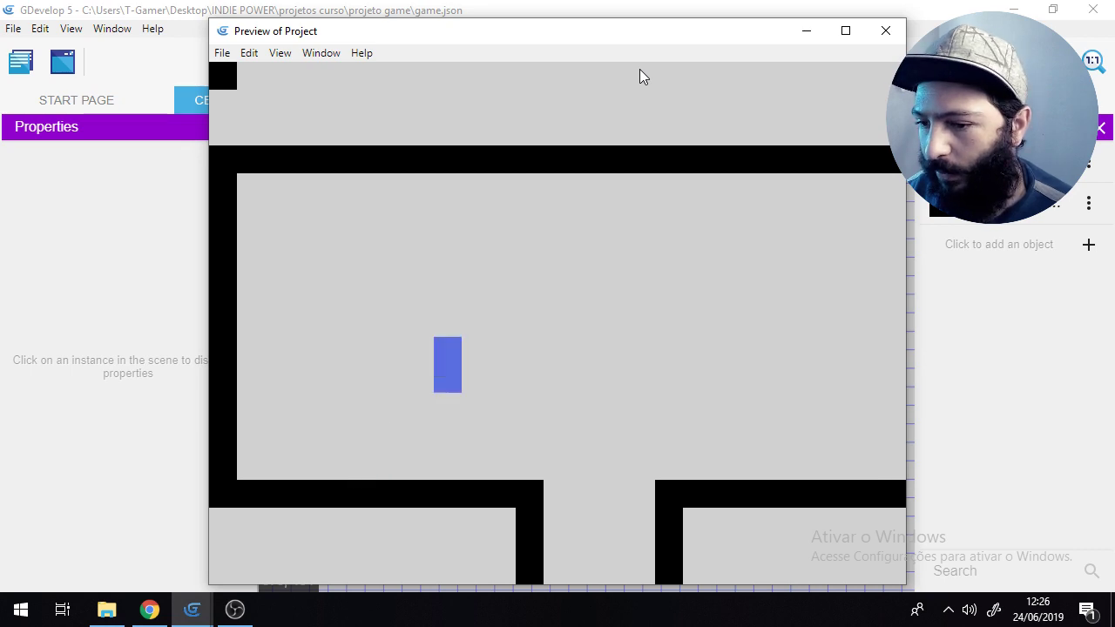
key(Right)
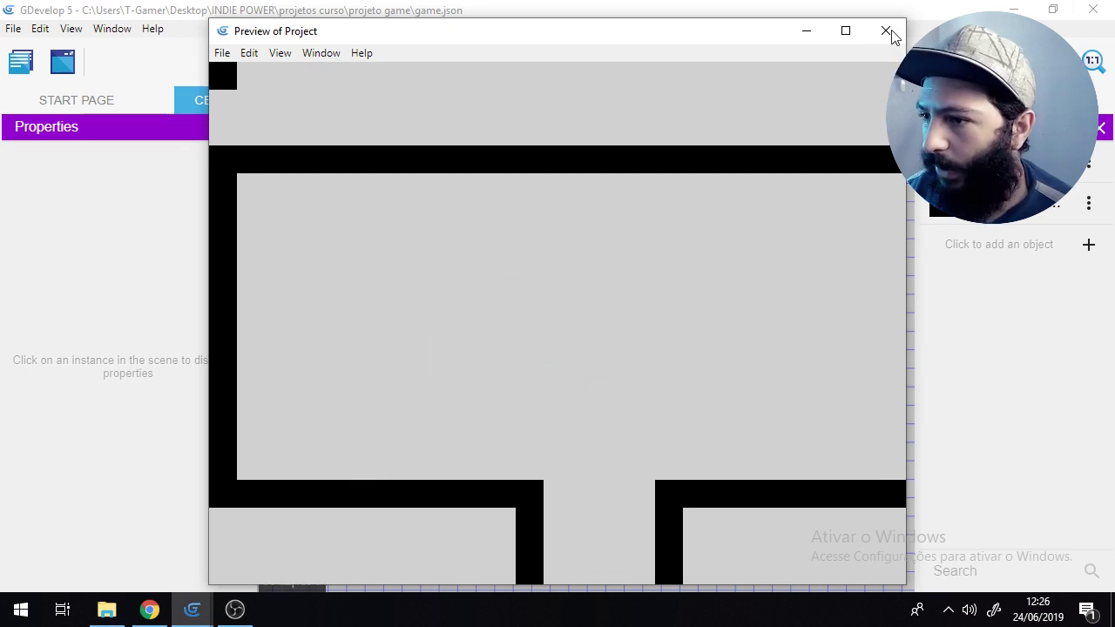
click(886, 31)
Step: Launch the scene preview once more, test running and jumping past the gap in both directions, and close it
scroll(722, 529, up, 3)
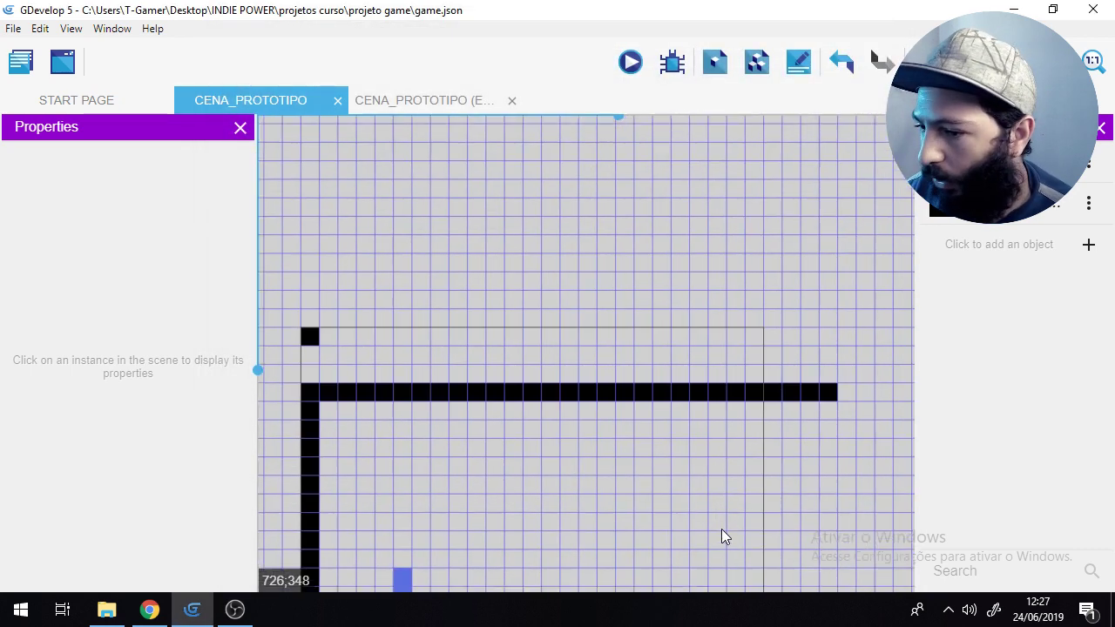
middle_drag(722, 529, 762, 356)
click(630, 62)
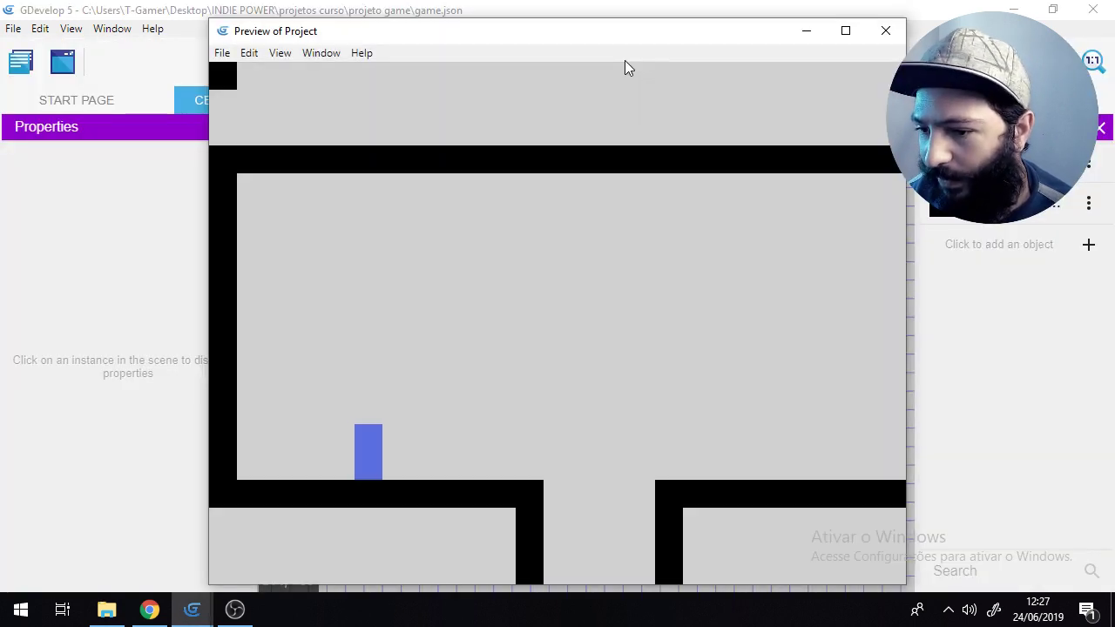
key(Right)
key(space)
key(space)
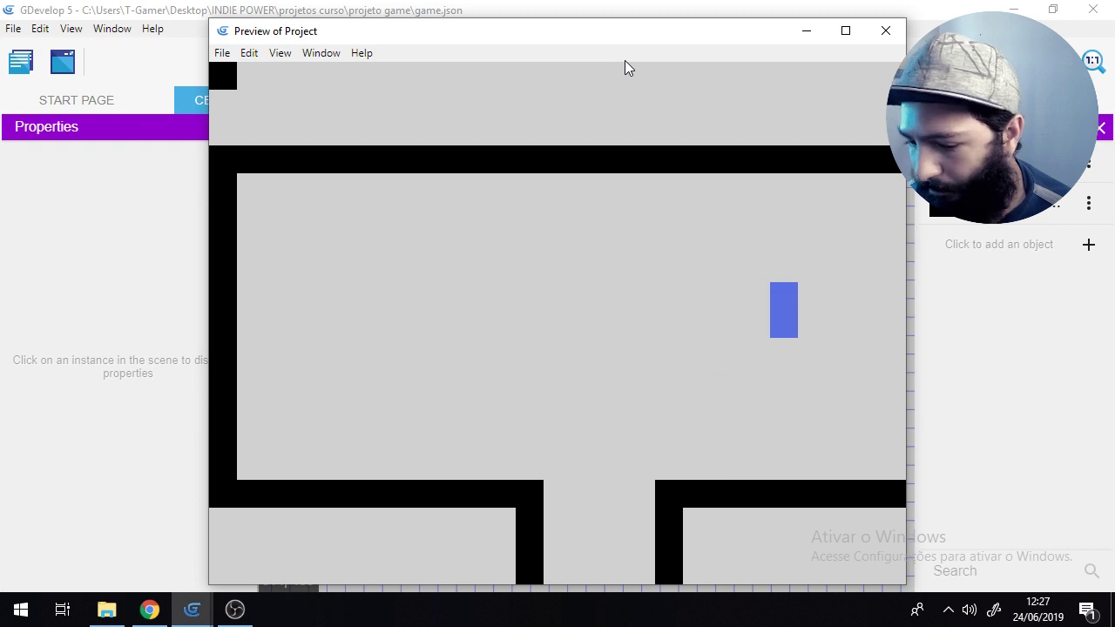
key(Right)
key(space)
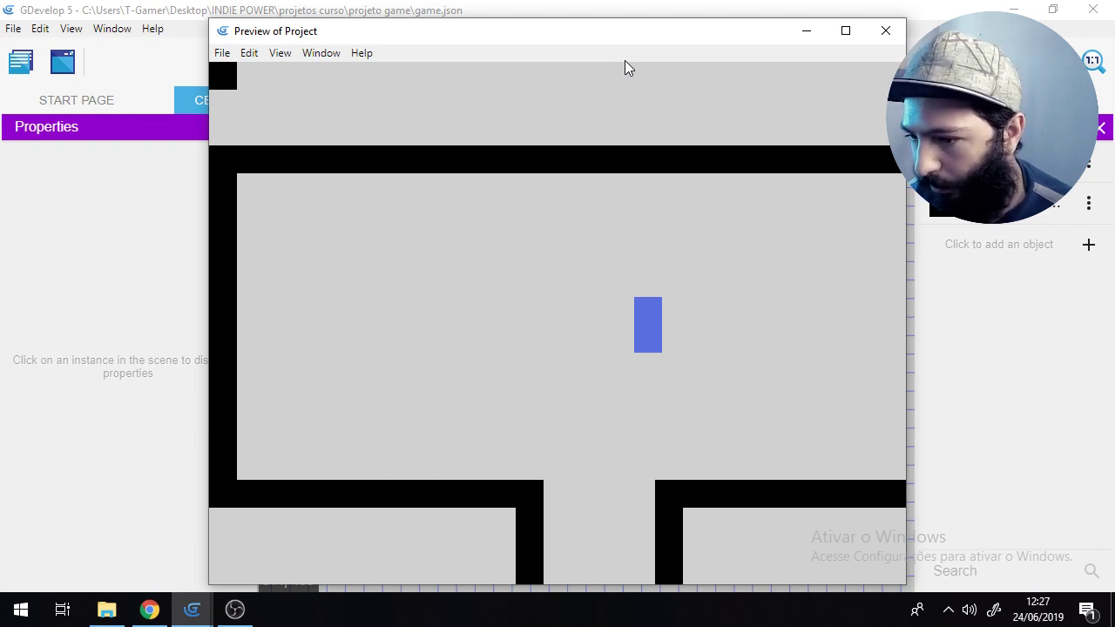
click(886, 30)
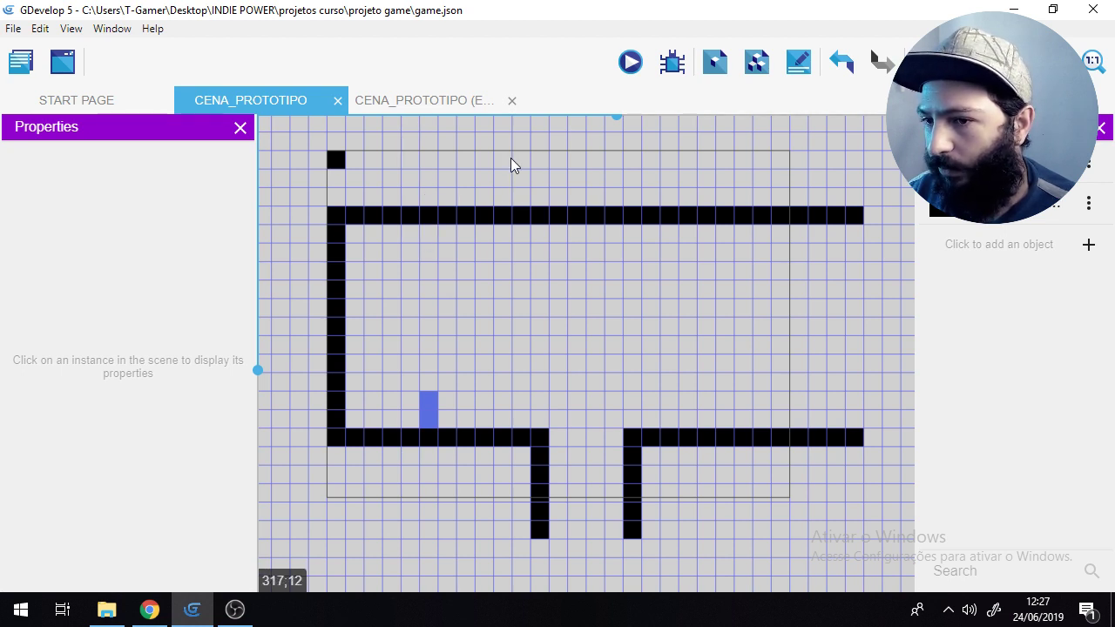
Step: Add the comment "movimento da camera" at the end of the CENA_PROTOTIPO event sheet
click(423, 100)
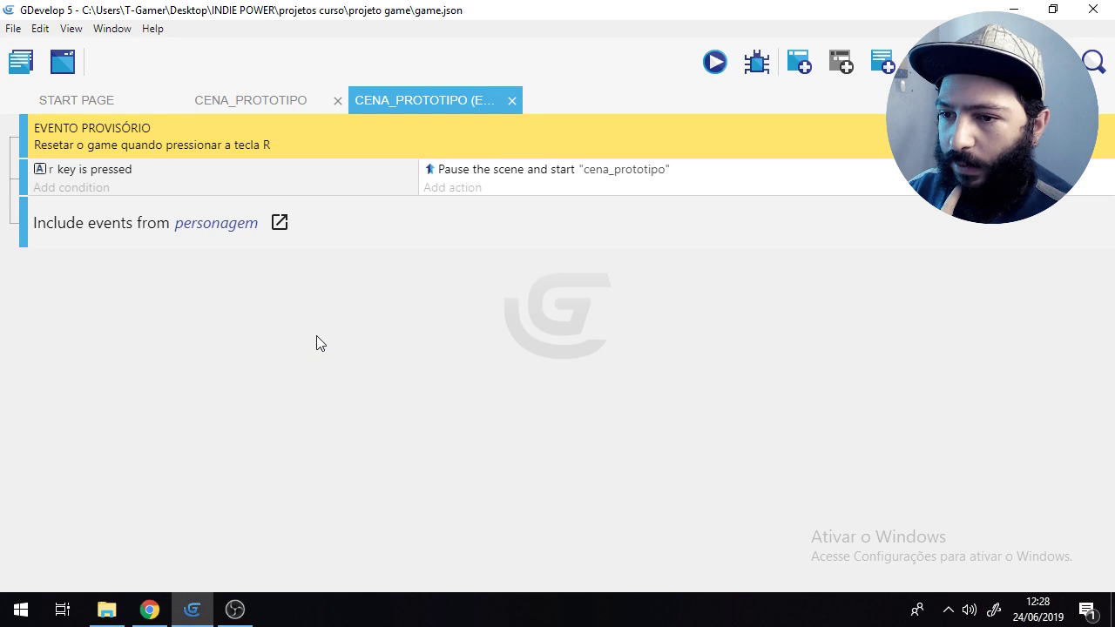
click(264, 103)
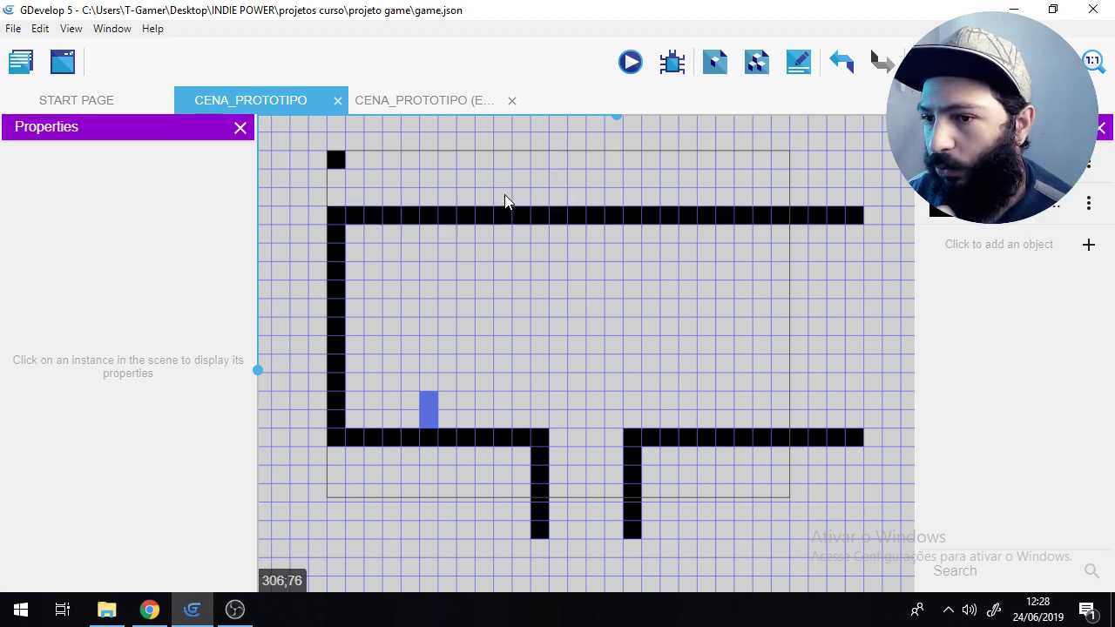
click(418, 101)
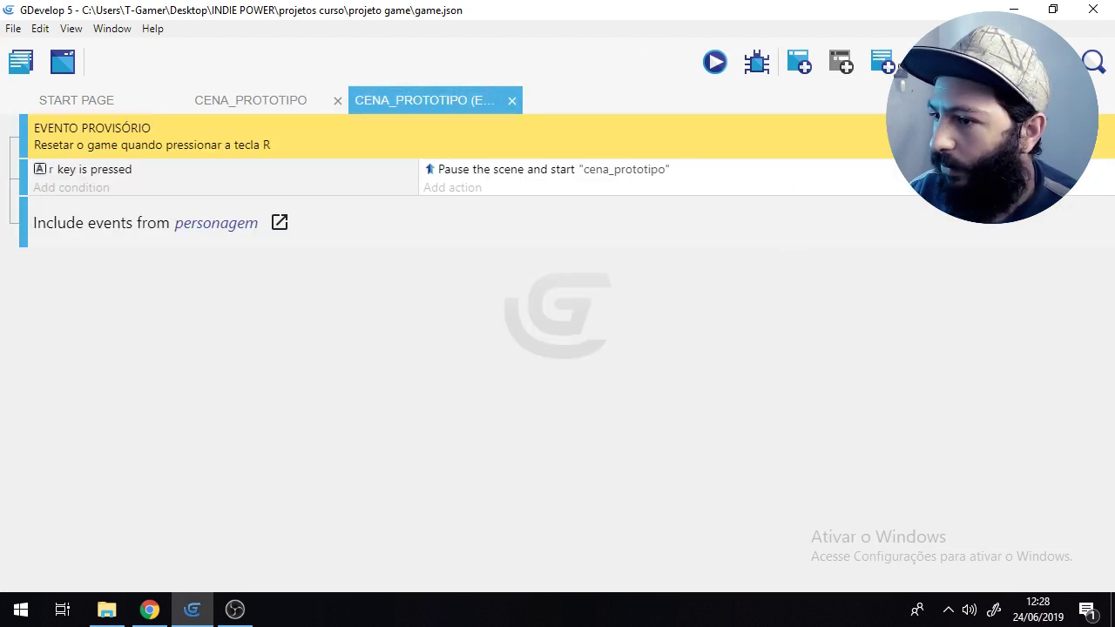
click(887, 61)
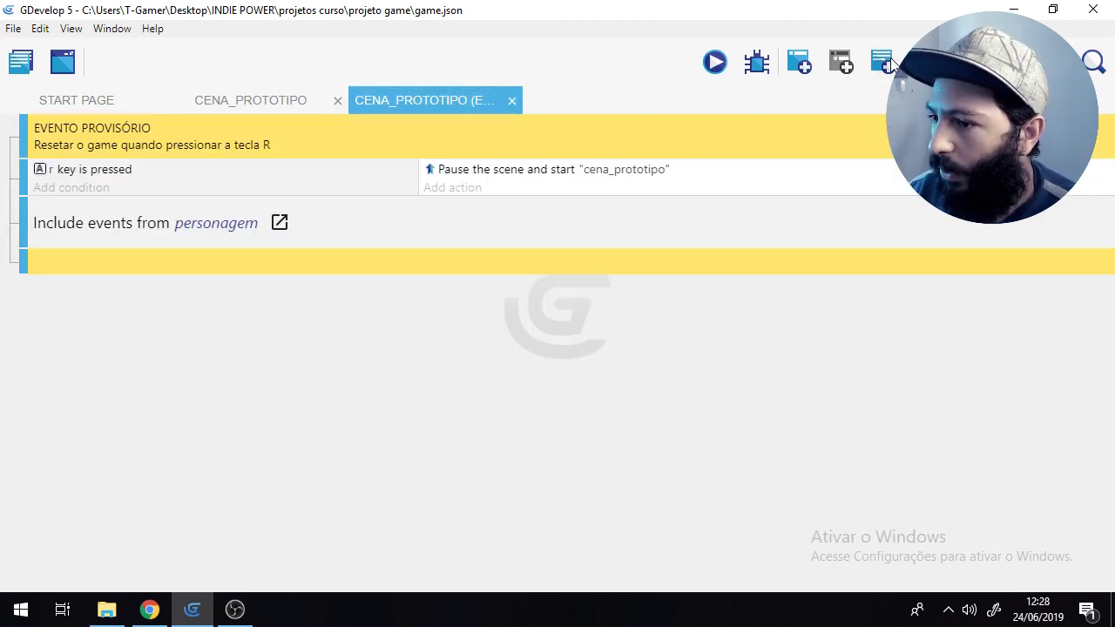
click(108, 263)
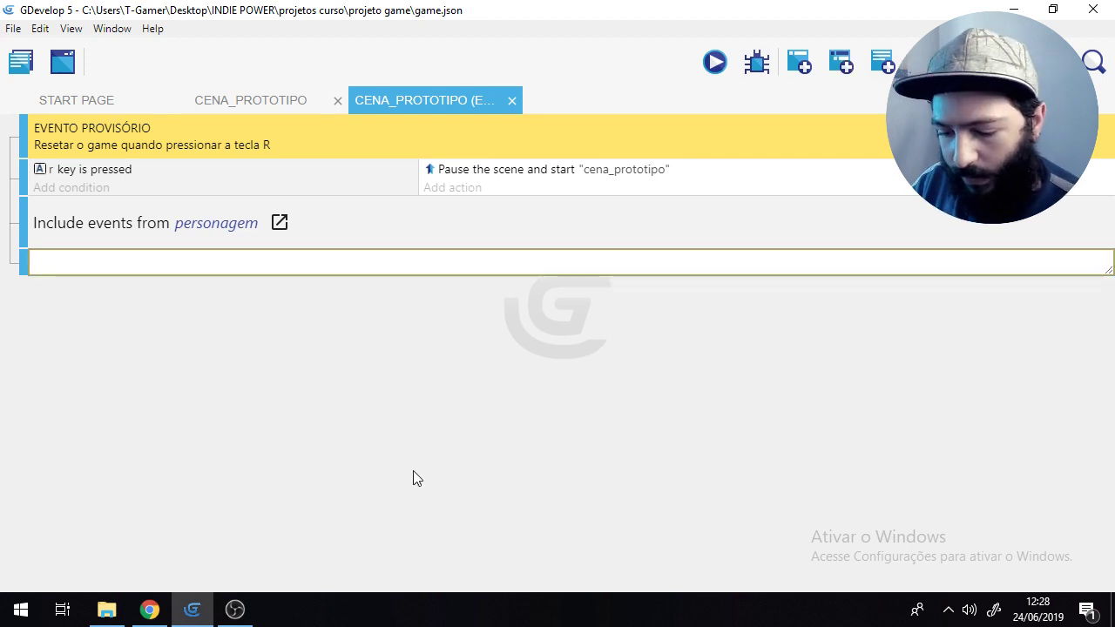
text(movimento d)
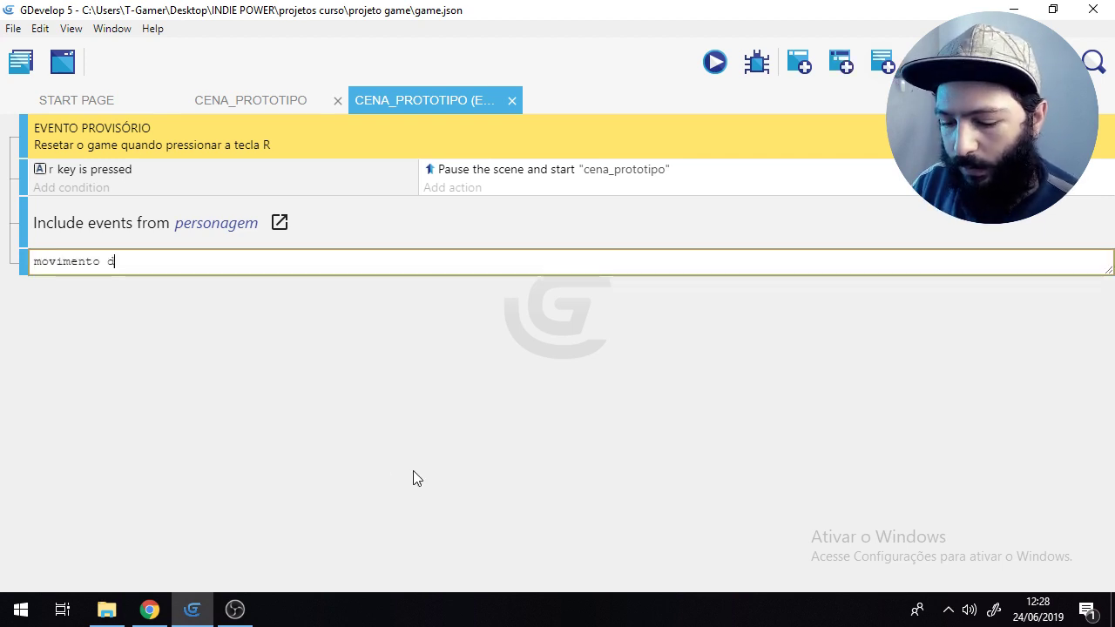
text(a camer)
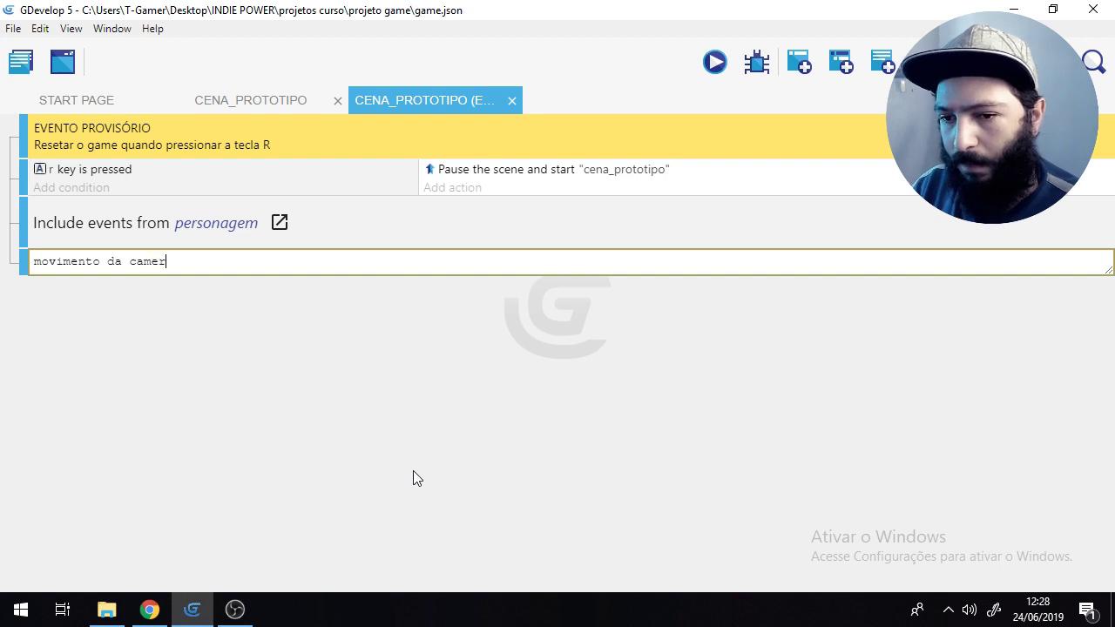
text(a)
click(351, 370)
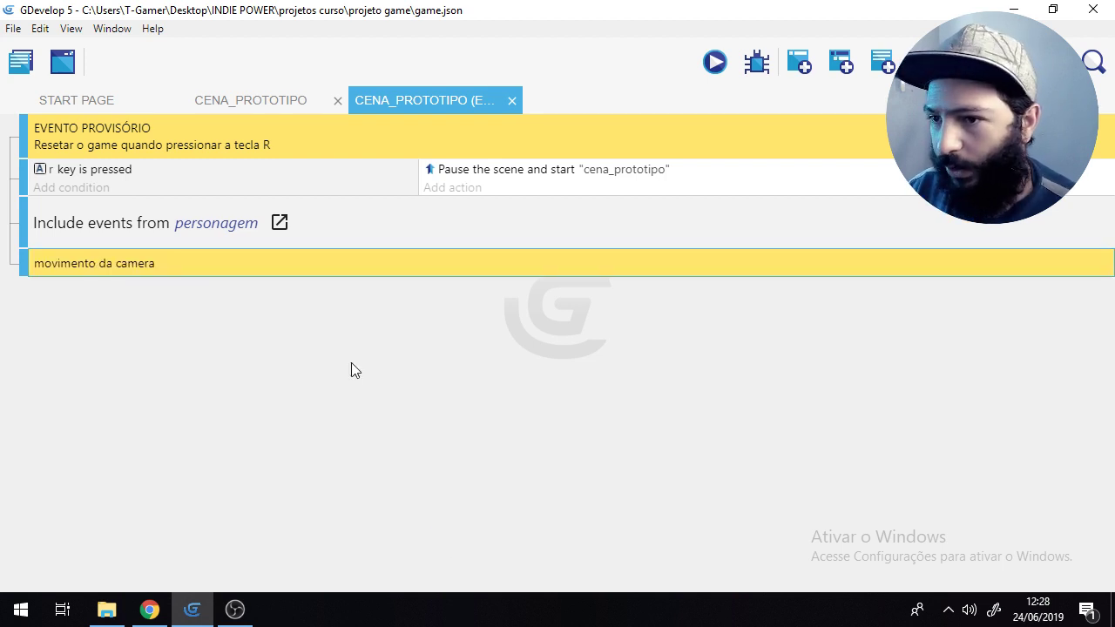
Step: Add an empty event below the "movimento da camera" comment and start adding an action to it
click(802, 68)
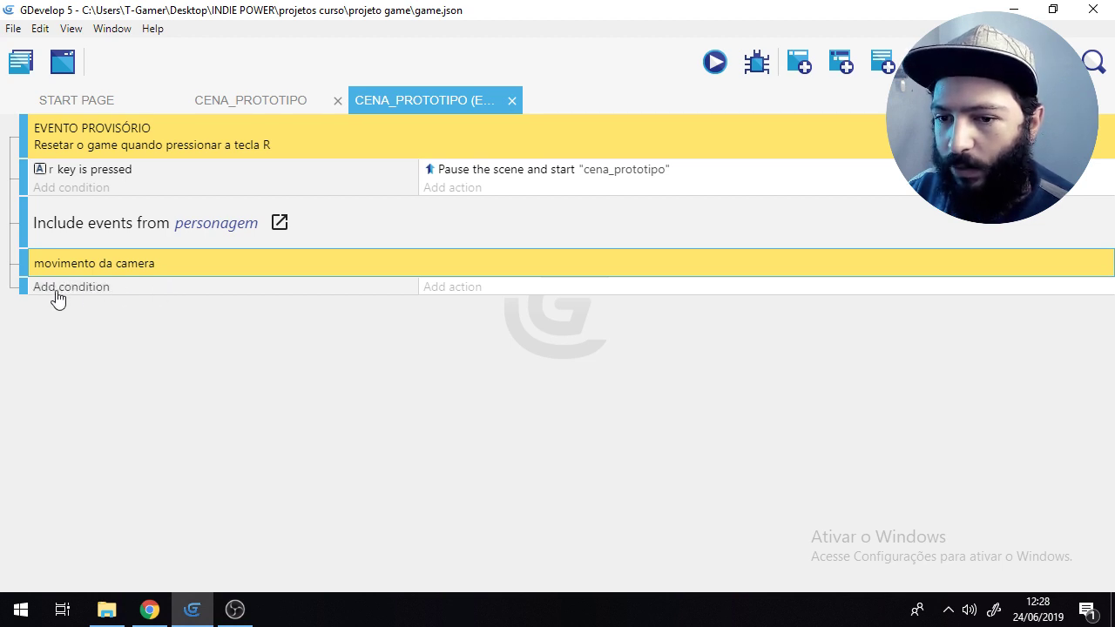
click(127, 291)
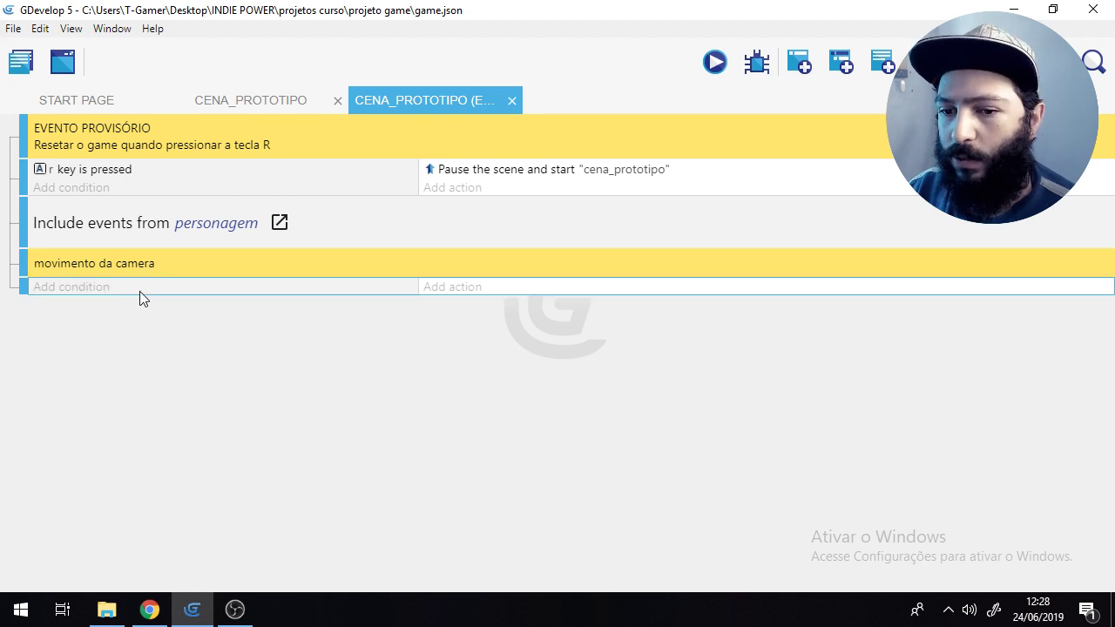
click(458, 293)
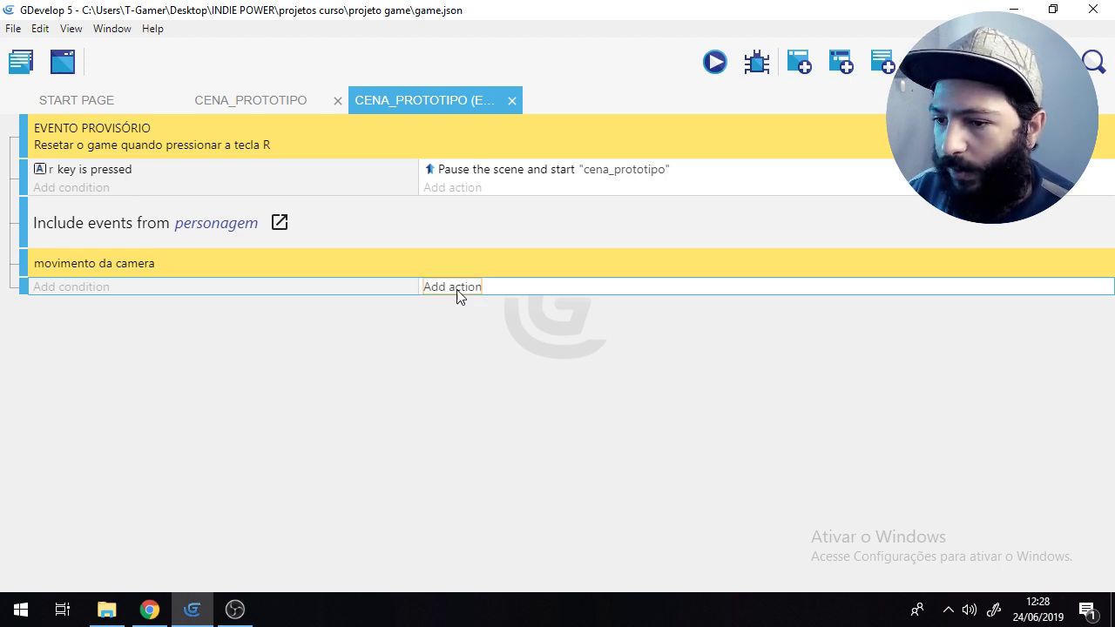
click(459, 292)
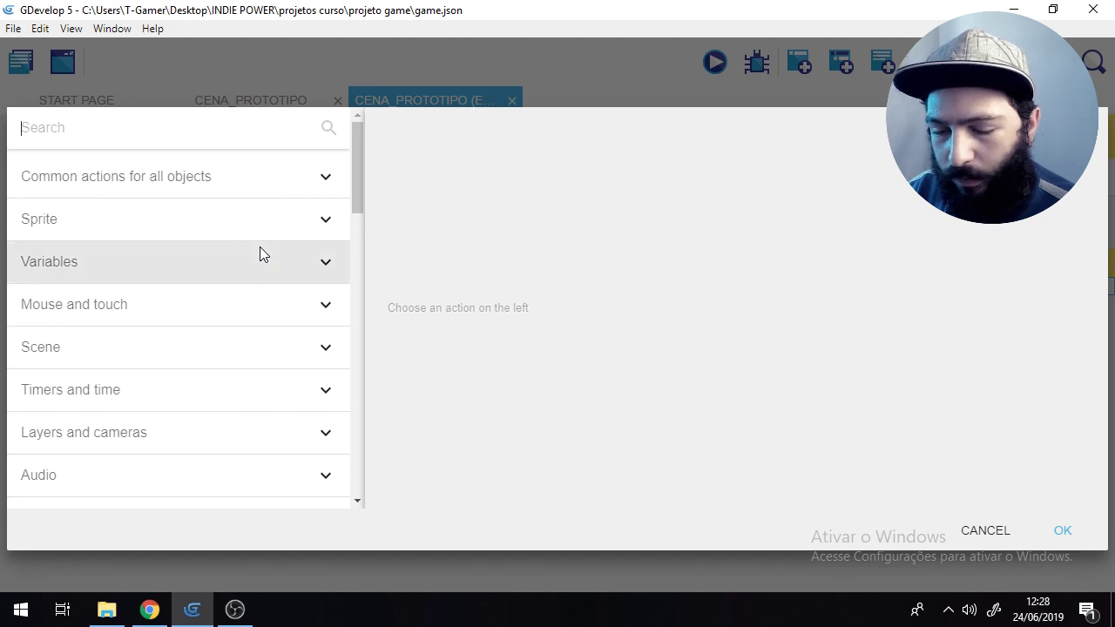
Step: Add the action that centers the camera on an object within limits, choosing alma_personagem and leaving the boundary values empty
scroll(259, 250, down, 2)
scroll(263, 254, down, 1)
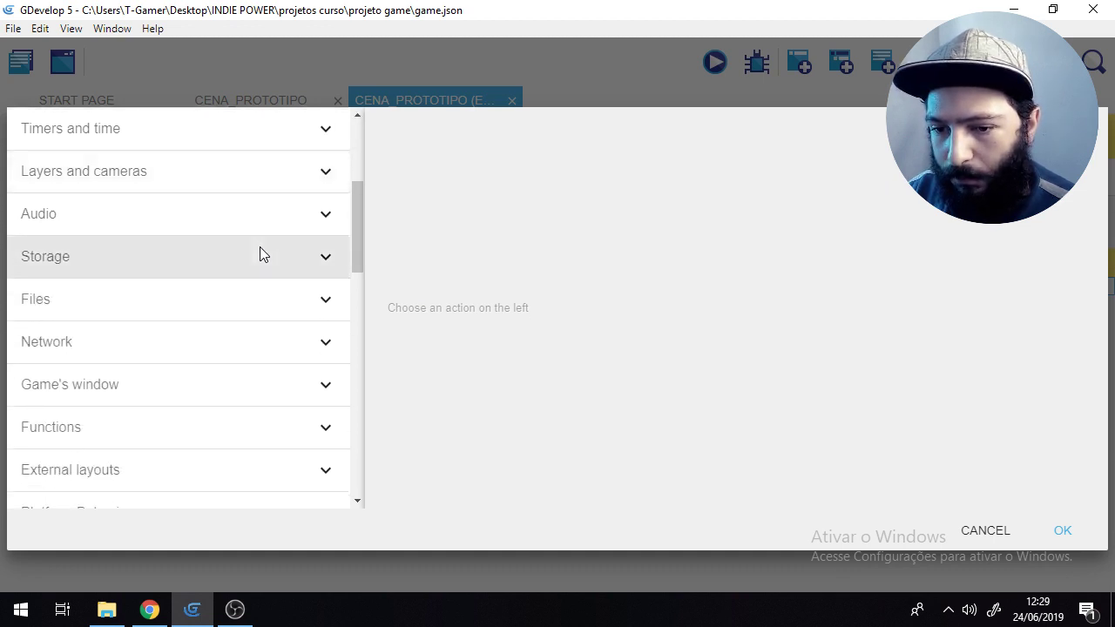
scroll(263, 254, down, 1)
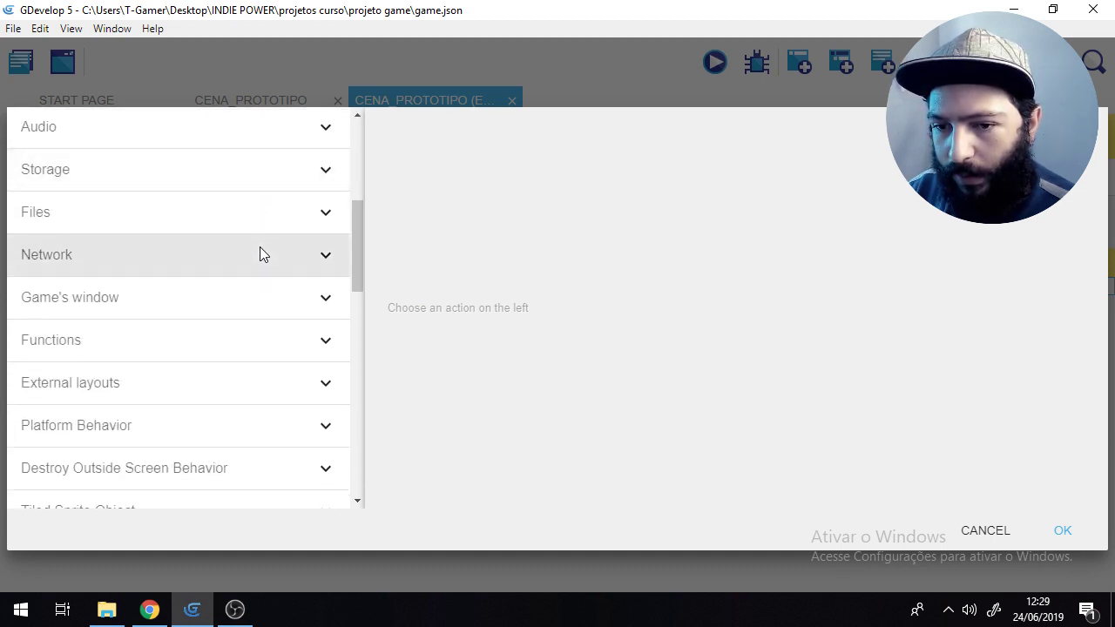
scroll(260, 253, up, 2)
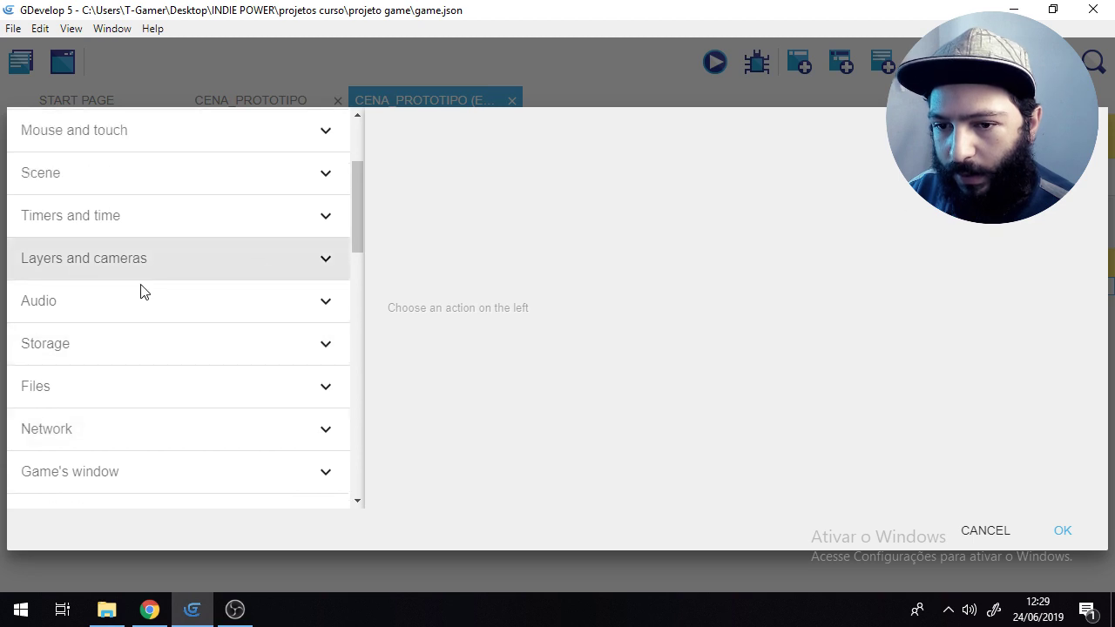
click(81, 260)
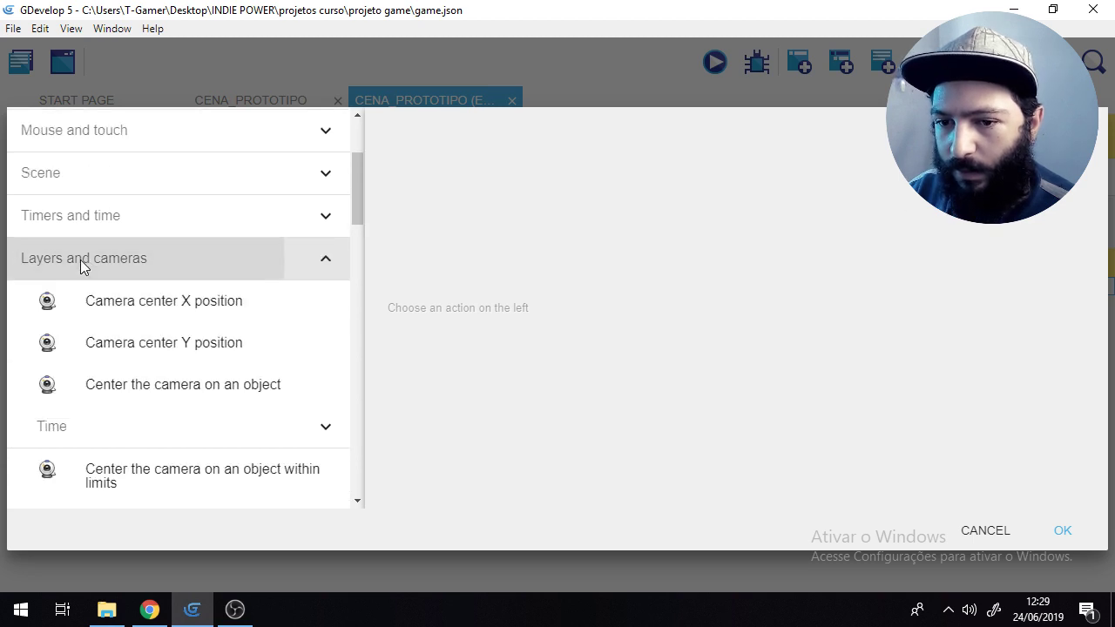
scroll(146, 260, down, 1)
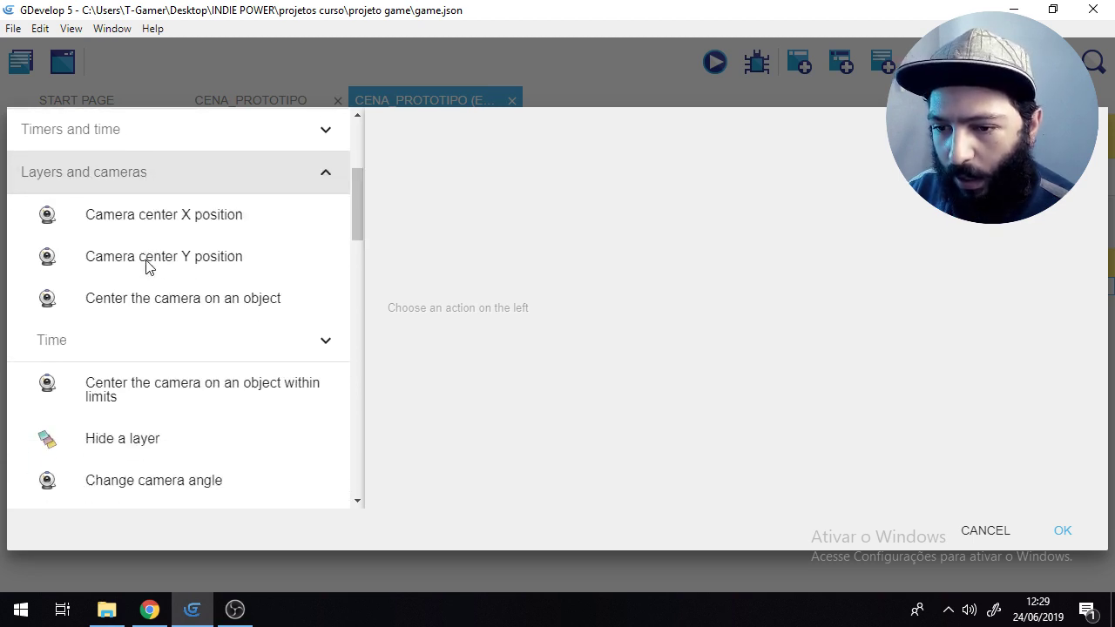
scroll(145, 264, down, 1)
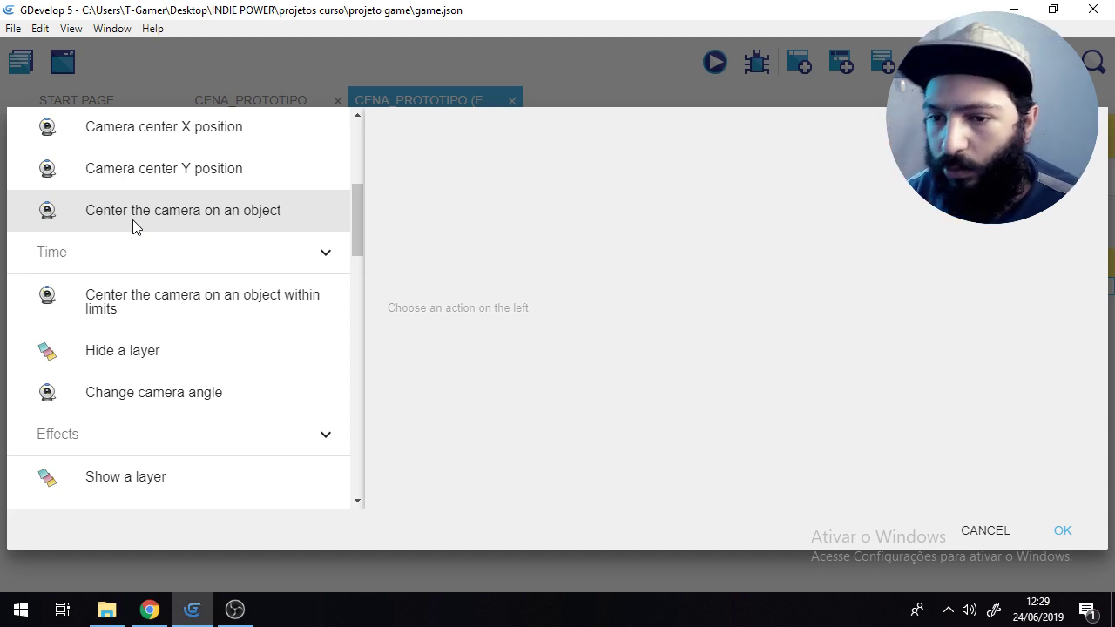
click(188, 305)
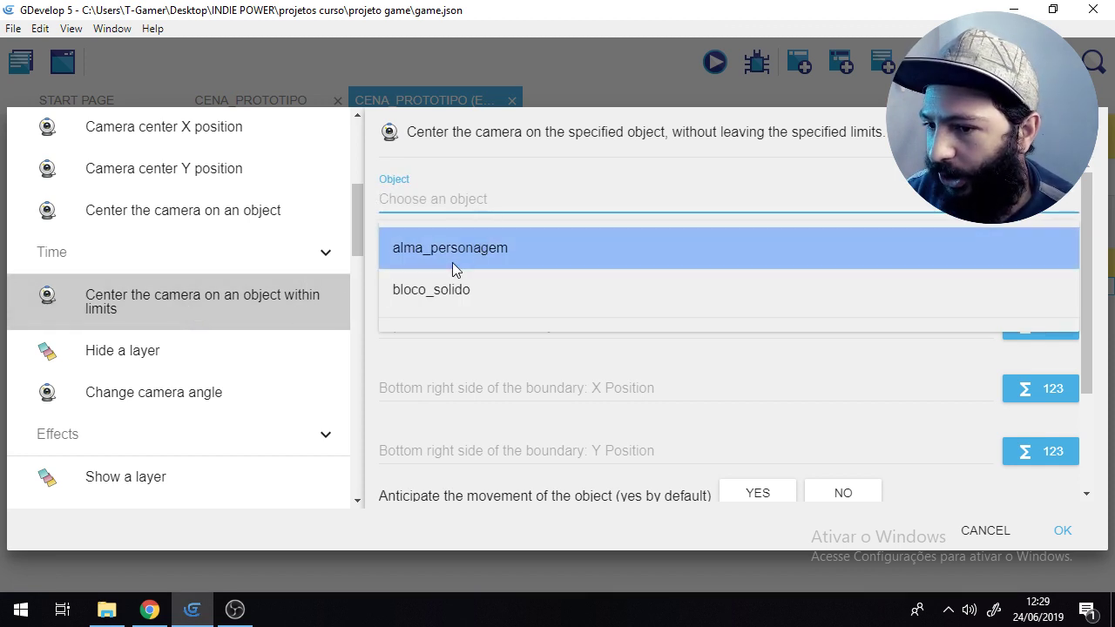
click(471, 248)
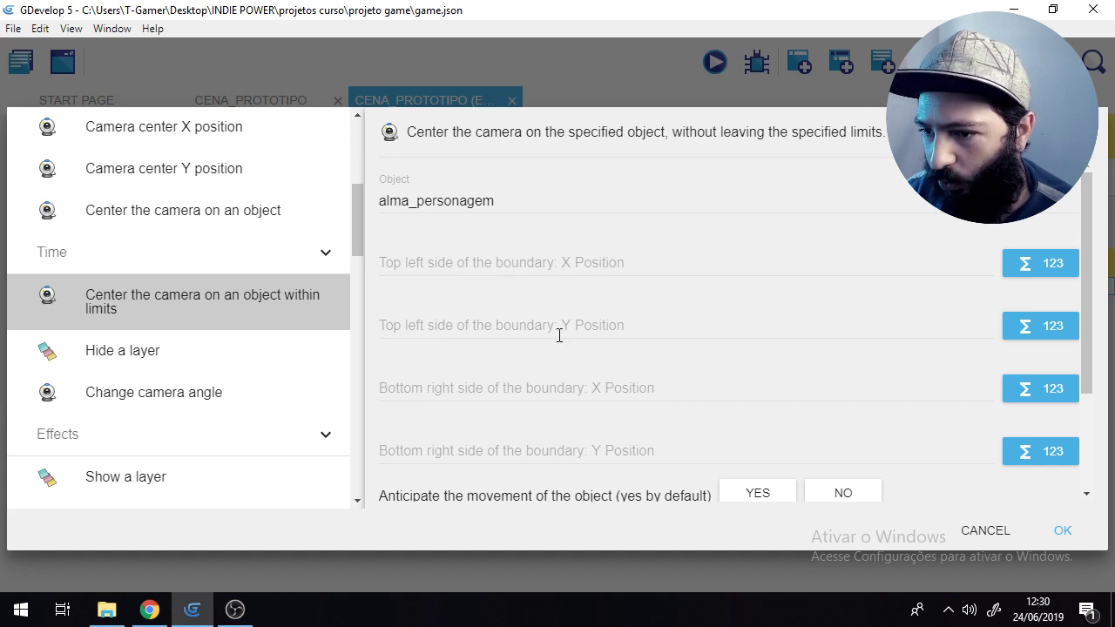
scroll(577, 331, down, 1)
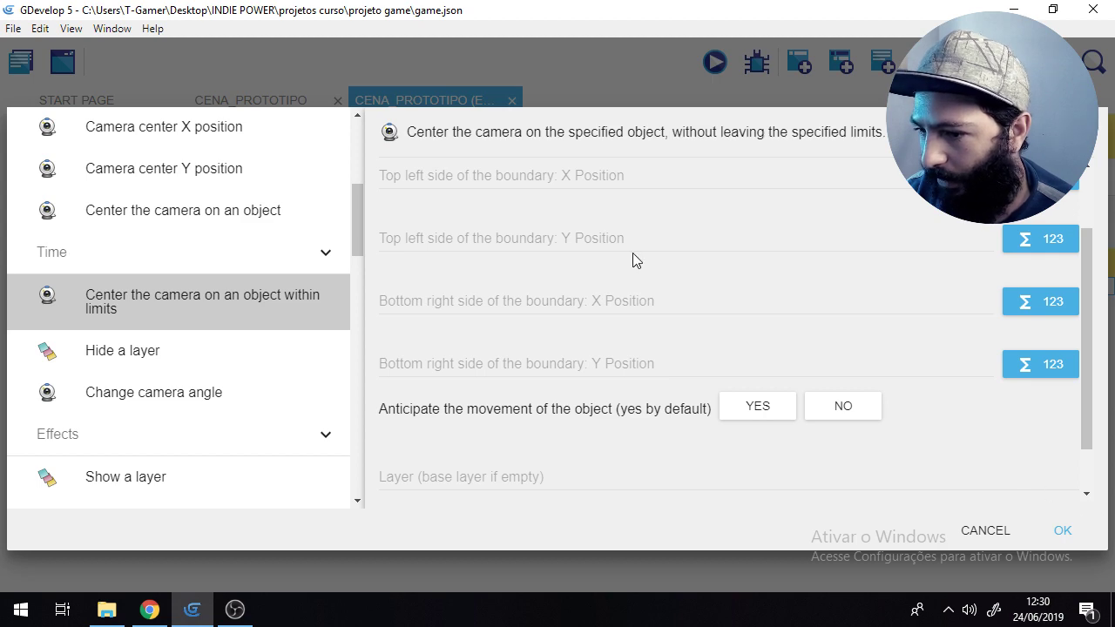
scroll(639, 269, up, 1)
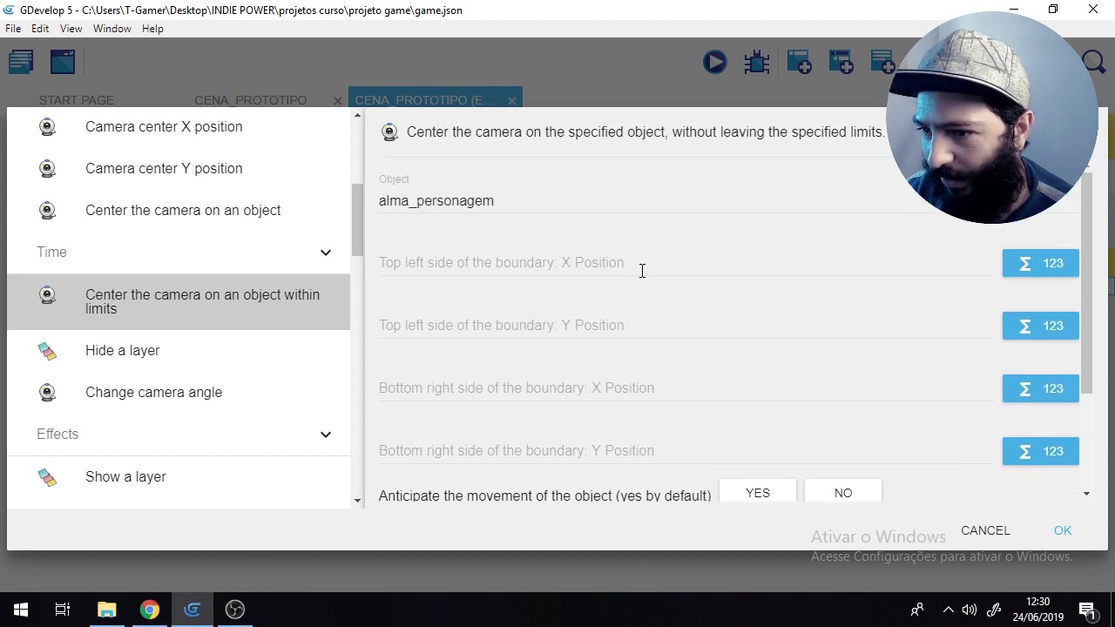
click(1063, 523)
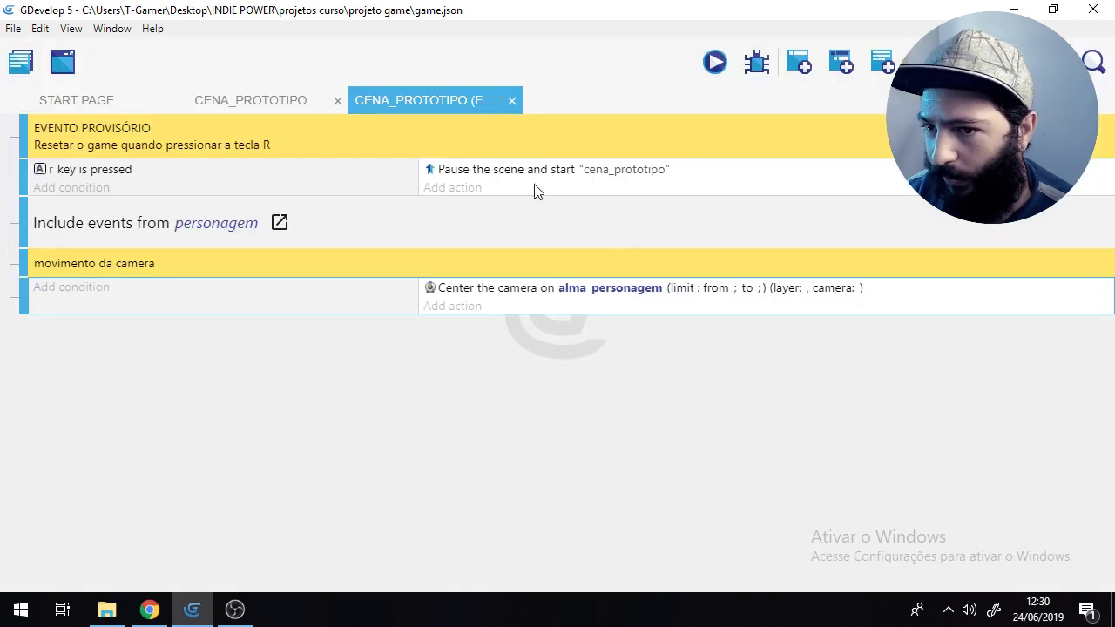
Step: Place a single 32 by 32 bloco_solido block at the origin of the CENA_PROTOTIPO scene, X 0, Y 0
click(283, 97)
drag(343, 249, 335, 167)
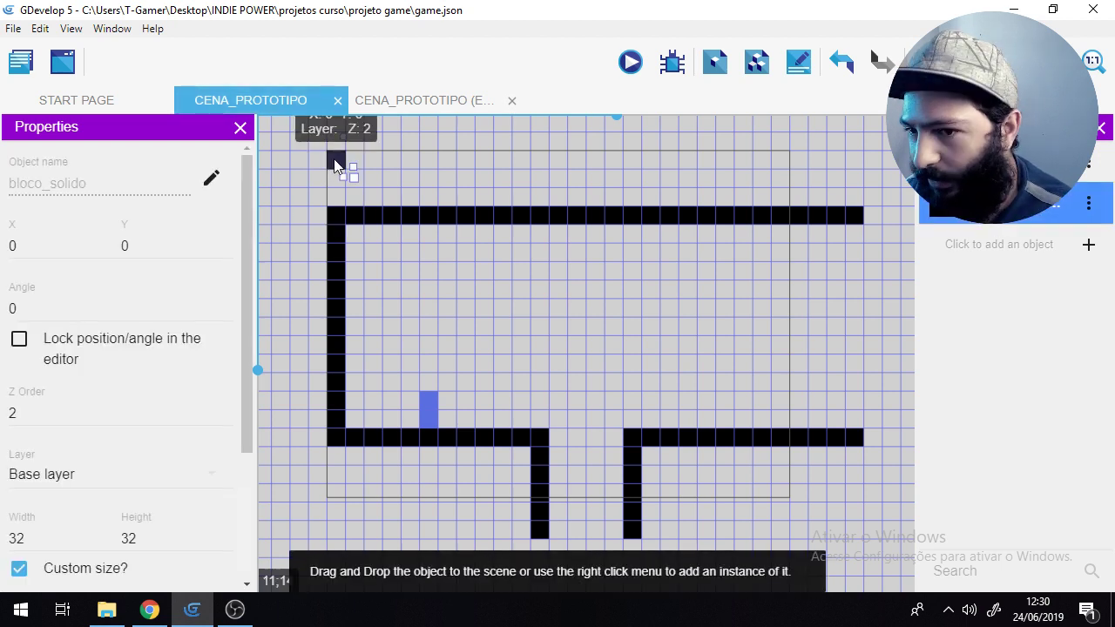
key(Delete)
click(424, 222)
drag(424, 222, 474, 324)
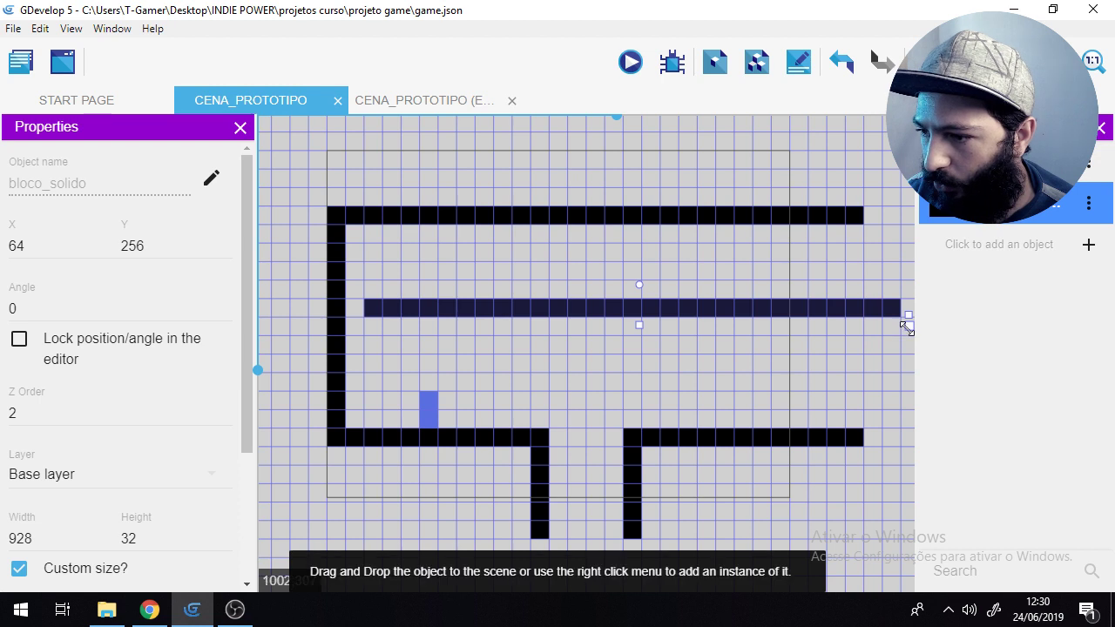
drag(906, 327, 352, 159)
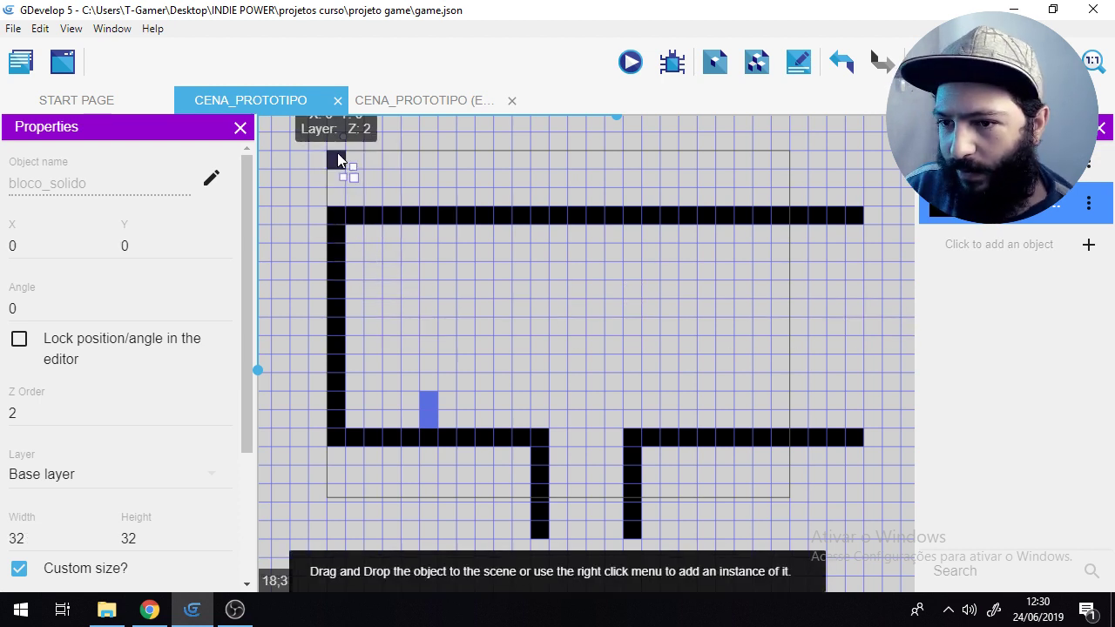
scroll(461, 244, down, 2)
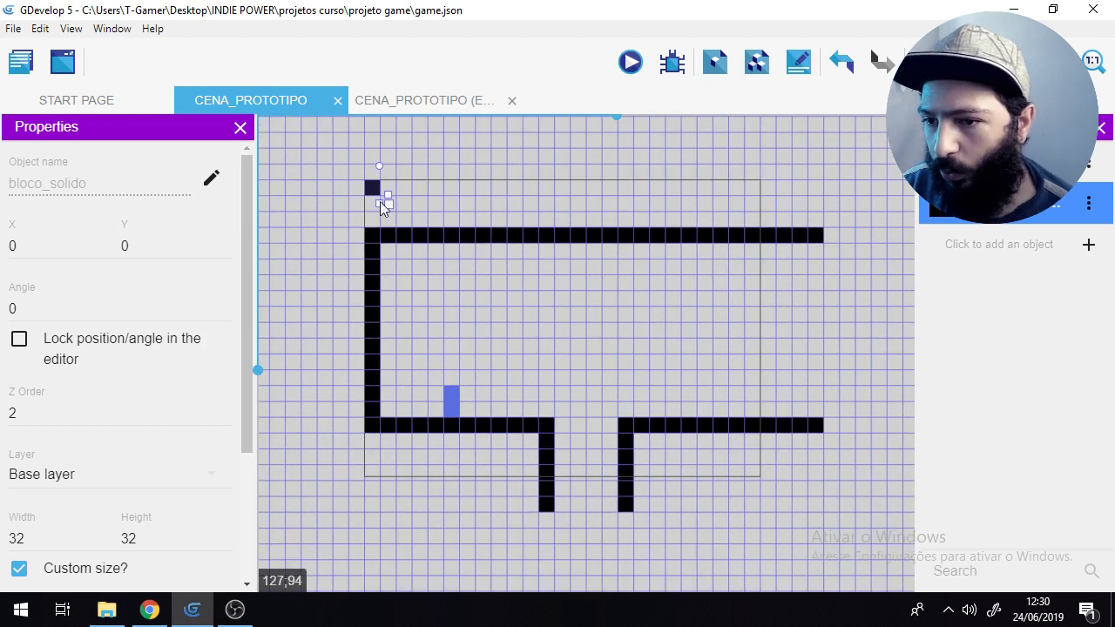
click(610, 296)
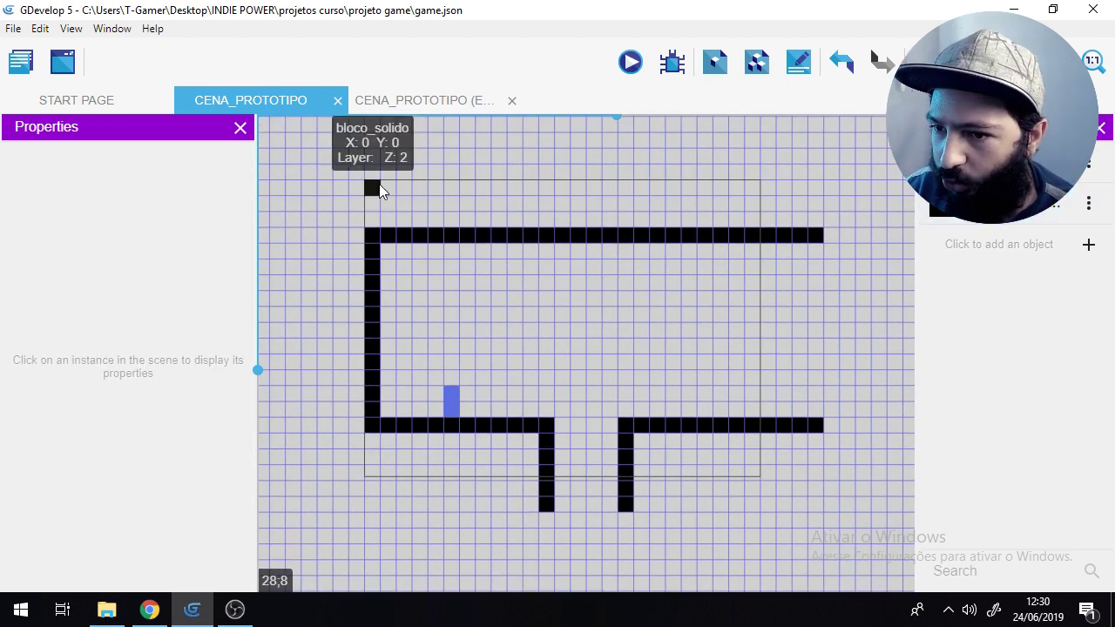
click(377, 184)
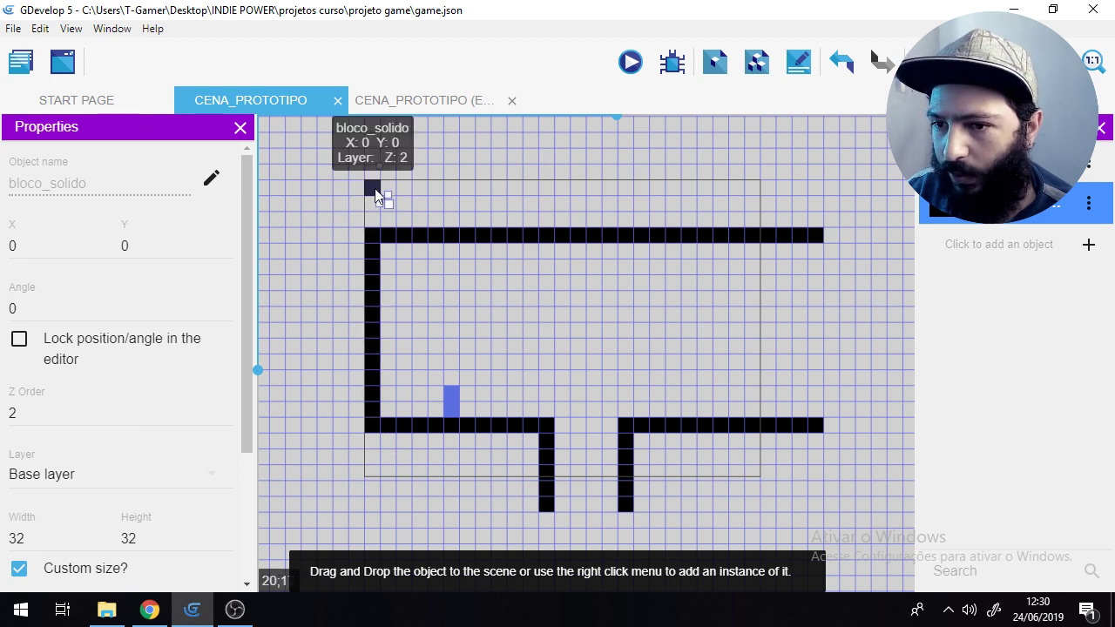
Step: Set the camera action's top left boundary to X position 0 and Y position 0
click(378, 100)
click(992, 308)
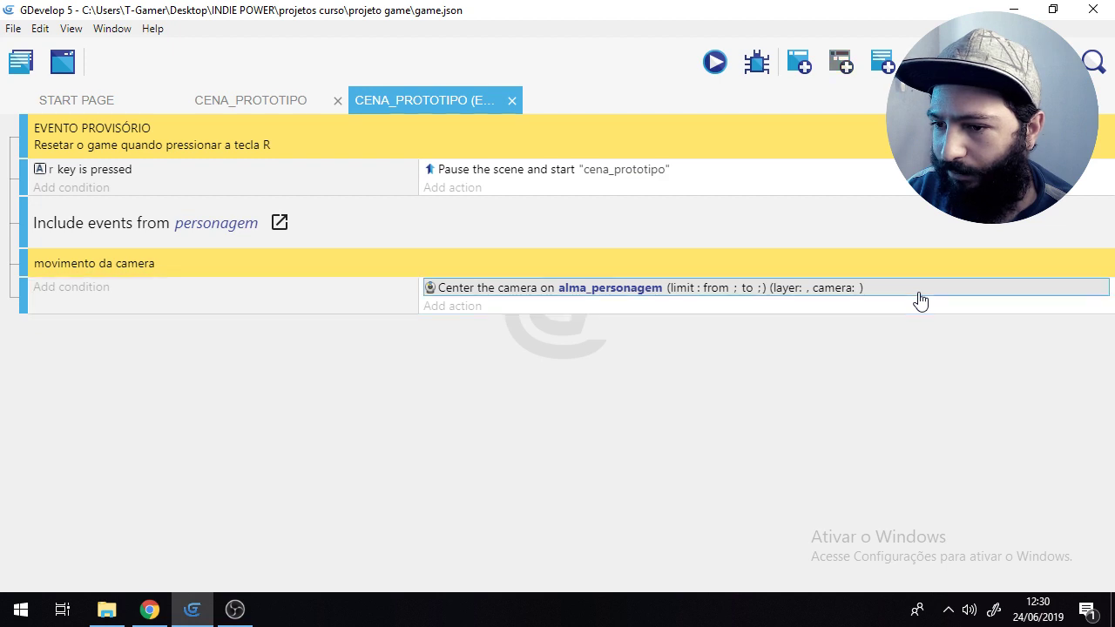
double_click(921, 301)
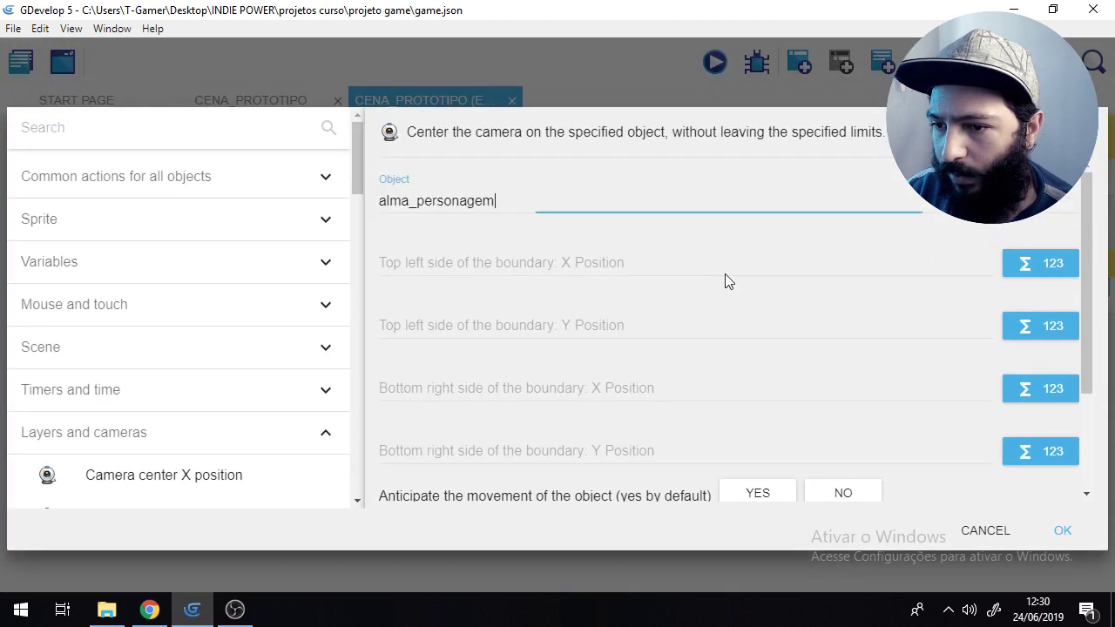
click(426, 263)
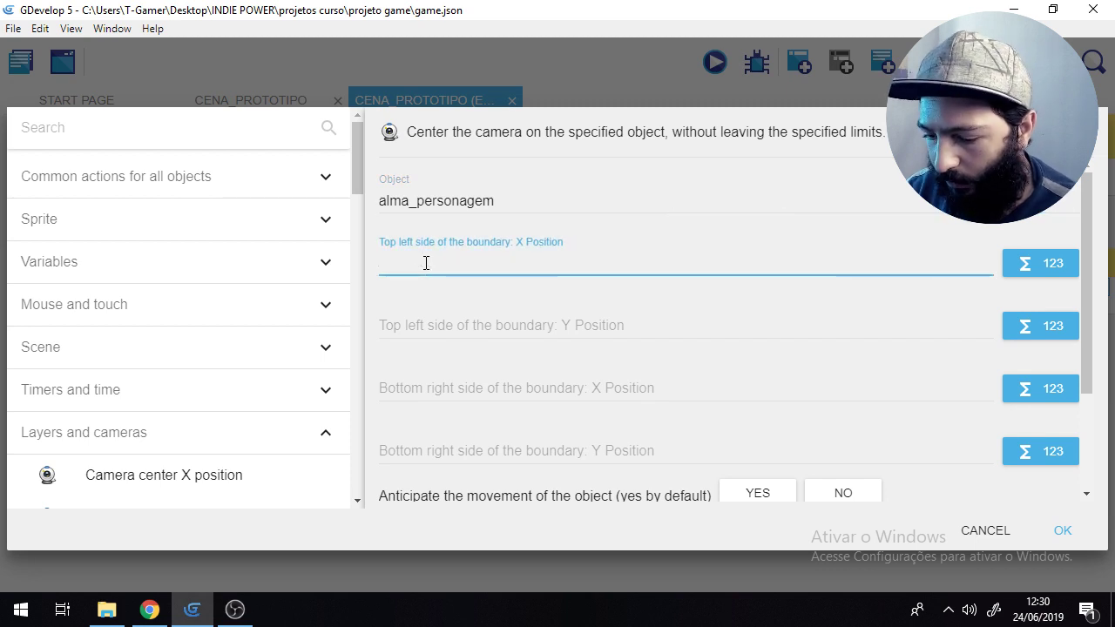
text(0)
click(437, 315)
text(0)
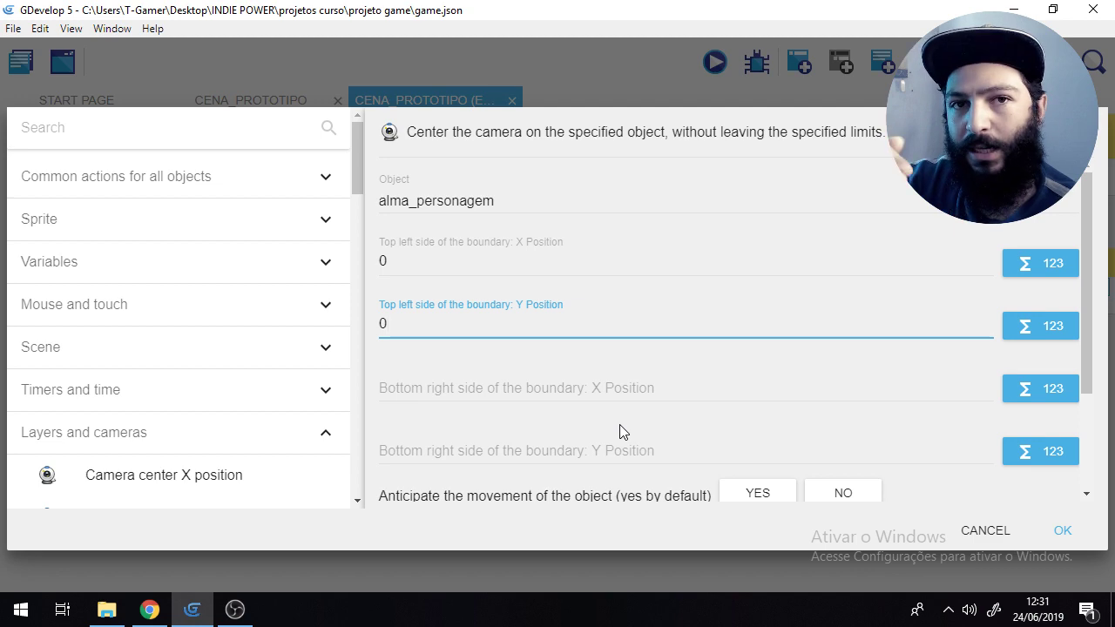
click(1063, 529)
Step: Duplicate the block at the scene's origin and place the copy far beyond the level's right end at X 1856, Y 608
click(266, 102)
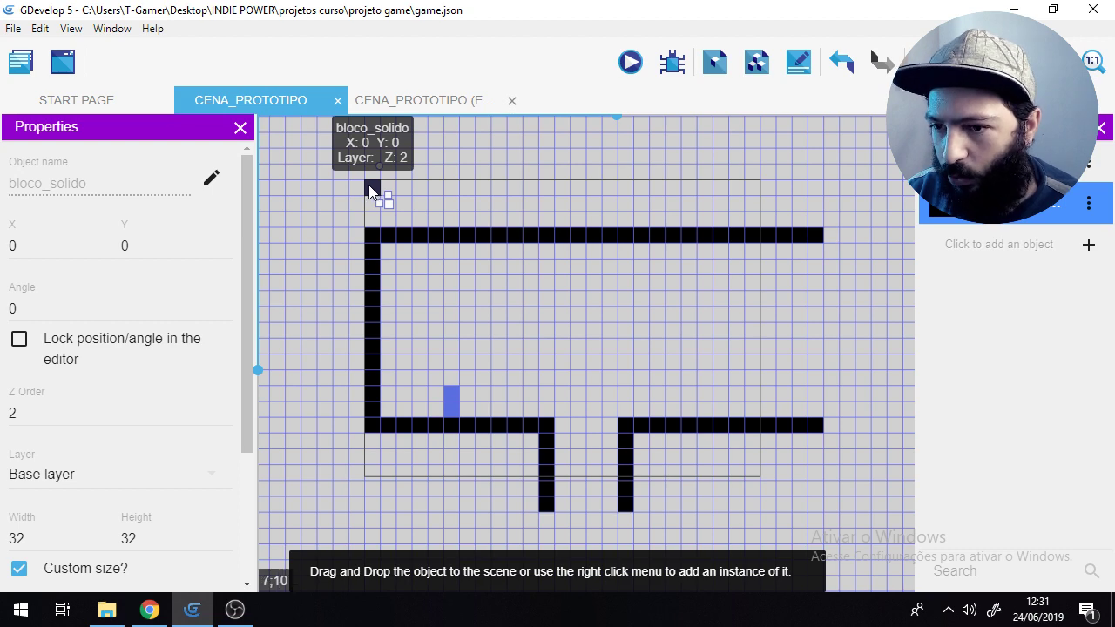
ctrl+drag(372, 191, 815, 334)
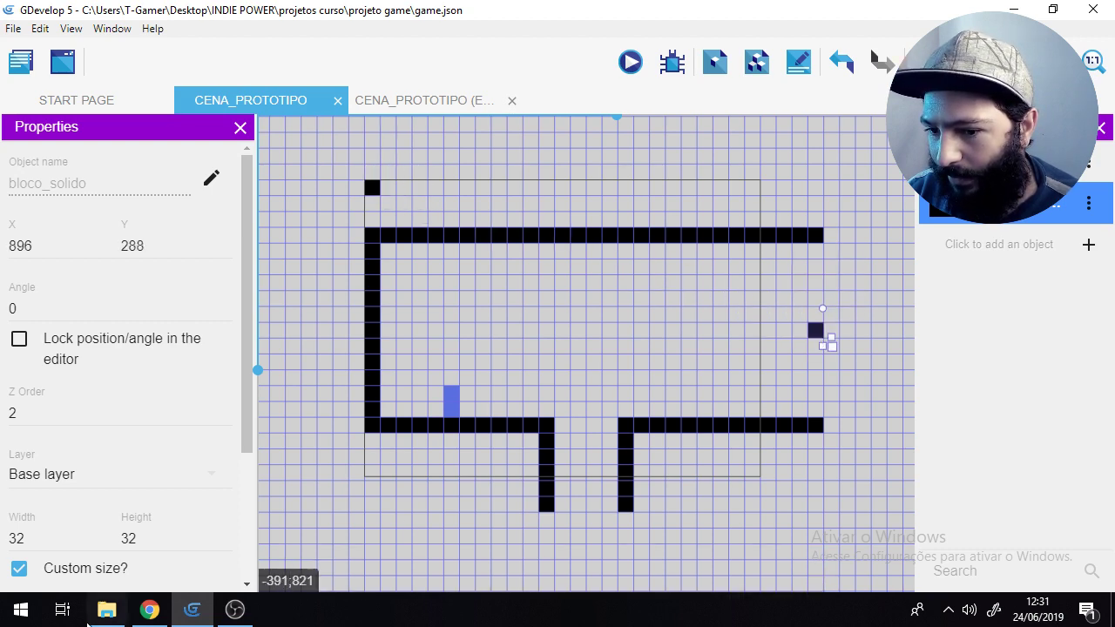
click(235, 609)
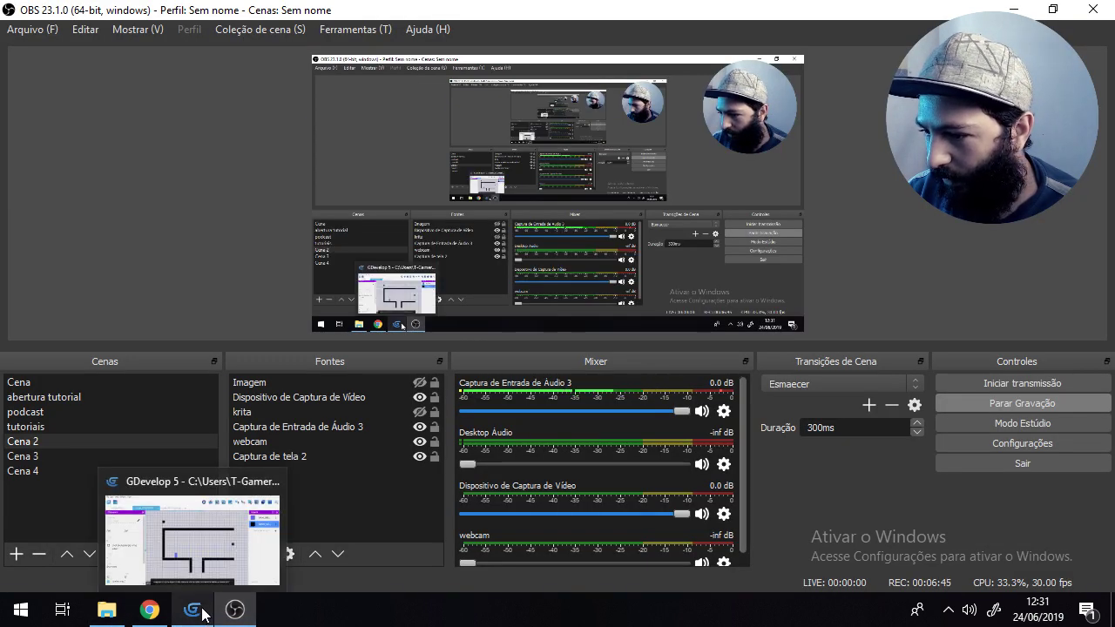
click(208, 613)
drag(830, 356, 754, 490)
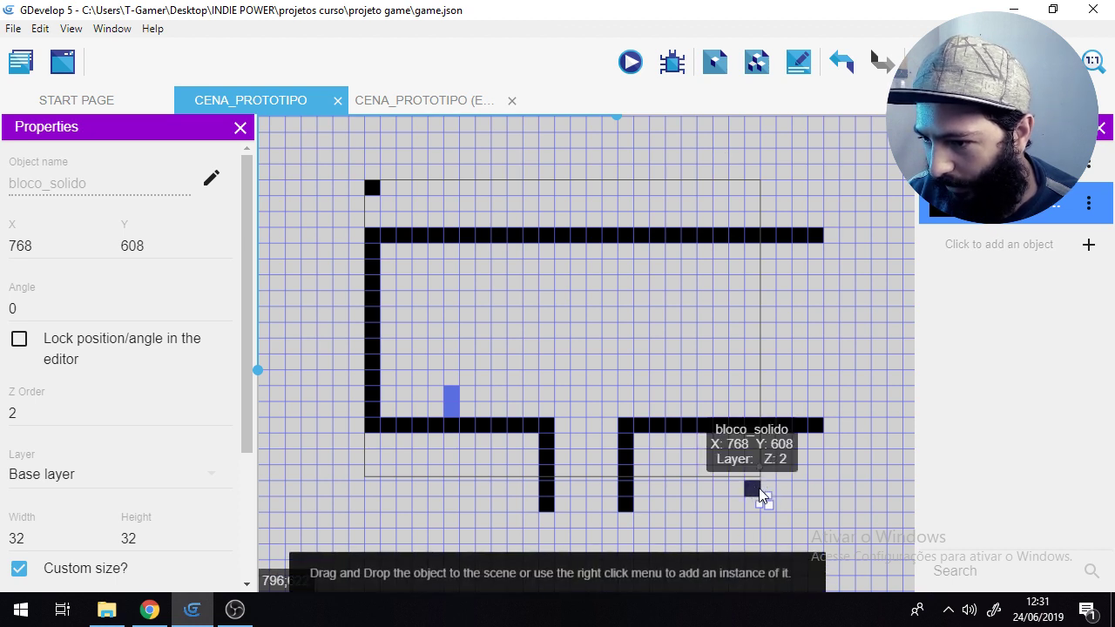
drag(756, 486, 889, 502)
middle_drag(839, 518, 455, 513)
drag(479, 508, 900, 510)
scroll(738, 514, down, 5)
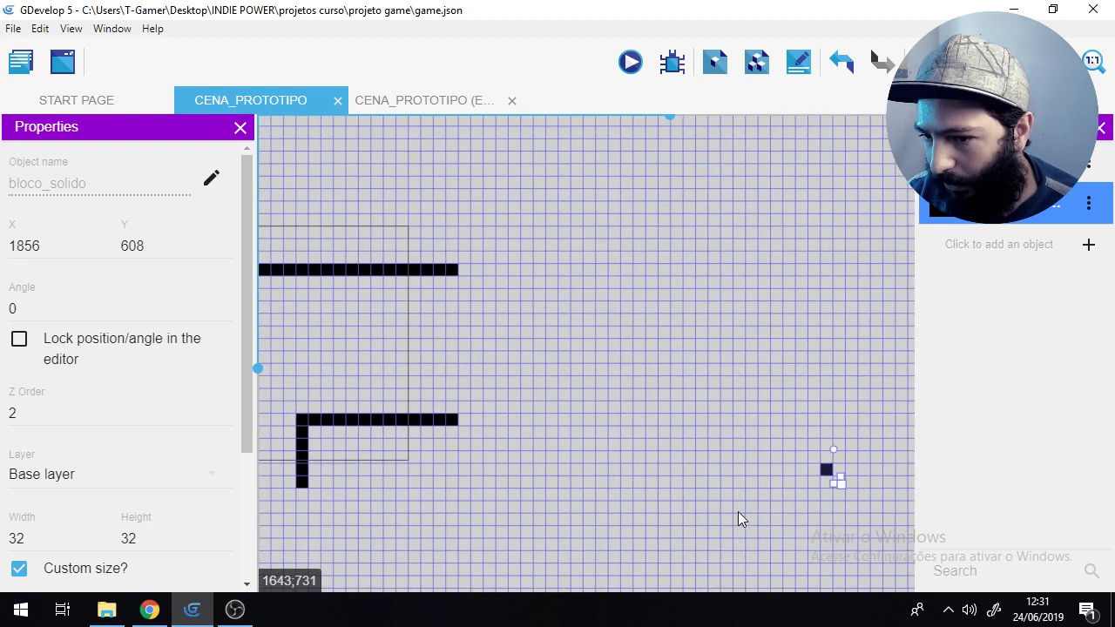
scroll(737, 514, up, 1)
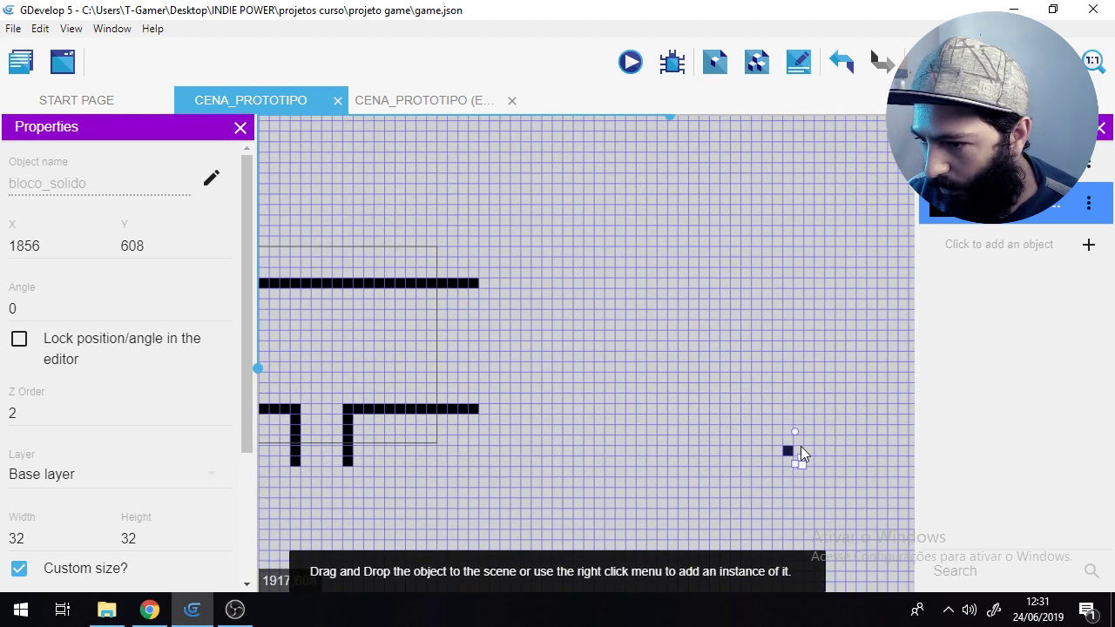
Step: Add a 928 by 32 bloco_solido strip at X 608, Y 608 and duplicate it above the level at X 608, Y -32
ctrl+drag(796, 460, 685, 473)
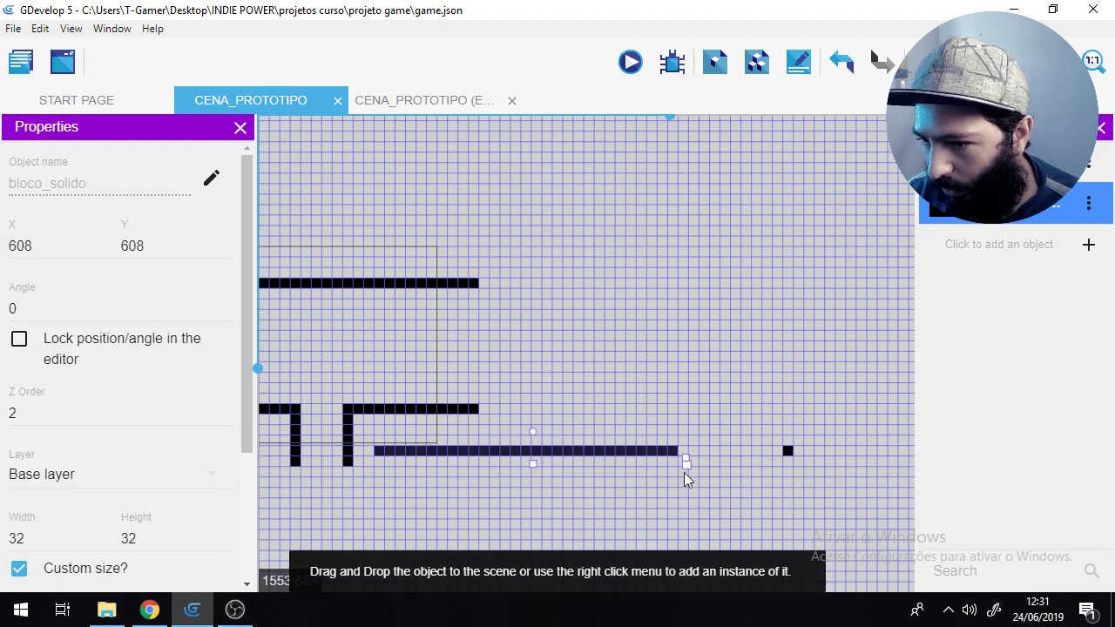
click(454, 484)
scroll(517, 467, down, 1)
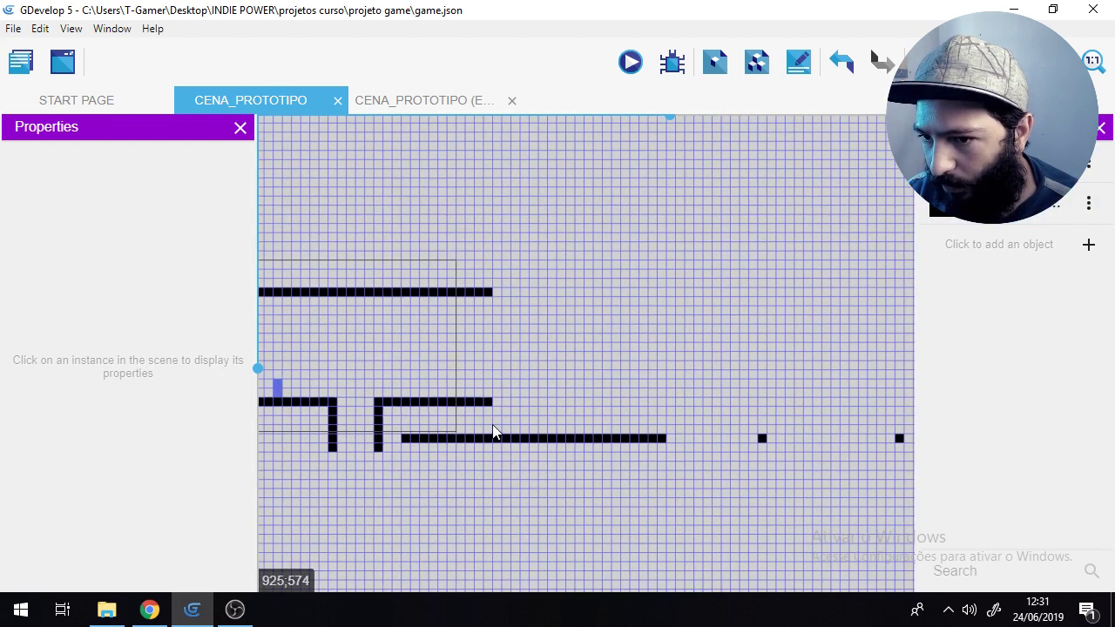
click(488, 439)
ctrl+drag(478, 440, 478, 255)
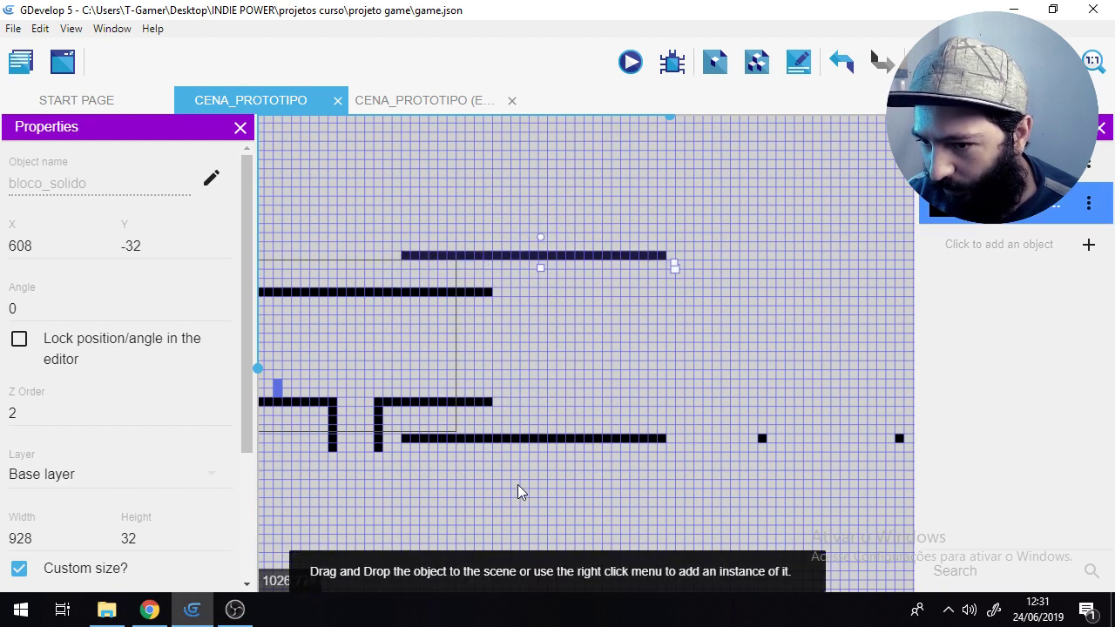
click(444, 486)
middle_drag(444, 486, 580, 476)
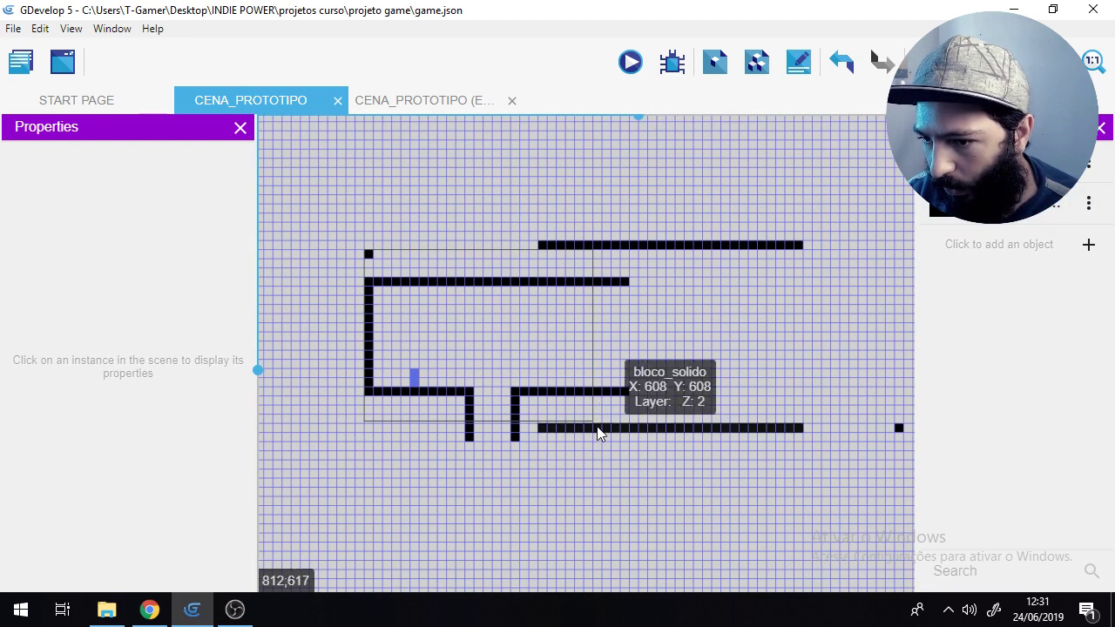
Step: Align both new strips with the level's left edge at X 0 and extend the upper one far past the level's right end
drag(598, 433, 421, 437)
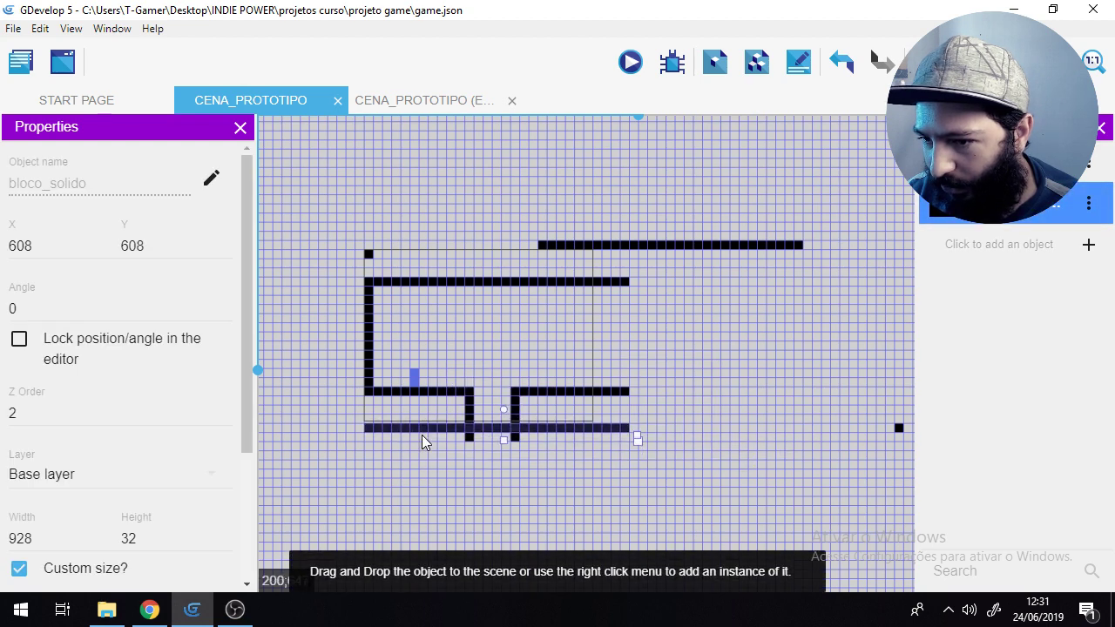
click(501, 248)
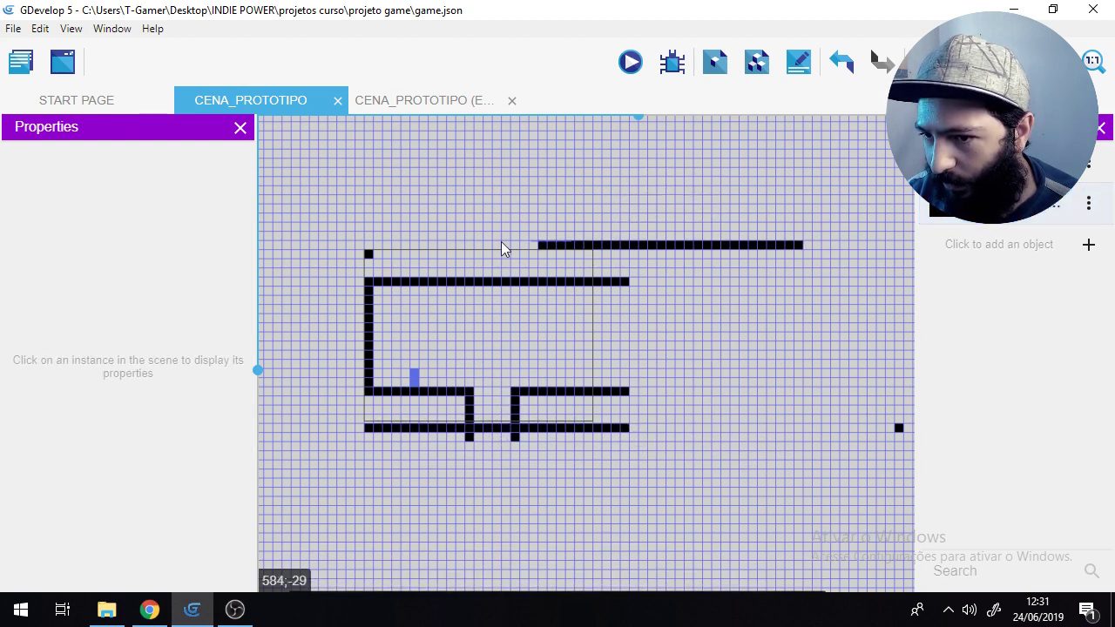
drag(578, 247, 405, 246)
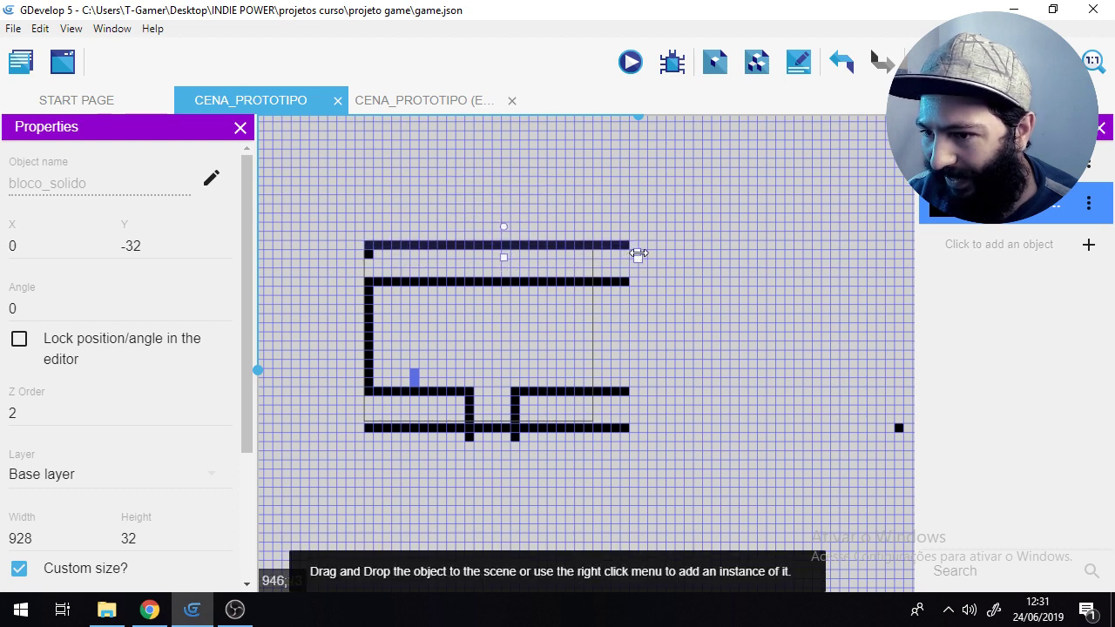
drag(639, 254, 831, 254)
click(808, 399)
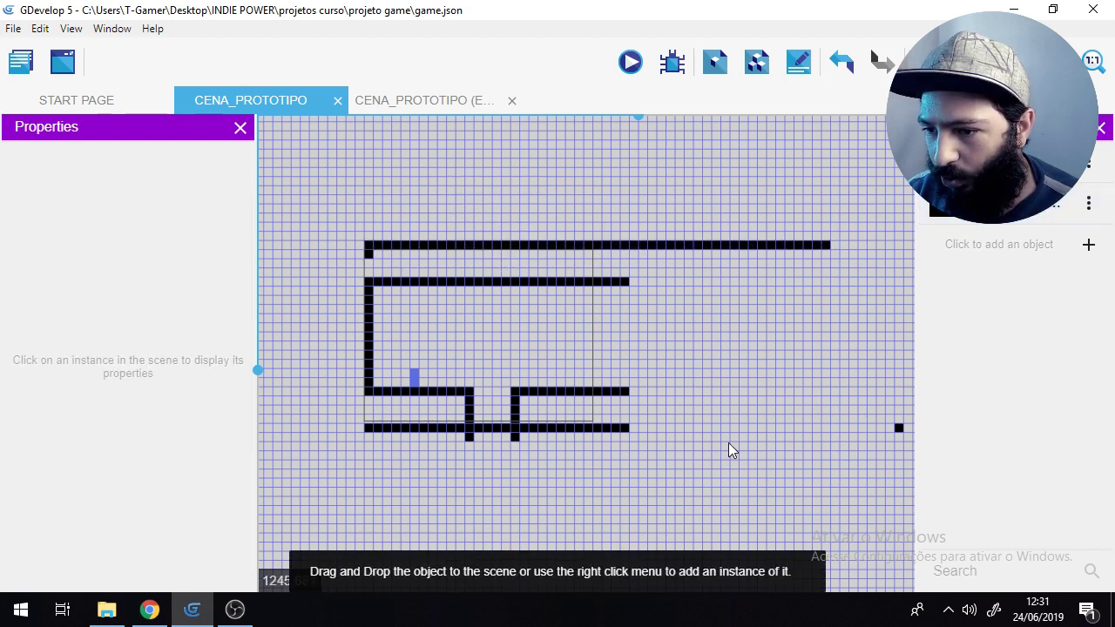
Step: Extend the lower bloco_solido strip to a width of 1760 and delete the nearest stray block beyond its right end
shift+scroll(728, 451, right, 3)
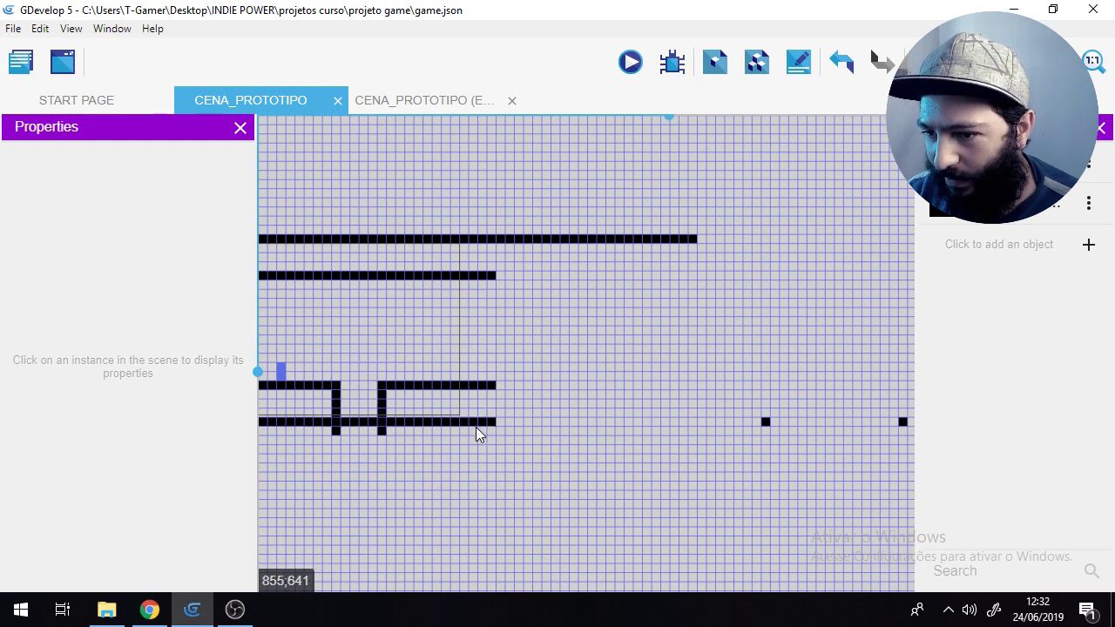
click(476, 425)
drag(504, 427, 807, 455)
click(764, 434)
key(Delete)
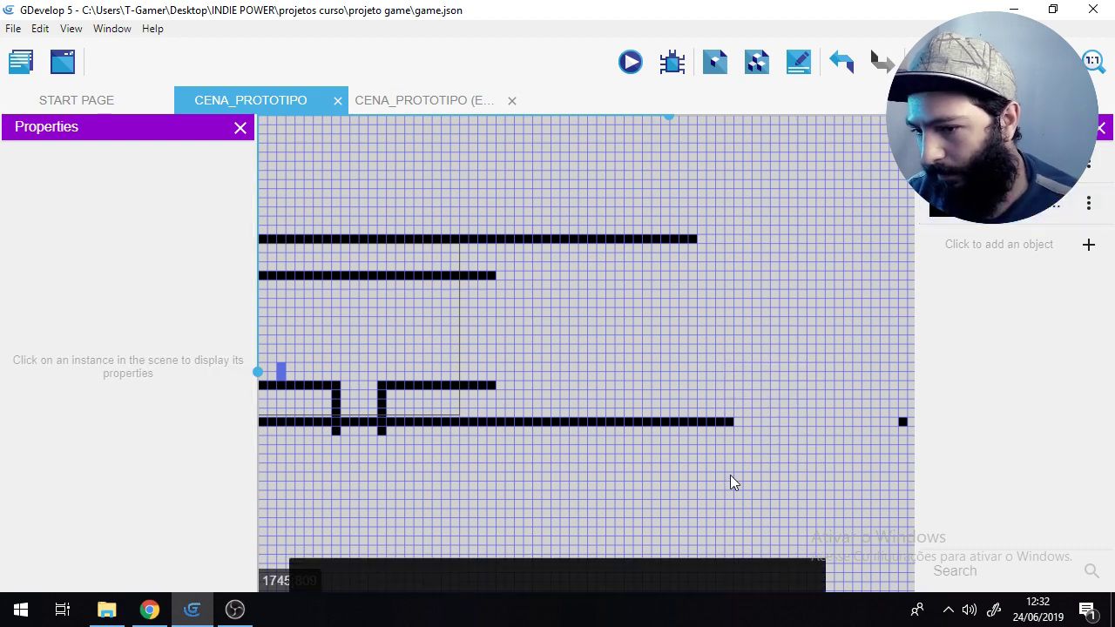
Step: Extend the upper bloco_solido strip at Y -32 to a width of 3328
middle_drag(791, 495, 431, 519)
click(351, 252)
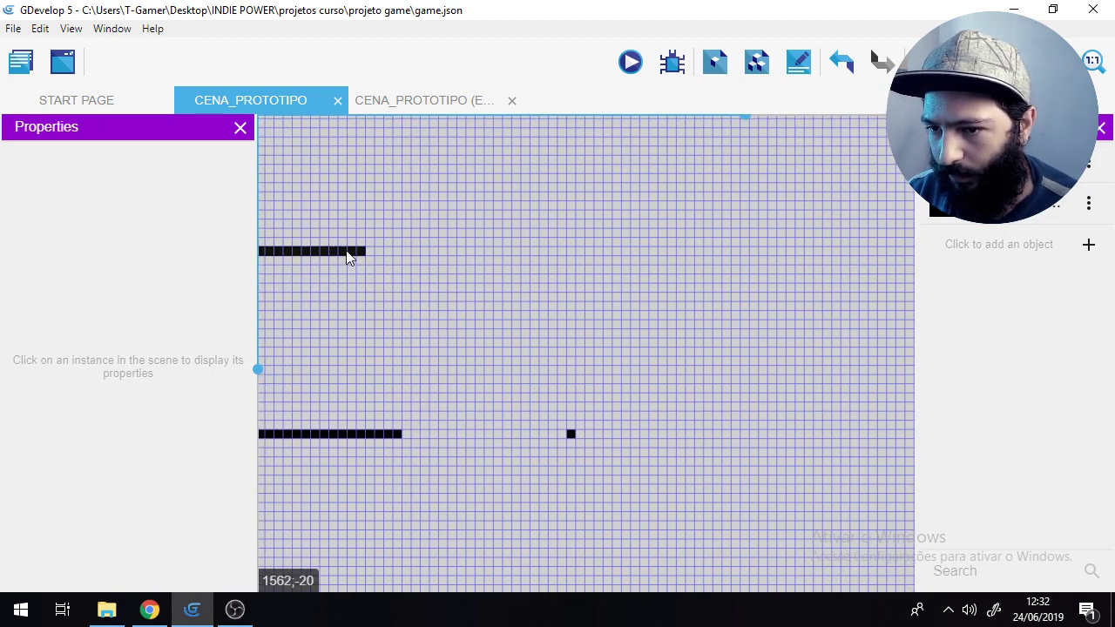
drag(380, 254, 859, 252)
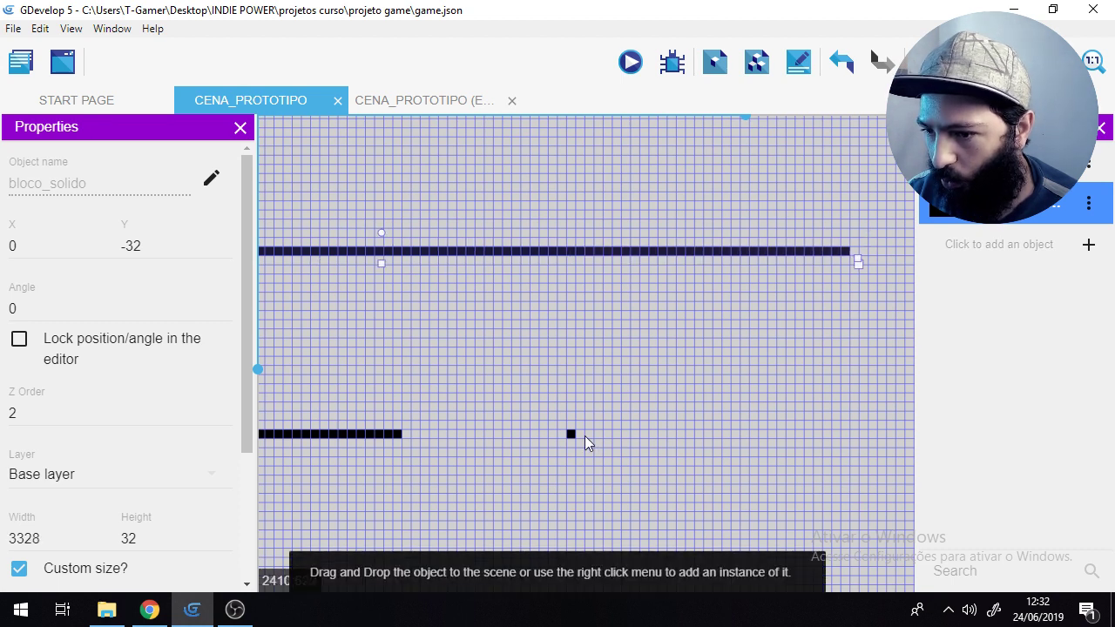
Step: Move the lone marker block below the strips to X 2528, Y 768 and extend the lower strip to a width of 3328
drag(572, 435, 635, 485)
click(387, 436)
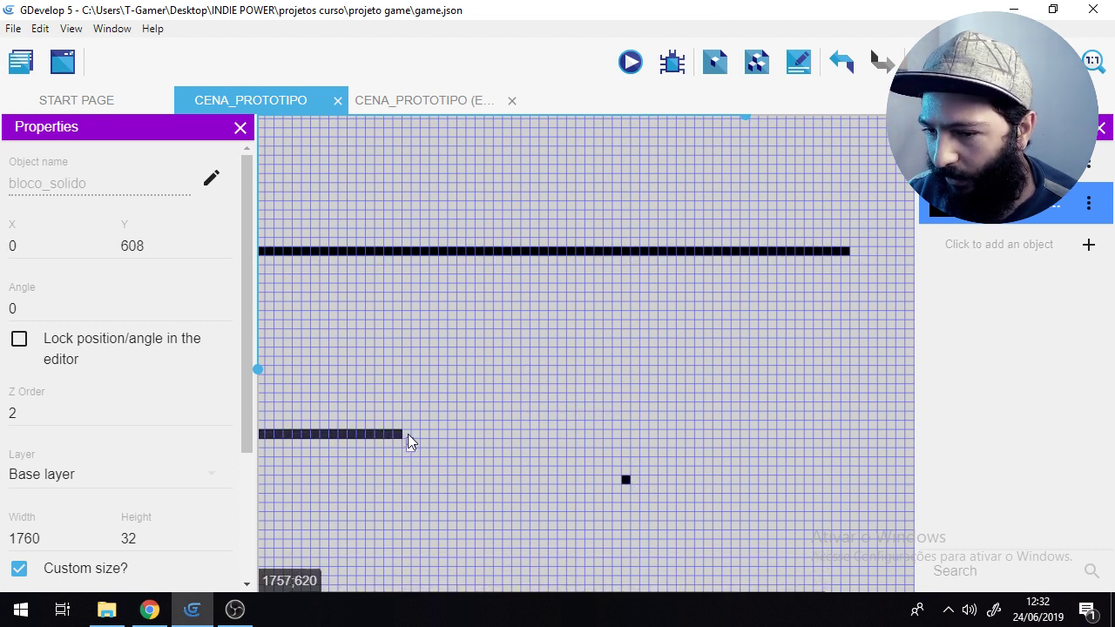
drag(409, 441, 797, 449)
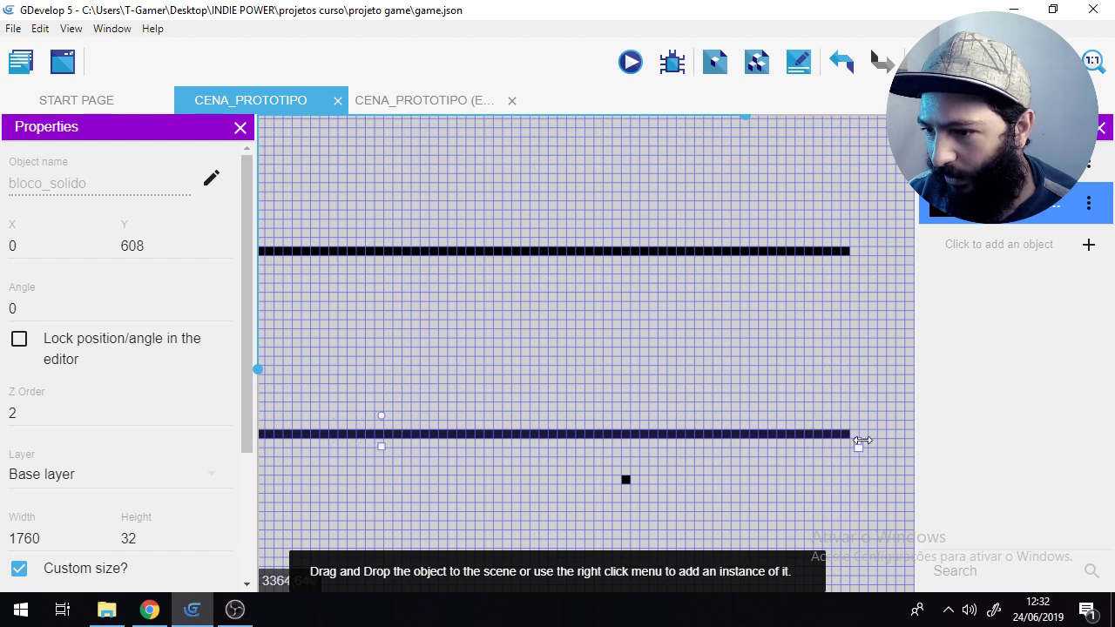
drag(862, 441, 860, 440)
Step: Move the lone marker block beyond the strips' right ends to X 3936, Y 608
click(756, 508)
middle_drag(756, 508, 520, 534)
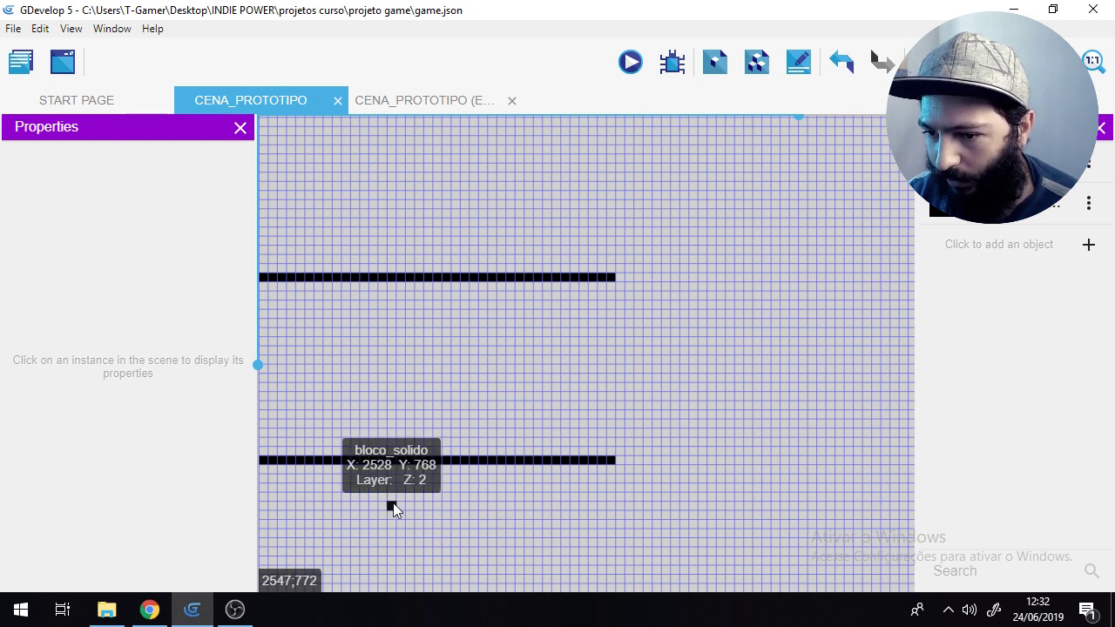
drag(391, 507, 788, 469)
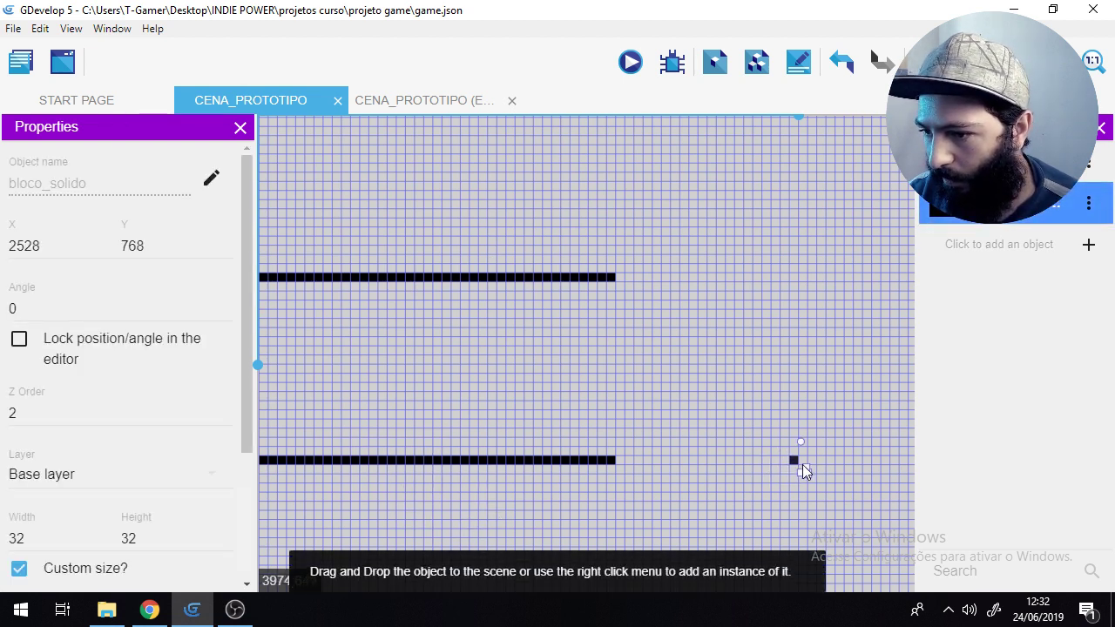
Step: Extend the lower strip to a width of 3904 and the upper strip rightward until its end aligns with the marker block's left edge
click(610, 462)
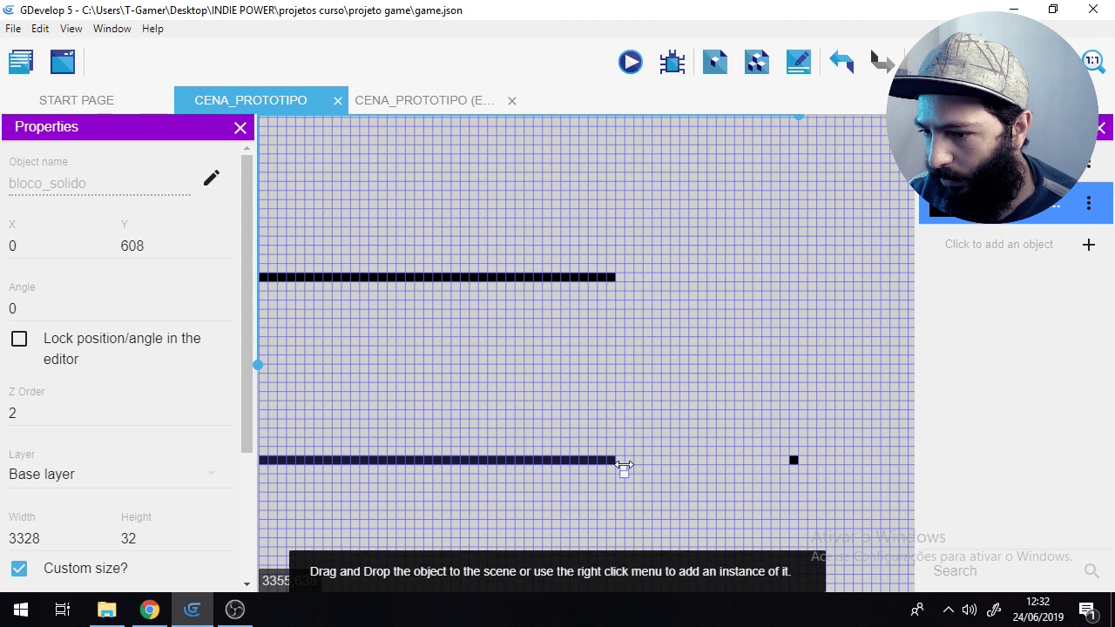
drag(624, 466, 792, 463)
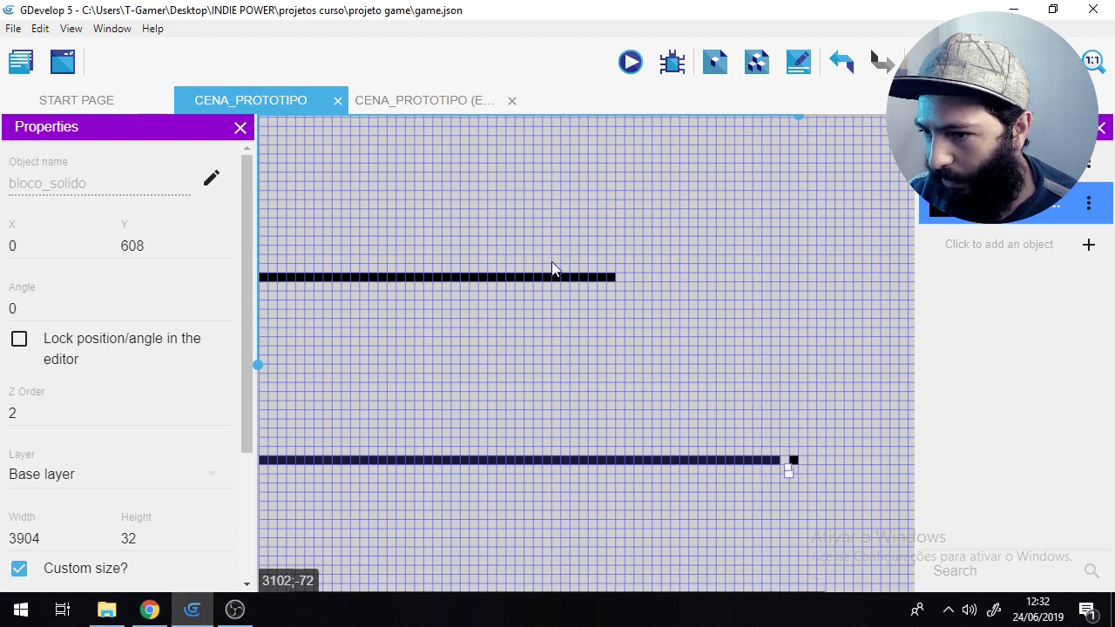
click(577, 277)
click(579, 279)
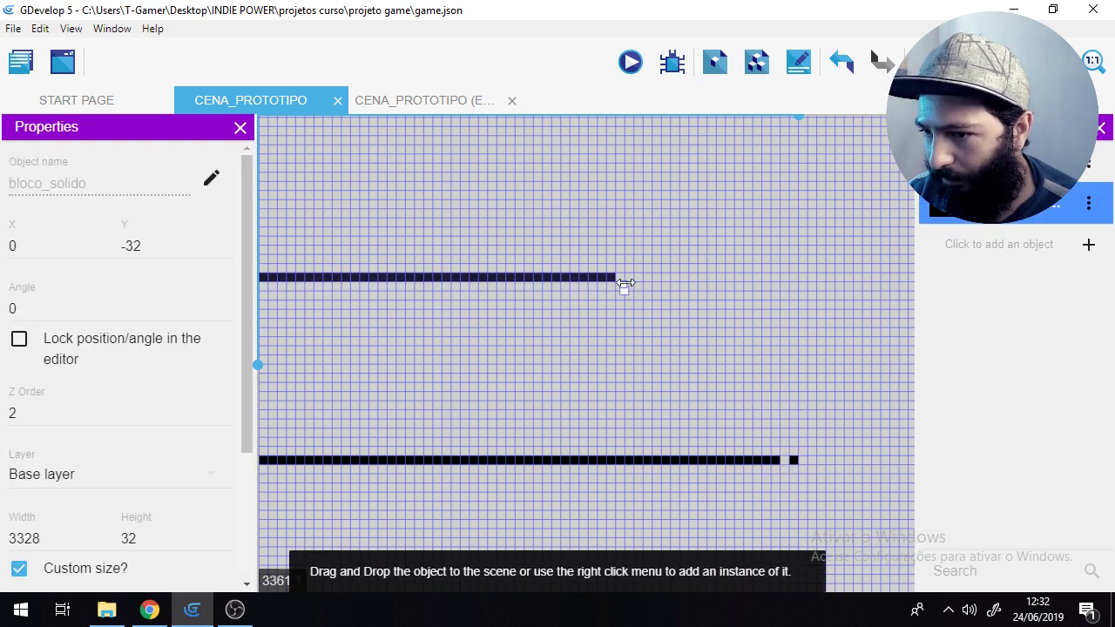
click(818, 402)
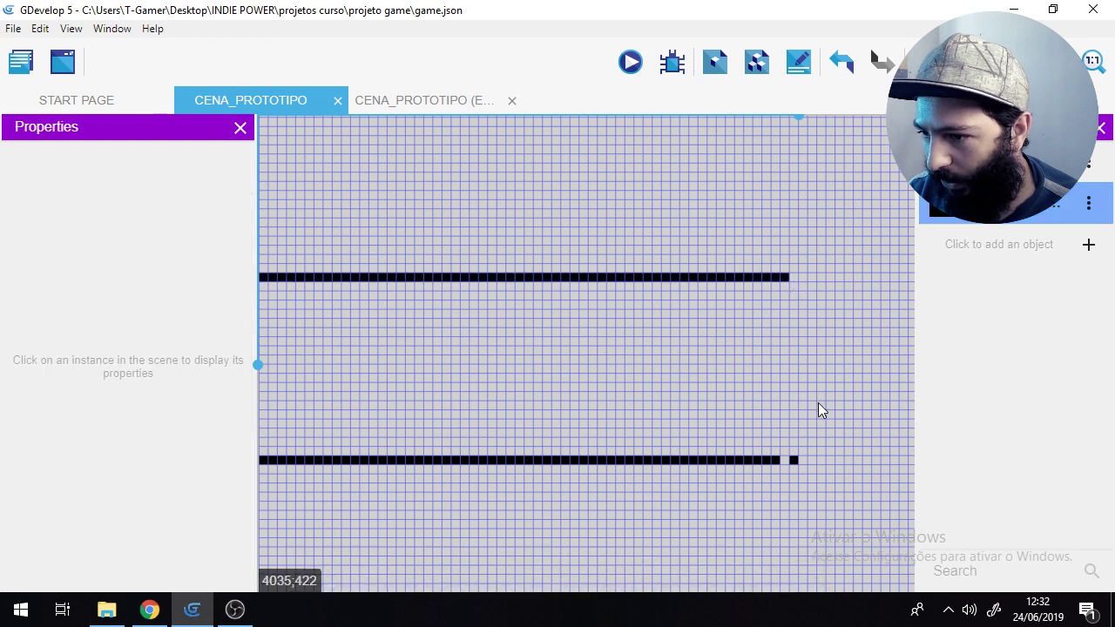
Step: Set the camera action's bottom right boundary X position to 3936, taken from the marker block's X coordinate
click(797, 463)
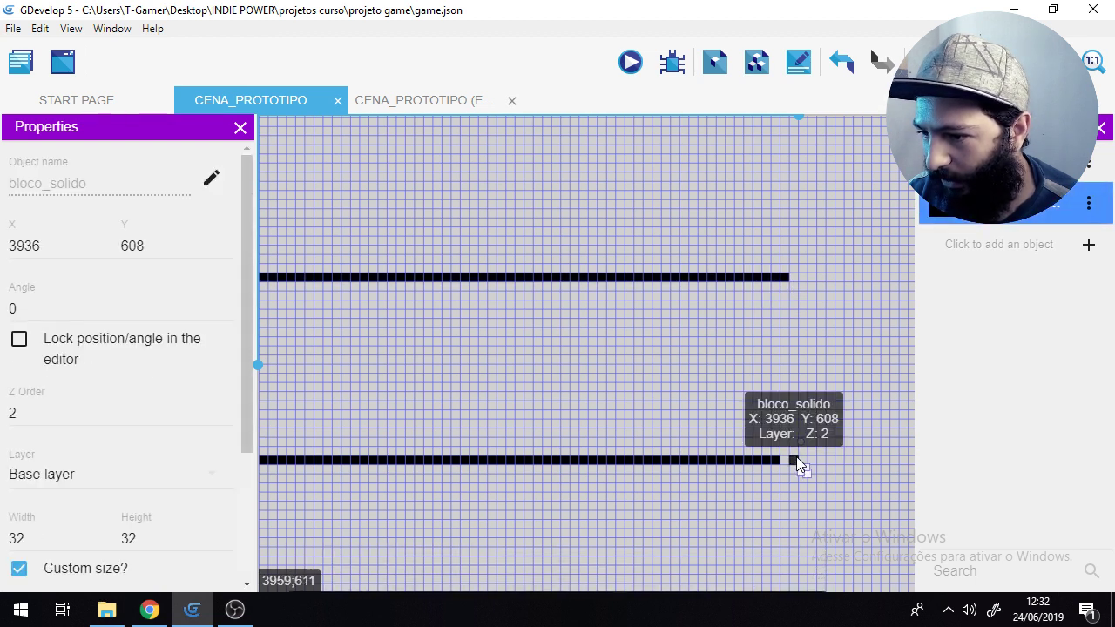
click(794, 477)
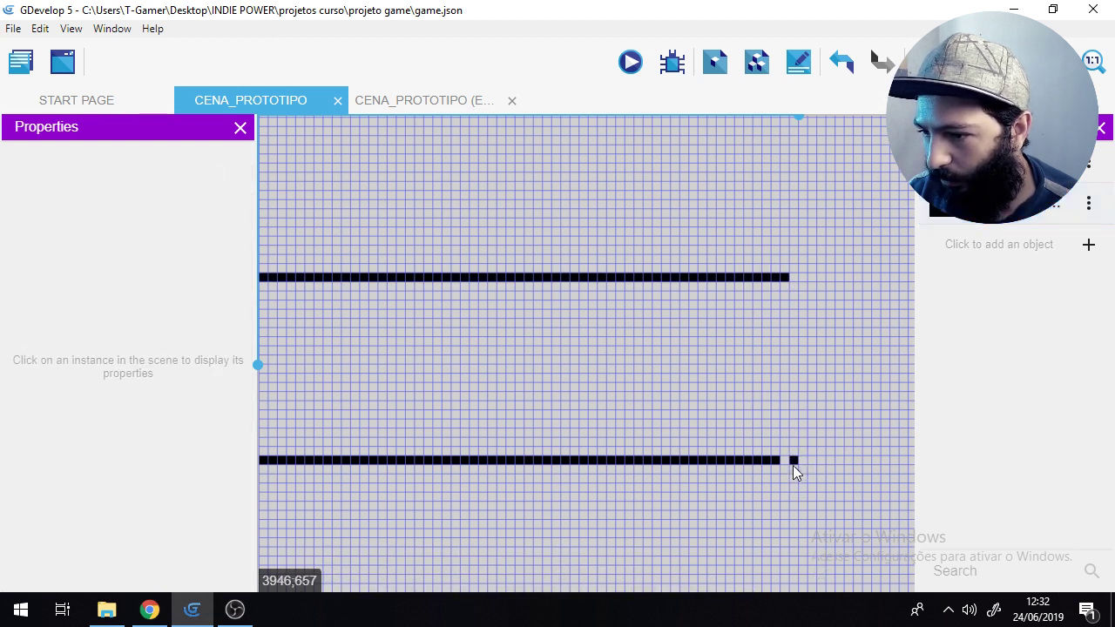
click(792, 460)
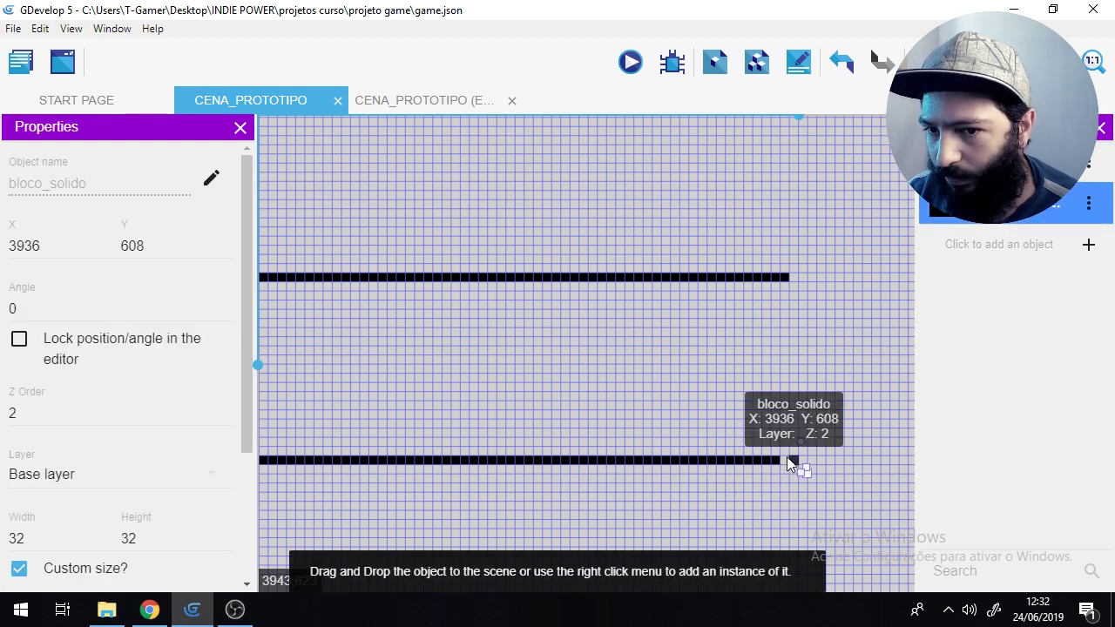
drag(55, 249, 33, 248)
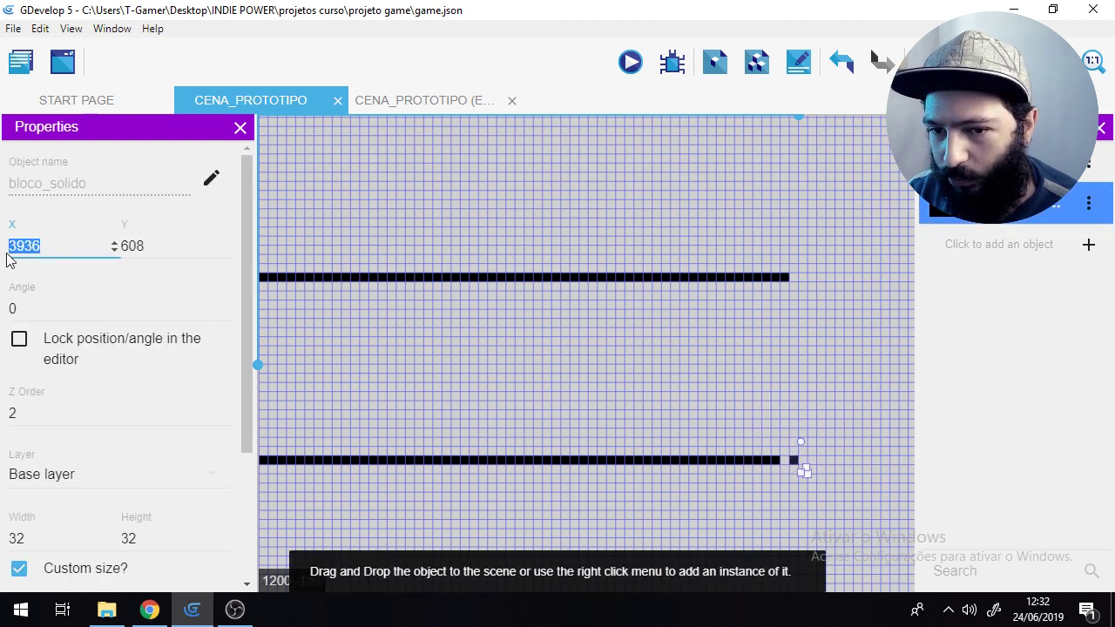
click(436, 103)
double_click(1002, 286)
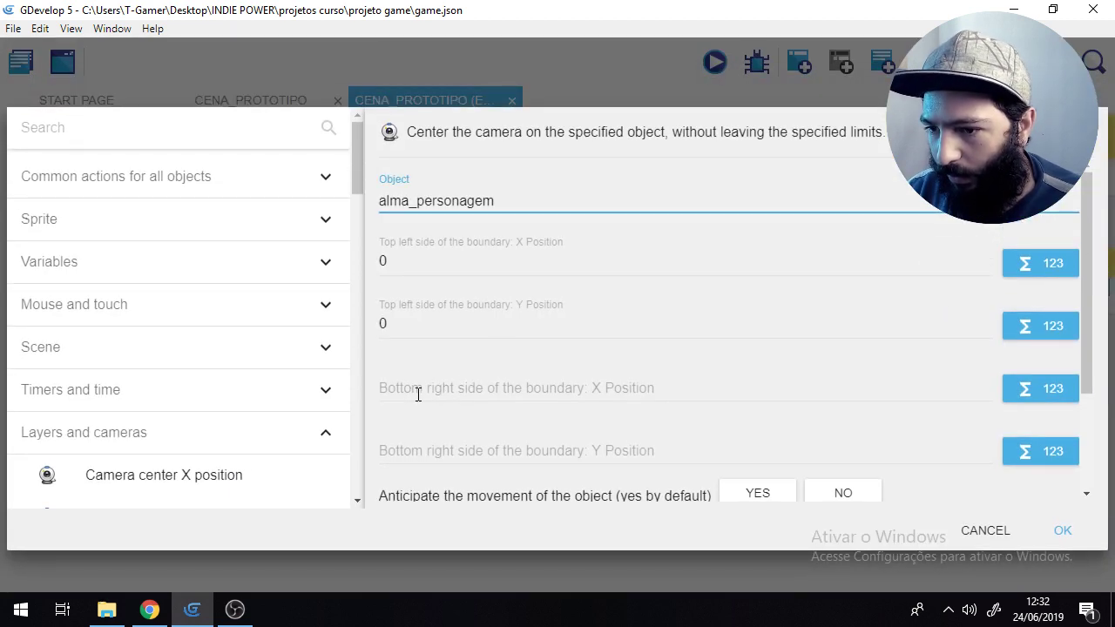
click(501, 392)
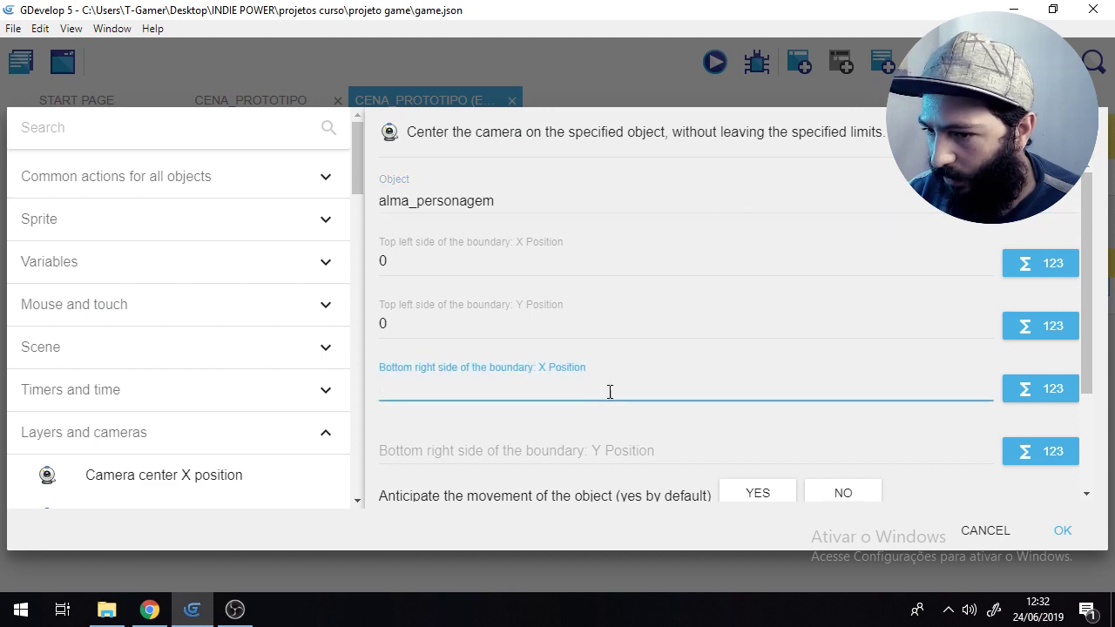
text(3936)
click(1063, 530)
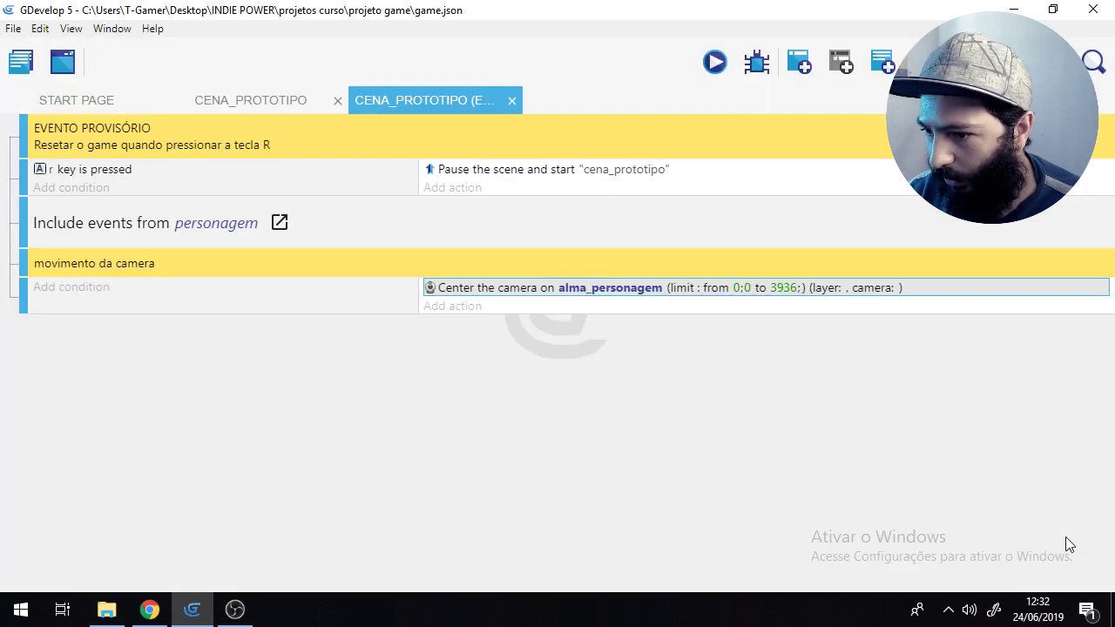
Step: Set the camera action's bottom right boundary Y position to 608, taken from the marker block, leaving the layer and camera number empty
click(250, 102)
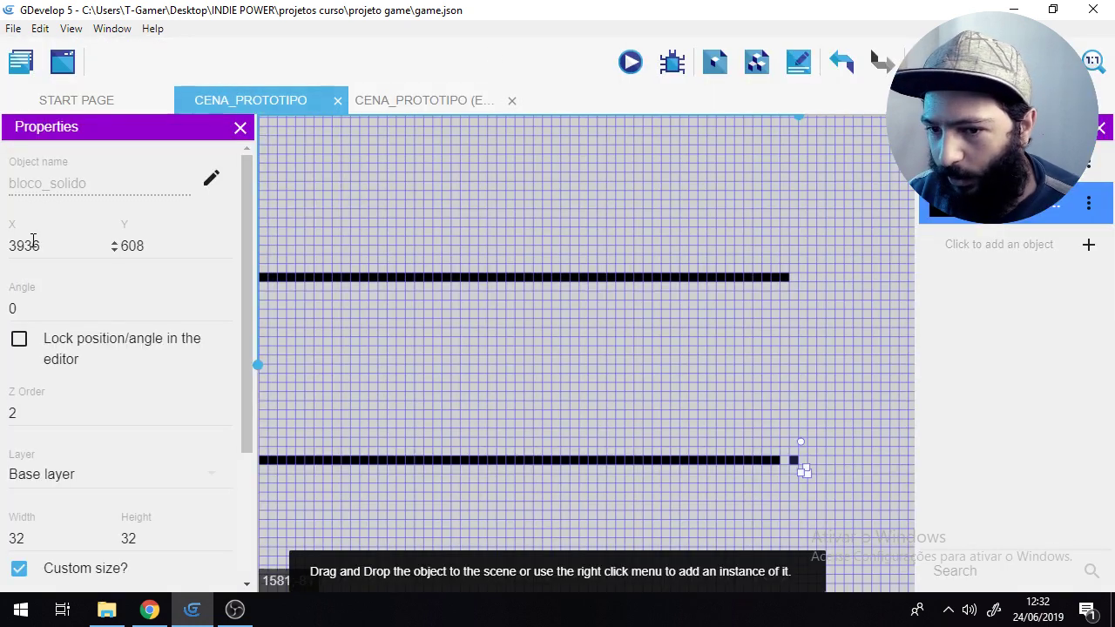
drag(153, 247, 122, 247)
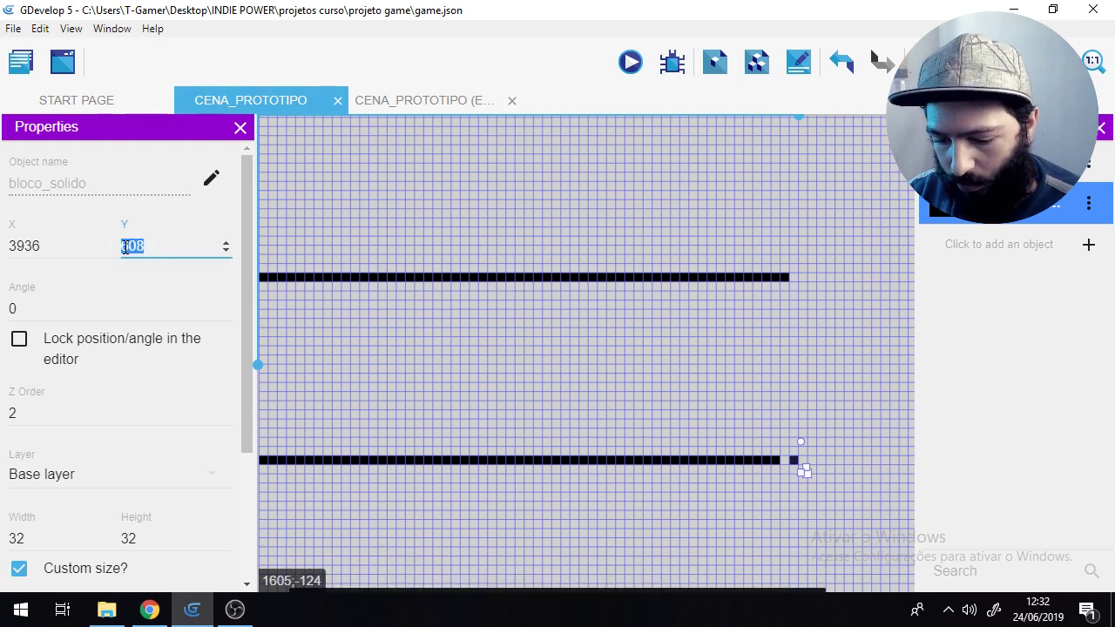
click(394, 100)
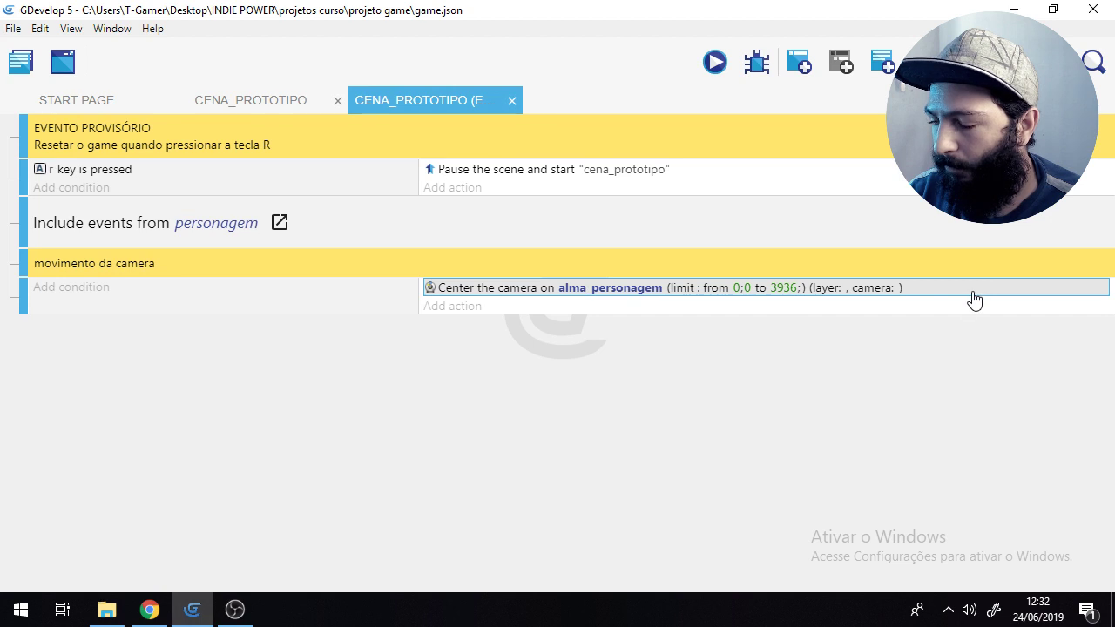
double_click(974, 296)
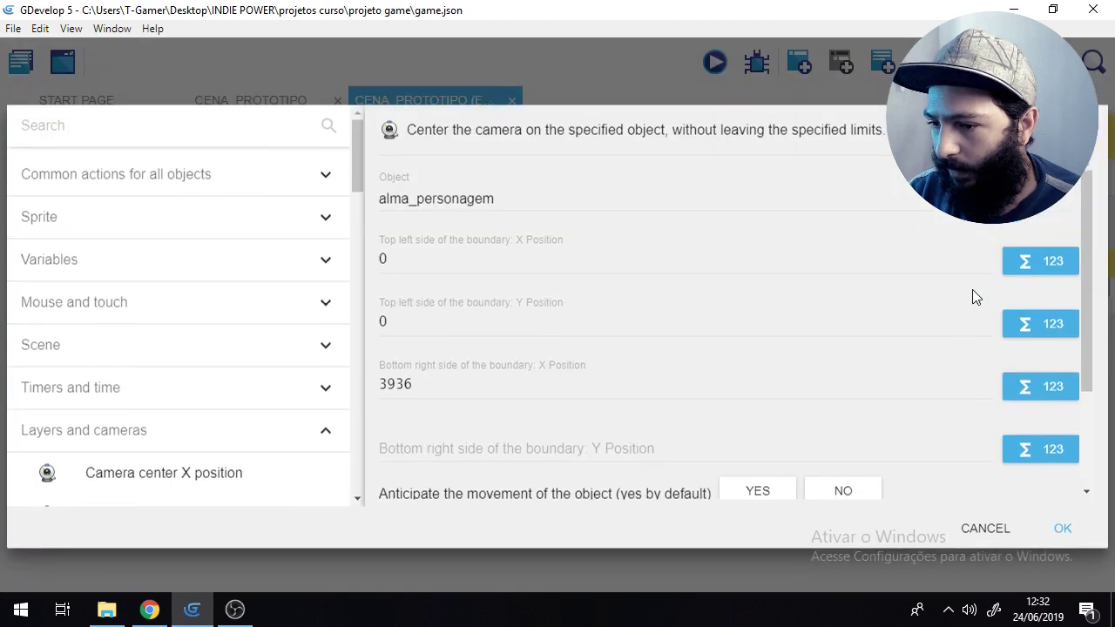
click(594, 454)
text(608)
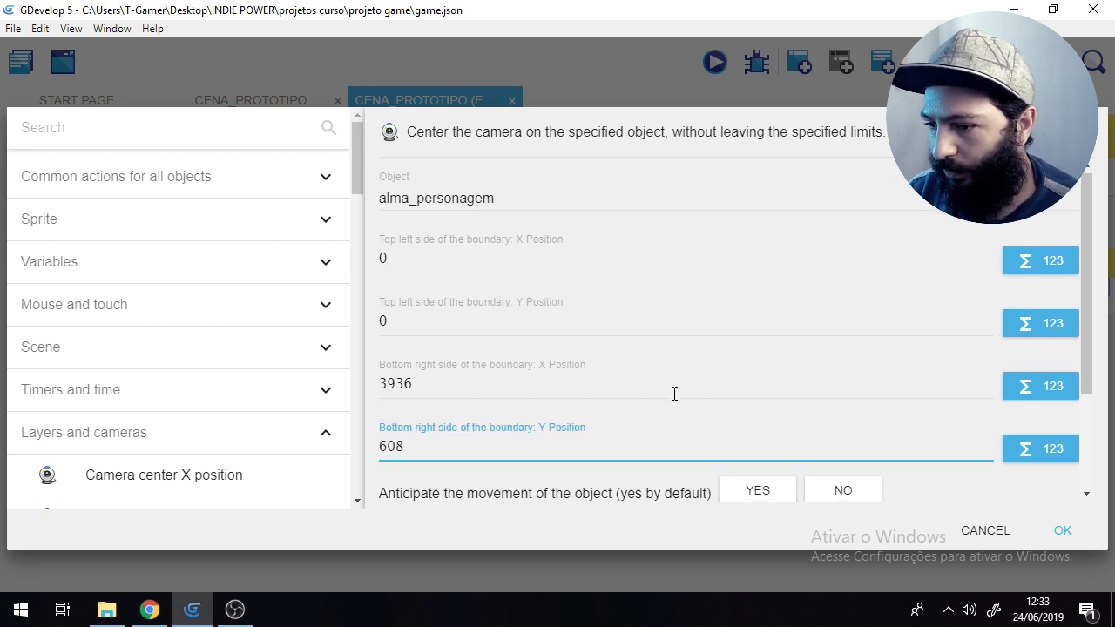
scroll(671, 391, down, 3)
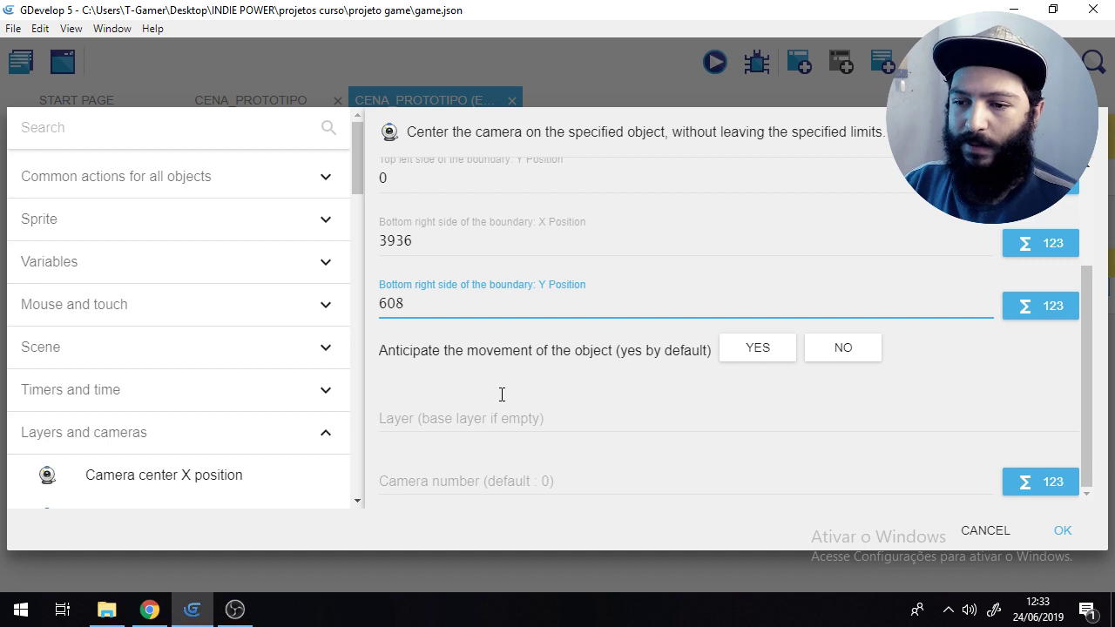
scroll(631, 357, up, 3)
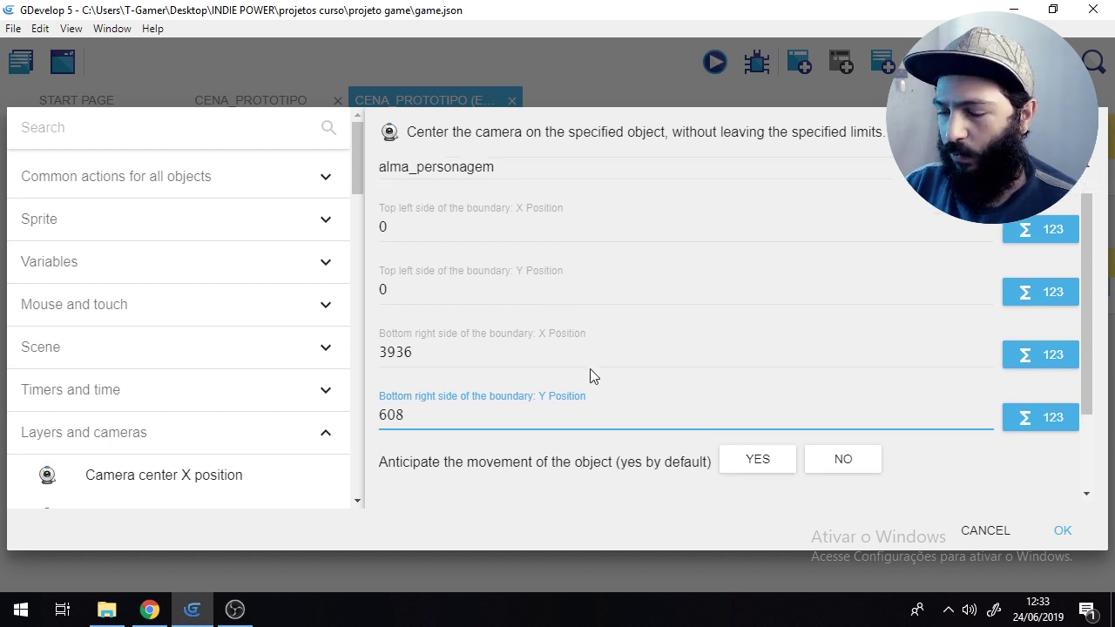
scroll(590, 371, down, 3)
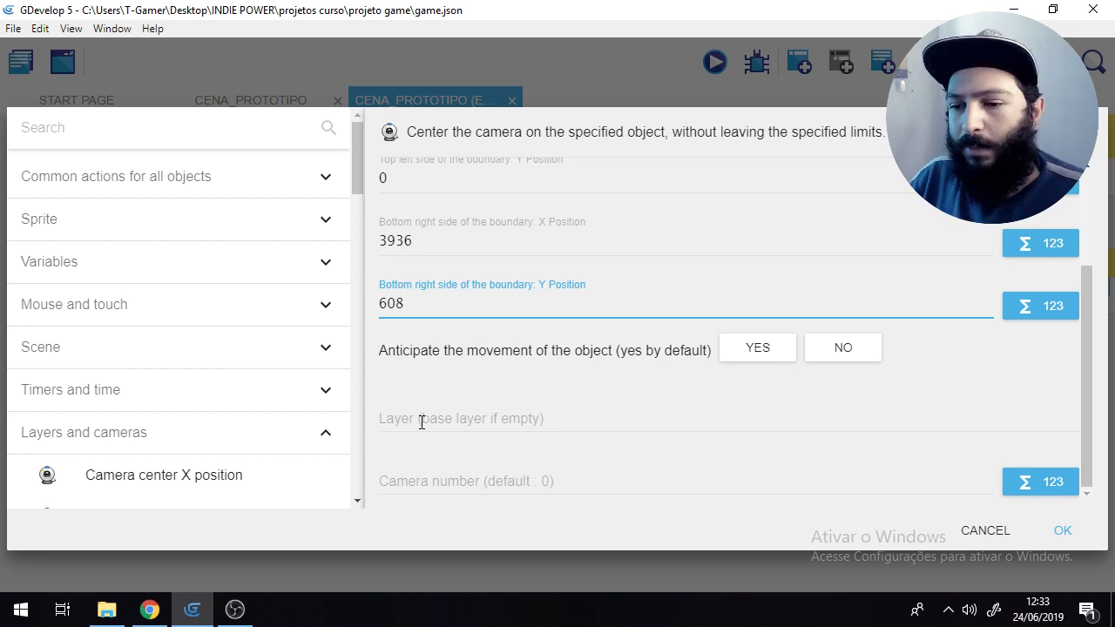
click(422, 421)
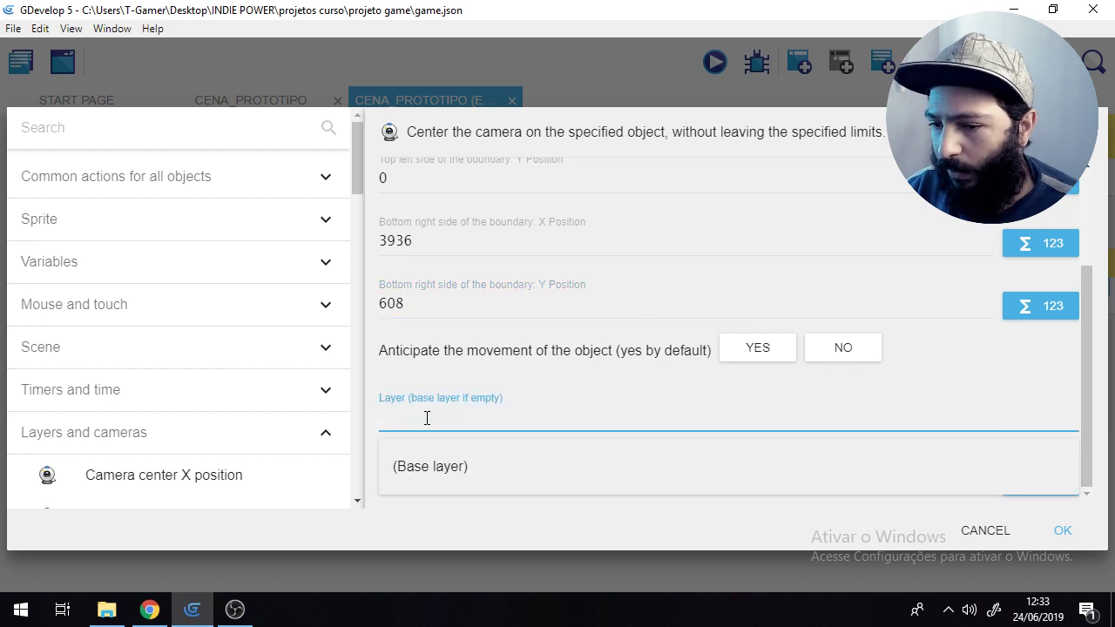
click(369, 388)
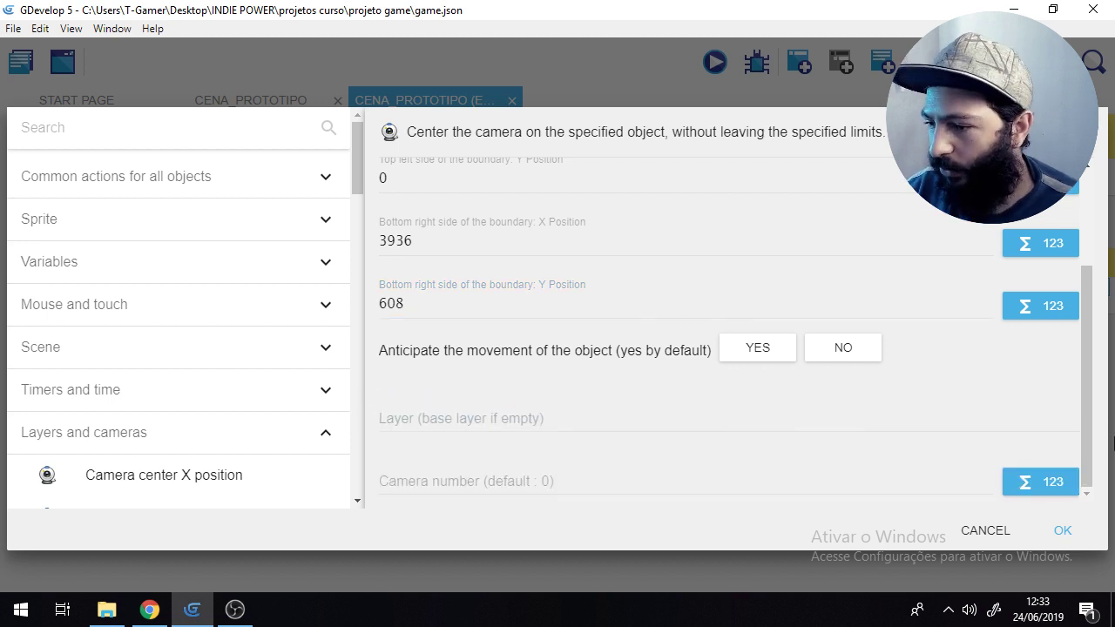
click(1063, 531)
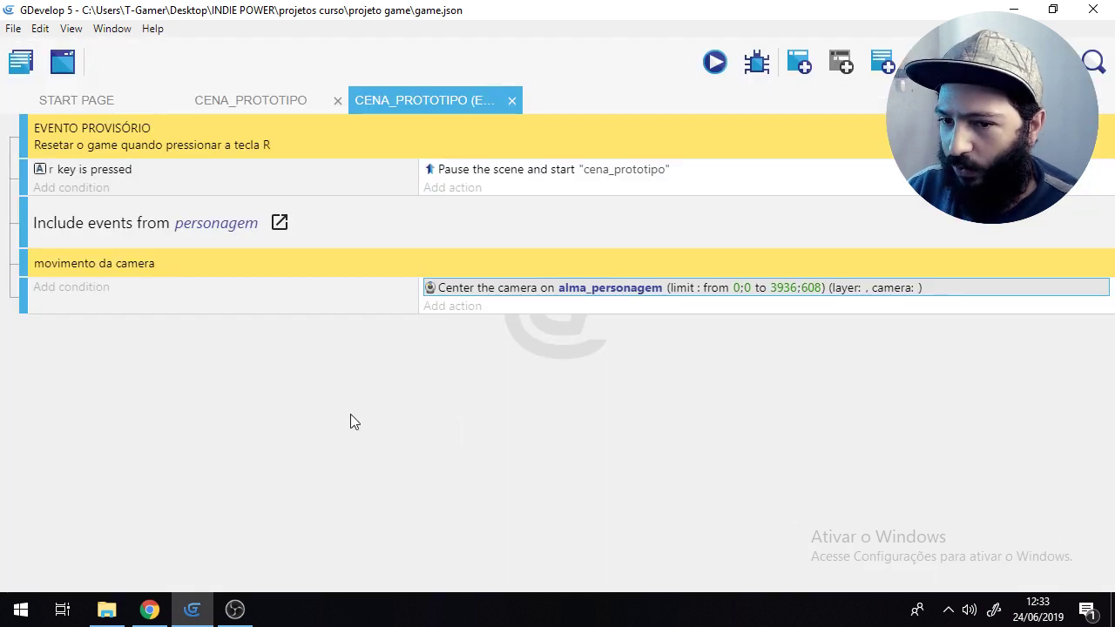
Step: Preview the scene, running and jumping with the character to check how the camera follows within the 3936;608 limit
click(267, 102)
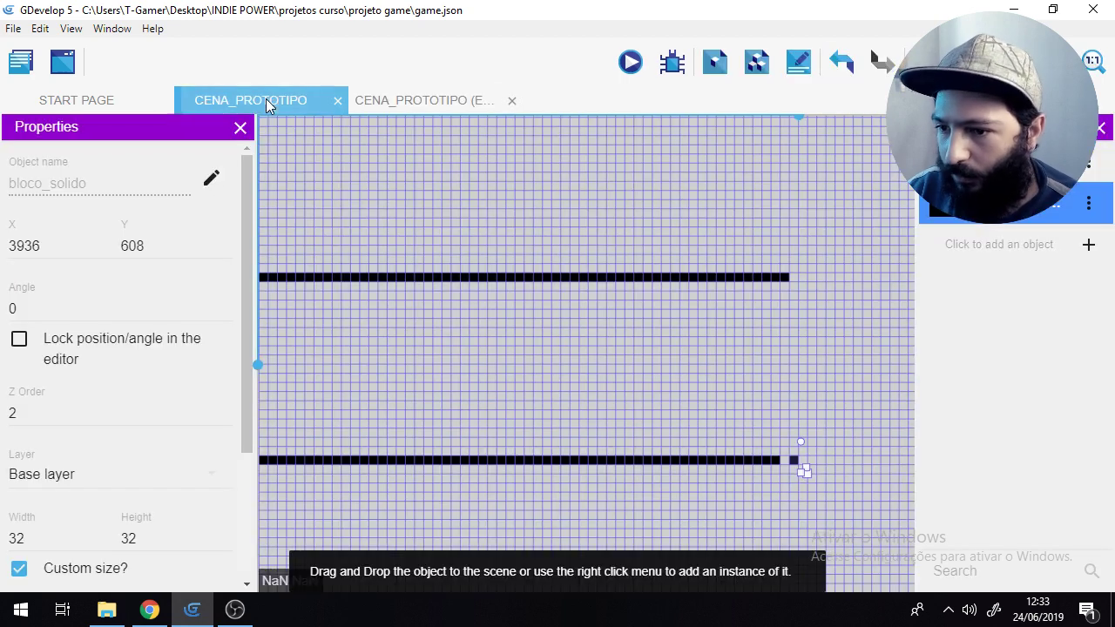
click(451, 339)
click(630, 61)
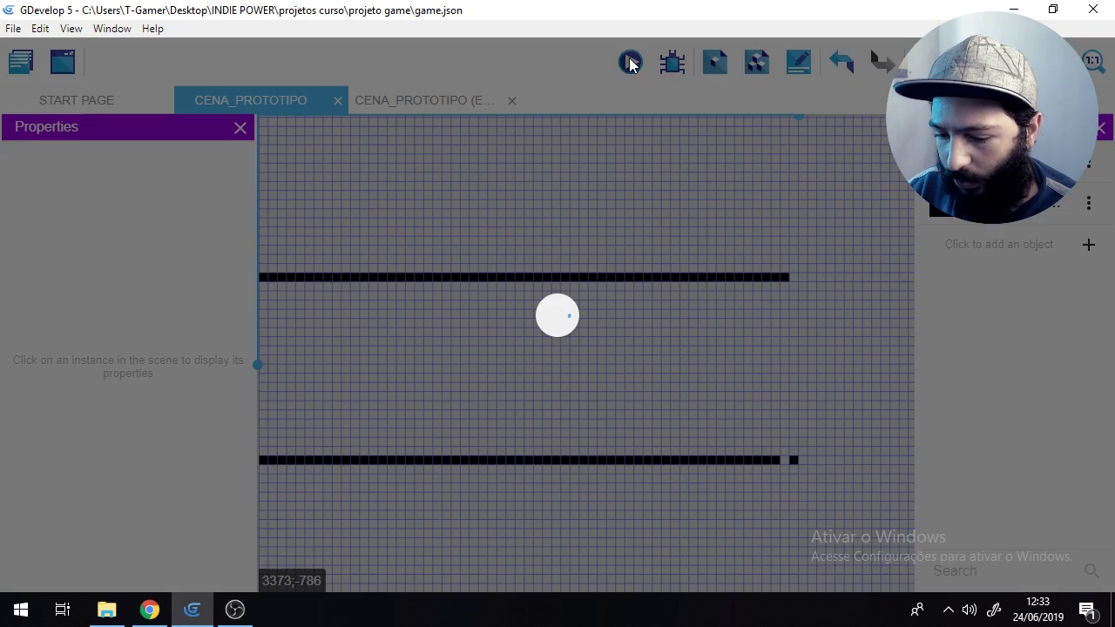
key(Right)
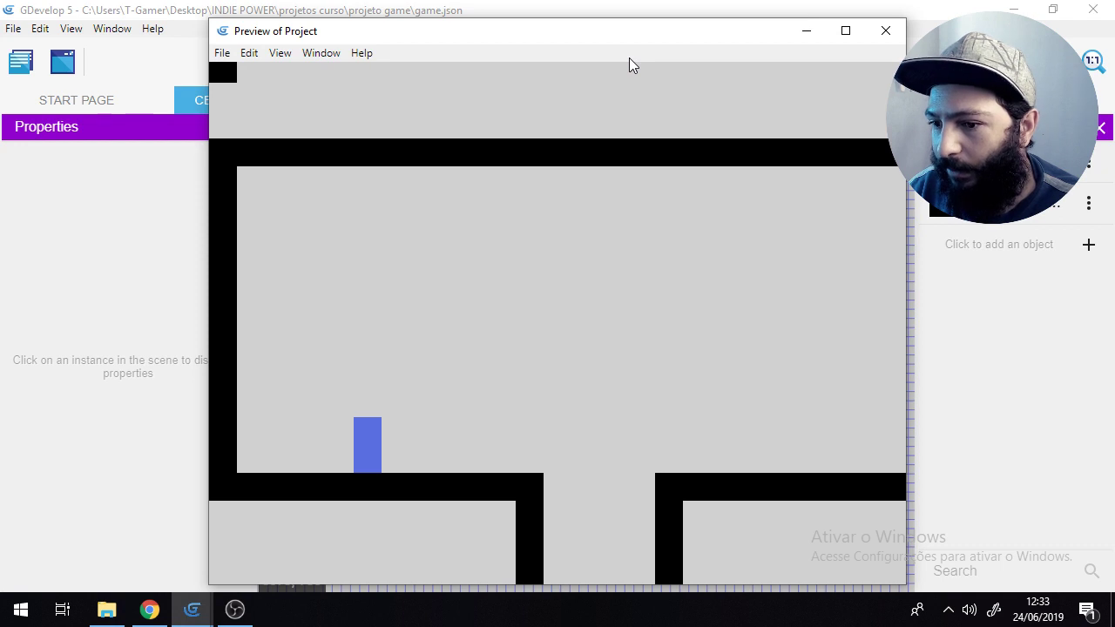
key(space)
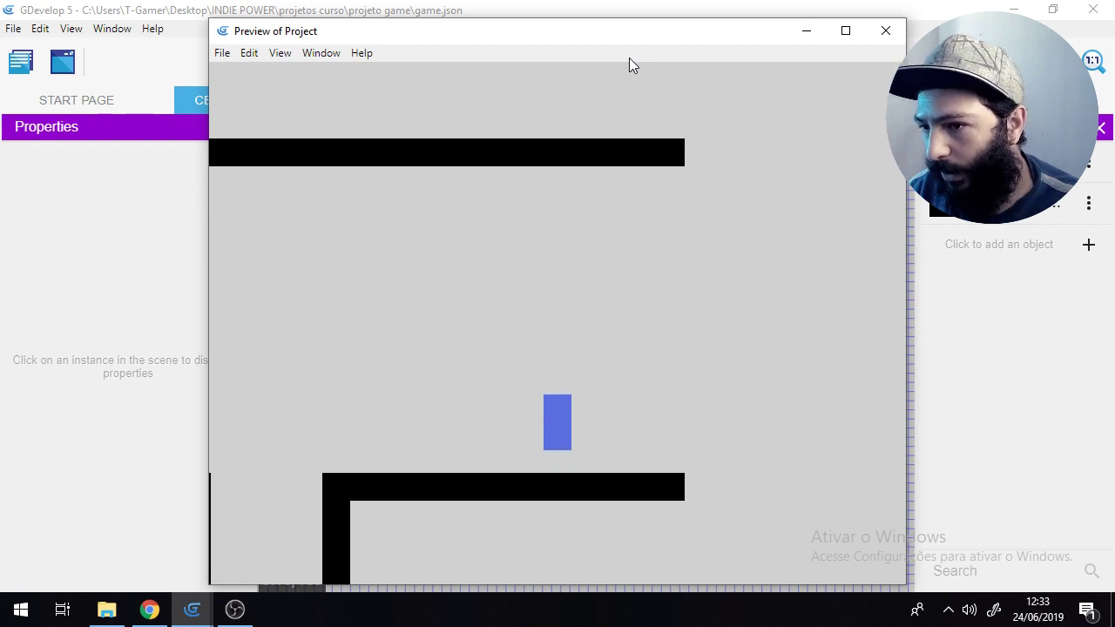
key(space)
key(space)
key(space)
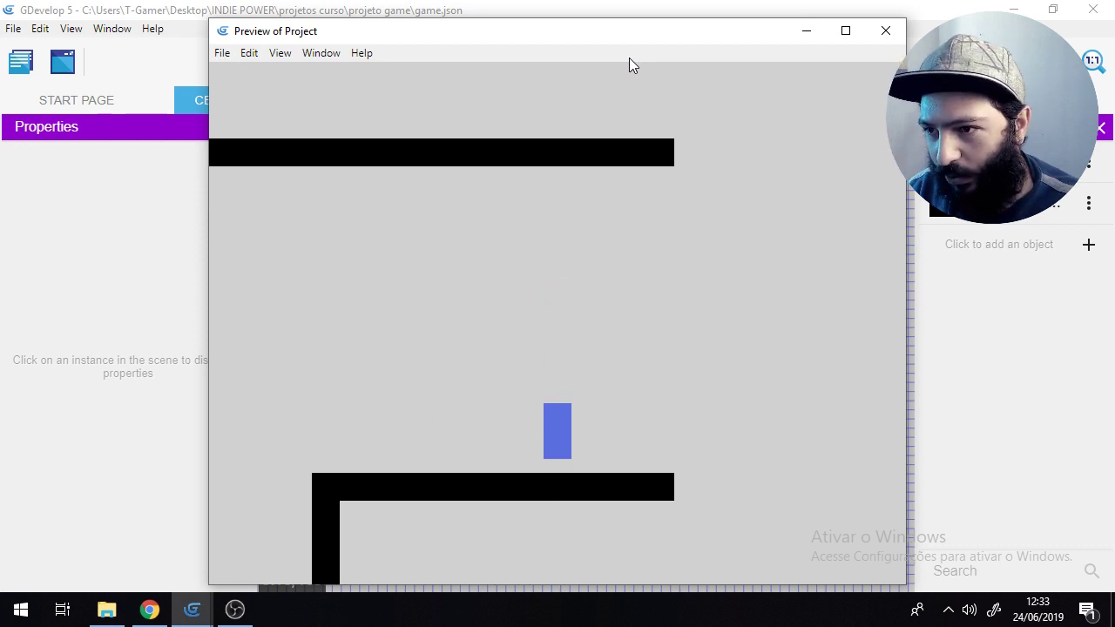
key(space)
key(space)
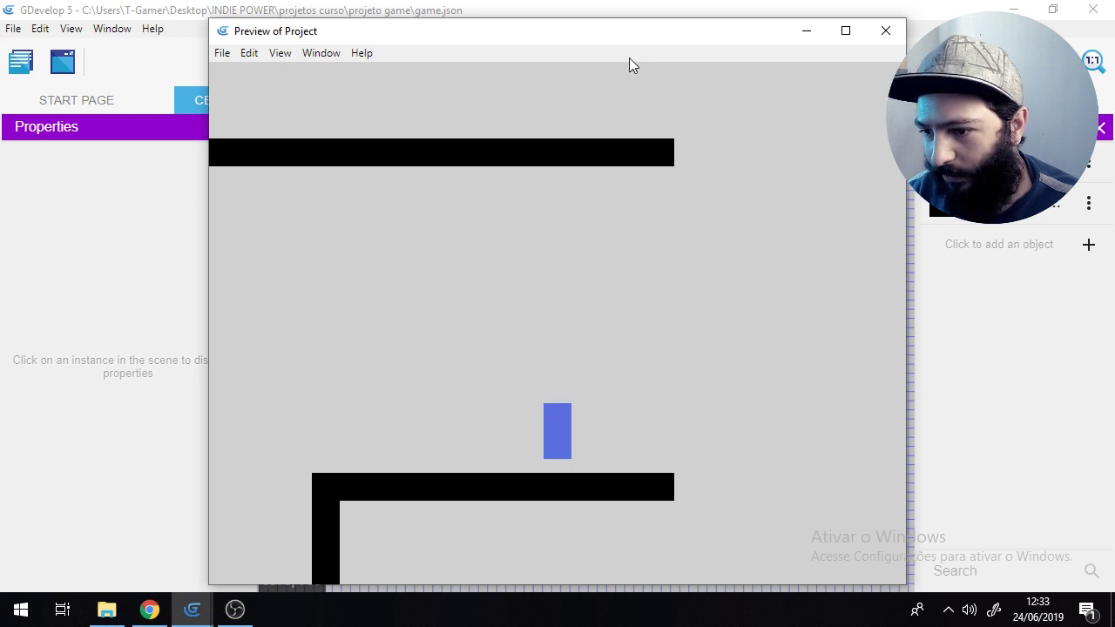
key(space)
key(space)
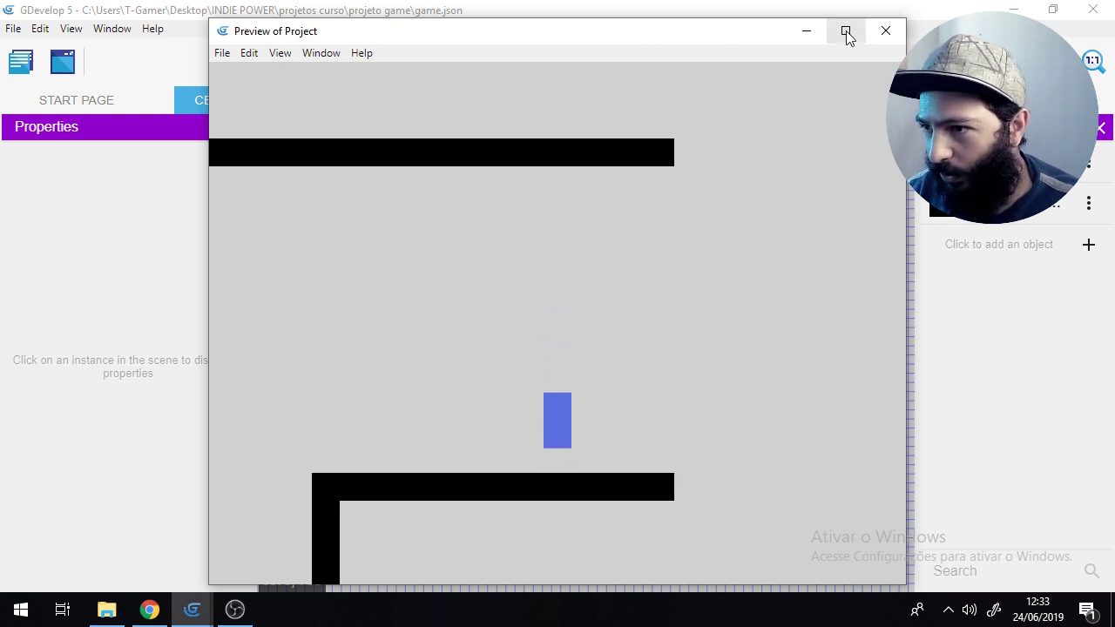
click(881, 40)
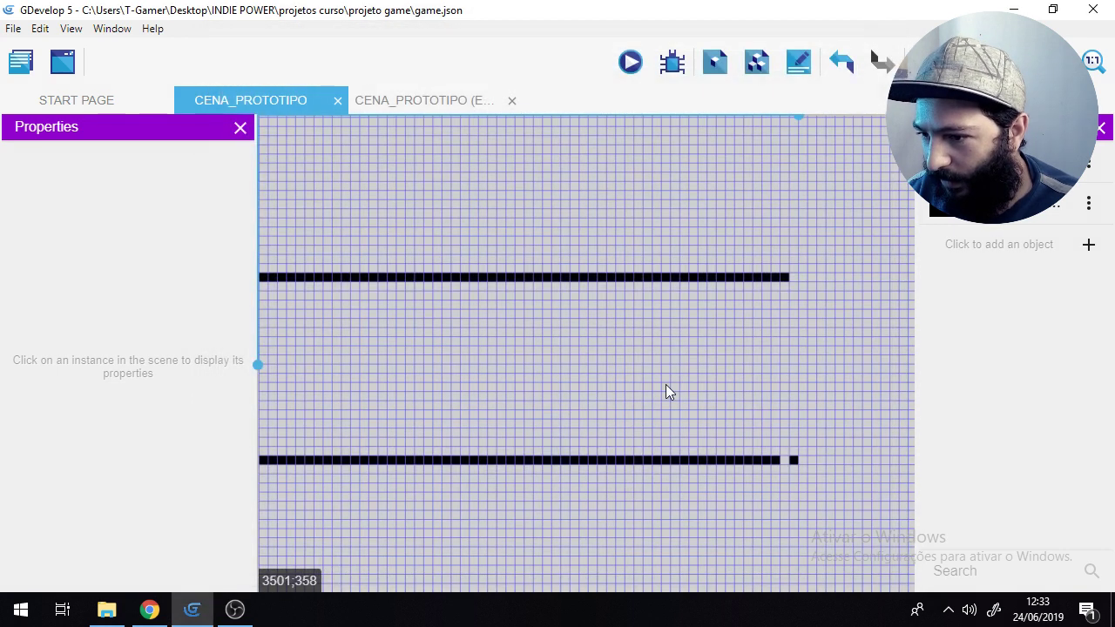
Step: Move the lone marker block beyond the strips' right ends up one grid cell to X 3936, Y 576
click(795, 465)
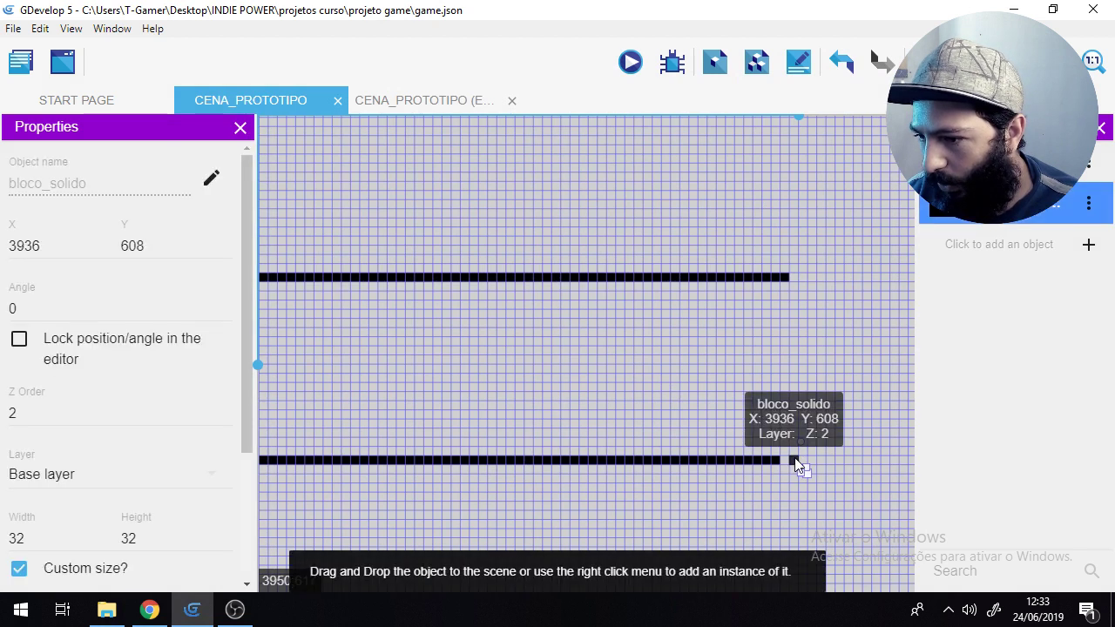
drag(796, 464, 795, 451)
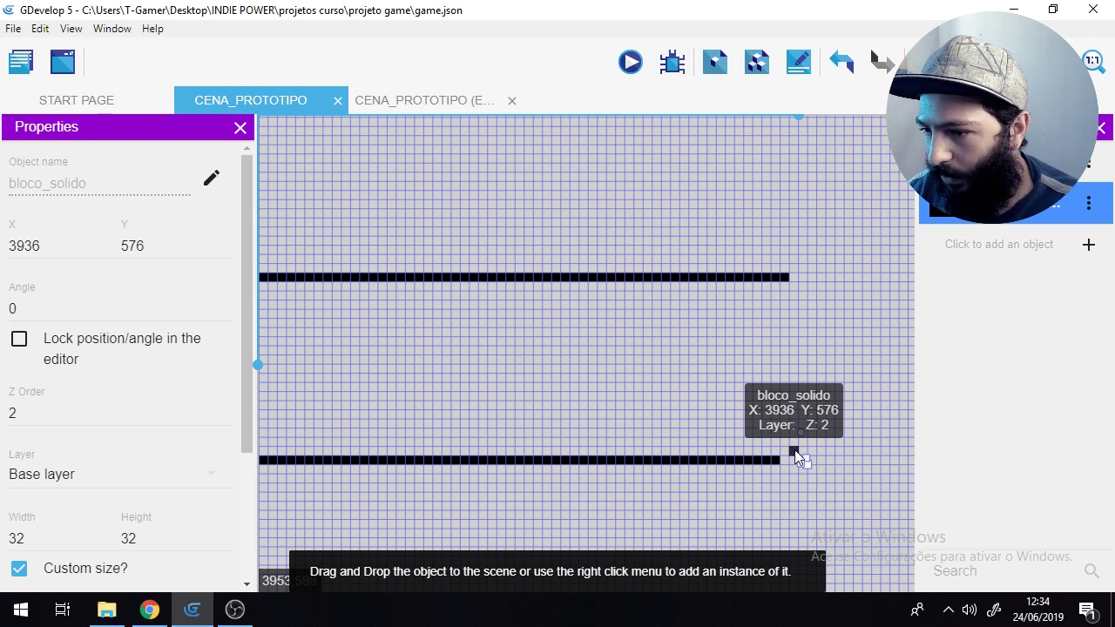
drag(794, 449, 797, 464)
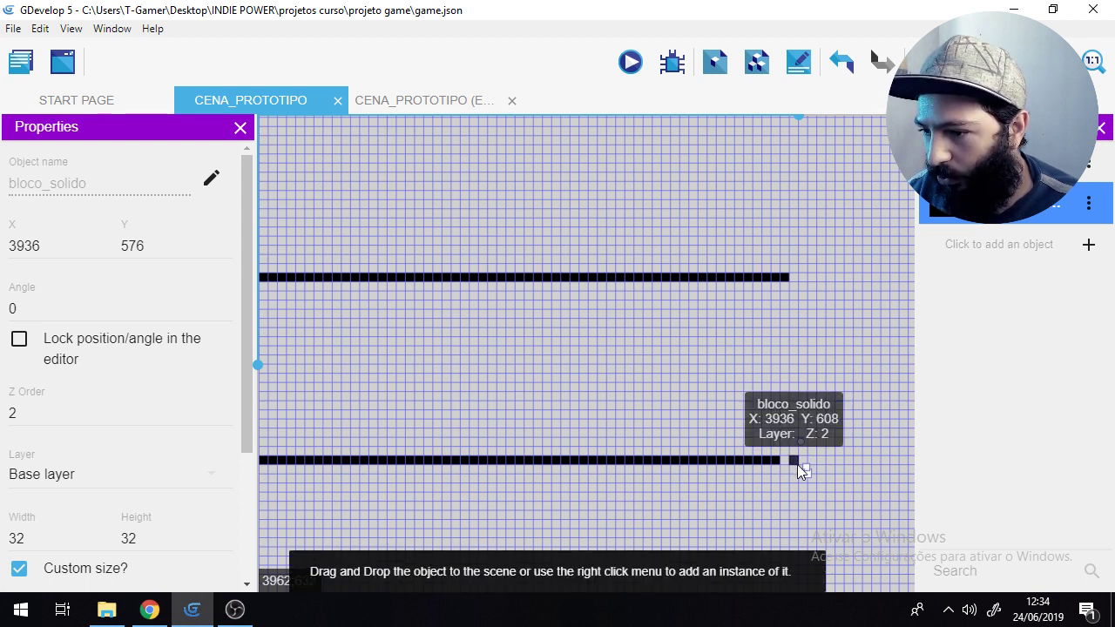
click(430, 371)
scroll(431, 371, left, 1)
middle_drag(430, 371, 391, 374)
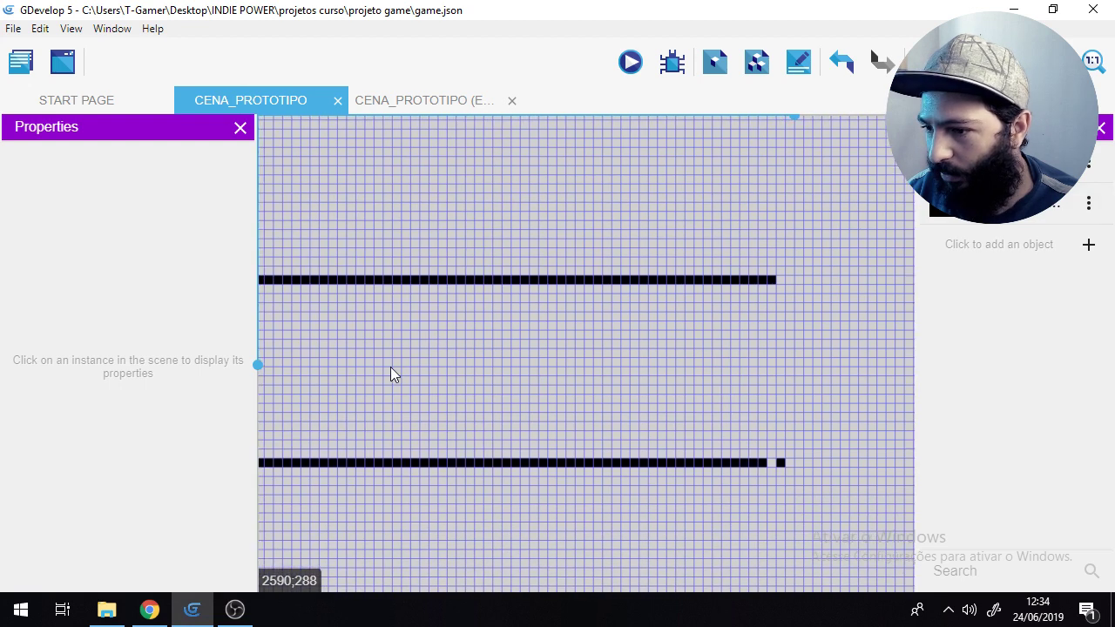
drag(778, 465, 781, 460)
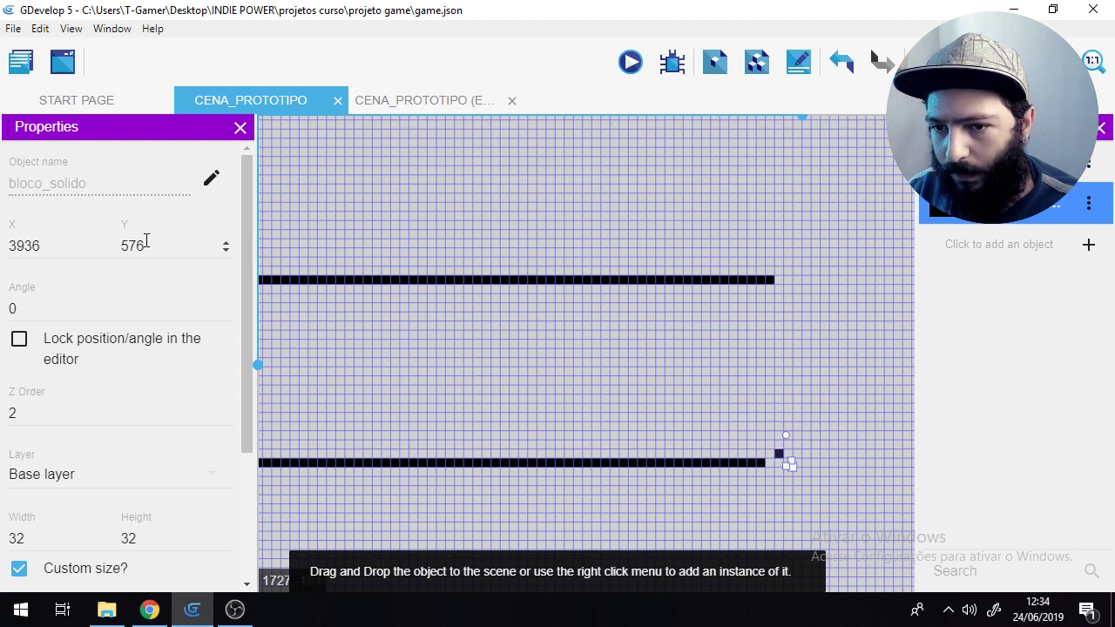
Step: Set the camera action's bottom right boundary Y position to 576, taken from the marker block's Y coordinate
drag(146, 246, 122, 247)
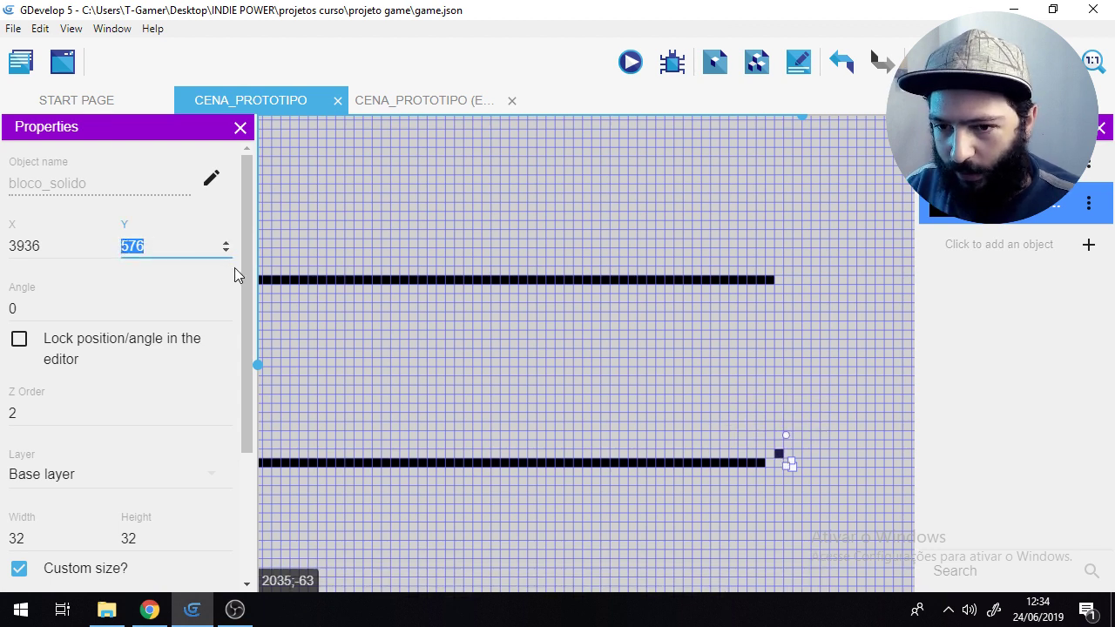
click(418, 108)
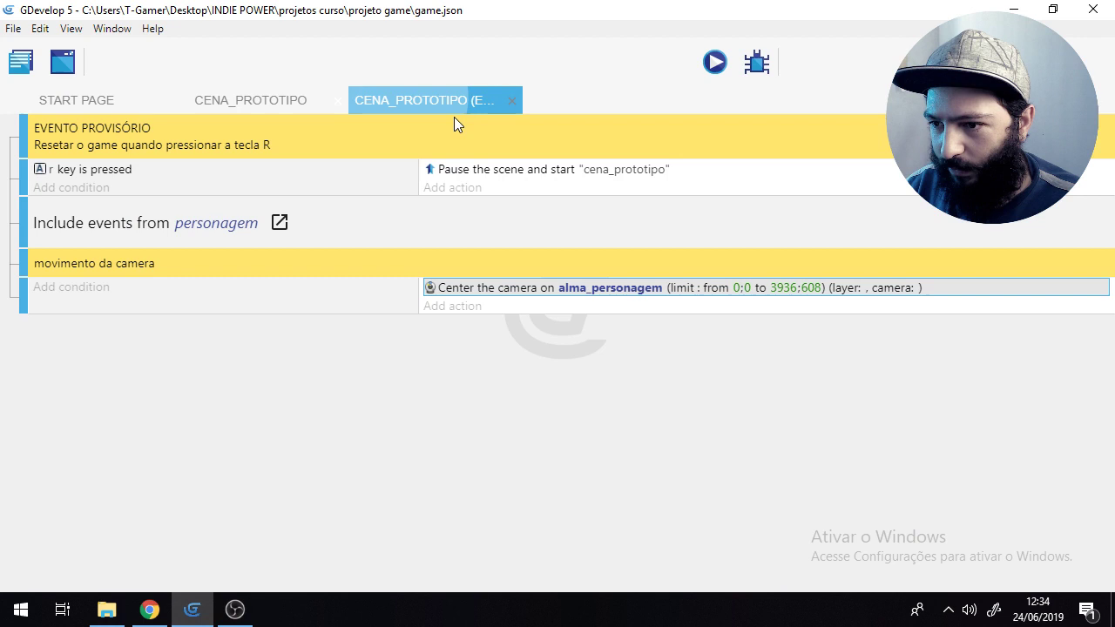
double_click(959, 294)
scroll(491, 399, down, 2)
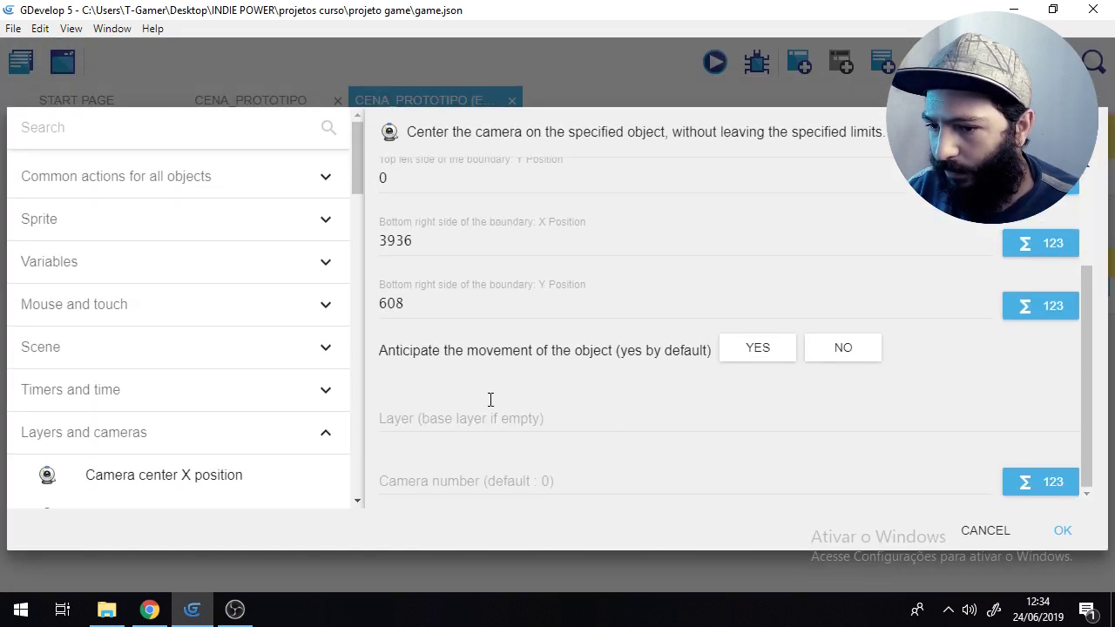
drag(412, 299, 378, 304)
text(576)
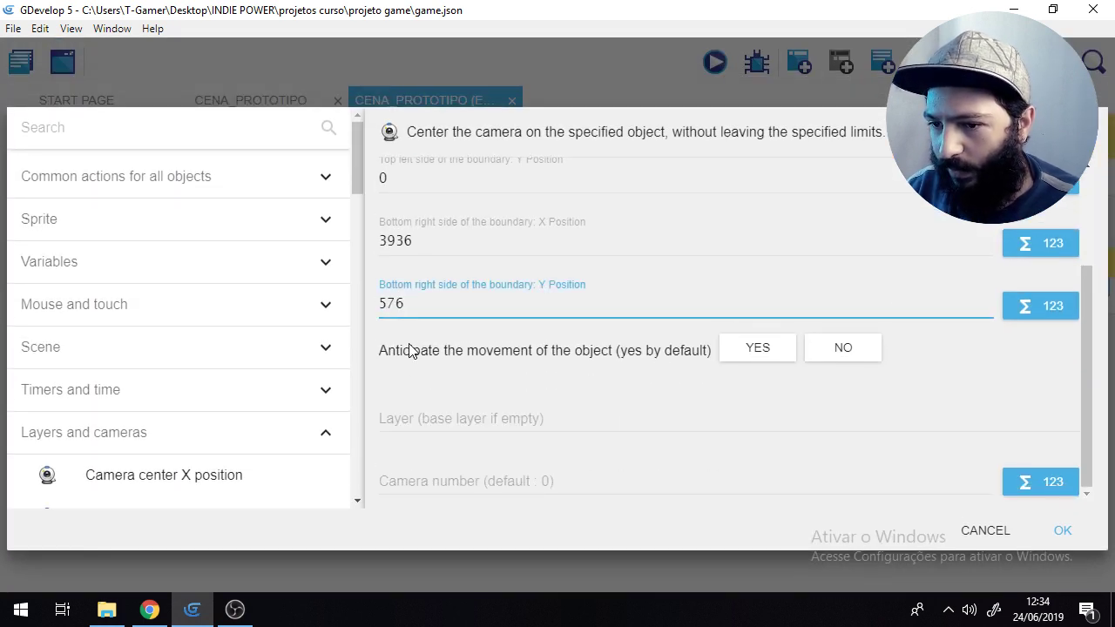
click(1066, 531)
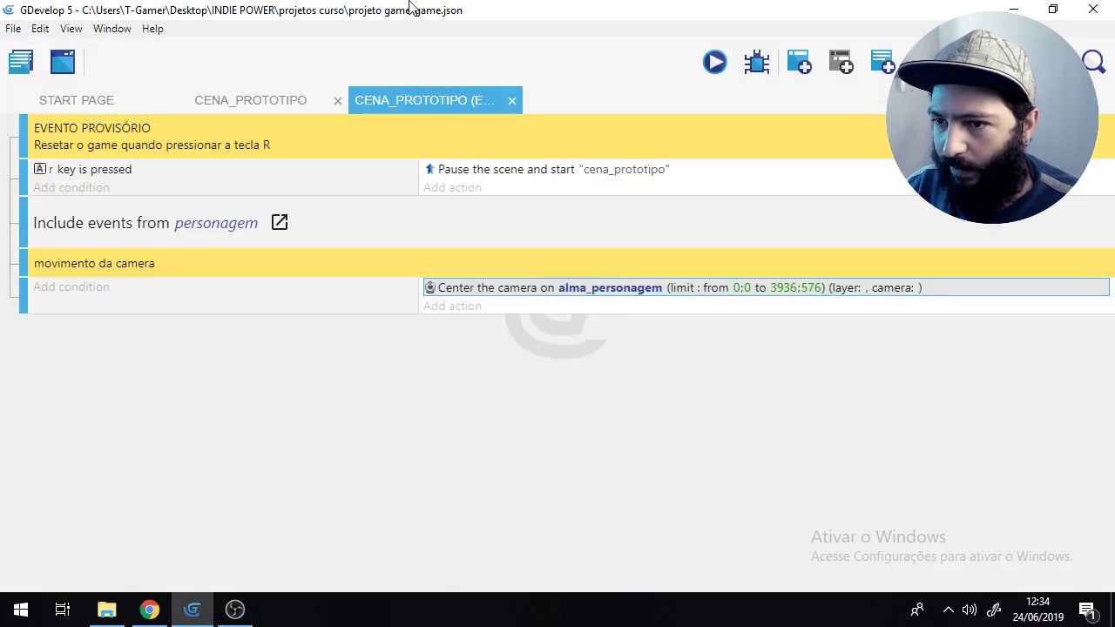
Step: Preview the scene, running, jumping and resetting the game to check the camera movement with the 3936;576 limit
click(713, 63)
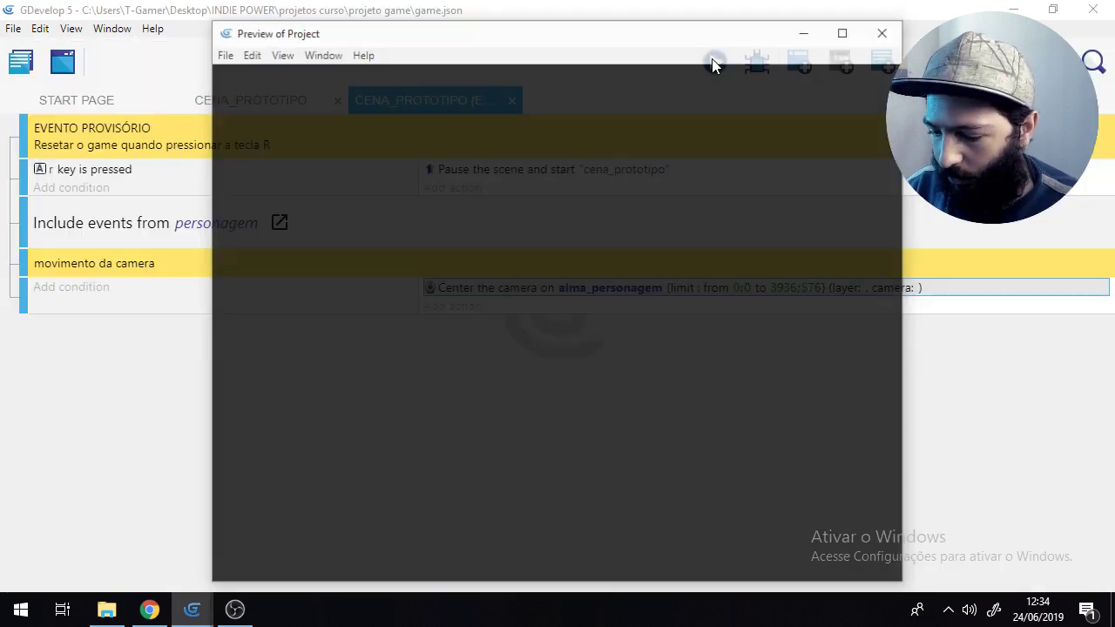
key(space)
key(Right)
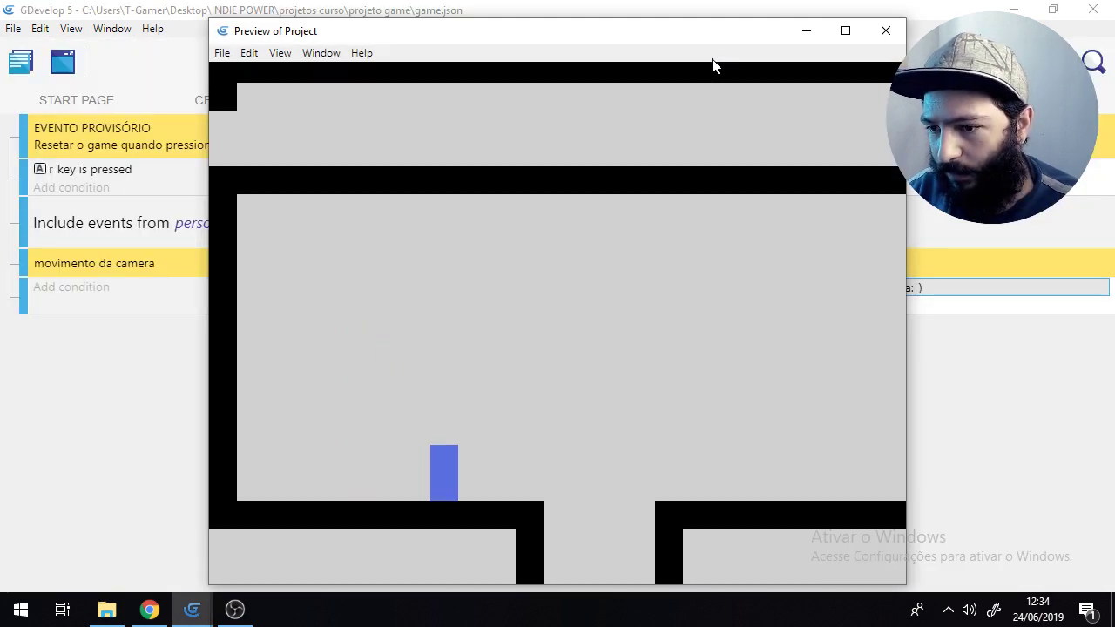
key(space)
key(Left)
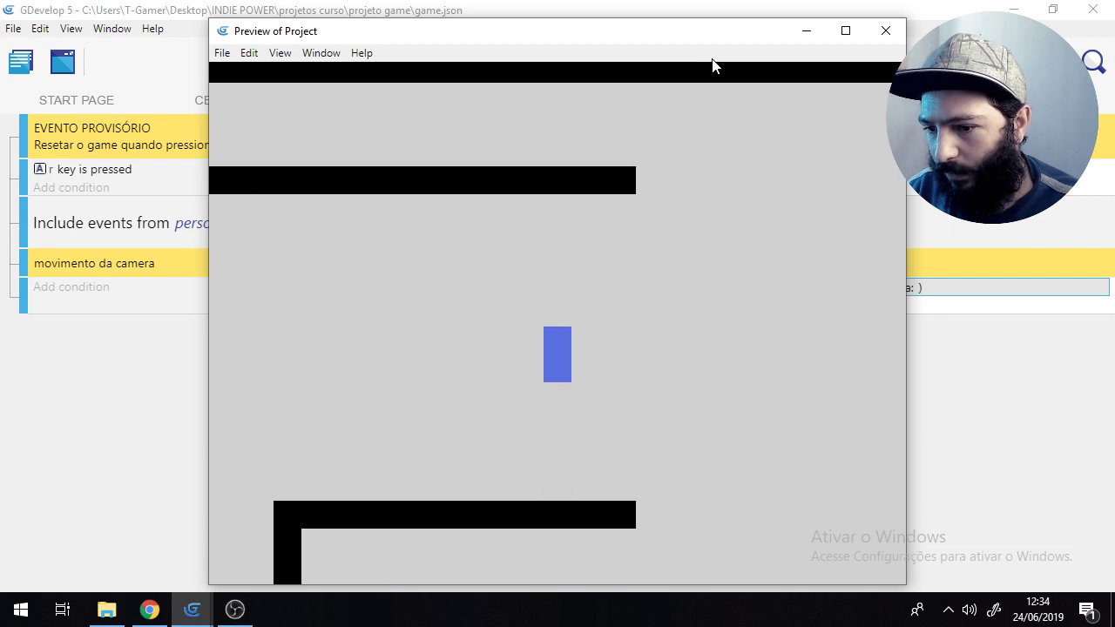
key(space)
key(space)
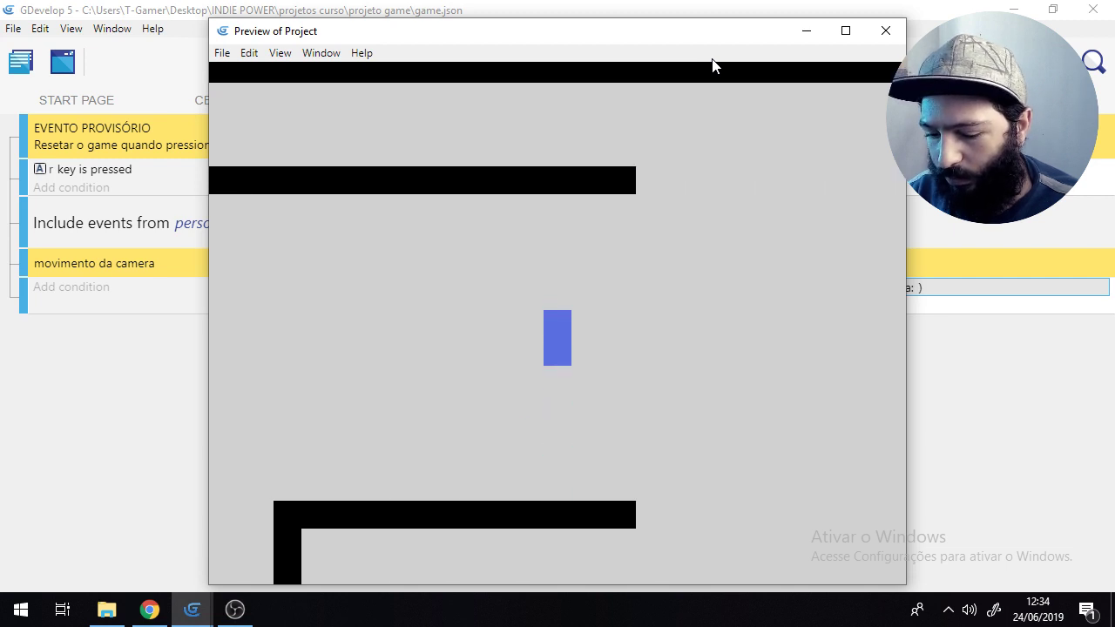
key(r)
key(Right)
key(space)
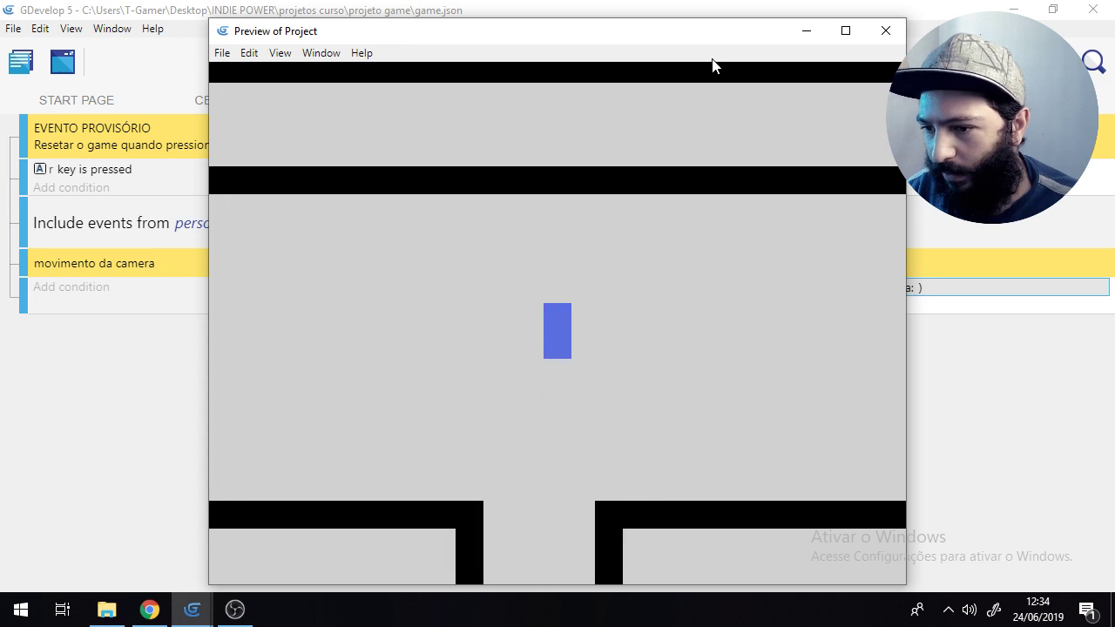
key(space)
click(883, 30)
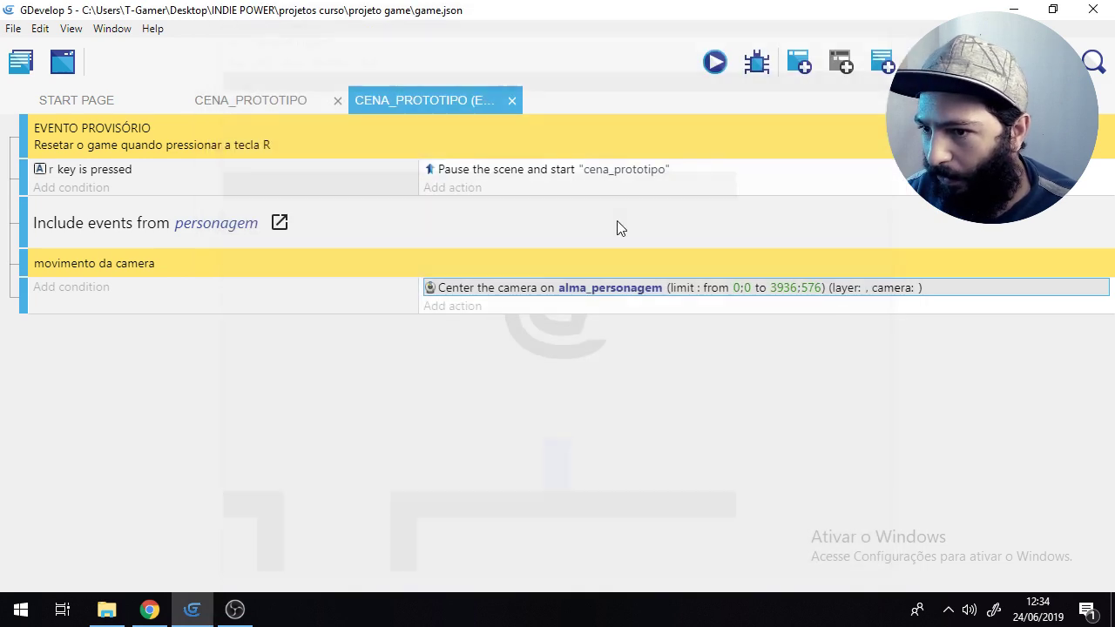
Step: Move the long upper strip one grid cell up and one grid cell to the left
click(250, 100)
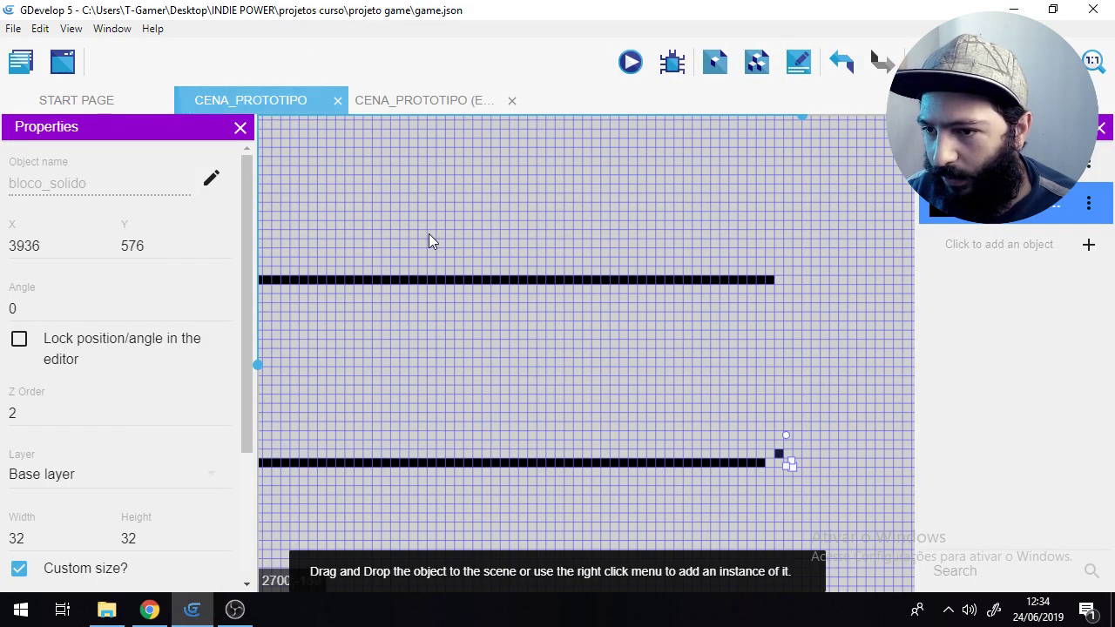
click(446, 279)
drag(446, 279, 444, 272)
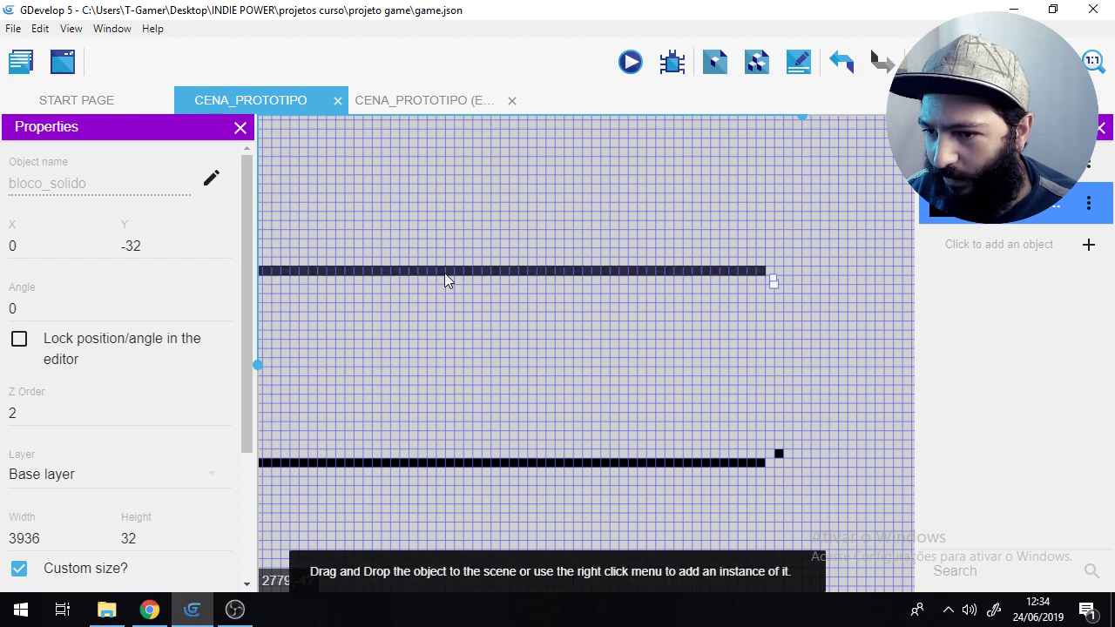
click(401, 370)
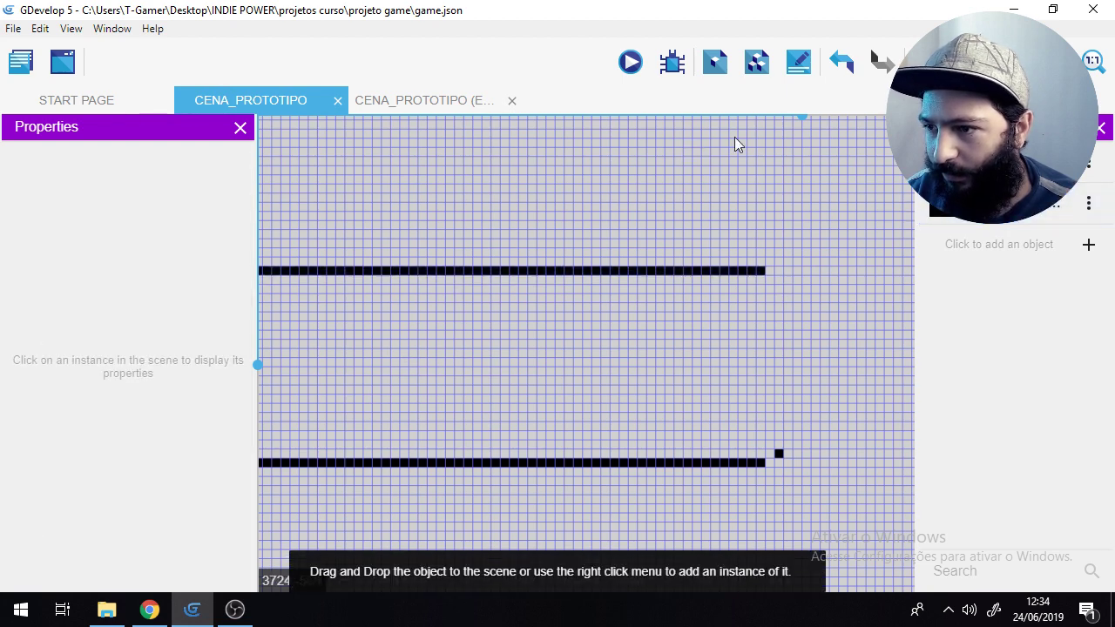
Step: Preview the scene again, jumping and running right to check the camera limits with the repositioned upper strip
drag(804, 122, 593, 128)
click(631, 62)
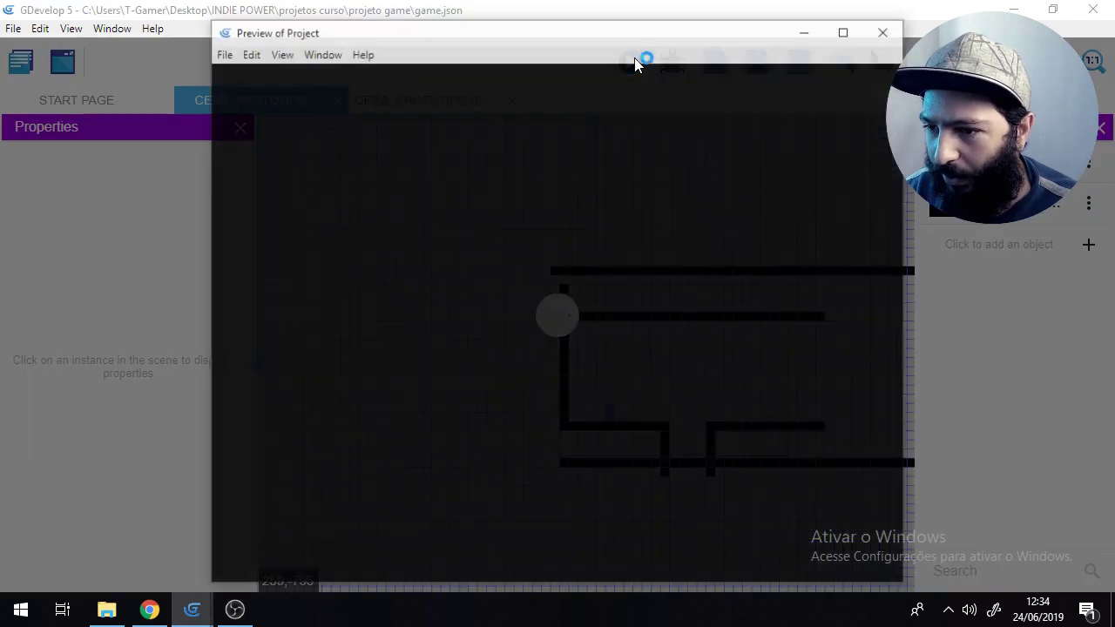
key(space)
key(Right)
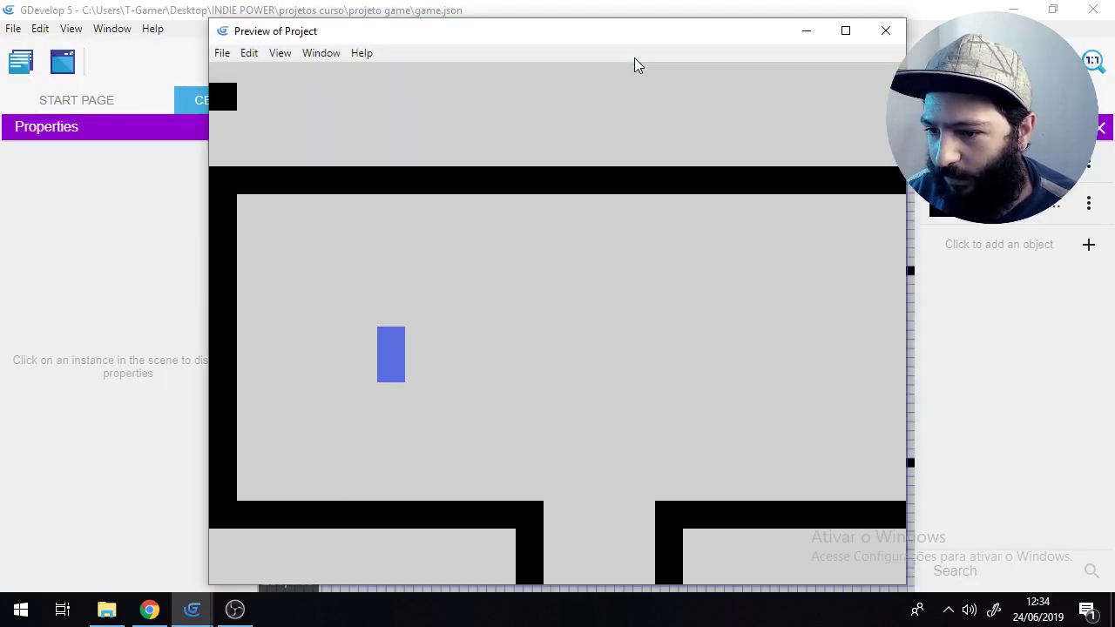
key(Right)
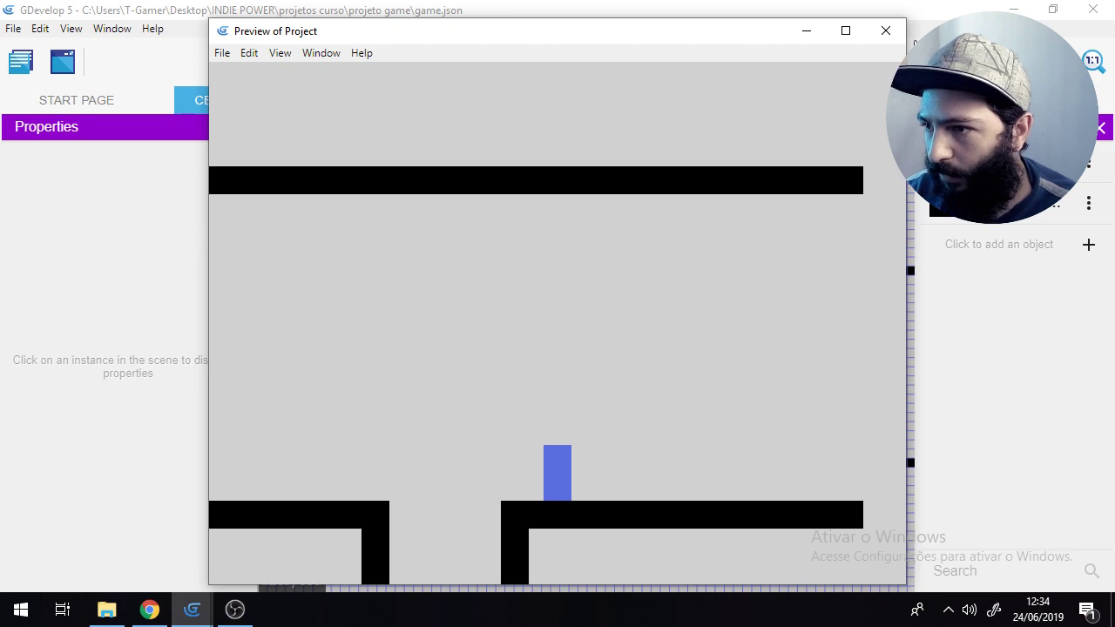
click(886, 31)
Step: Remove the lone marker block from the level's origin at X 0, Y 0
click(565, 289)
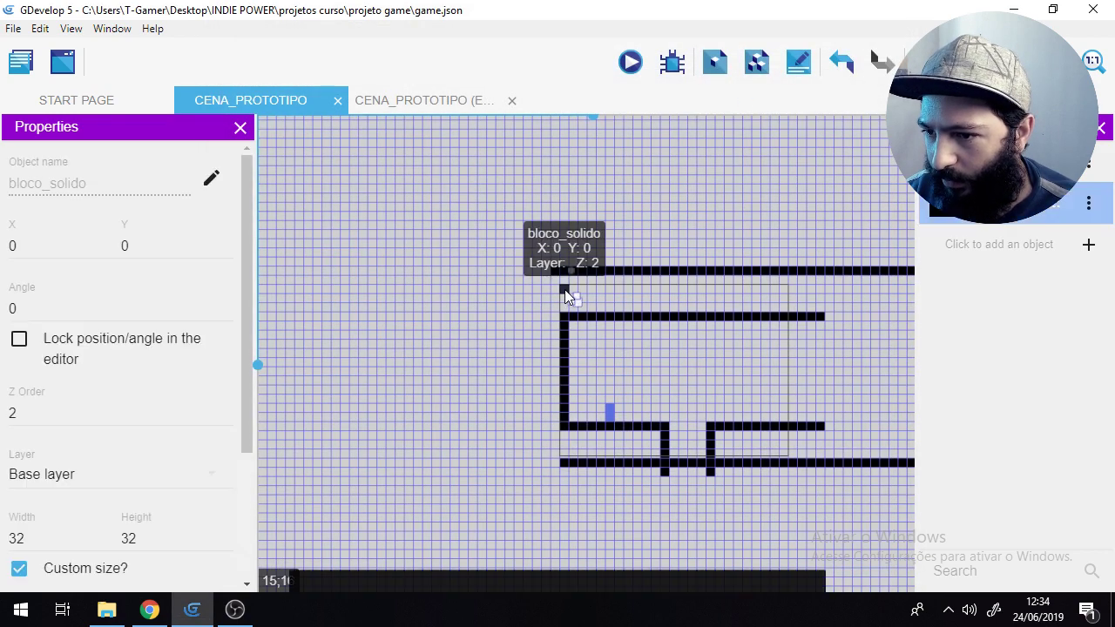
drag(564, 289, 547, 289)
click(565, 283)
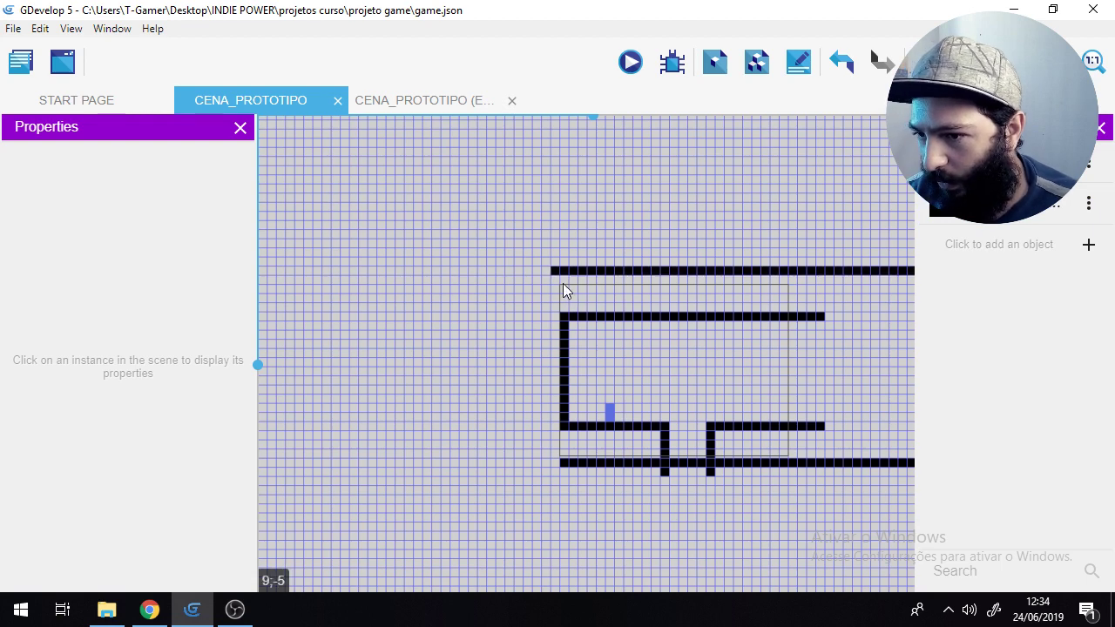
Step: Move the room's ceiling strip and left wall up two grid cells, placing the wall at X 0, Y 64
middle_drag(762, 391, 563, 416)
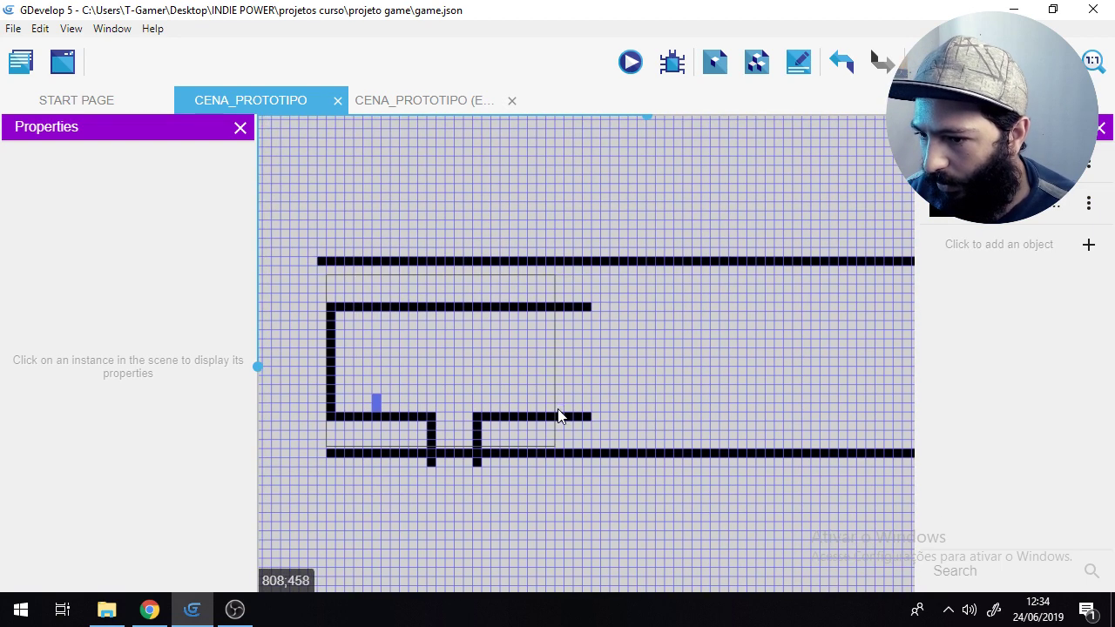
click(595, 420)
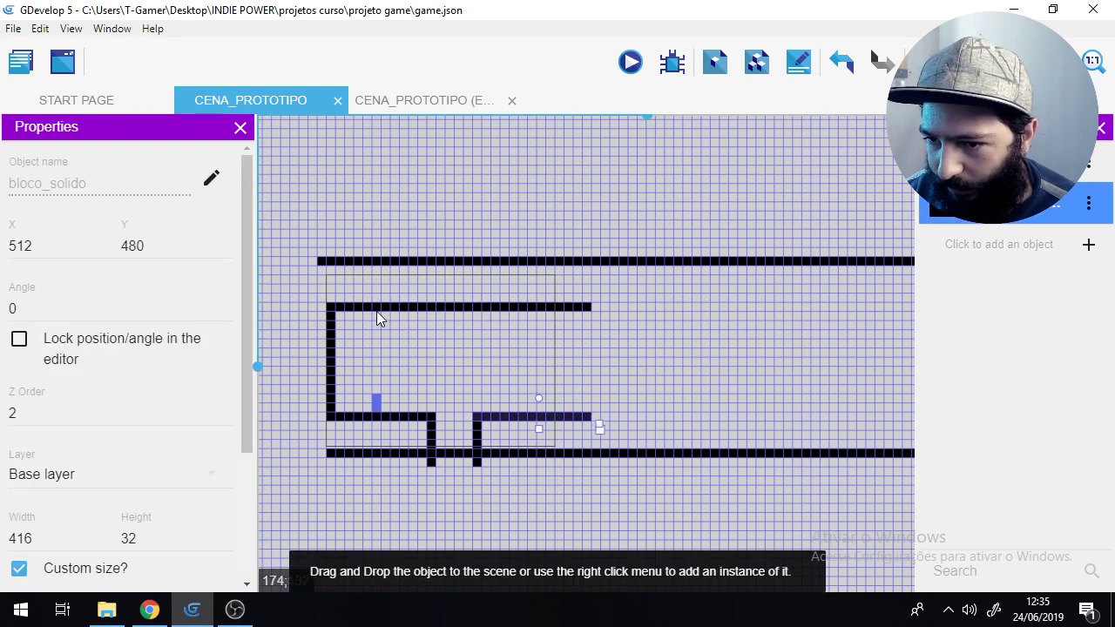
drag(375, 307, 332, 305)
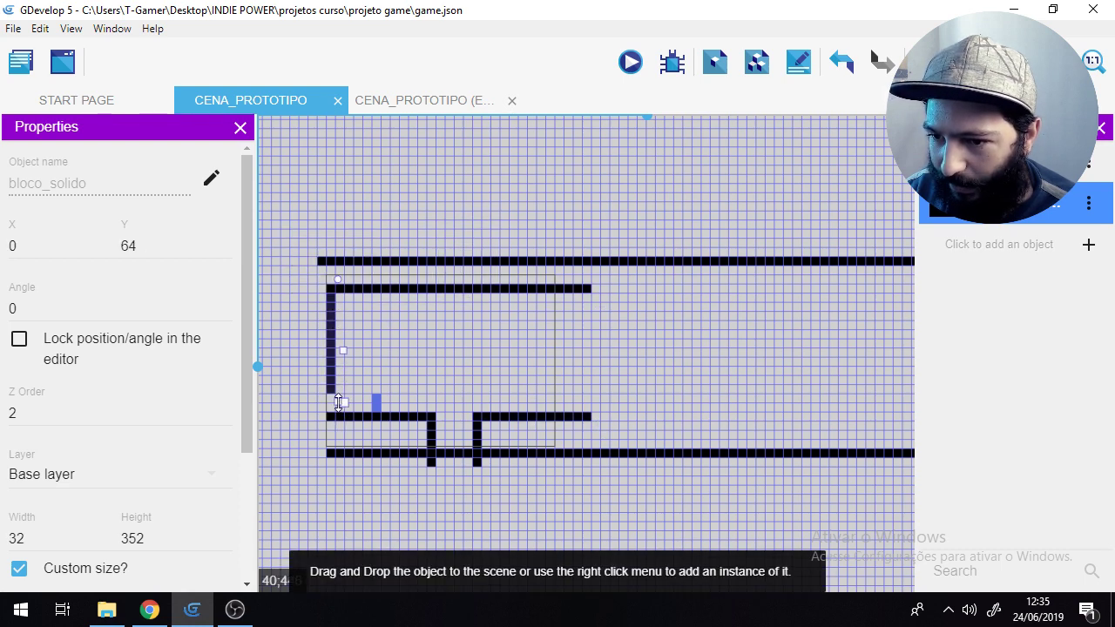
Step: Extend the room's left wall to a height of 384 and move it to X 64, Y 64, with the ceiling strip at X 64, Y 32
drag(341, 415, 341, 424)
drag(346, 385, 364, 388)
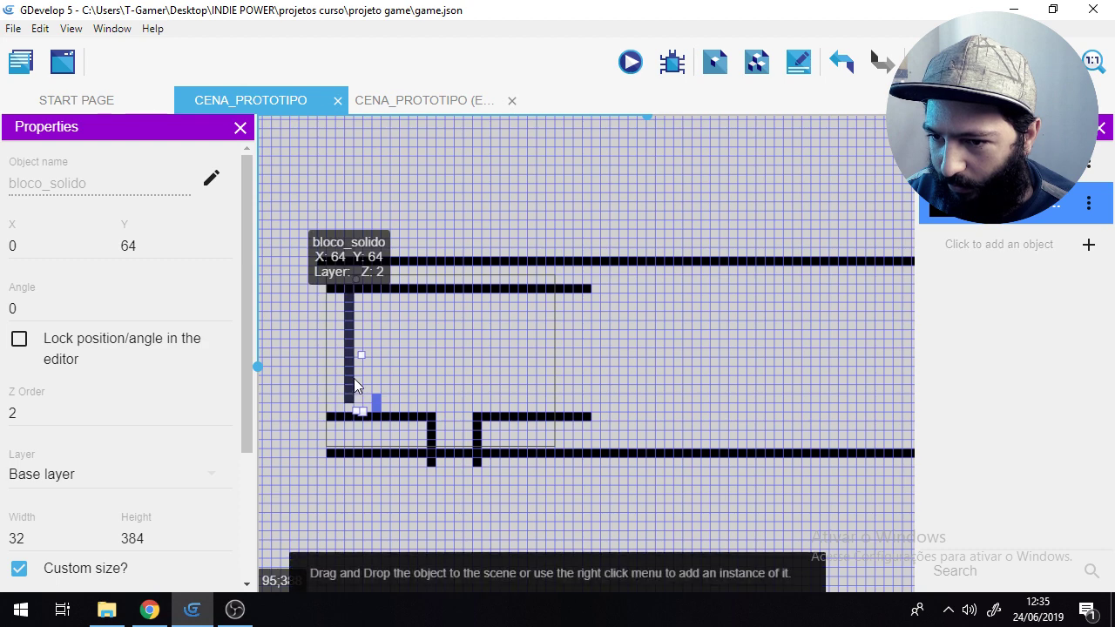
drag(390, 297, 413, 296)
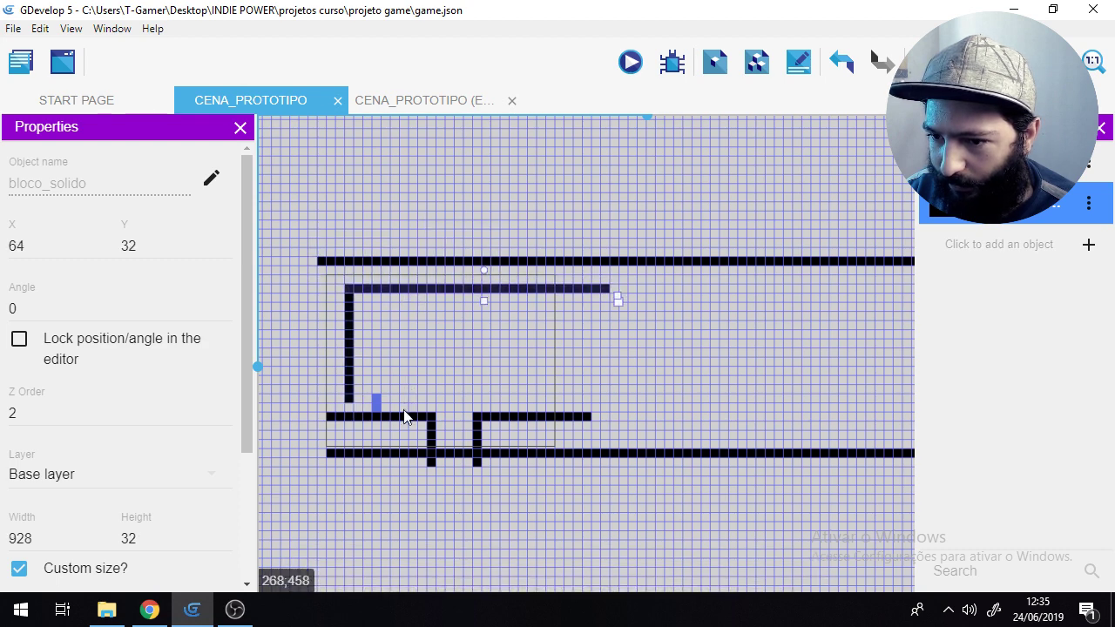
Step: Make the room's left floor strip start beneath the shifted wall at X 64 and lengthen the wall down to meet it
click(410, 422)
mouse_move(410, 415)
mouse_down()
mouse_move(427, 417)
mouse_move(428, 428)
mouse_up()
click(349, 384)
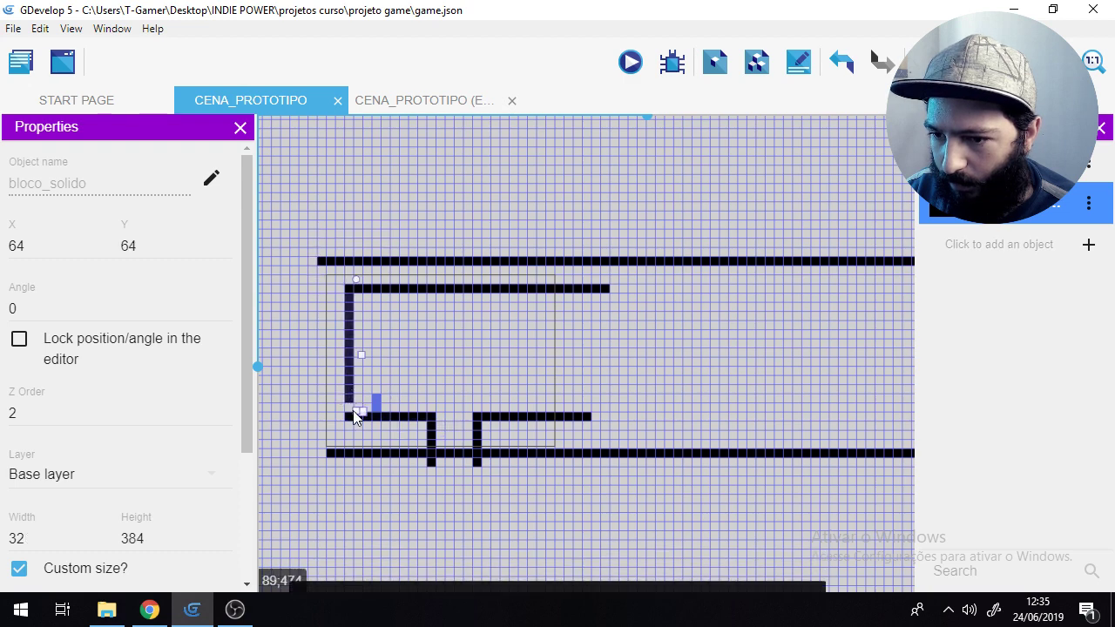
drag(355, 413, 355, 422)
Step: Copy the pit's right wall to the far end of the raised floor strip, at X 896, Y 512
click(565, 418)
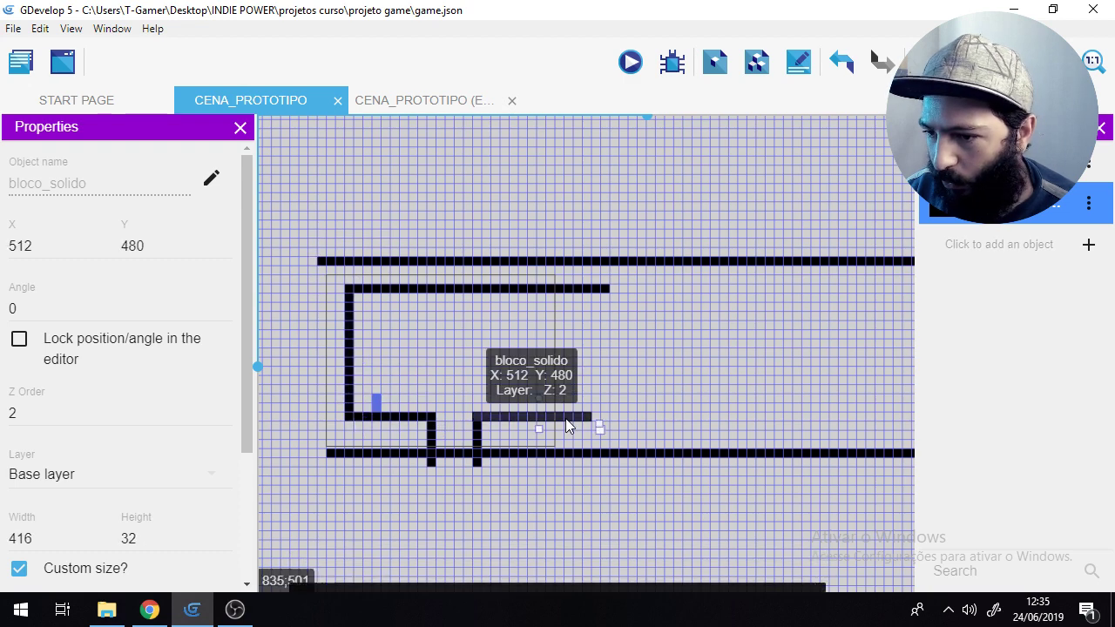
click(479, 434)
ctrl+drag(477, 434, 601, 436)
Step: Duplicate the platform with both legs four times along the level, with the first top strip at X 1088, Y 512 and the last at X 2752, Y 512
shift+click(480, 427)
shift+click(500, 419)
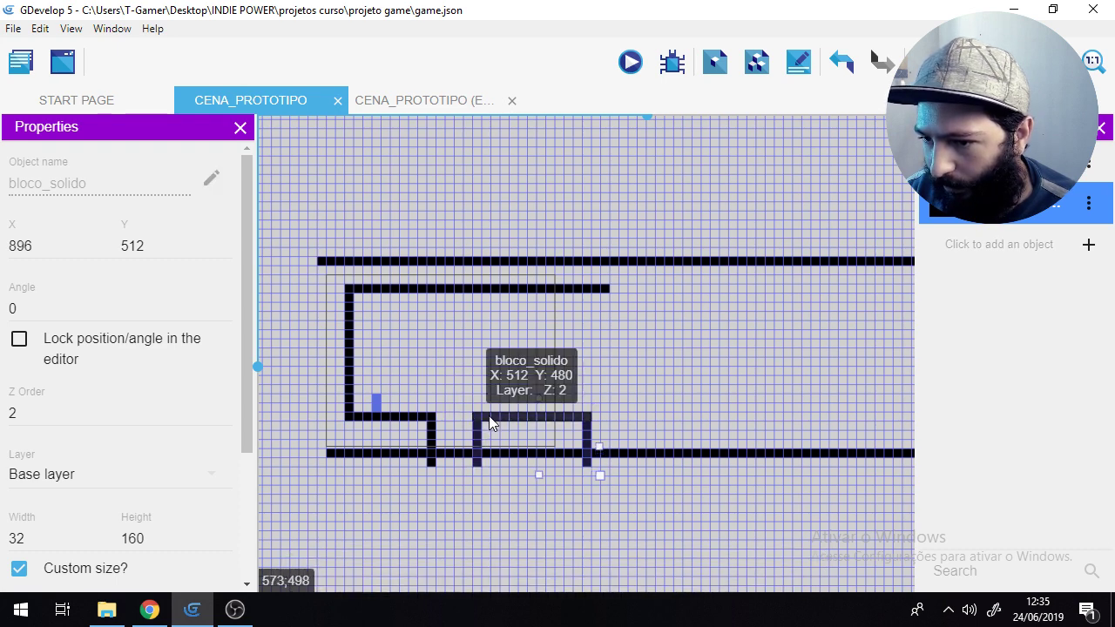
ctrl+drag(502, 420, 659, 429)
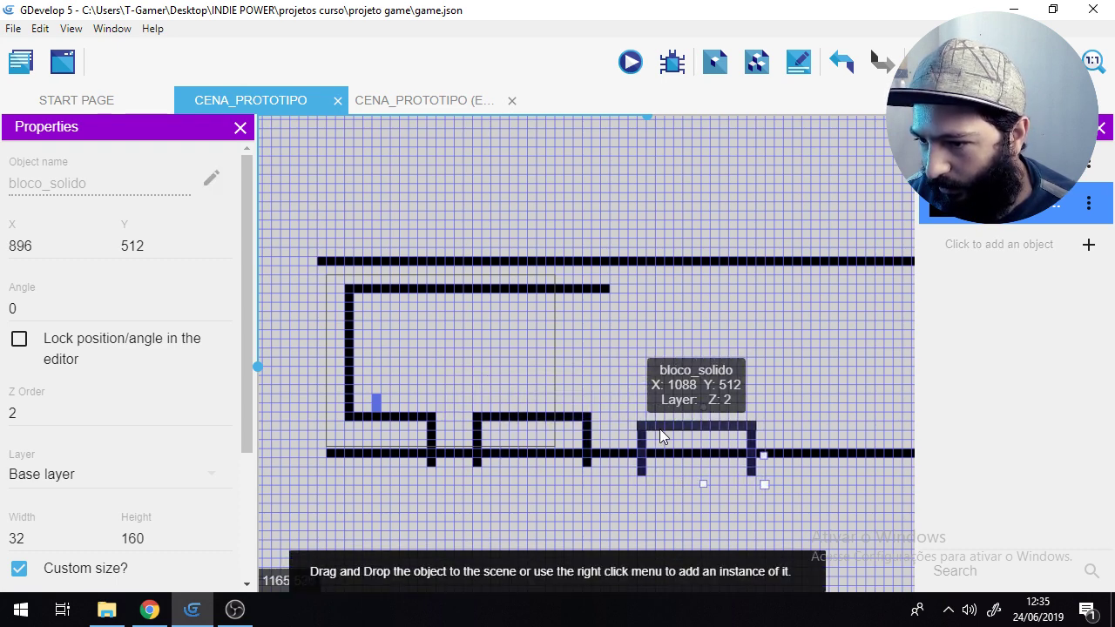
middle_drag(783, 385, 390, 386)
drag(537, 490, 539, 491)
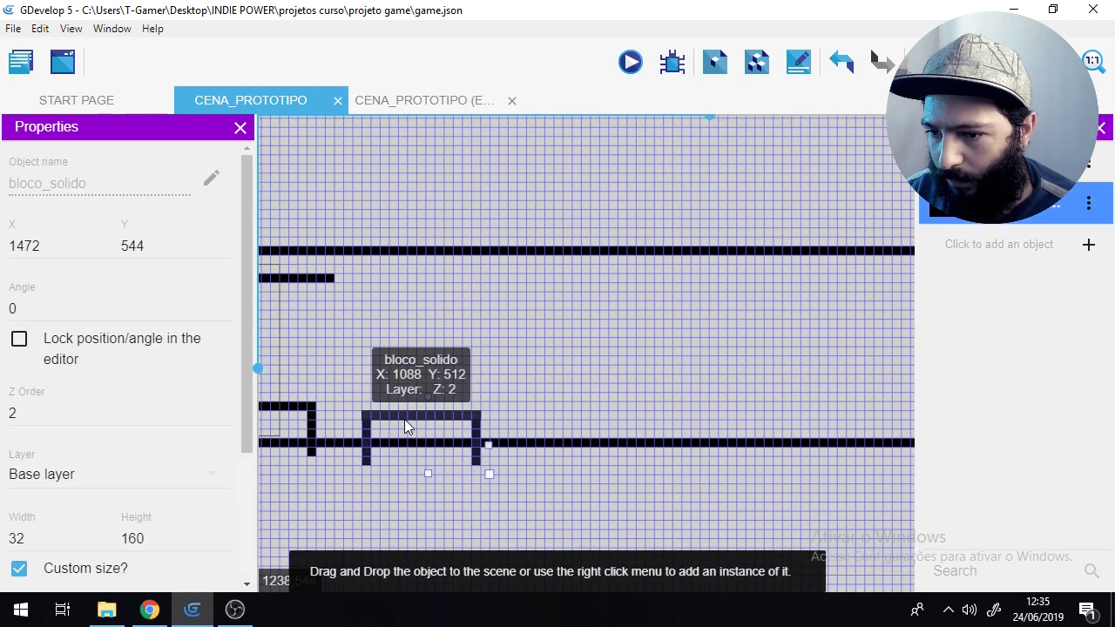
ctrl+drag(404, 419, 864, 422)
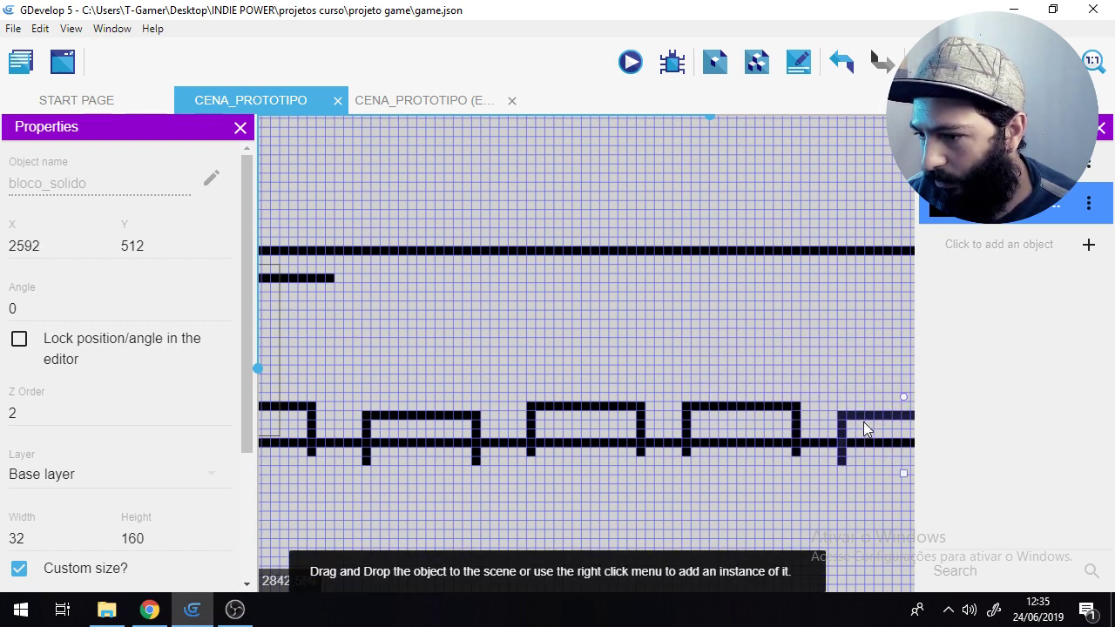
click(855, 492)
Step: Duplicate the last platform farther right, with its top strip at X 3328, Y 512
middle_drag(854, 492, 425, 440)
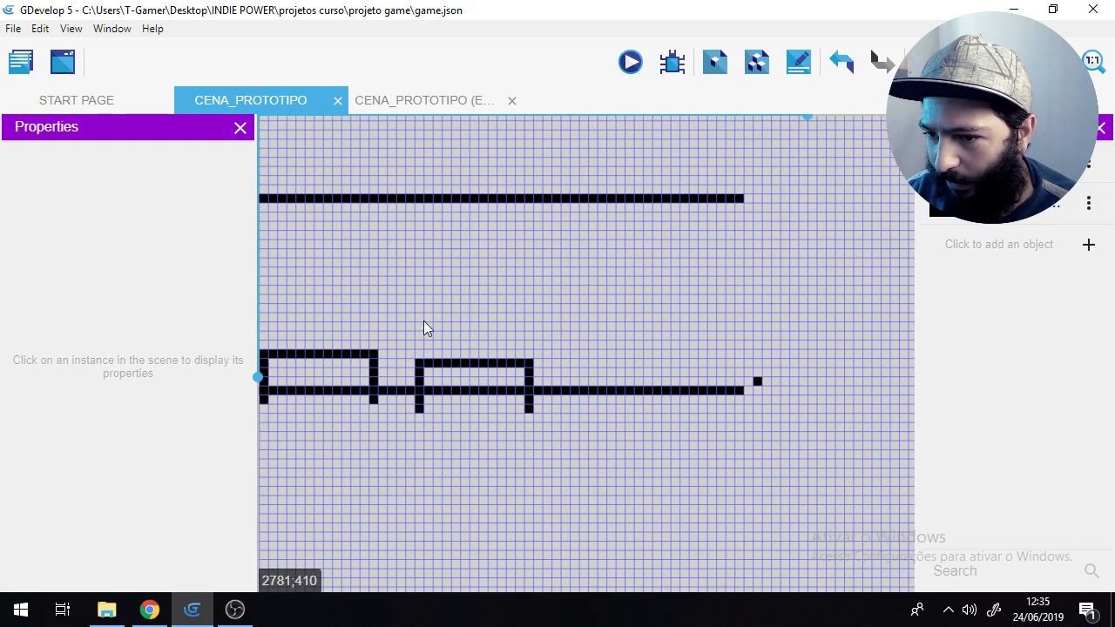
drag(536, 445, 535, 445)
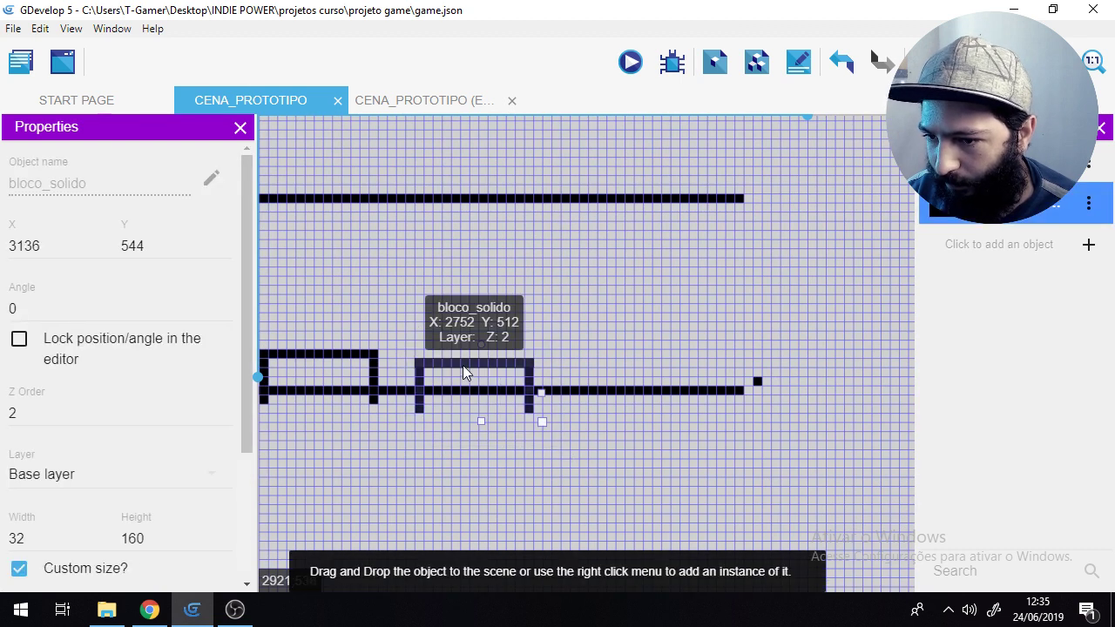
ctrl+drag(463, 365, 785, 388)
Step: Lengthen the final platform's top strip and place a vertical block as a level-end wall at X 3808, Y 96, reaching down to the strip
click(767, 426)
click(691, 359)
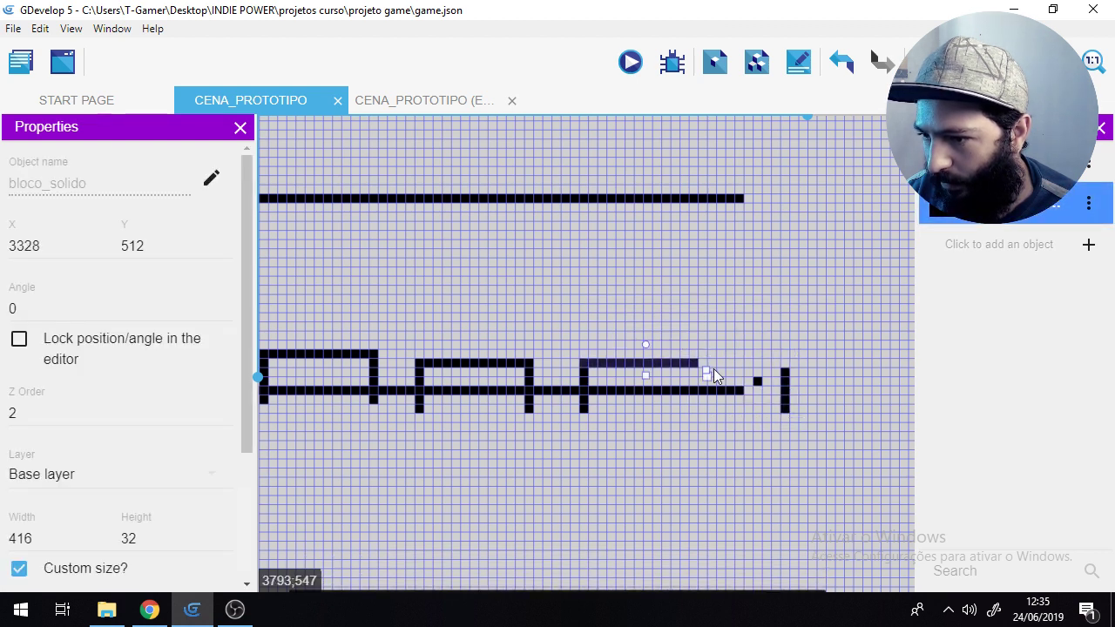
drag(709, 369, 725, 242)
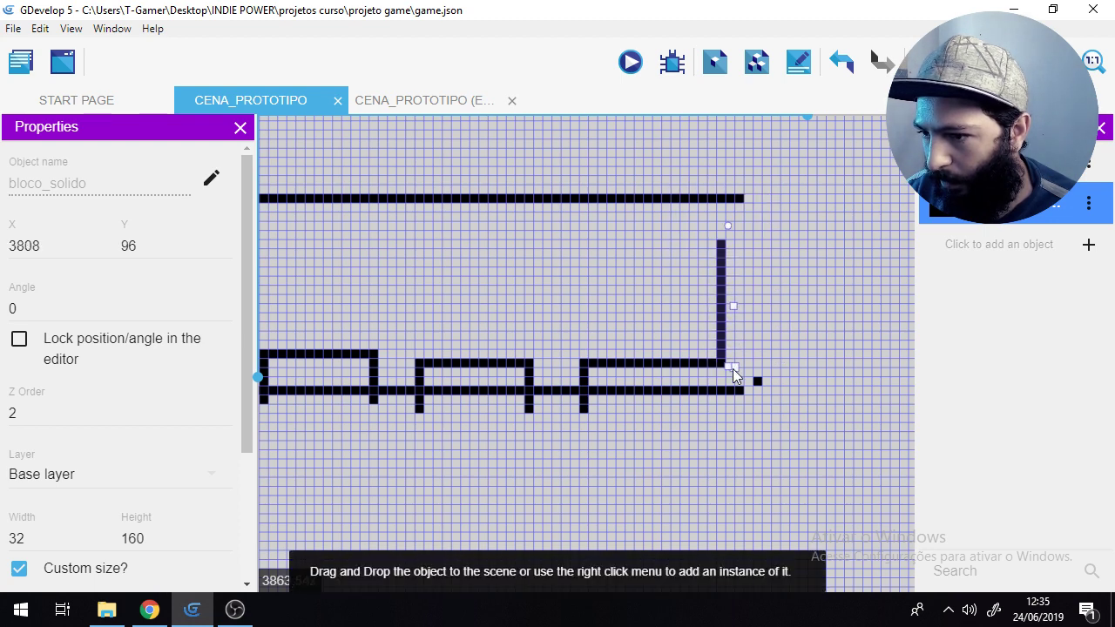
click(769, 291)
Step: Preview the scene, running right and jumping across the platforms to the end wall to check the camera limits, and close the preview
click(631, 68)
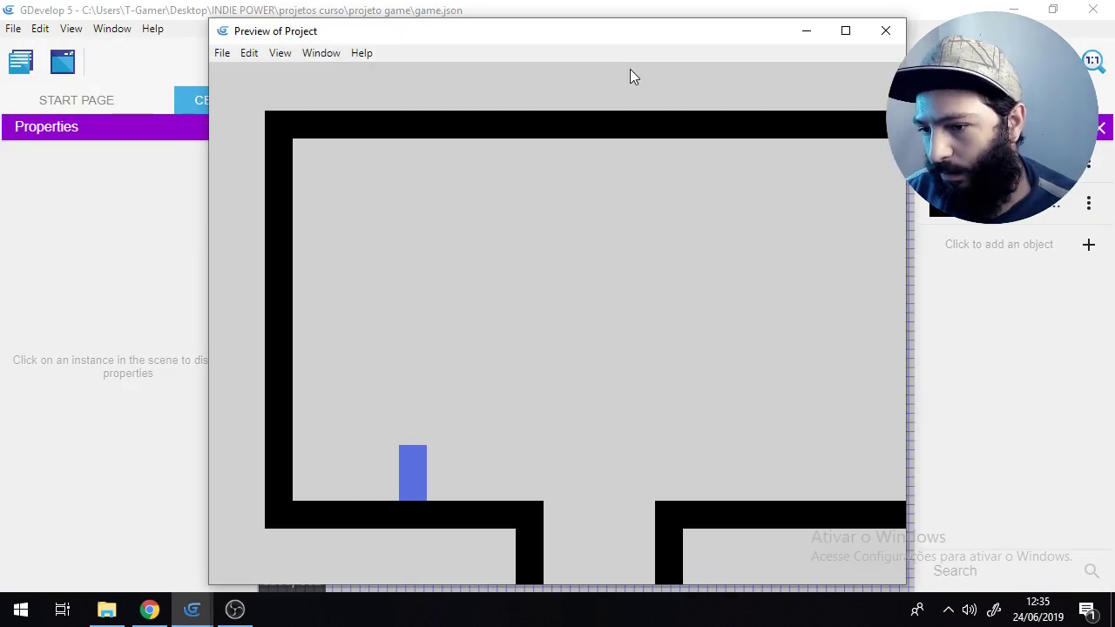
key(Right)
key(space)
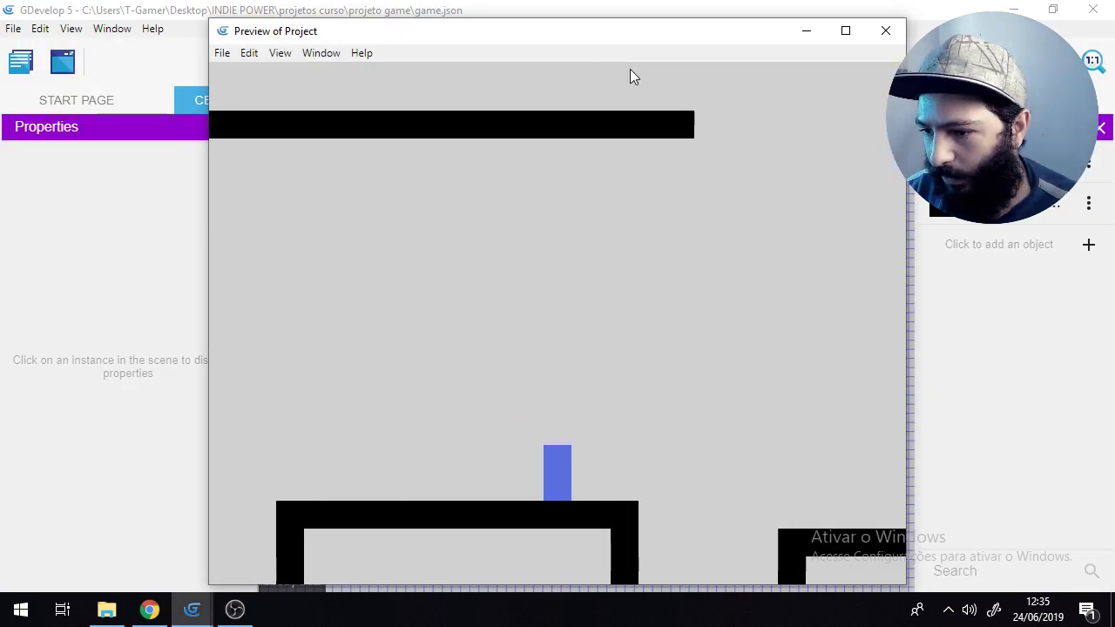
key(space)
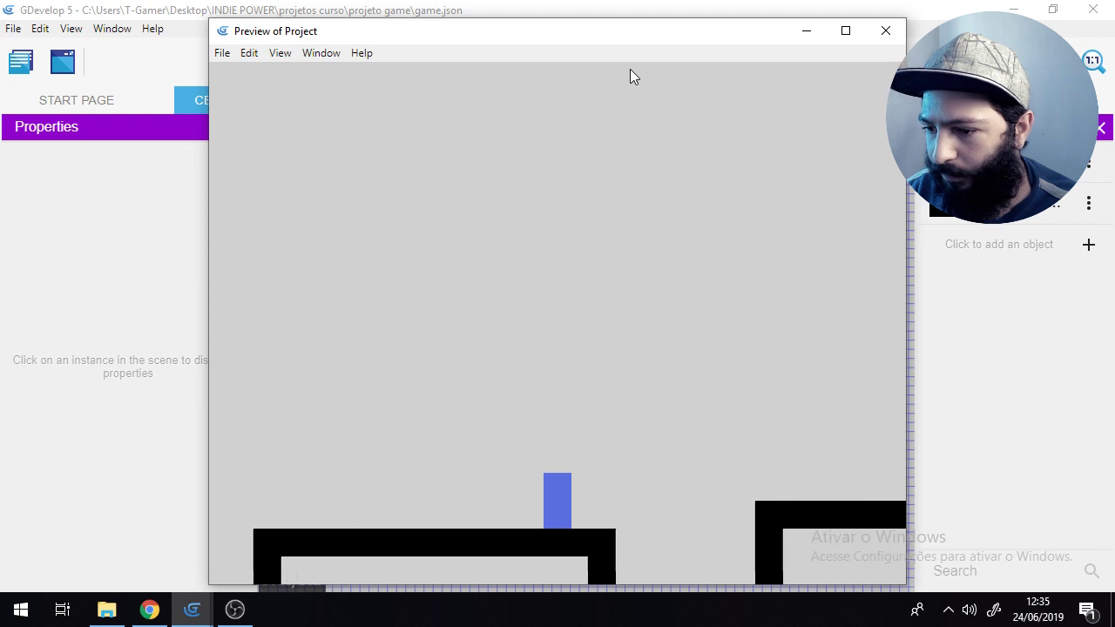
key(space)
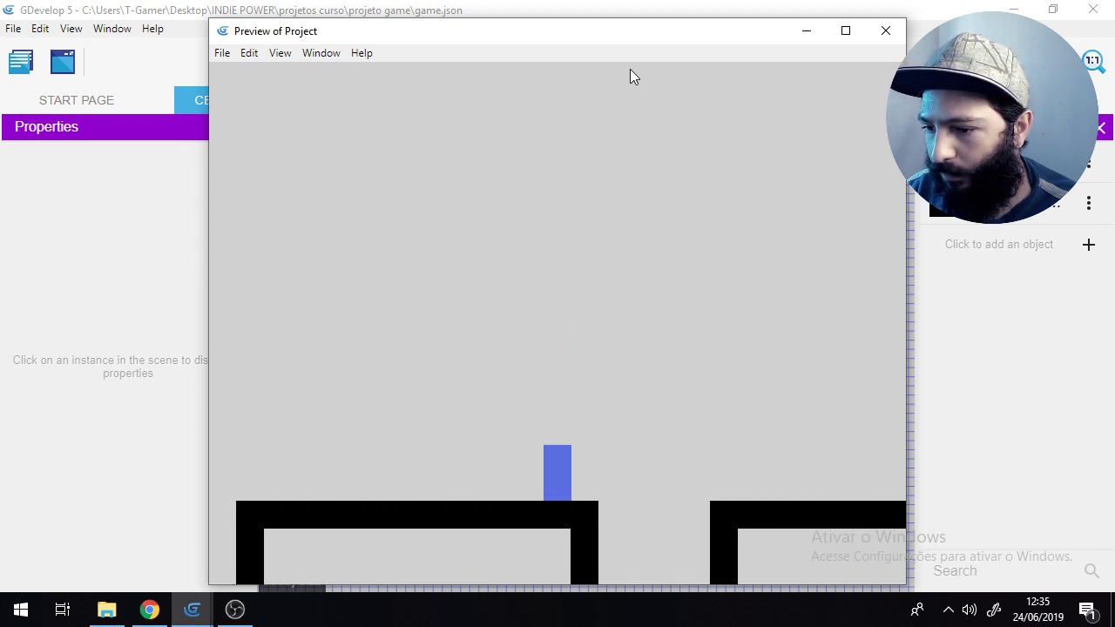
key(space)
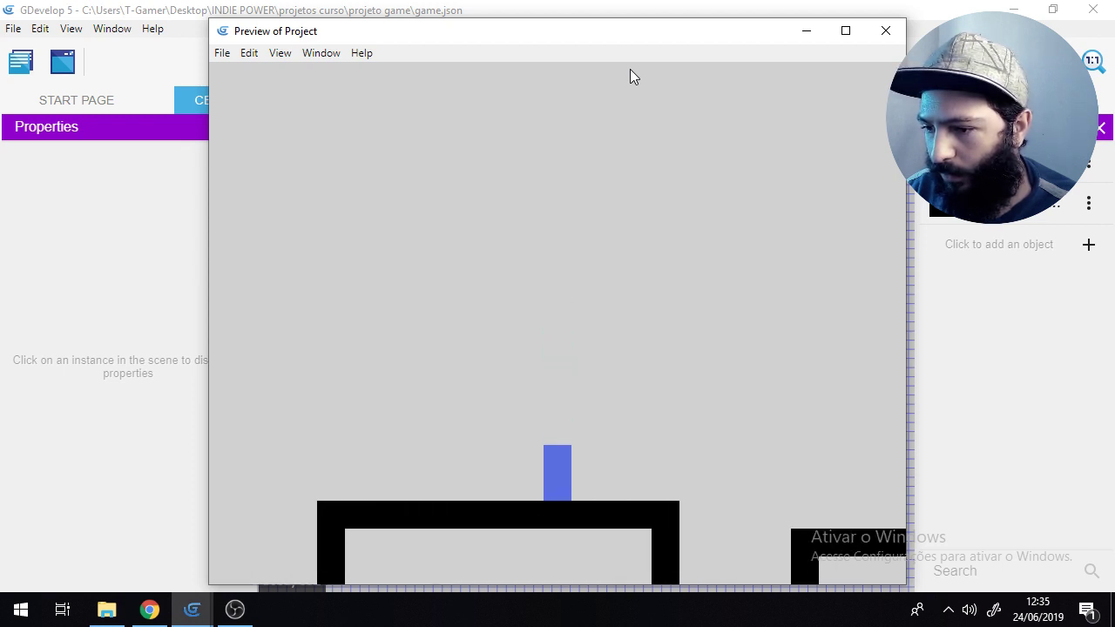
key(space)
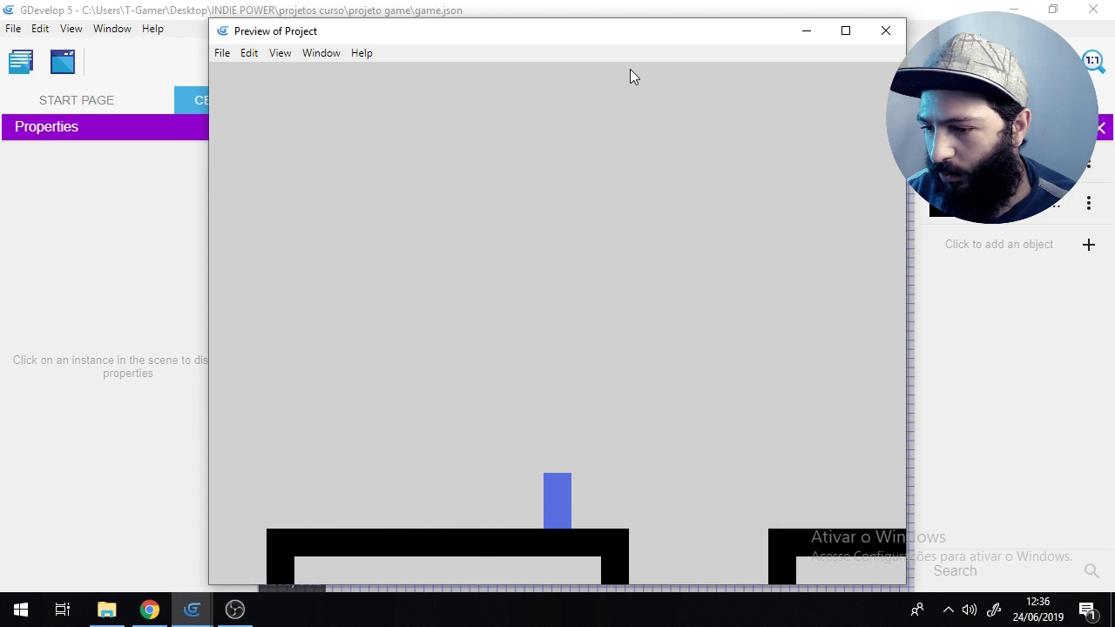
key(space)
key(Right)
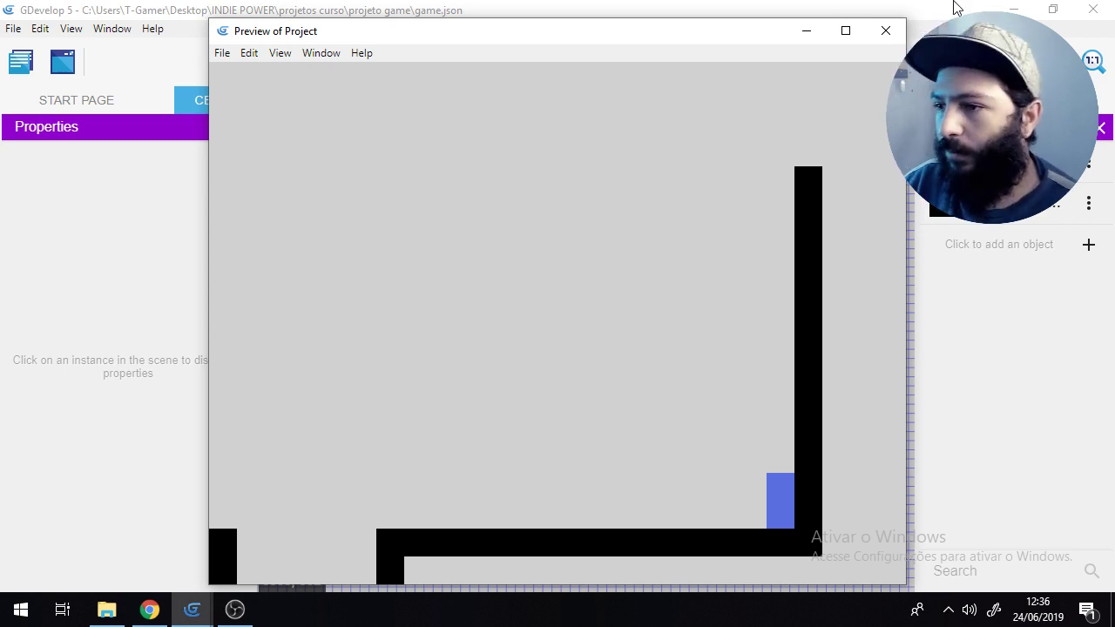
click(886, 33)
Step: Look over the level layout between the starting room and the end wall, comparing the platforms with the upper and lower boundary strips
scroll(440, 279, right, 5)
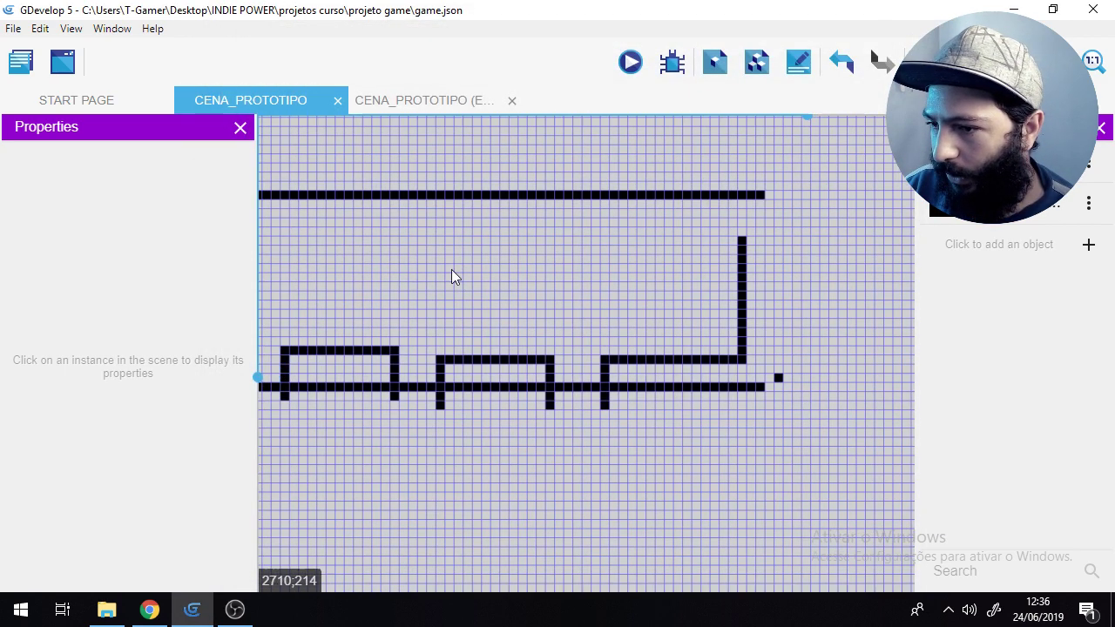
scroll(540, 279, left, 5)
scroll(462, 322, up, 2)
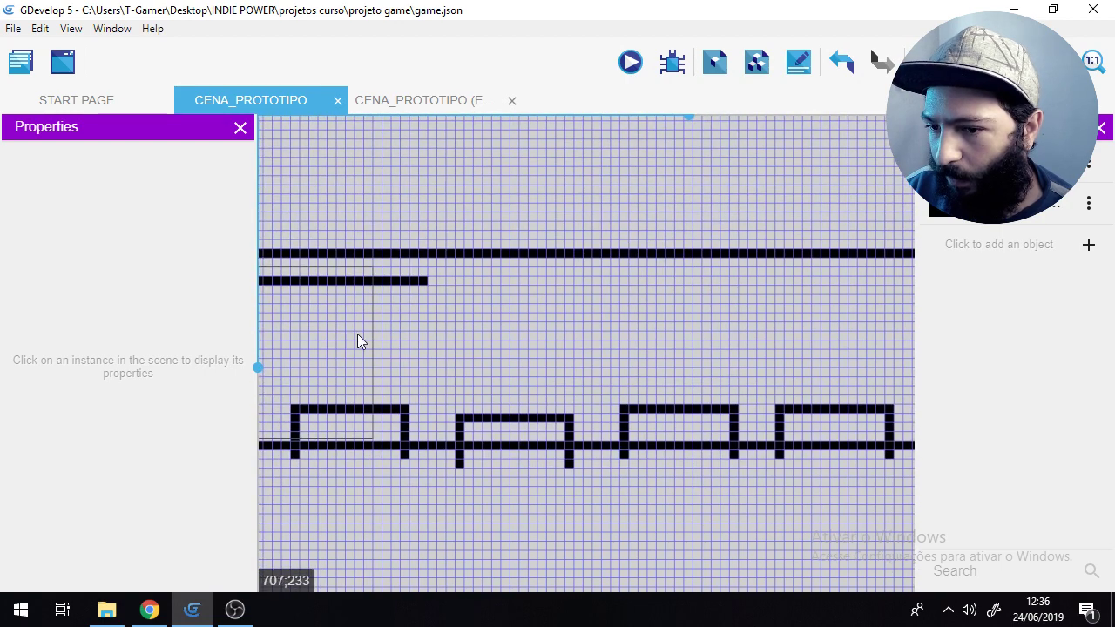
scroll(723, 314, left, 5)
scroll(636, 353, right, 5)
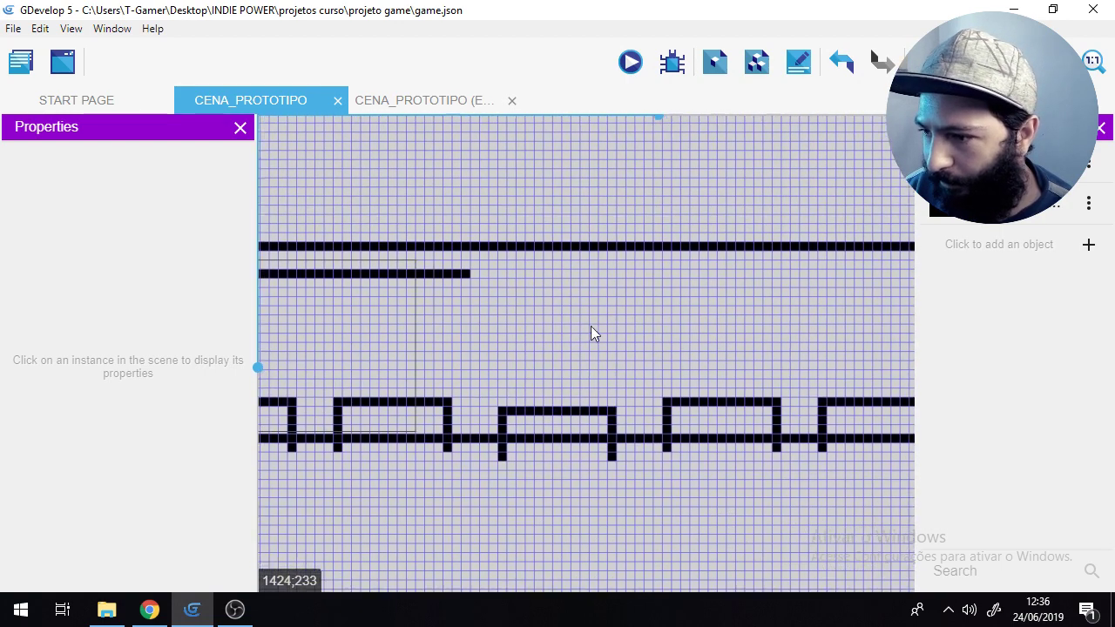
scroll(575, 324, right, 1)
scroll(613, 316, left, 4)
scroll(697, 331, right, 3)
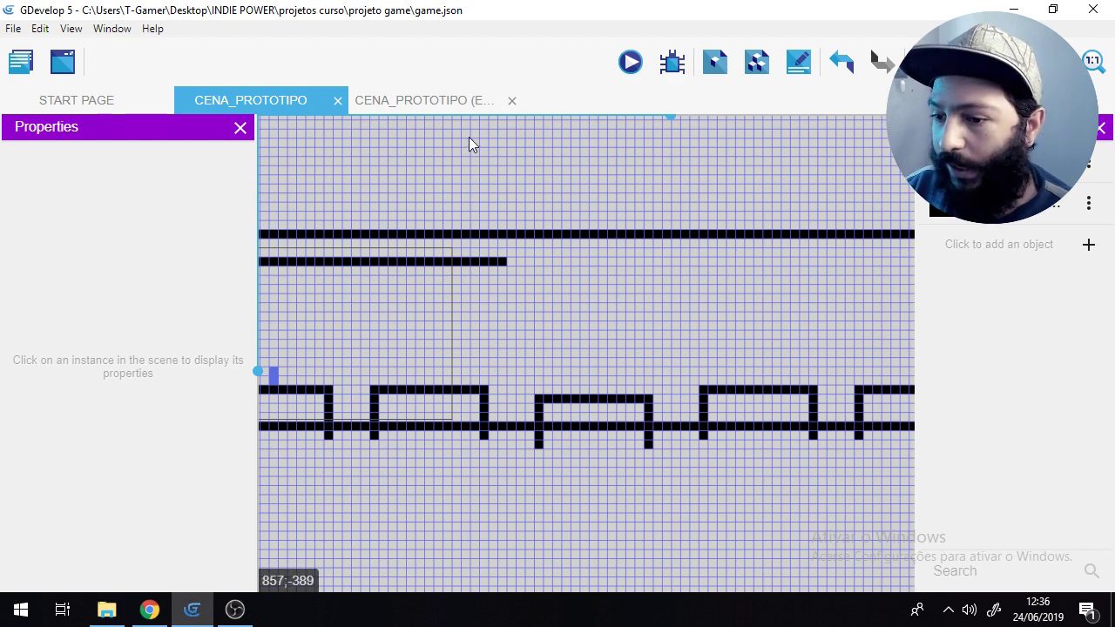
scroll(450, 343, left, 3)
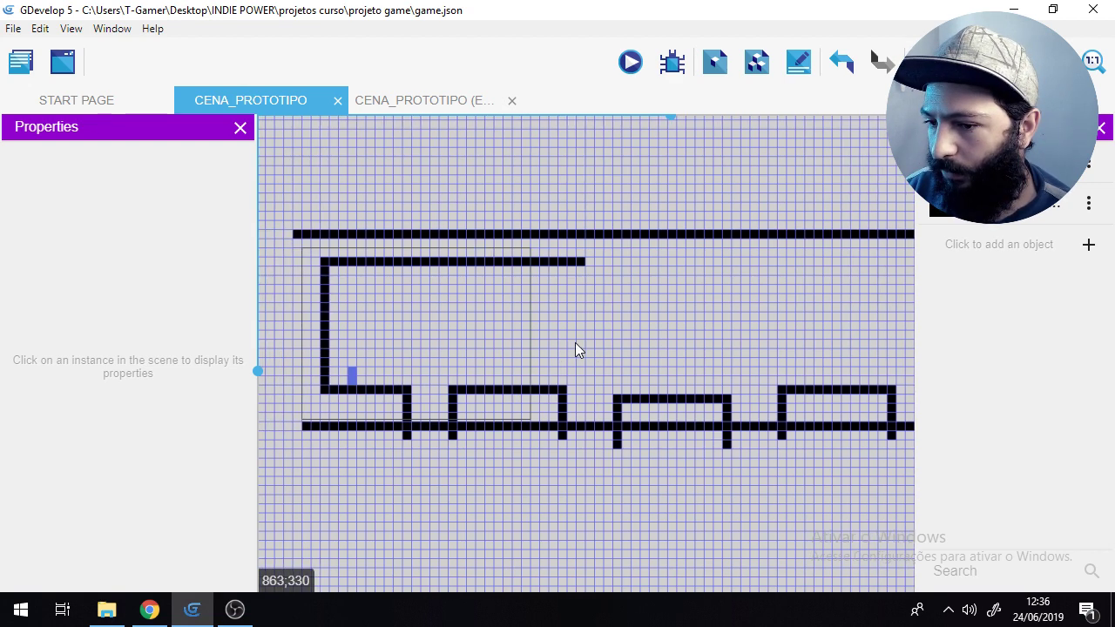
scroll(595, 344, right, 4)
scroll(595, 343, up, 2)
scroll(610, 341, right, 5)
scroll(610, 340, down, 2)
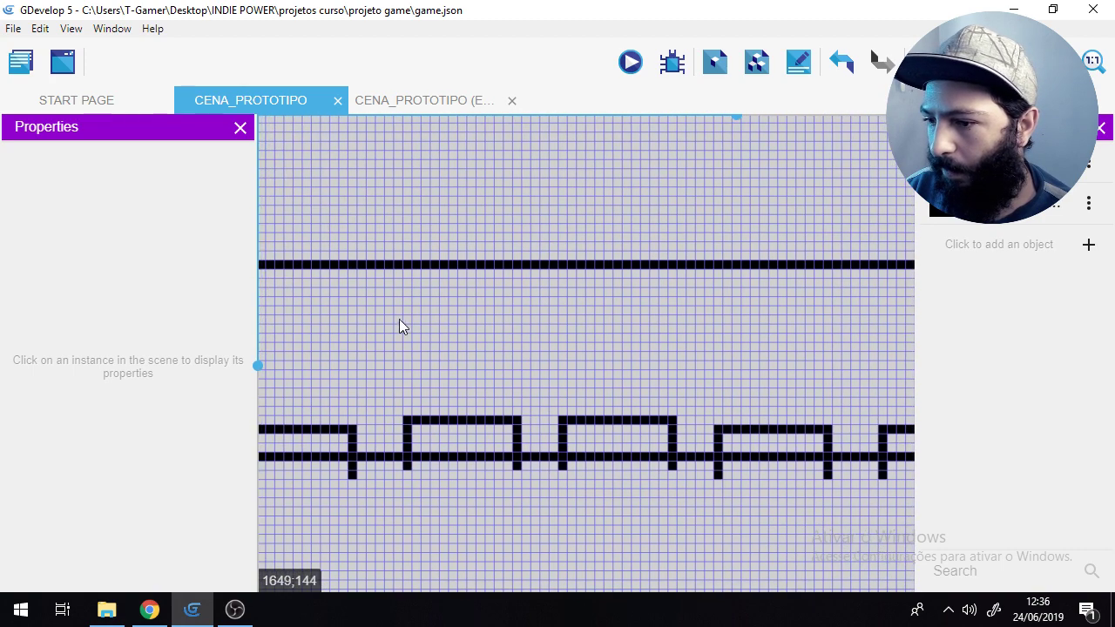
scroll(396, 304, left, 8)
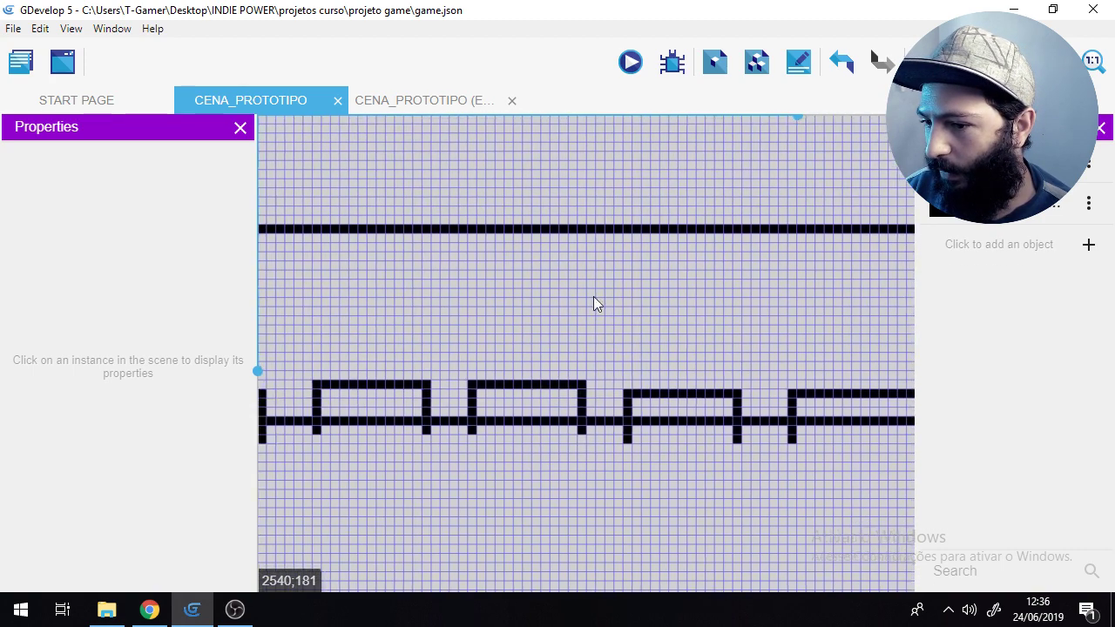
scroll(465, 314, up, 1)
middle_drag(401, 338, 542, 322)
scroll(620, 336, right, 3)
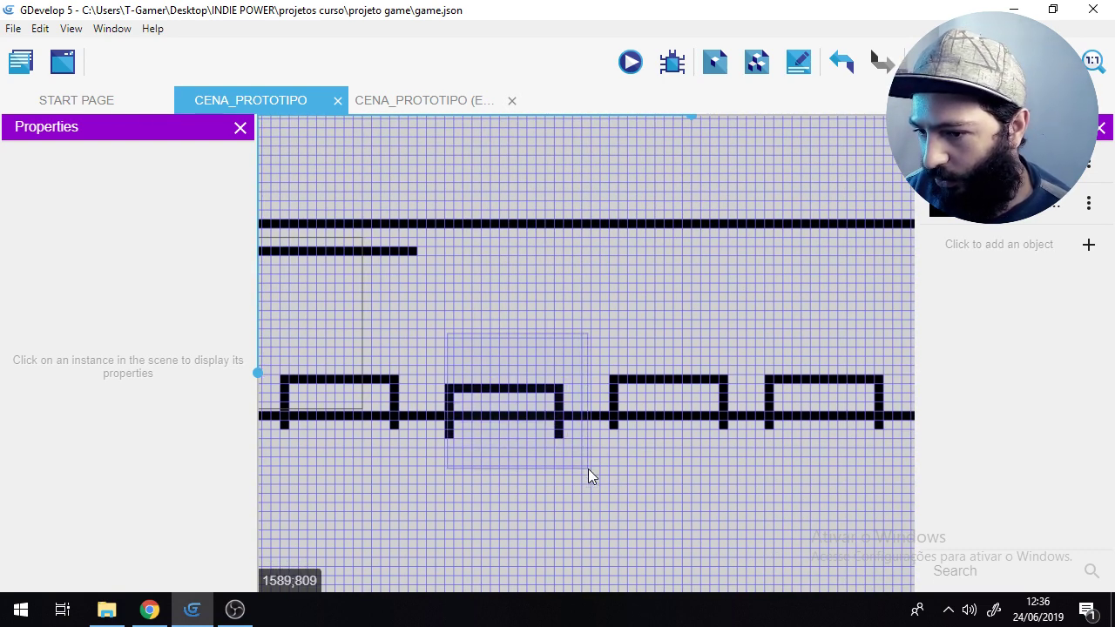
Step: Delete the four duplicated platforms between the first raised platform and the end platform, keeping the long boundary strips
drag(588, 469, 595, 486)
key(Delete)
key(Delete)
drag(613, 344, 740, 475)
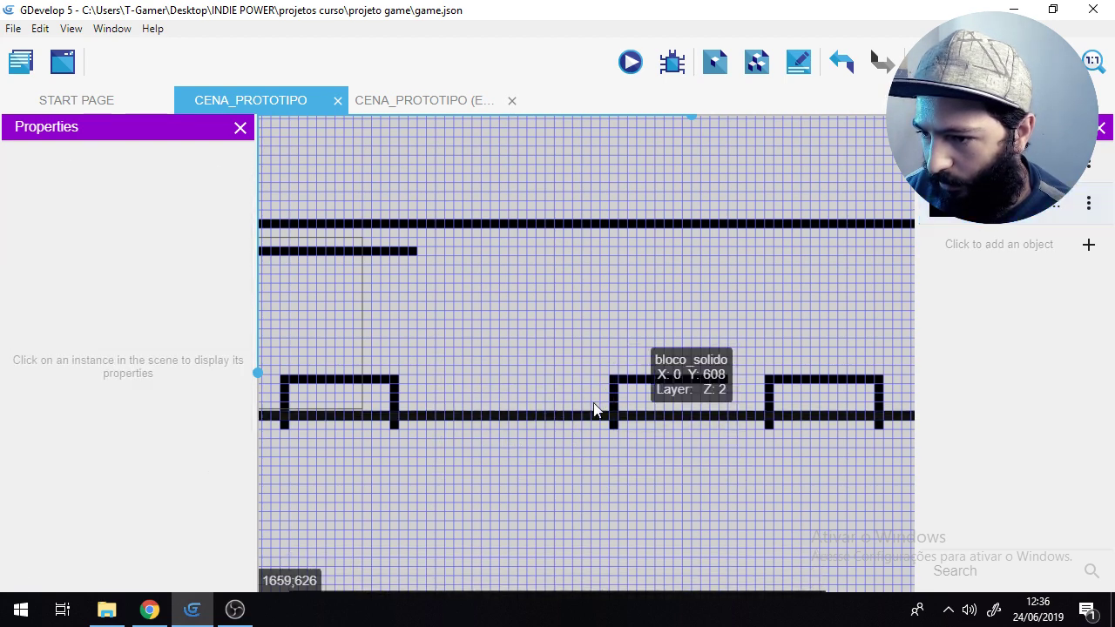
key(Delete)
drag(585, 366, 761, 473)
key(Delete)
drag(754, 331, 904, 460)
key(Delete)
middle_drag(849, 480, 297, 432)
drag(353, 298, 514, 447)
key(Delete)
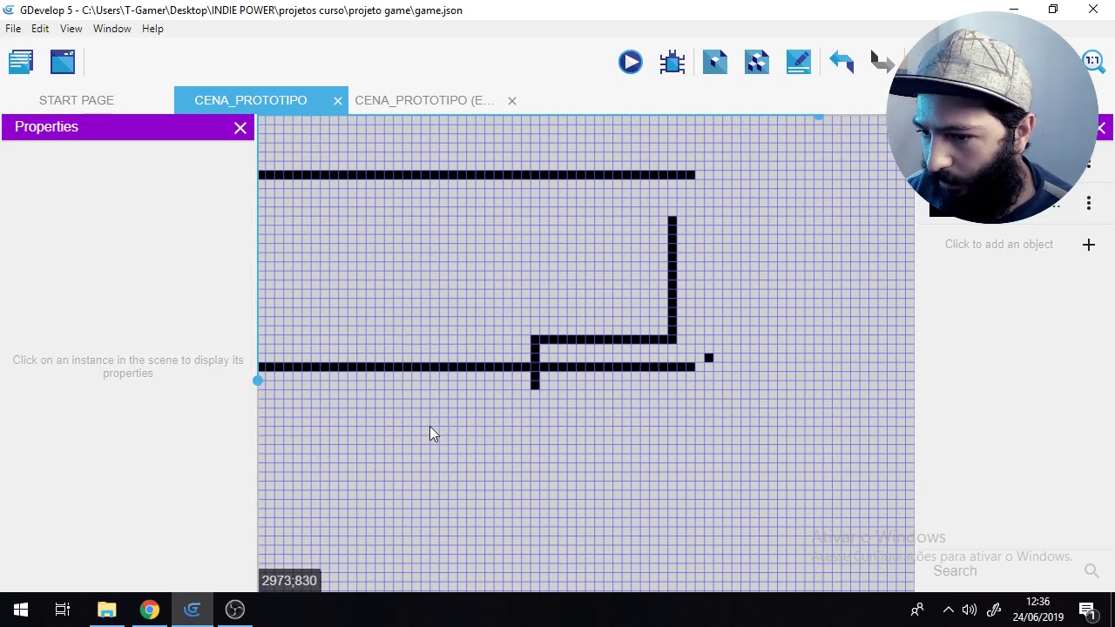
Step: Shorten the end platform's left leg so it ends flush with the long lower strip
click(537, 383)
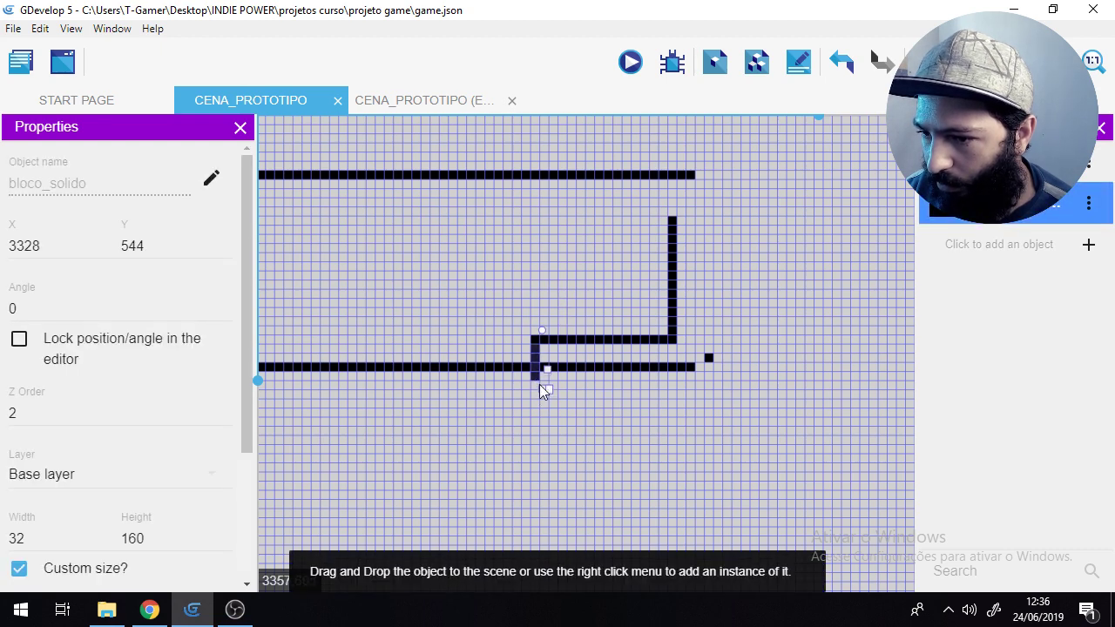
drag(540, 384, 540, 370)
click(428, 433)
Step: Shorten the right leg of the first raised platform at X 896 so it ends flush with the long lower strip
middle_drag(428, 433, 520, 441)
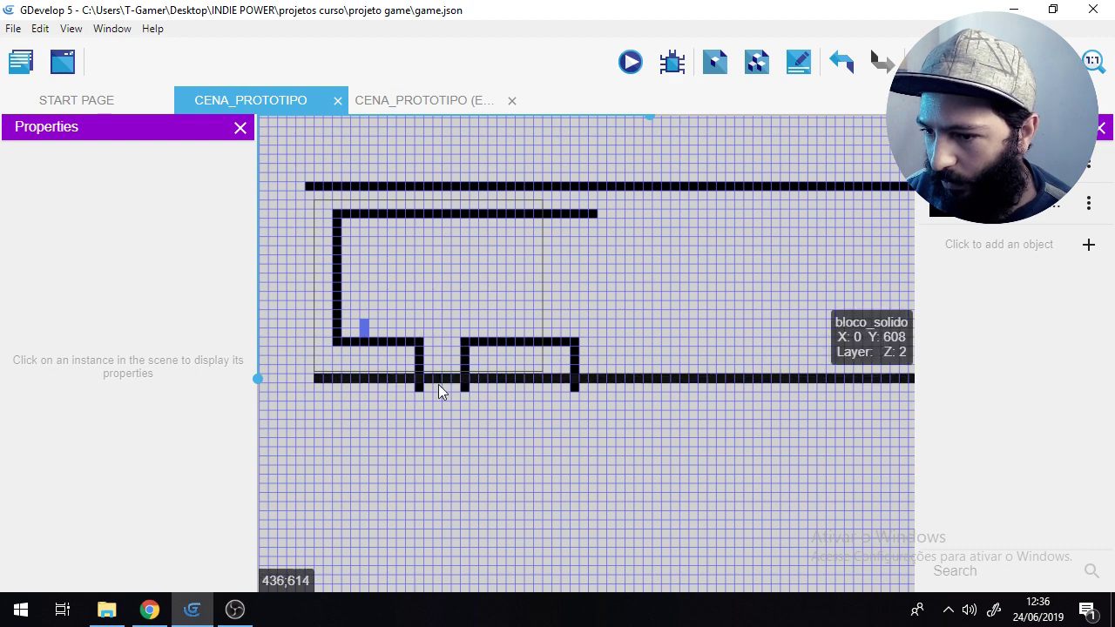
click(575, 383)
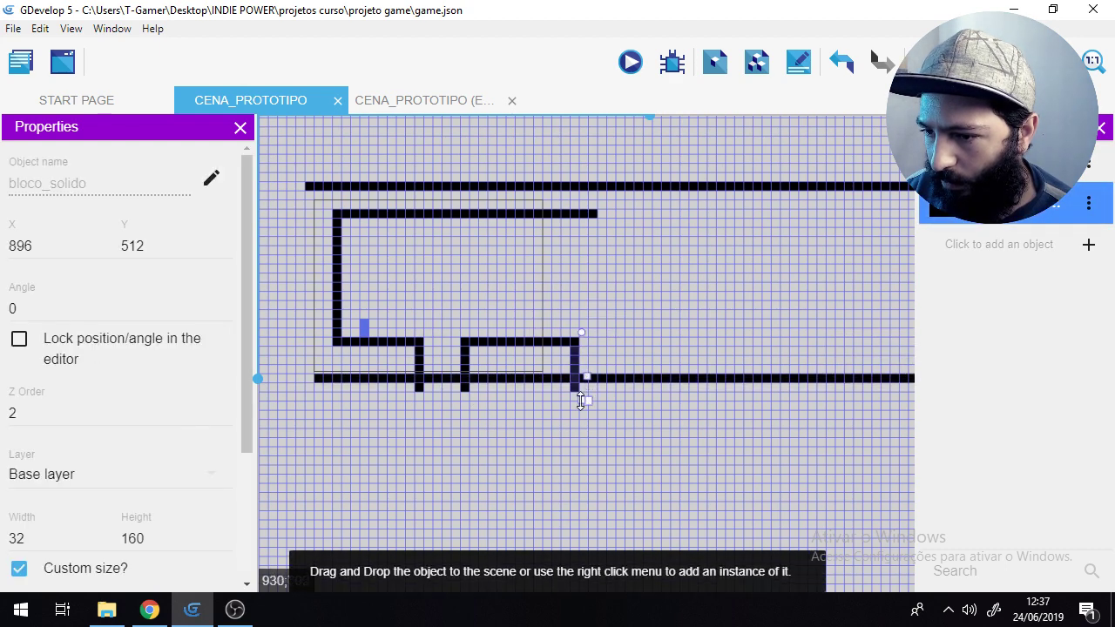
drag(581, 390, 581, 382)
click(500, 424)
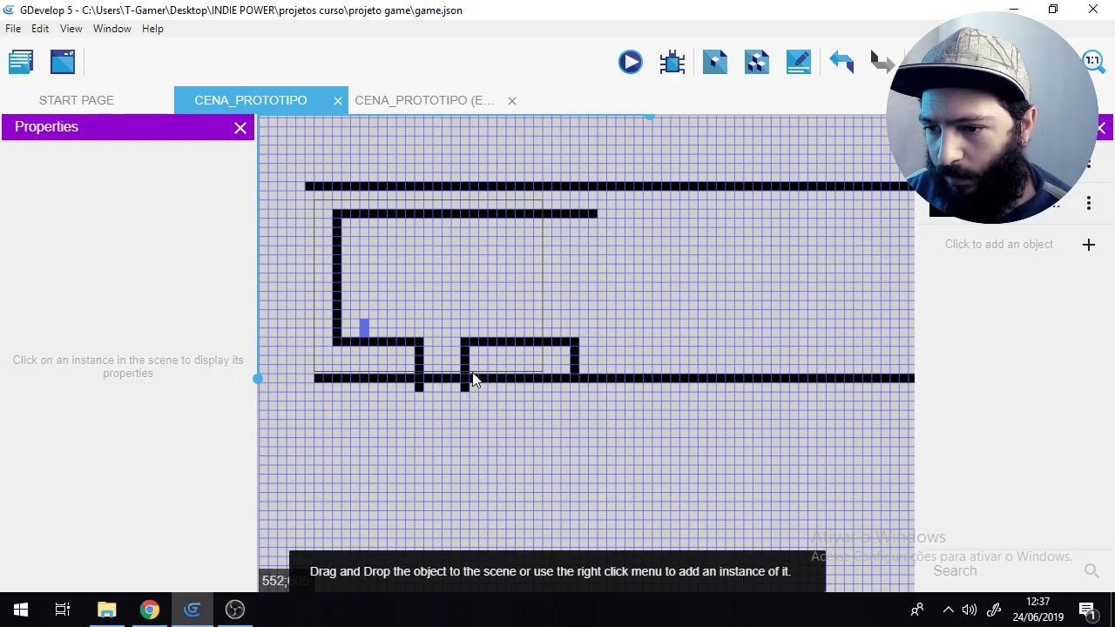
click(466, 376)
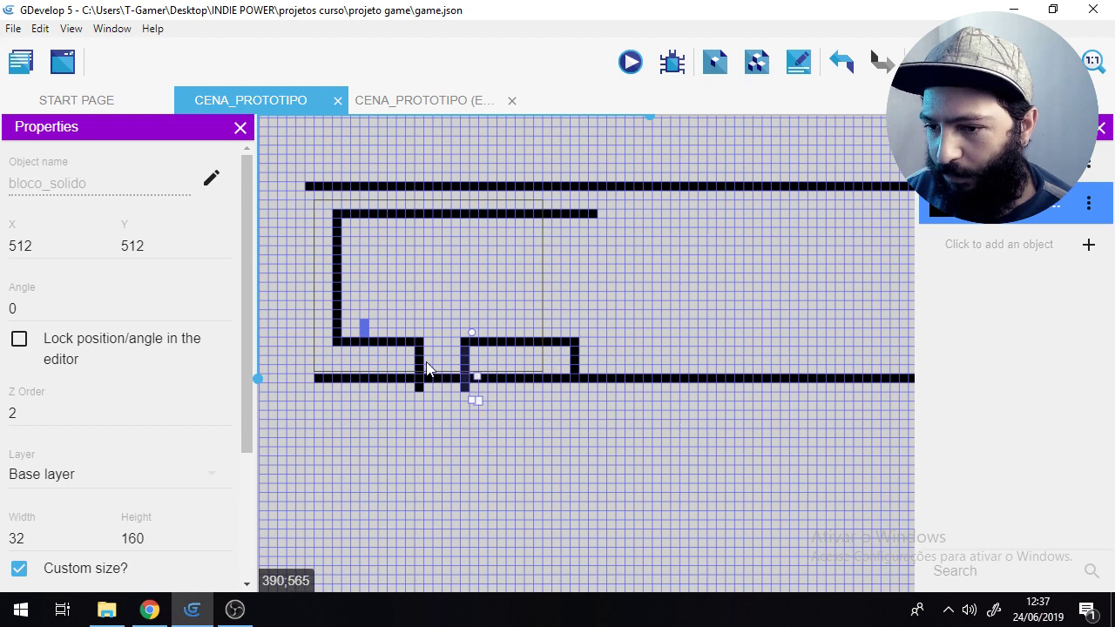
Step: Preview the scene, running and jumping the character from the starting room past the first raised platform, and close the preview
click(630, 63)
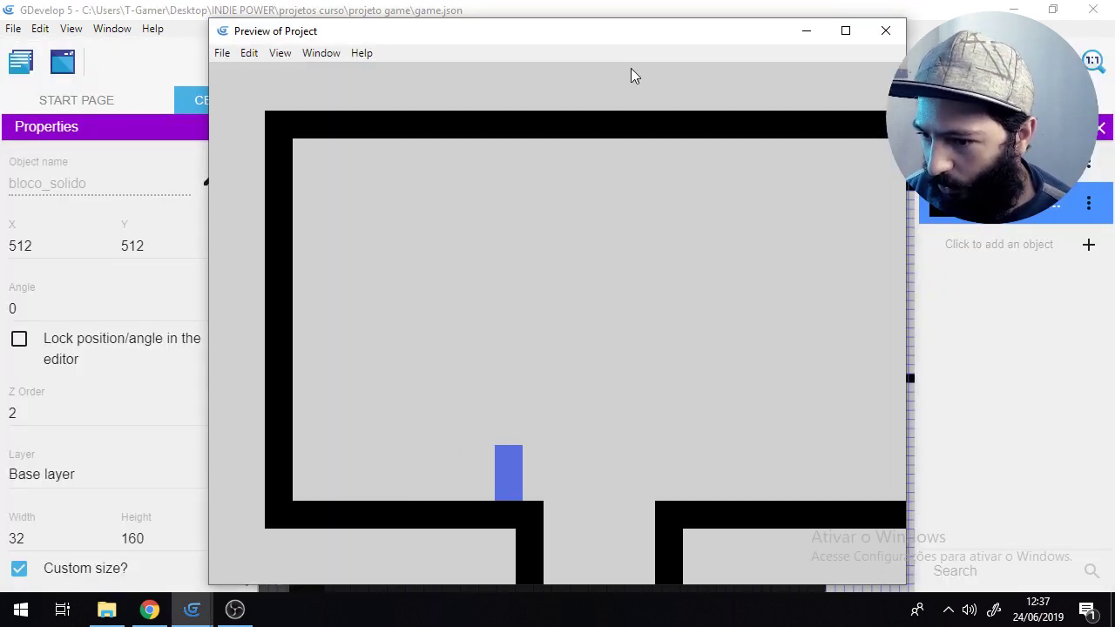
key(Right)
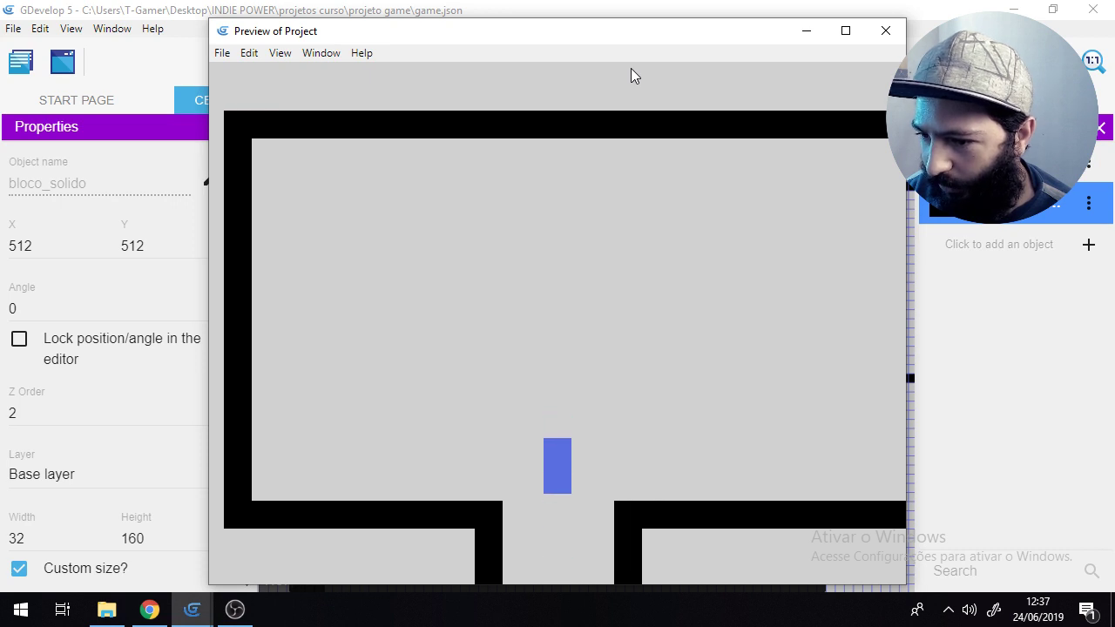
key(space)
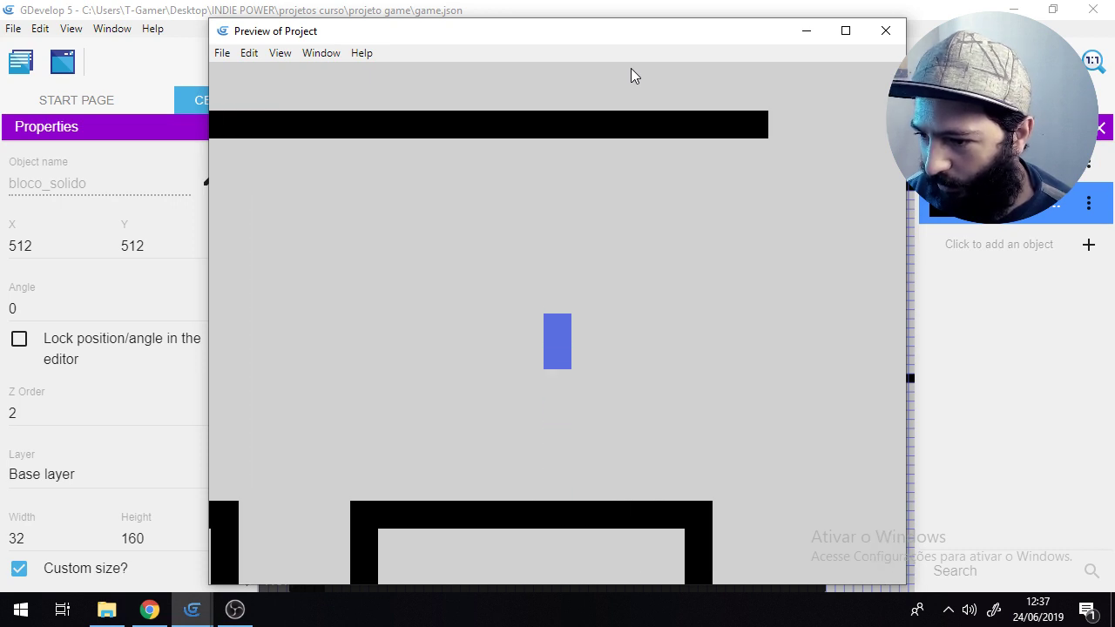
key(space)
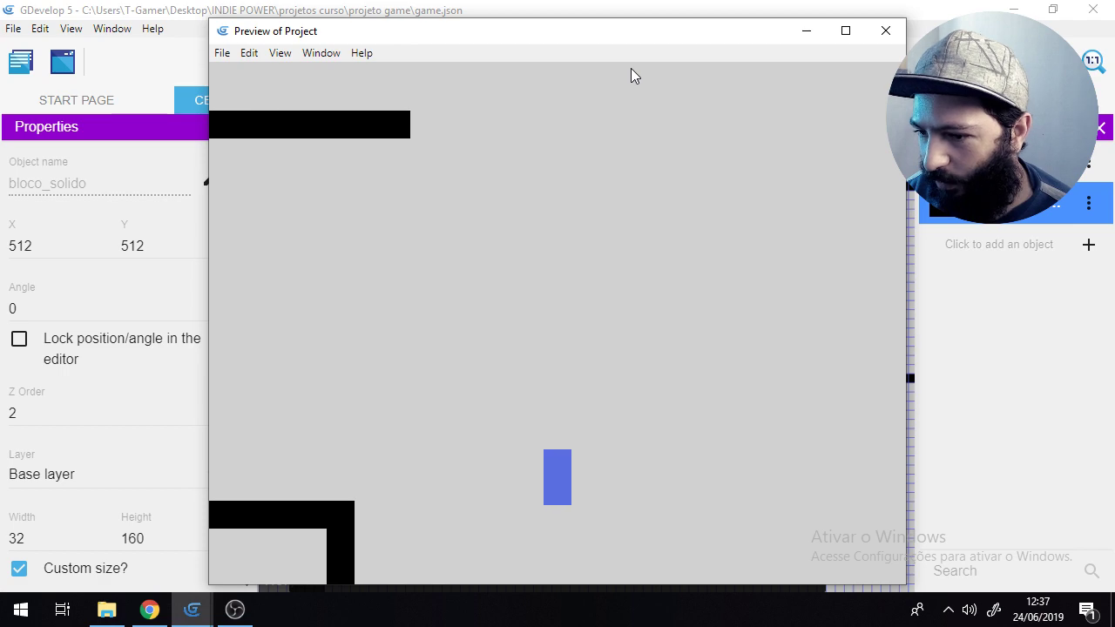
click(887, 32)
Step: Shorten the starting room's ceiling block to a width of 736, keeping its height of 32
click(644, 289)
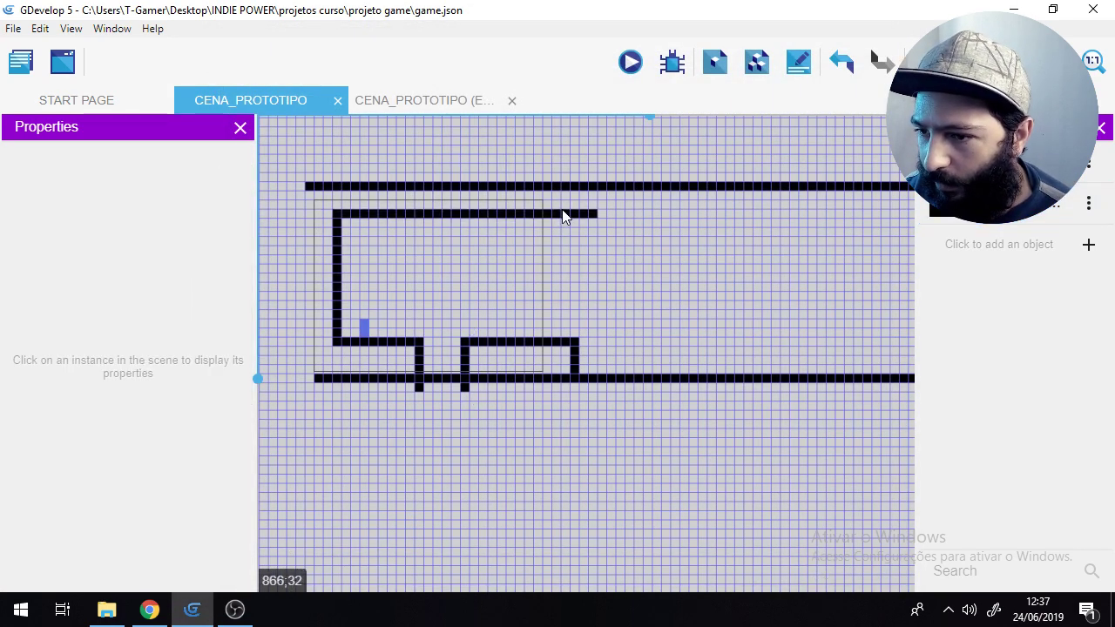
click(562, 212)
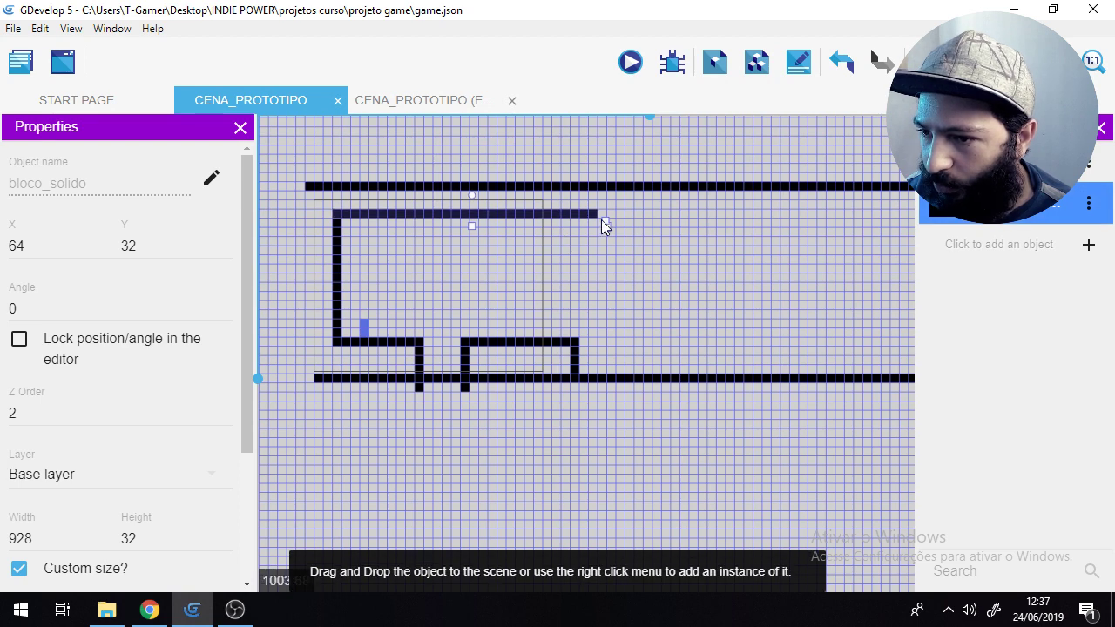
drag(603, 220, 532, 249)
click(465, 267)
middle_drag(466, 268, 580, 329)
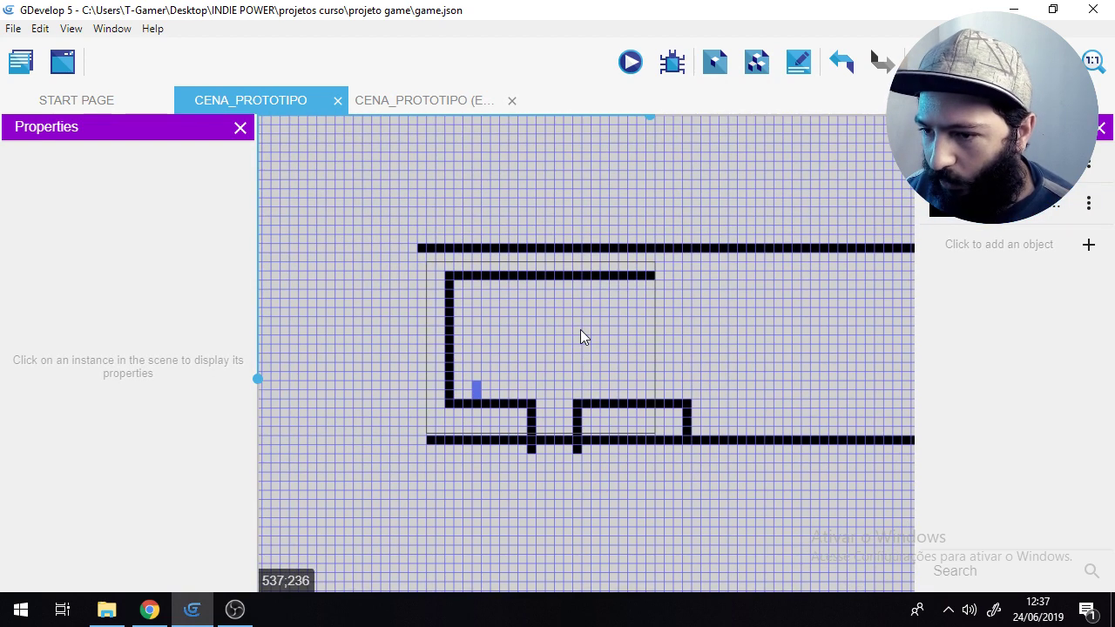
scroll(581, 331, up, 3)
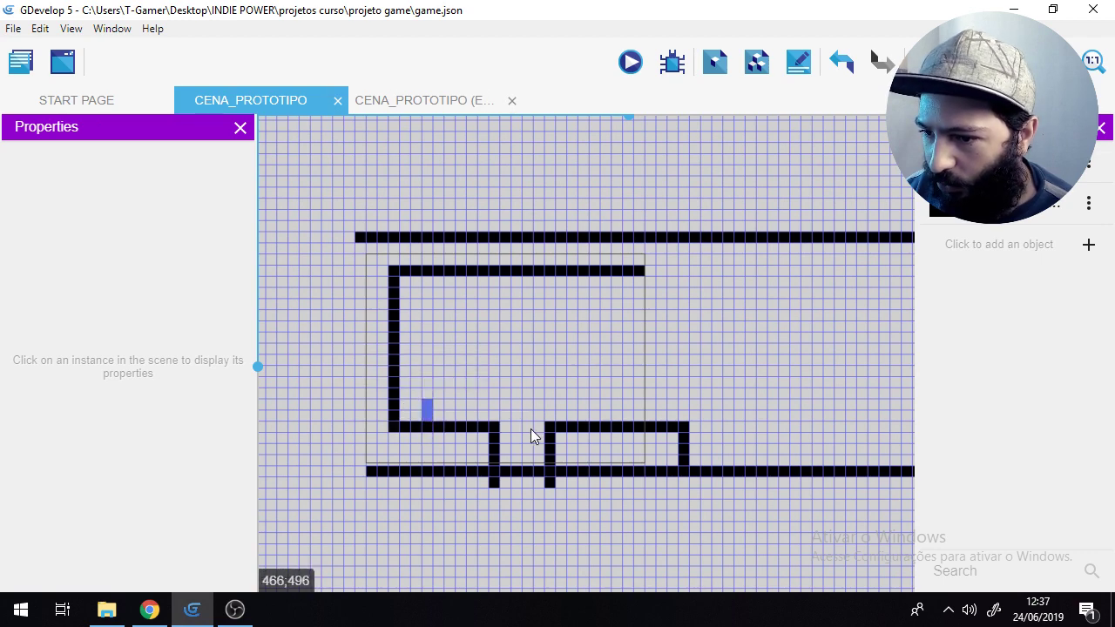
Step: Preview the scene and jump the character back and forth across the gap between the starting floor and the raised platform
click(630, 63)
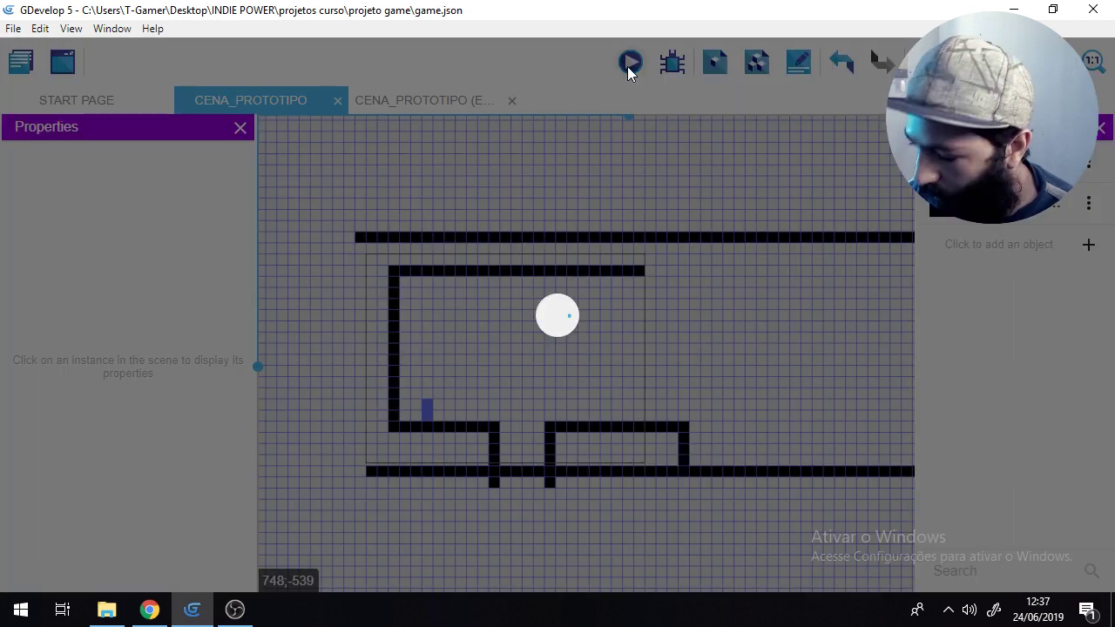
key(Right)
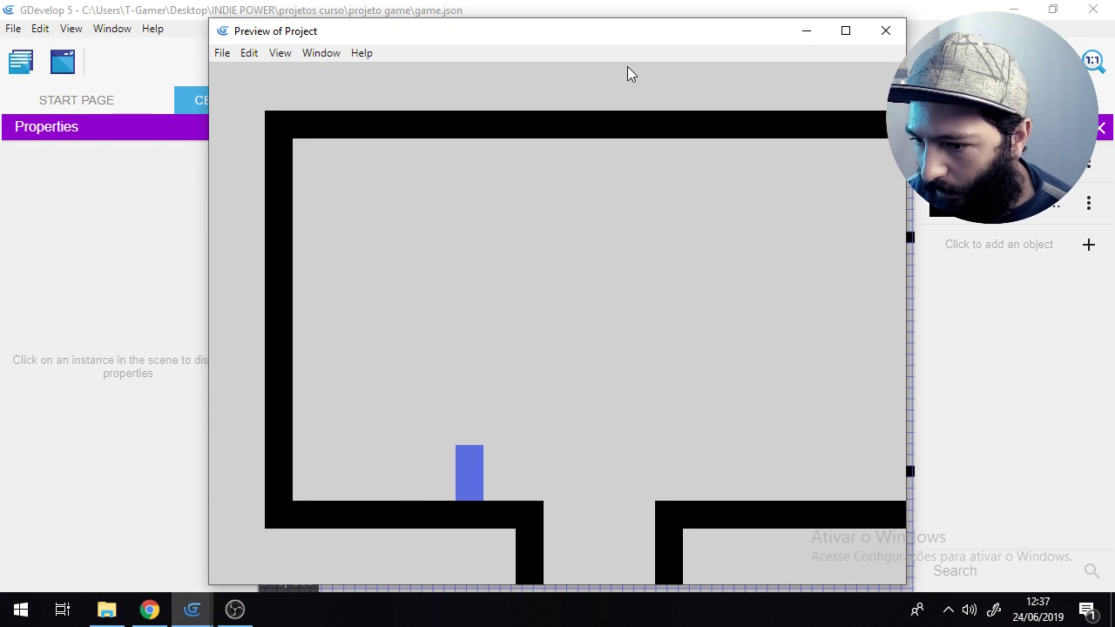
key(space)
key(Left)
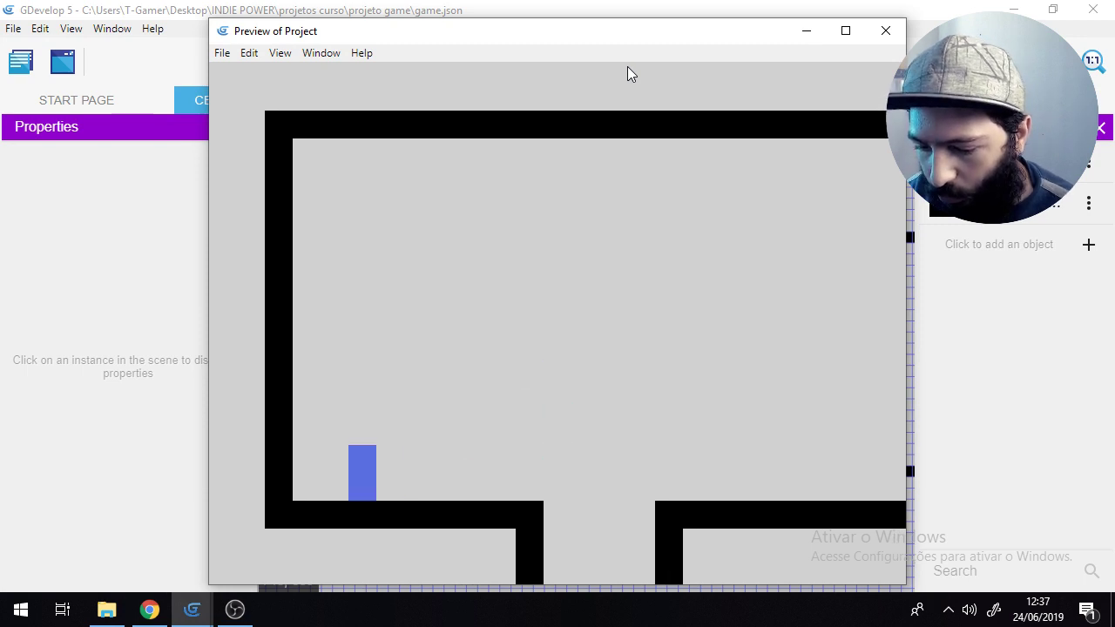
key(Right)
key(space)
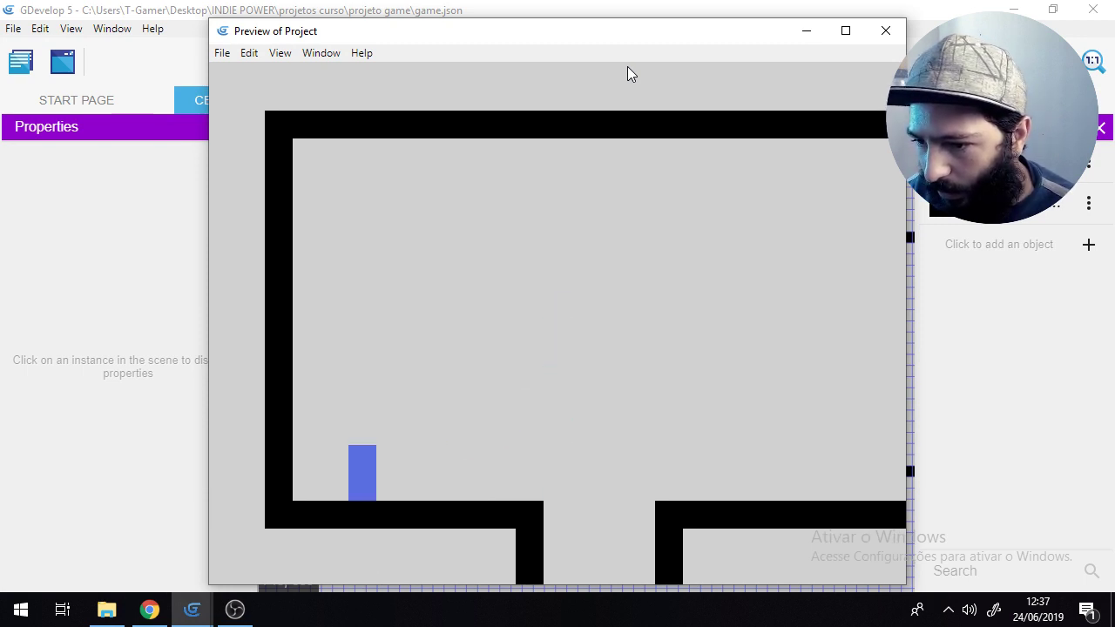
key(Right)
key(Left)
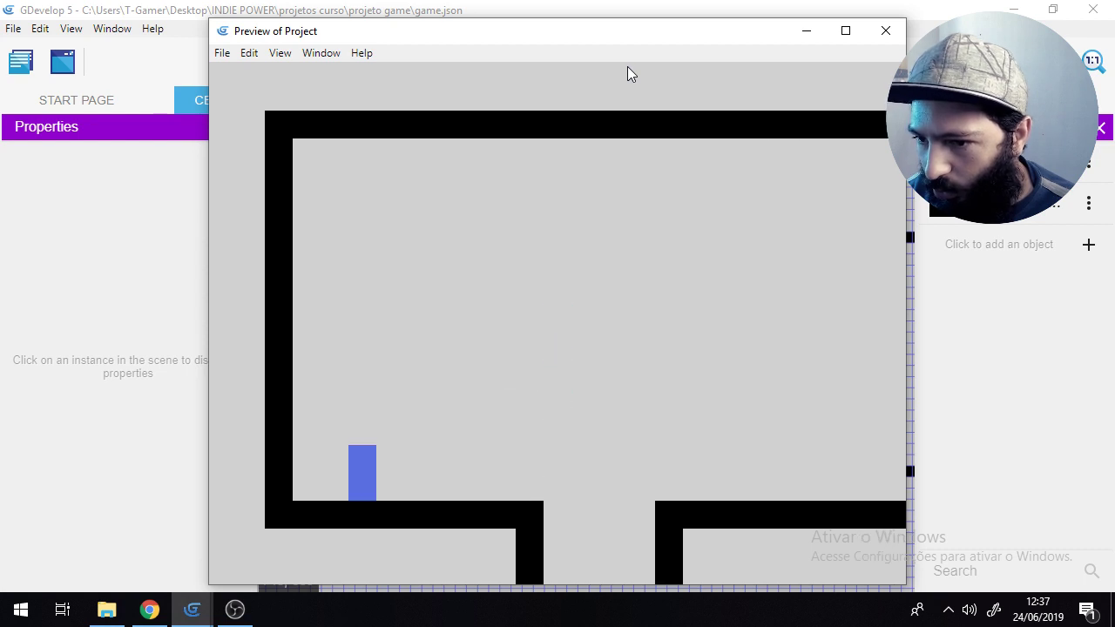
key(Right)
key(space)
key(Left)
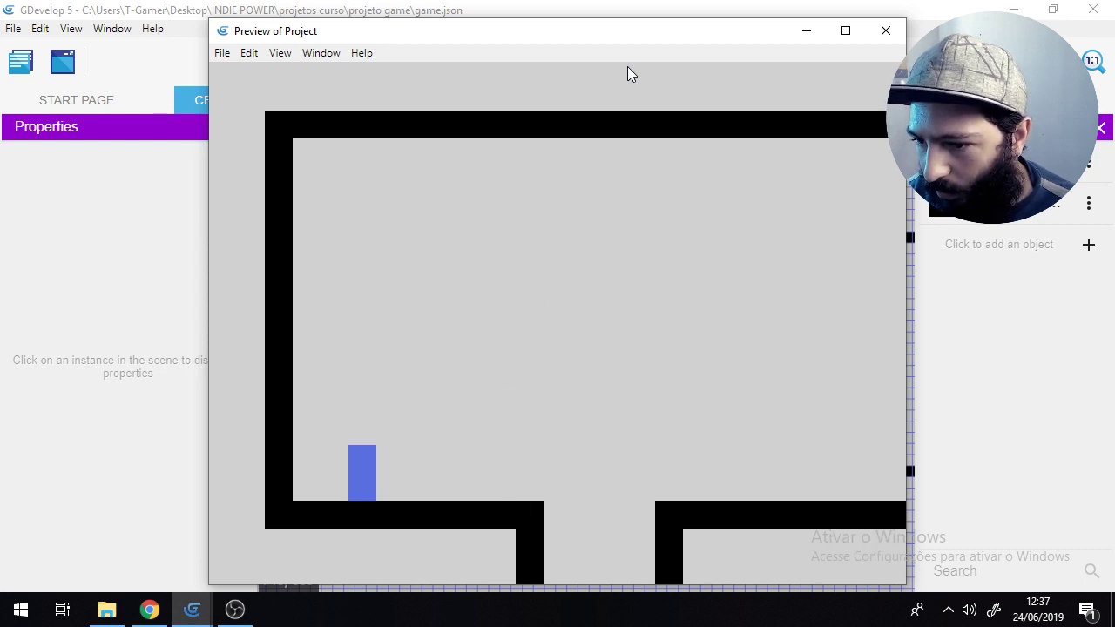
key(Right)
key(space)
key(Left)
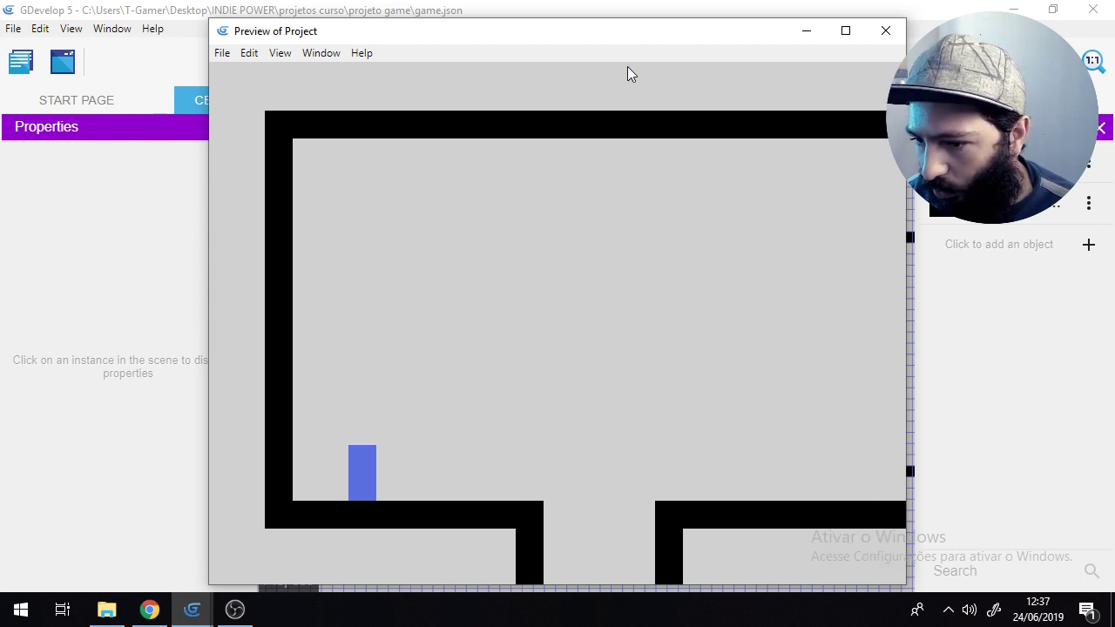
key(Right)
key(space)
key(Left)
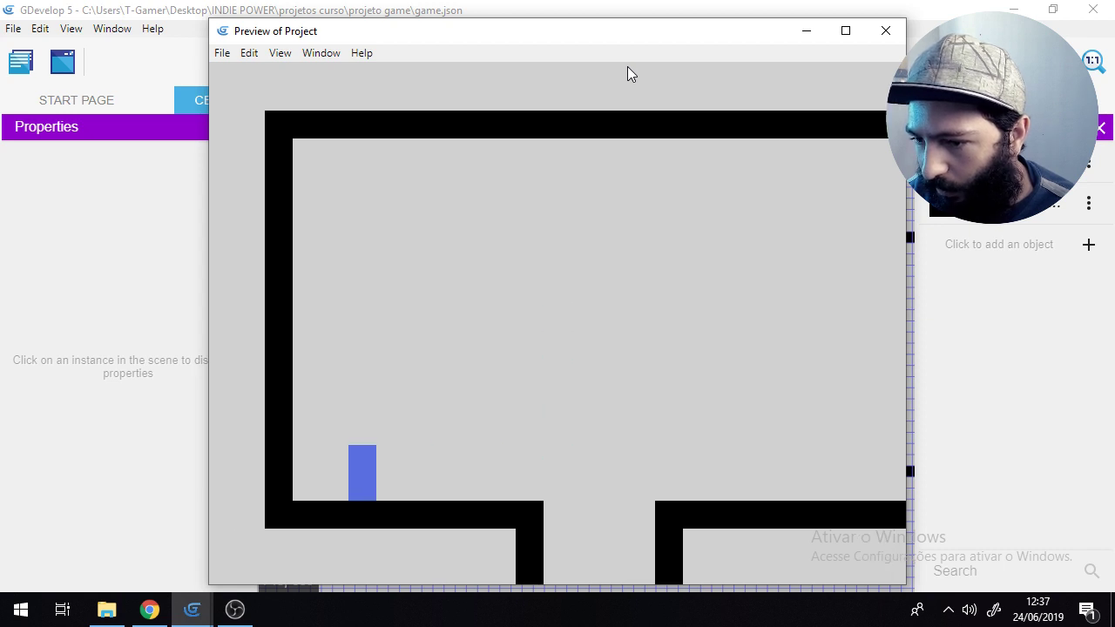
key(Right)
key(space)
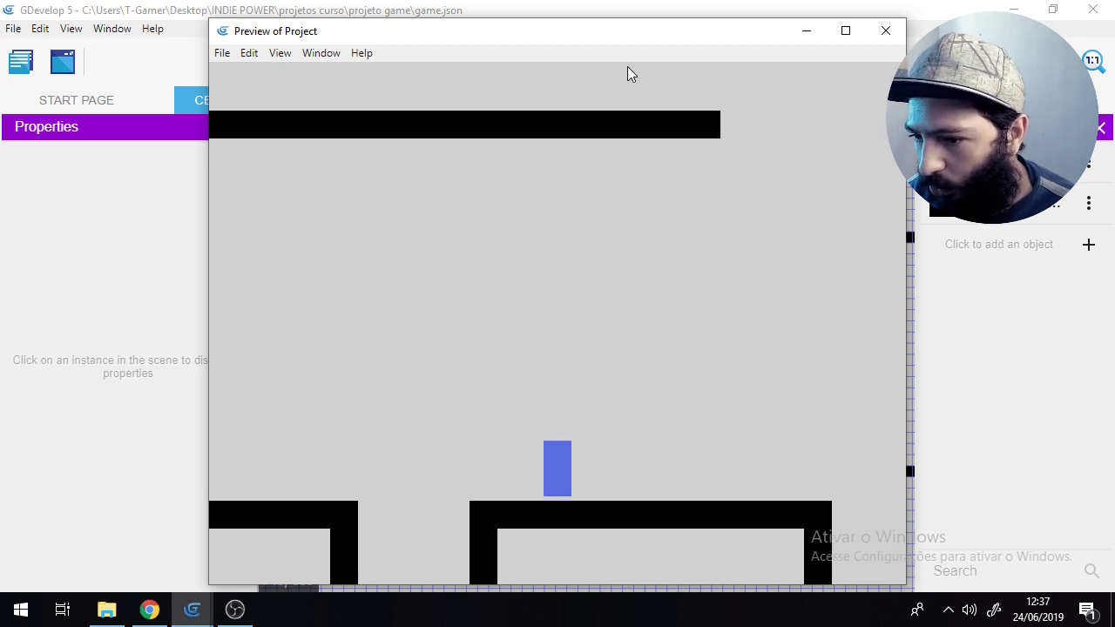
key(Left)
key(Right)
key(space)
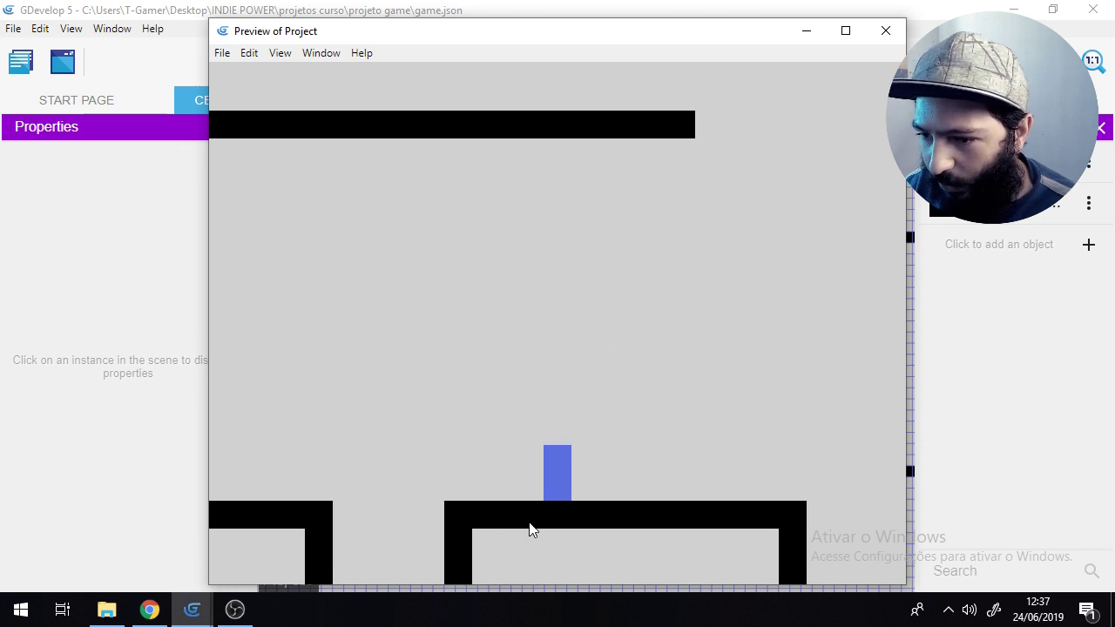
key(Right)
key(space)
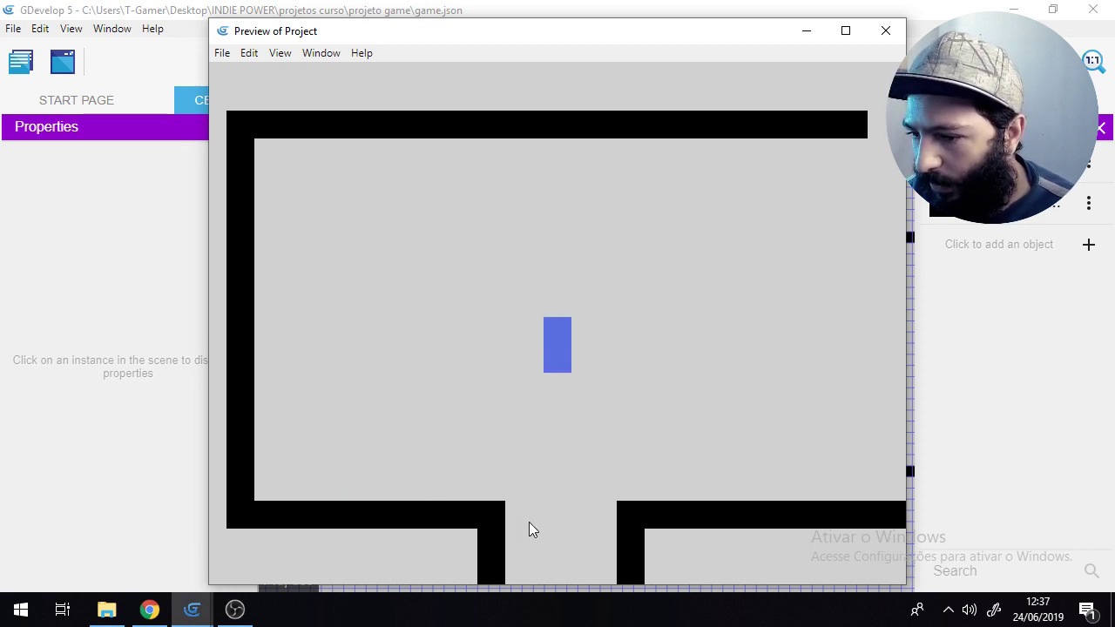
click(883, 35)
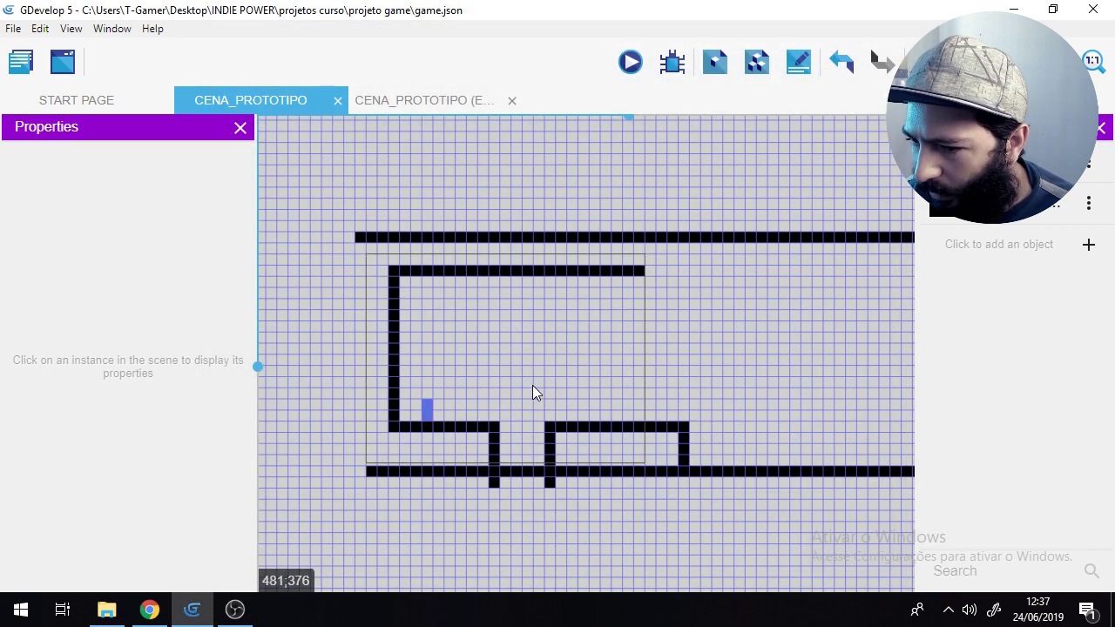
Step: Move the first raised platform with both legs to X 576, widening the gap after the starting floor
click(673, 501)
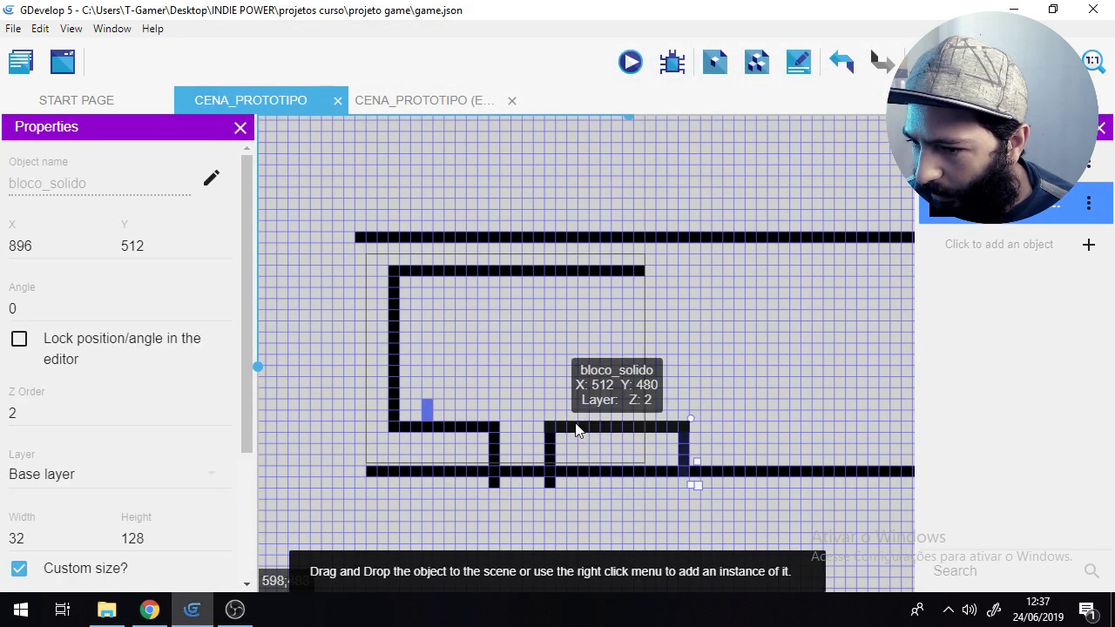
click(511, 374)
drag(600, 428, 622, 429)
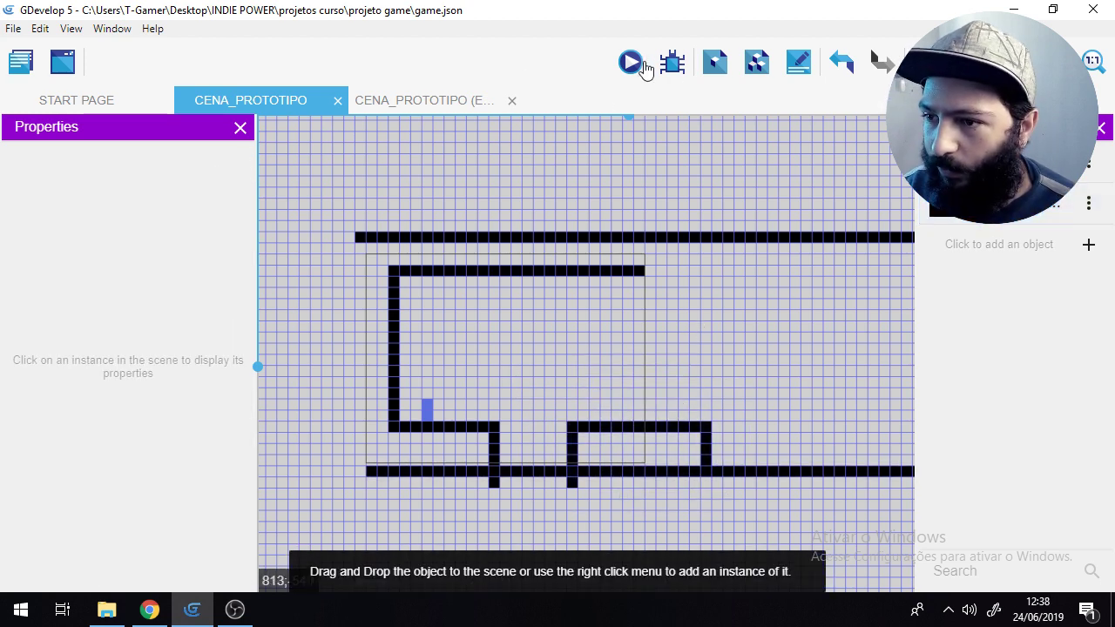
Step: Preview the scene and test jumping the character both ways across the widened gap, closing the preview at the end
click(631, 62)
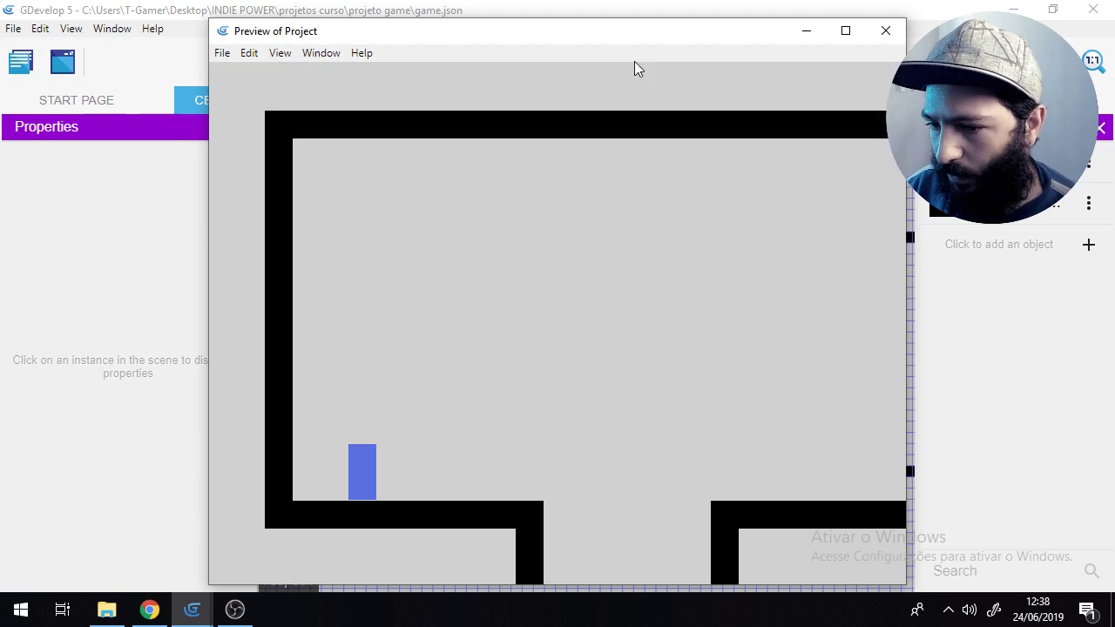
key(Right)
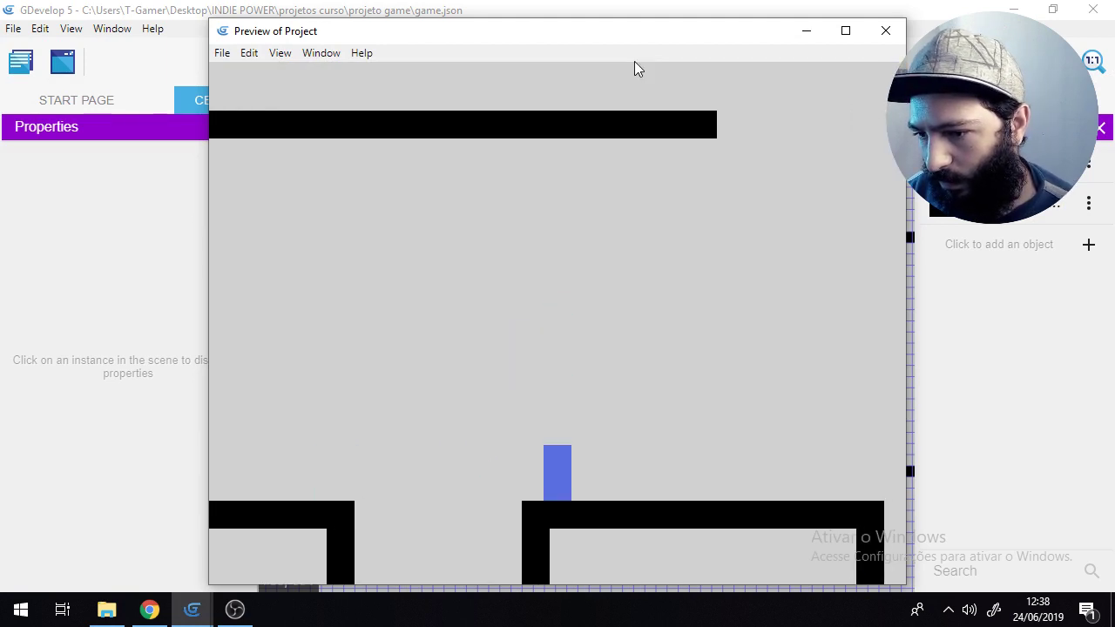
key(Left)
key(Right)
key(space)
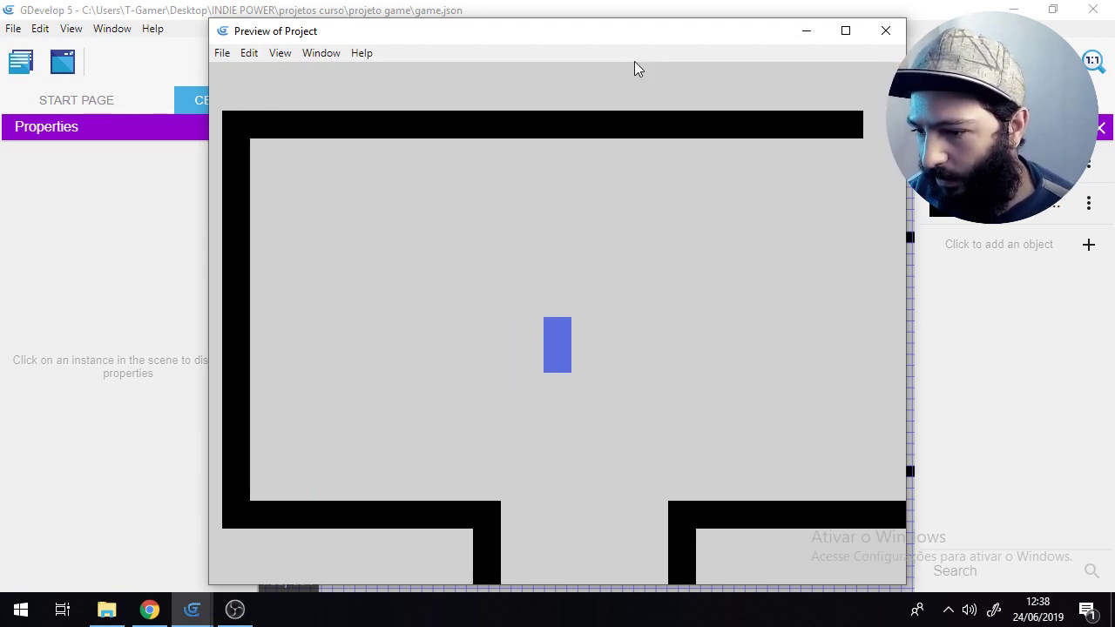
key(Left)
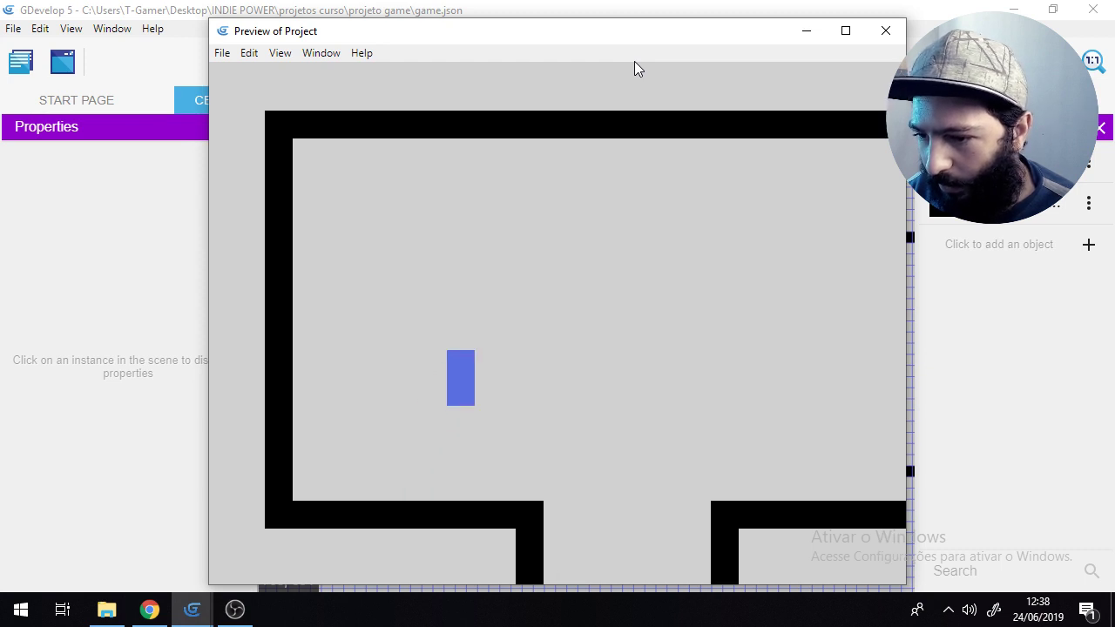
key(Right)
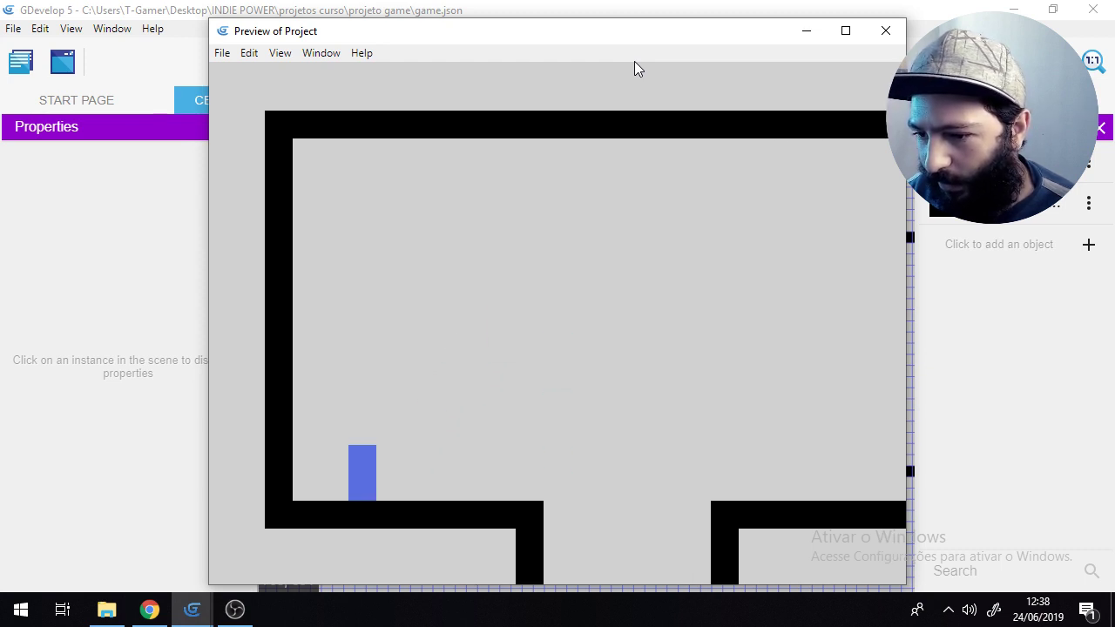
key(Right)
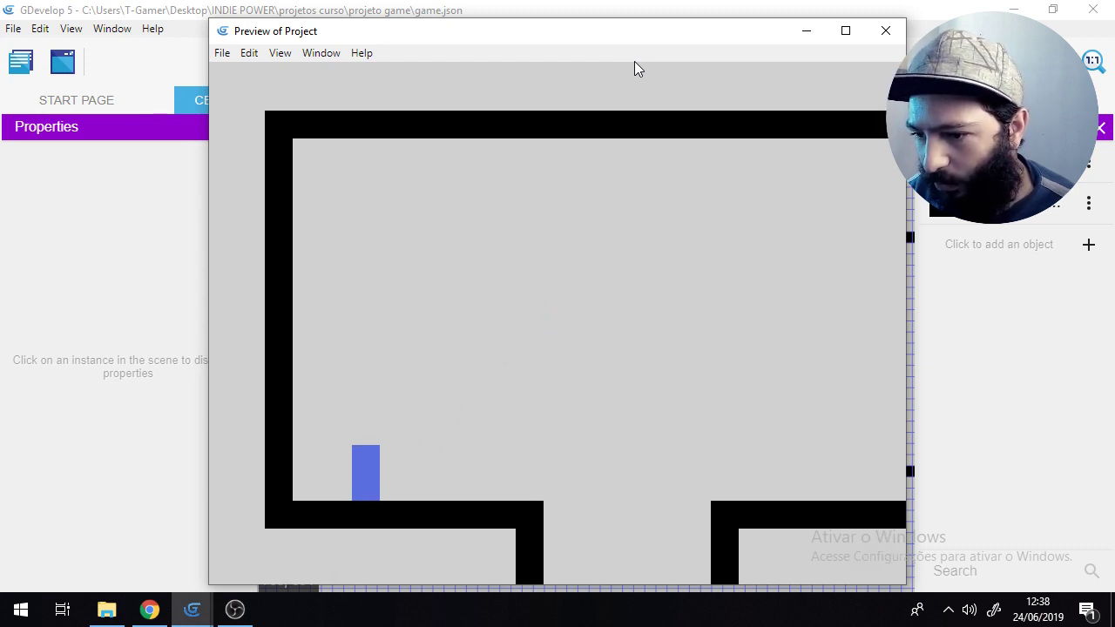
key(Right)
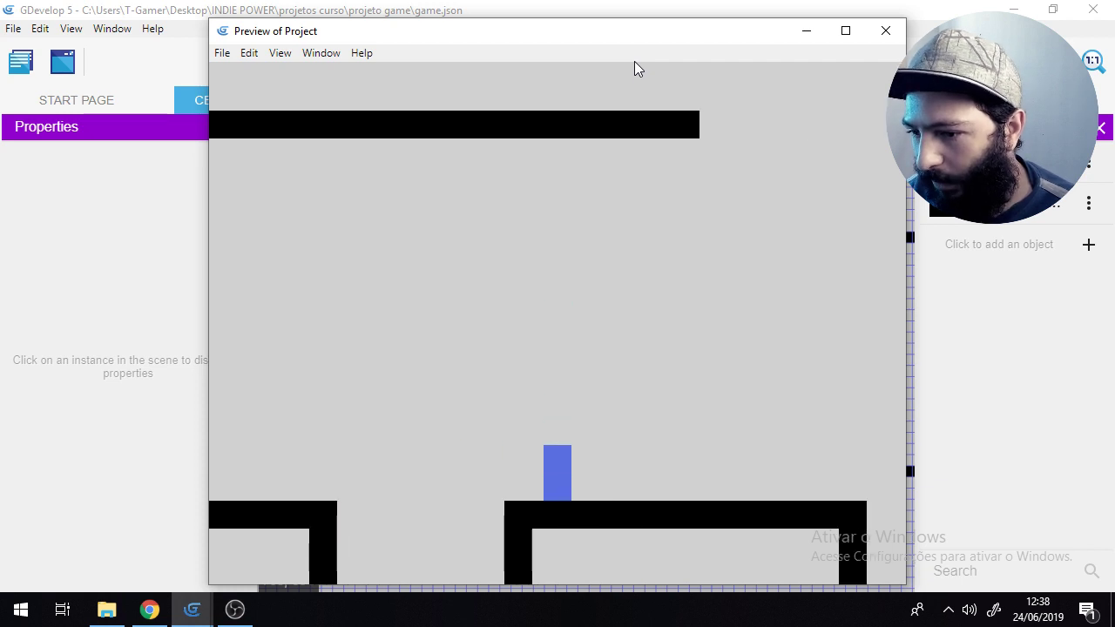
key(space)
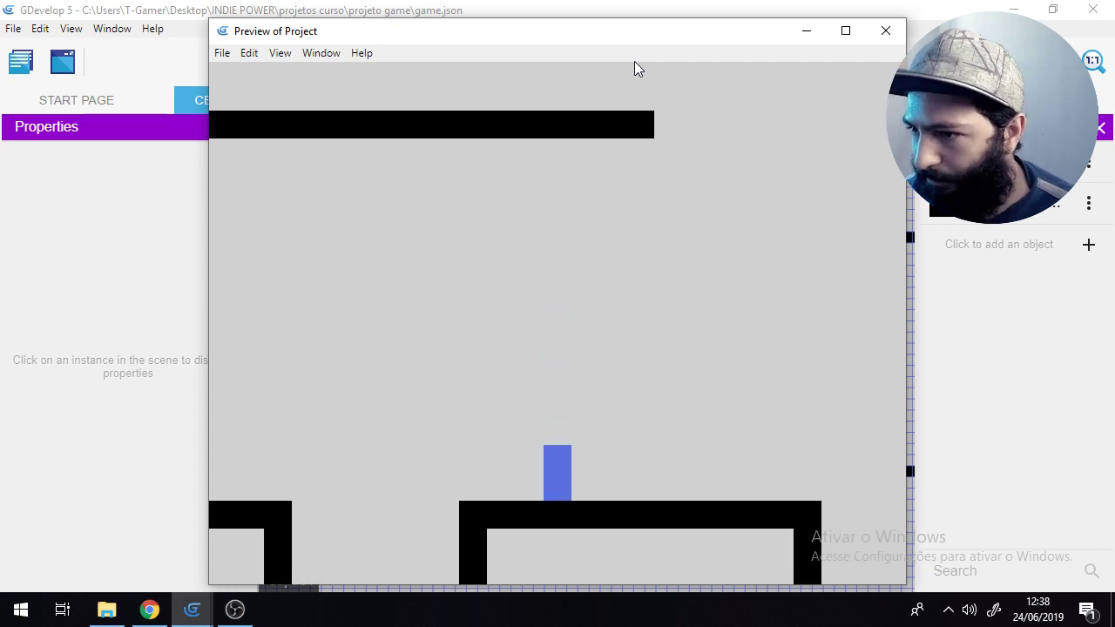
click(886, 31)
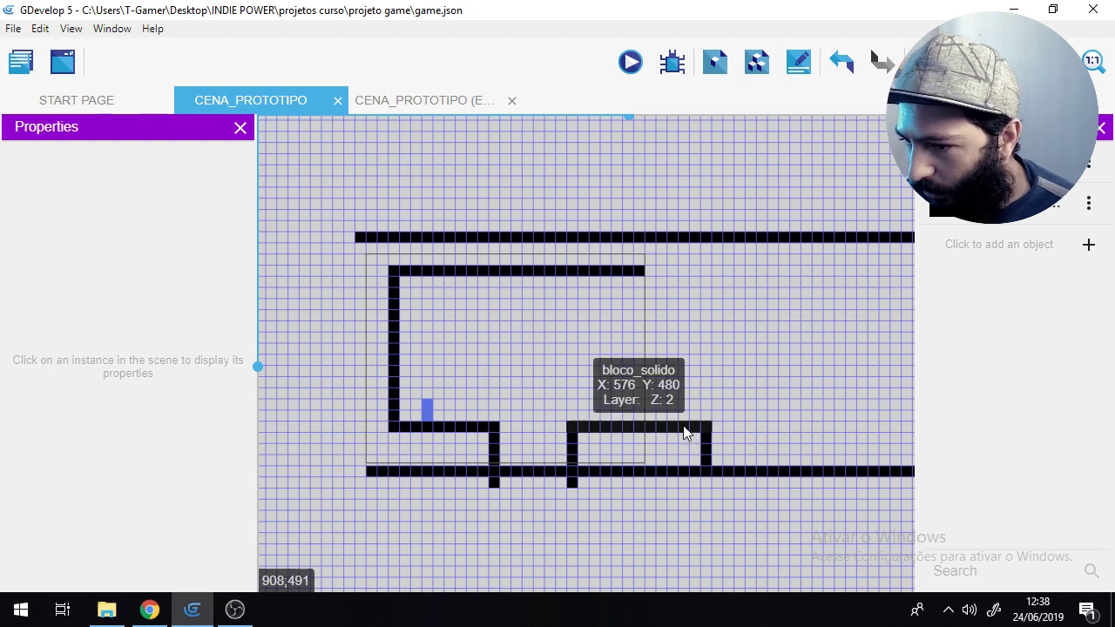
Step: Turn the raised platform's far end into an upward step, topped by a 288 by 32 solid block at X 864, Y 384
click(709, 436)
drag(716, 436, 711, 399)
click(706, 453)
click(611, 423)
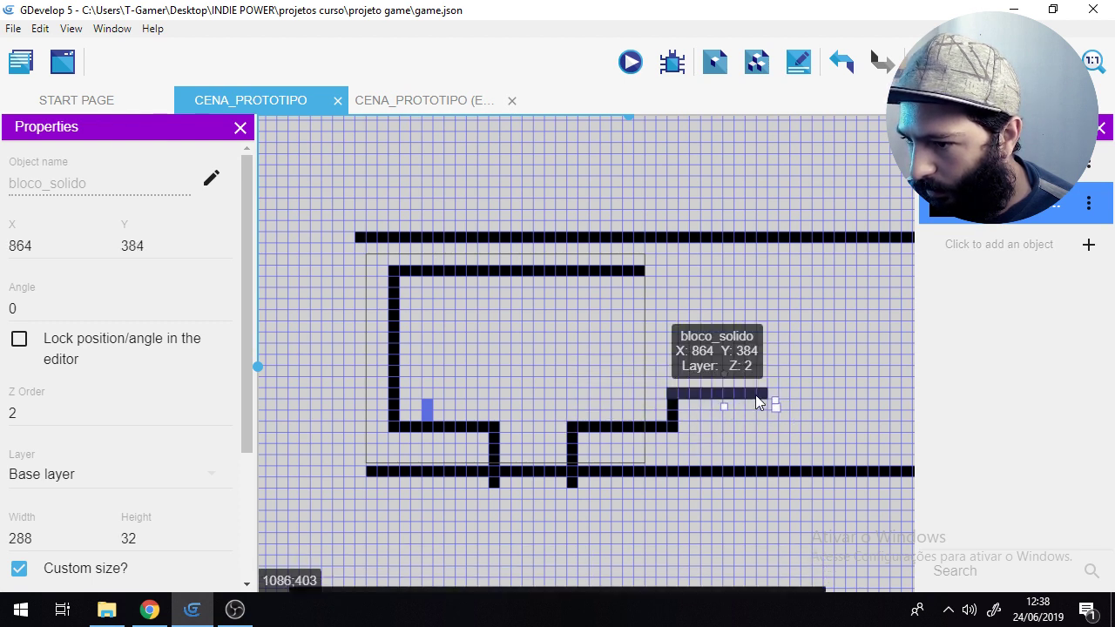
Step: Lower the starting room's ceiling to Y 96 and shorten it, reducing its side wall to a height of 416 to match
click(623, 273)
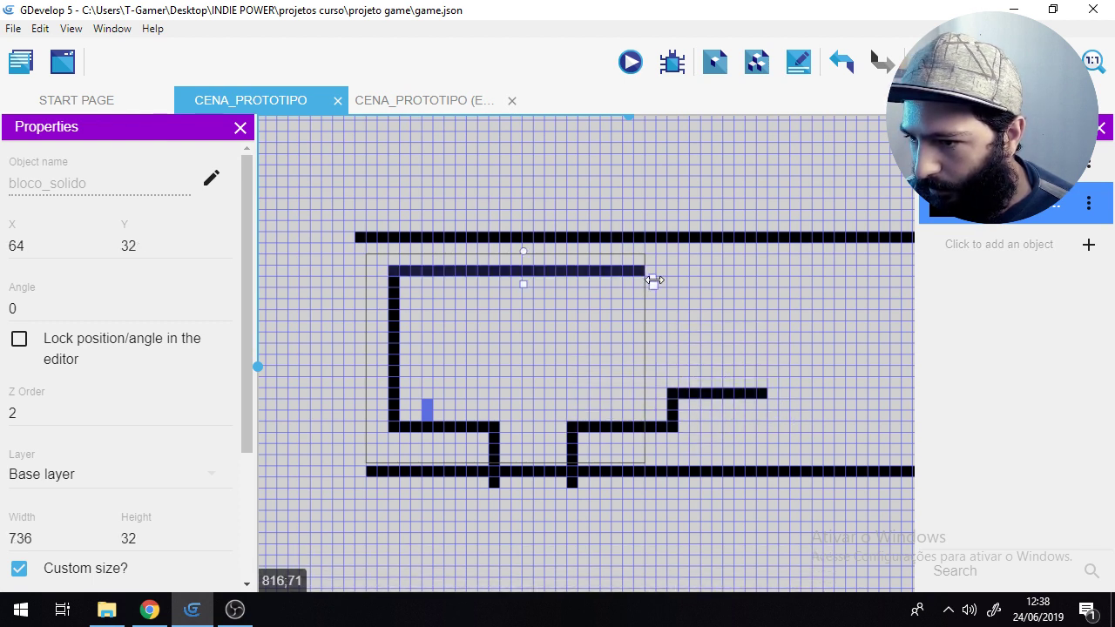
drag(623, 272, 560, 301)
drag(397, 307, 397, 320)
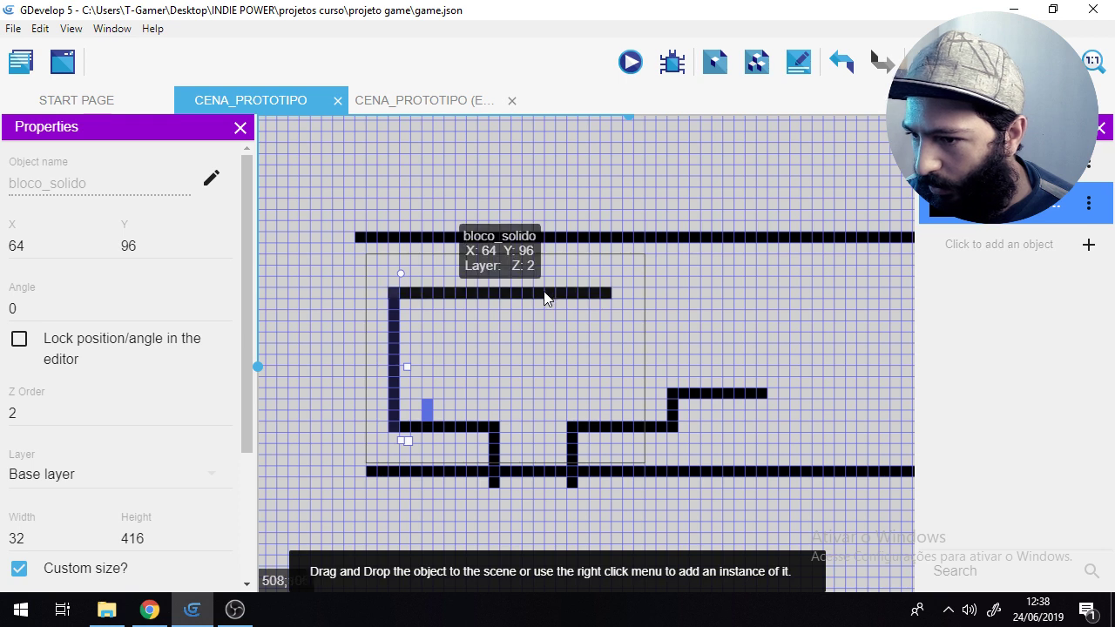
key(ctrl+v)
key(Delete)
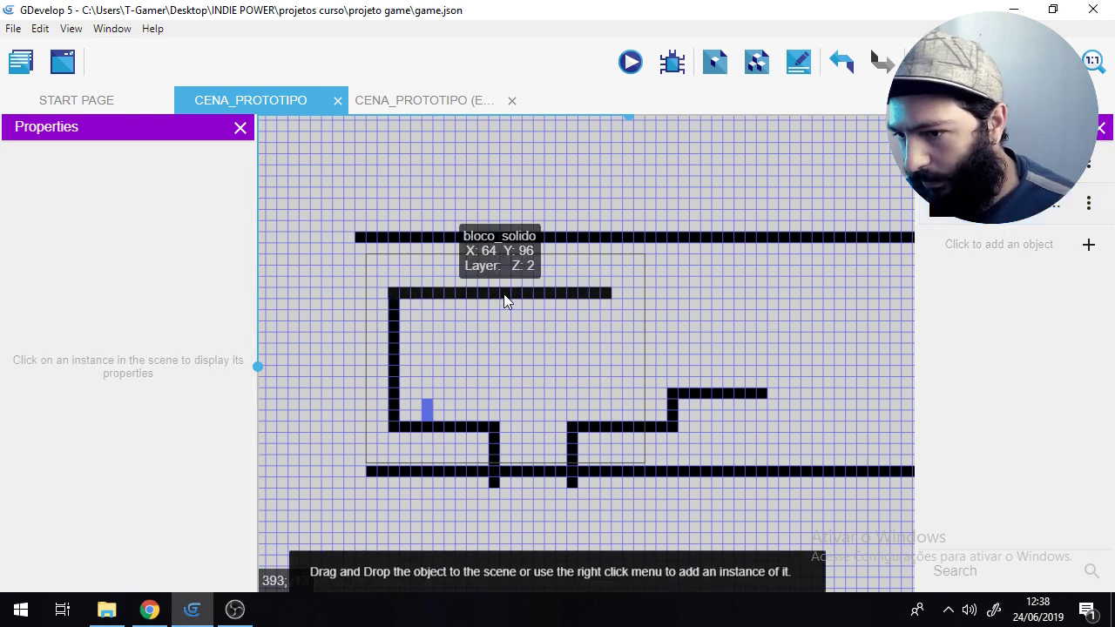
Step: Duplicate the starting room's 640 by 32 ceiling block and place the copy higher, at X 704, Y 0
click(491, 294)
key(ctrl+c)
key(ctrl+v)
drag(767, 324, 720, 265)
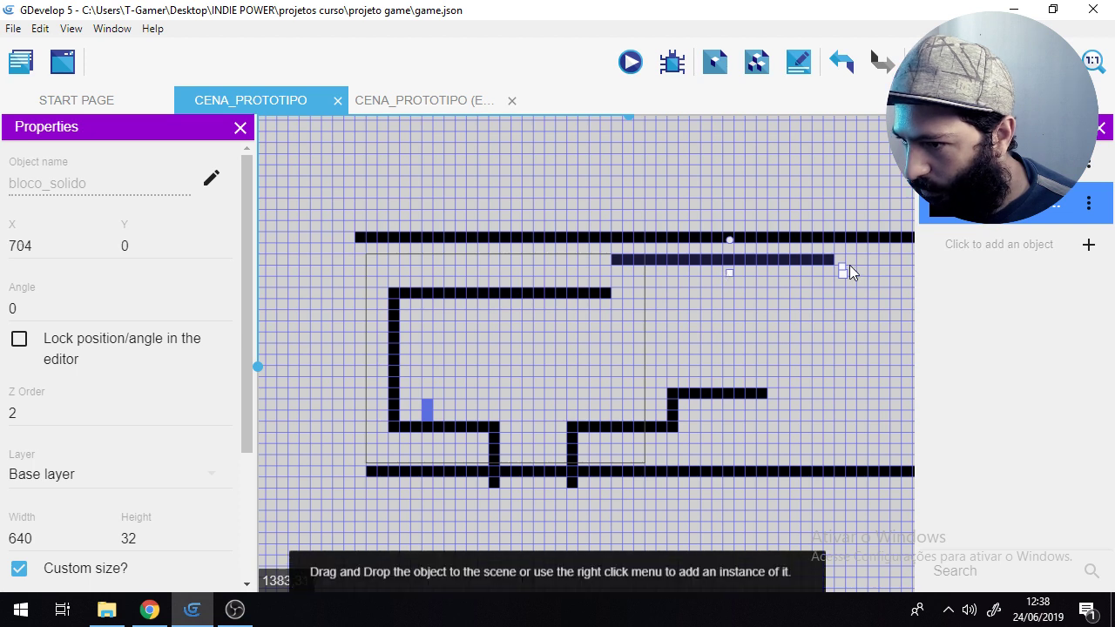
Step: Copy the 32 by 96 step riser and place it at X 672, Y 0 to connect the two ceiling blocks
click(673, 409)
key(ctrl+c)
key(ctrl+v)
drag(613, 296, 608, 271)
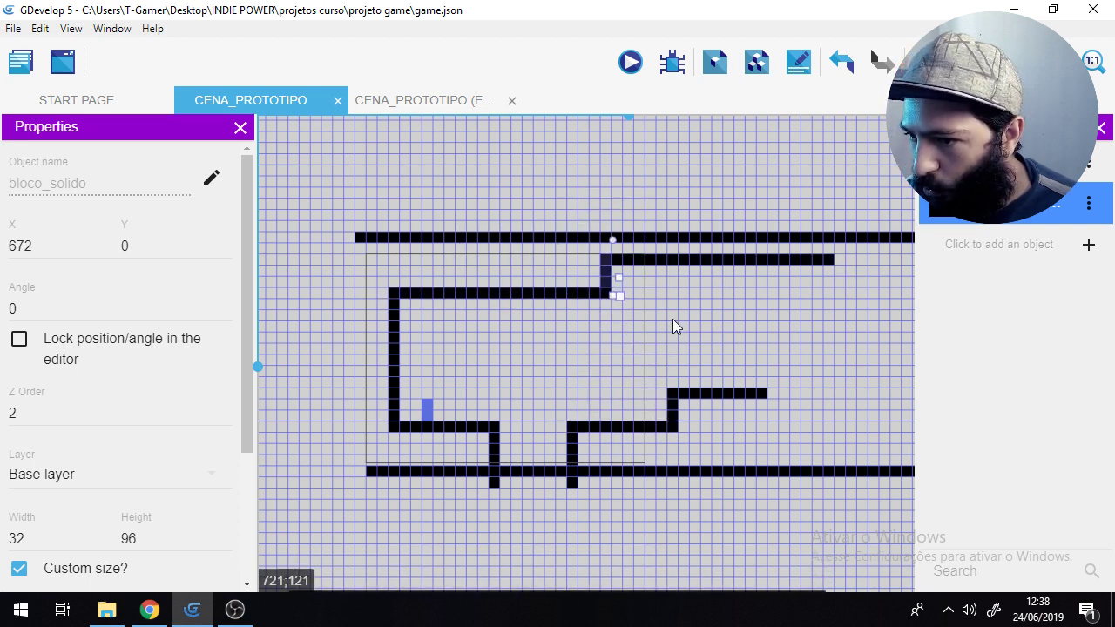
Step: Add a copied riser under the far end of the upper platform at X 1120, Y 416, with its height extended to 128
middle_drag(807, 400, 673, 361)
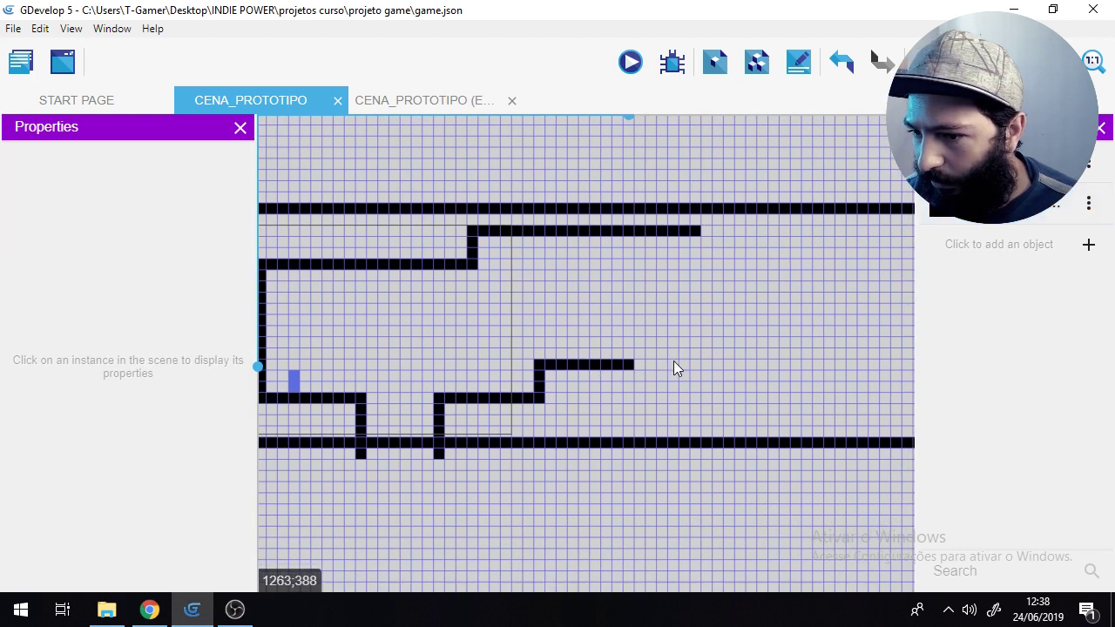
click(546, 388)
key(ctrl+v)
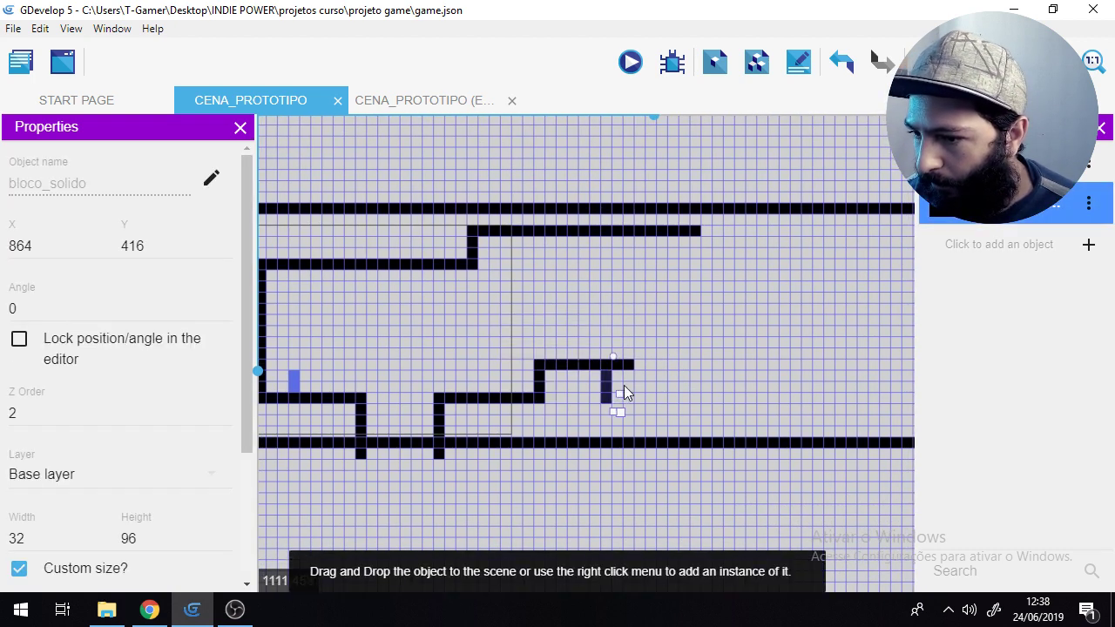
click(633, 411)
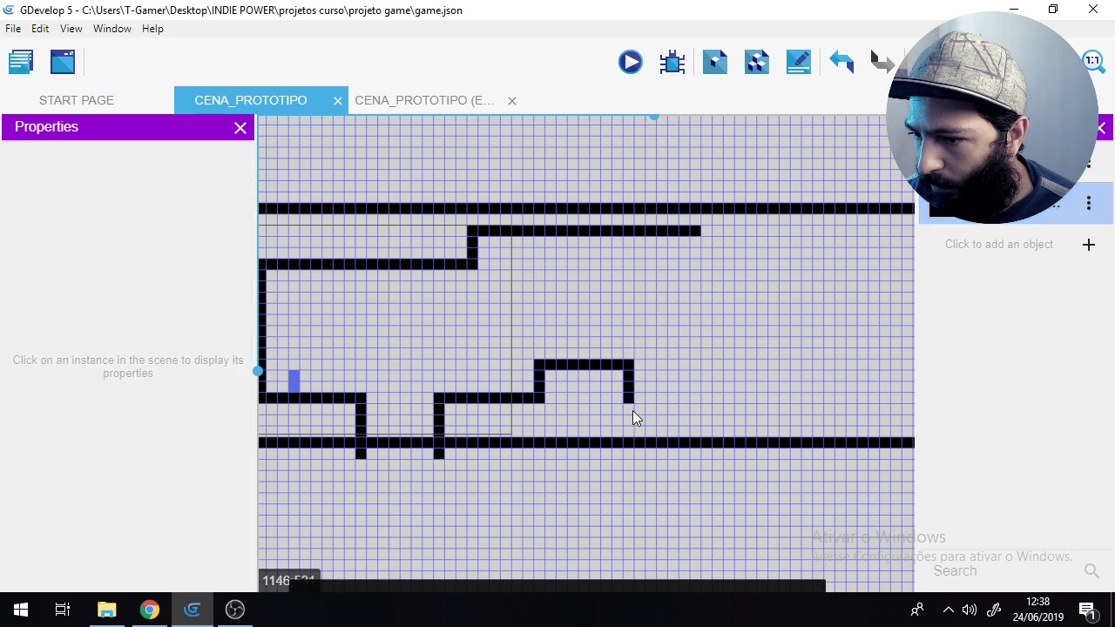
click(631, 393)
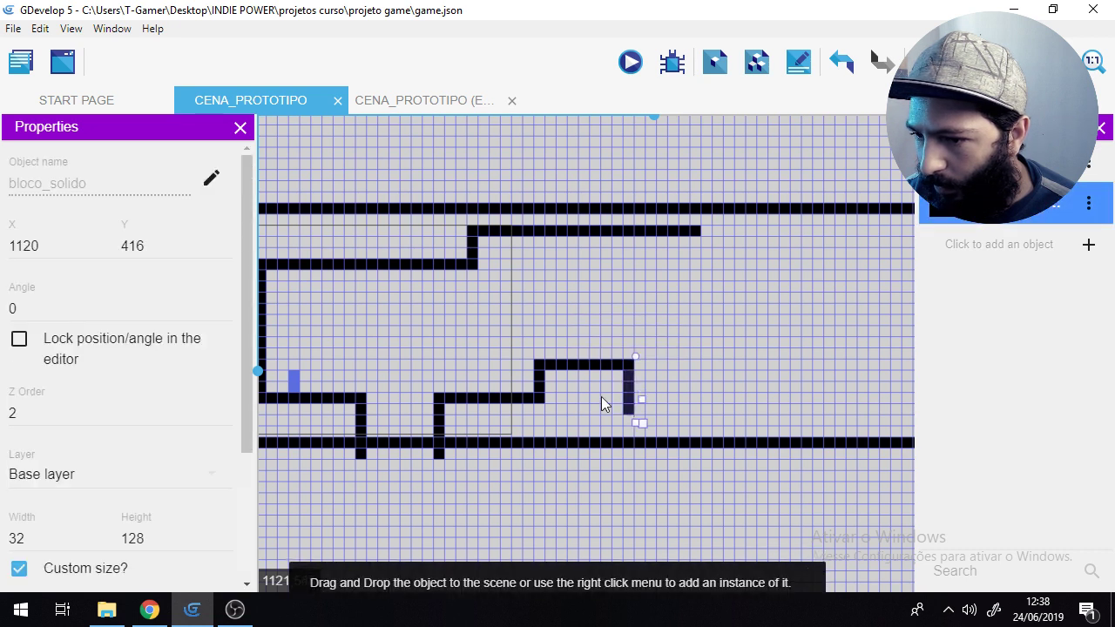
click(567, 366)
click(671, 300)
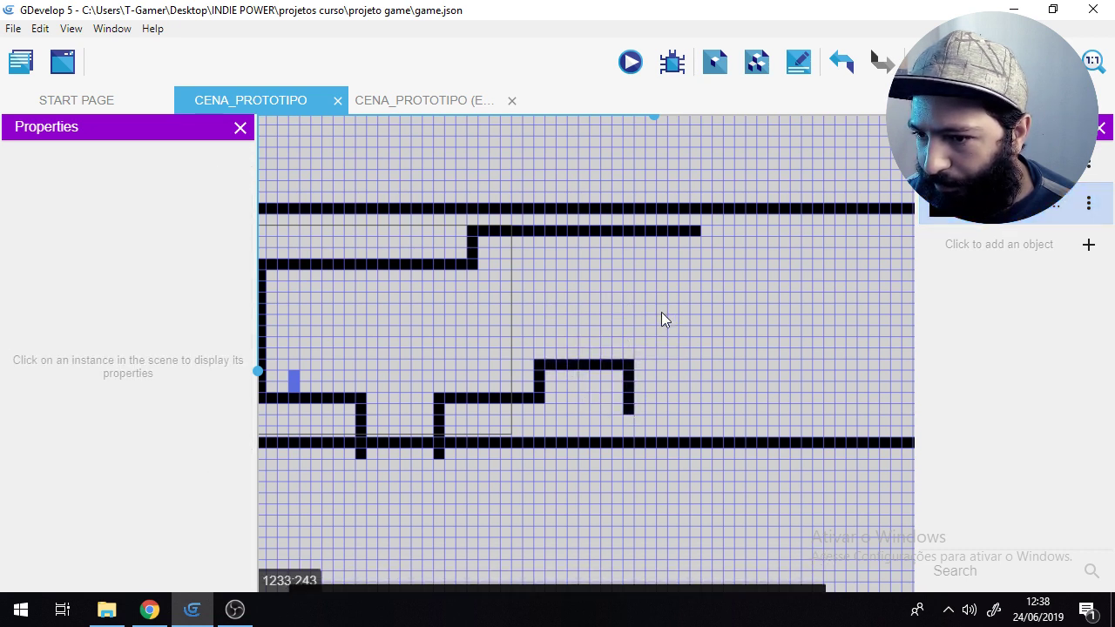
Step: Preview the scene, run and jump the character over the first gap onto the raised platform, and close the preview
shift+scroll(585, 311, left, 1)
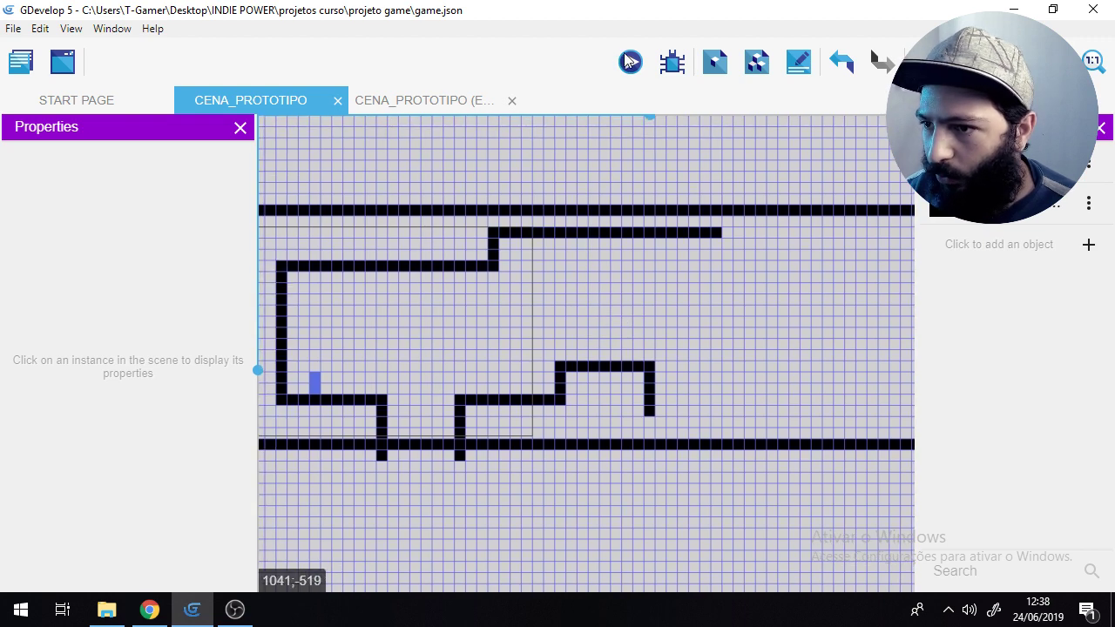
click(629, 61)
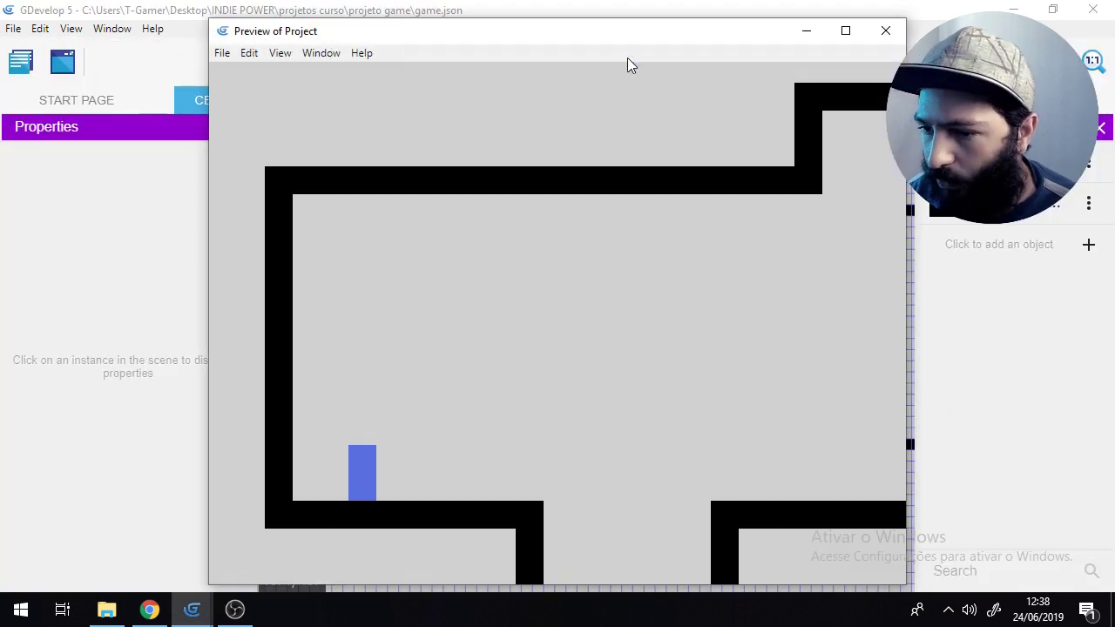
key(Right)
key(space)
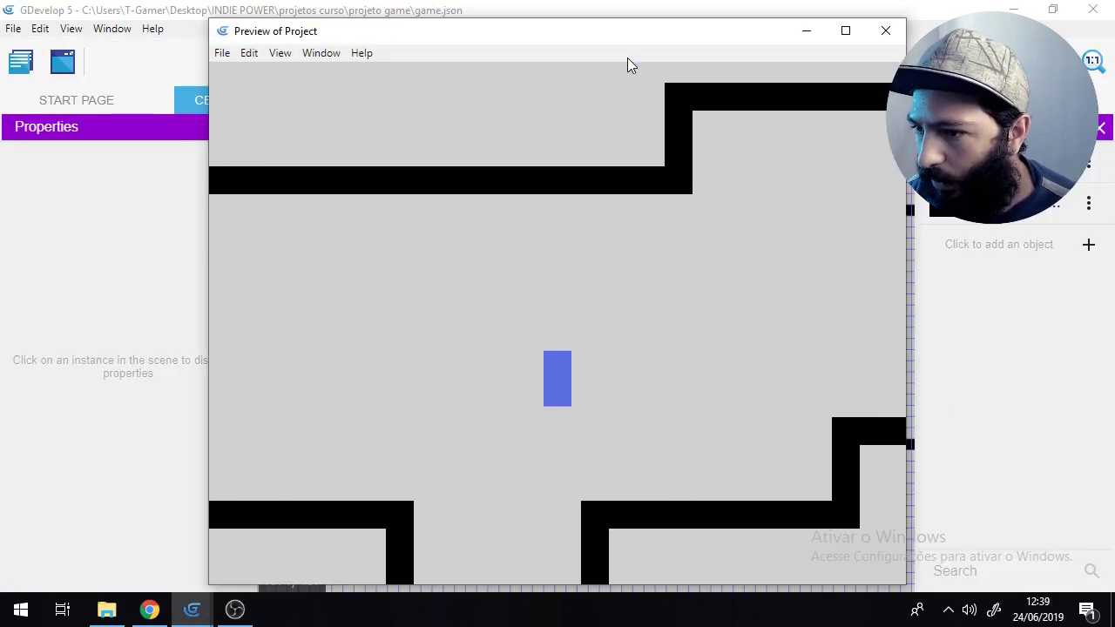
key(Right)
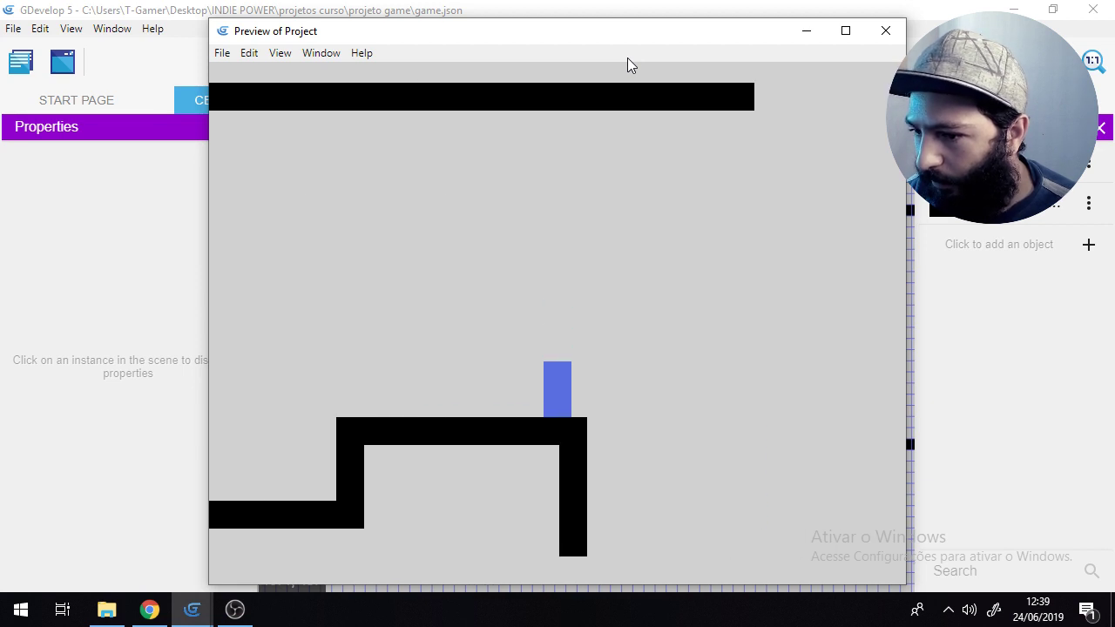
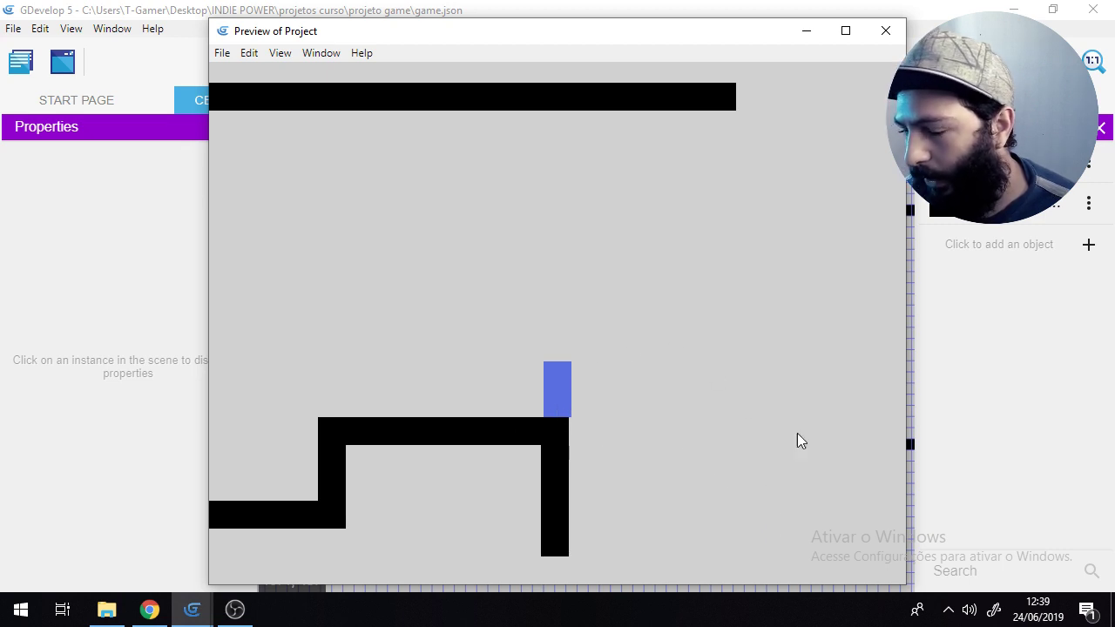
click(884, 32)
Step: Duplicate bloco_solido pieces to form a 288-wide lower floor at X 1120, Y 544 and a 32×96 wall at X 1376, Y 480
click(596, 367)
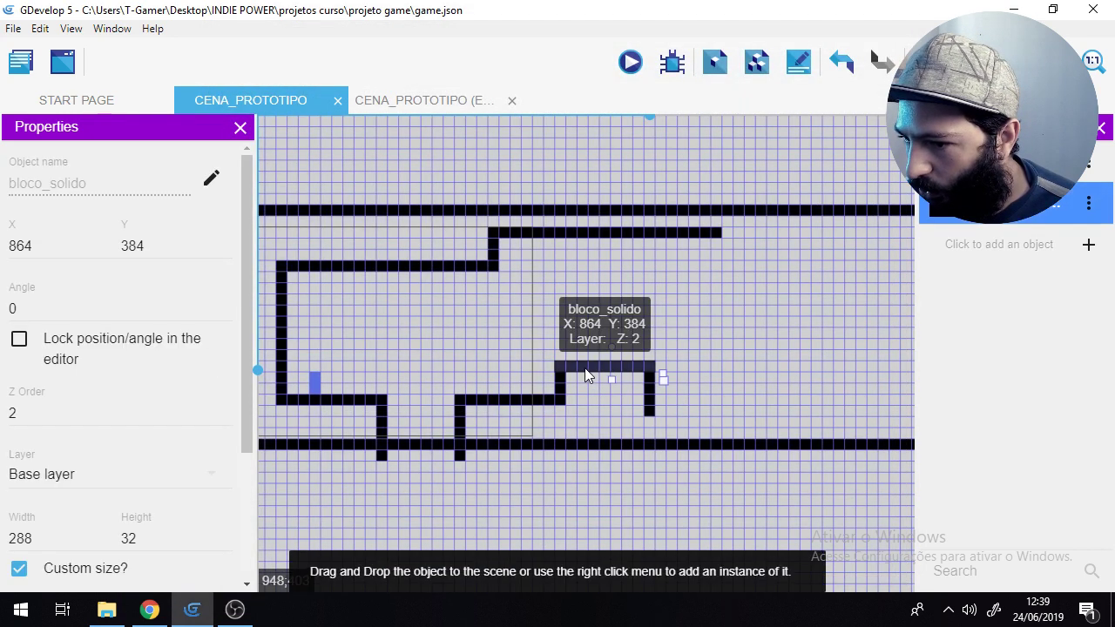
drag(585, 371, 689, 429)
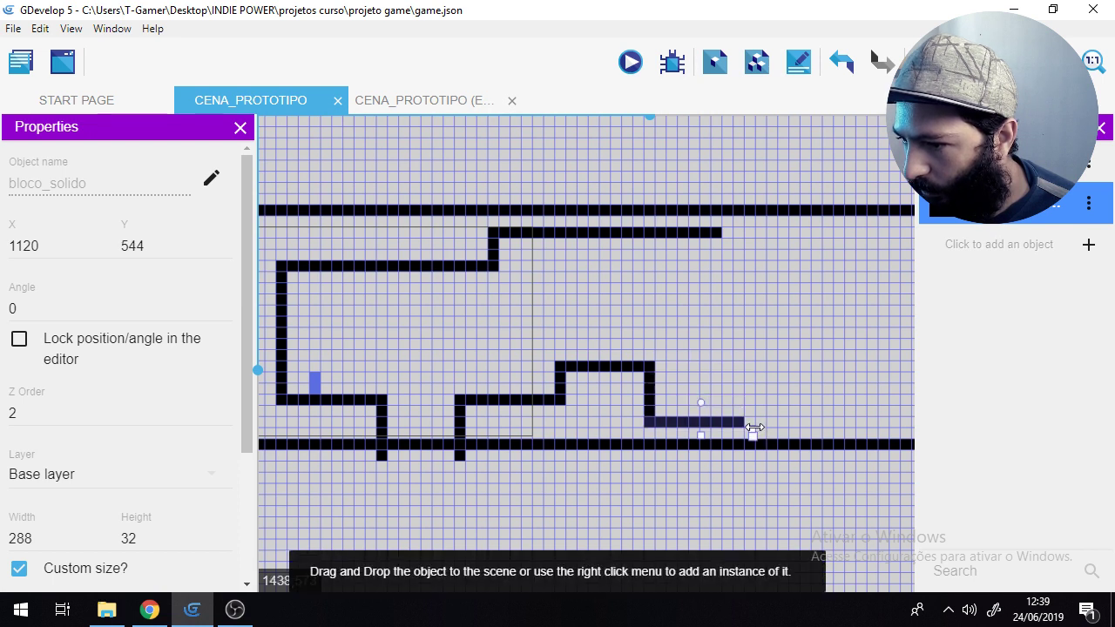
drag(740, 428, 731, 429)
drag(649, 381, 746, 434)
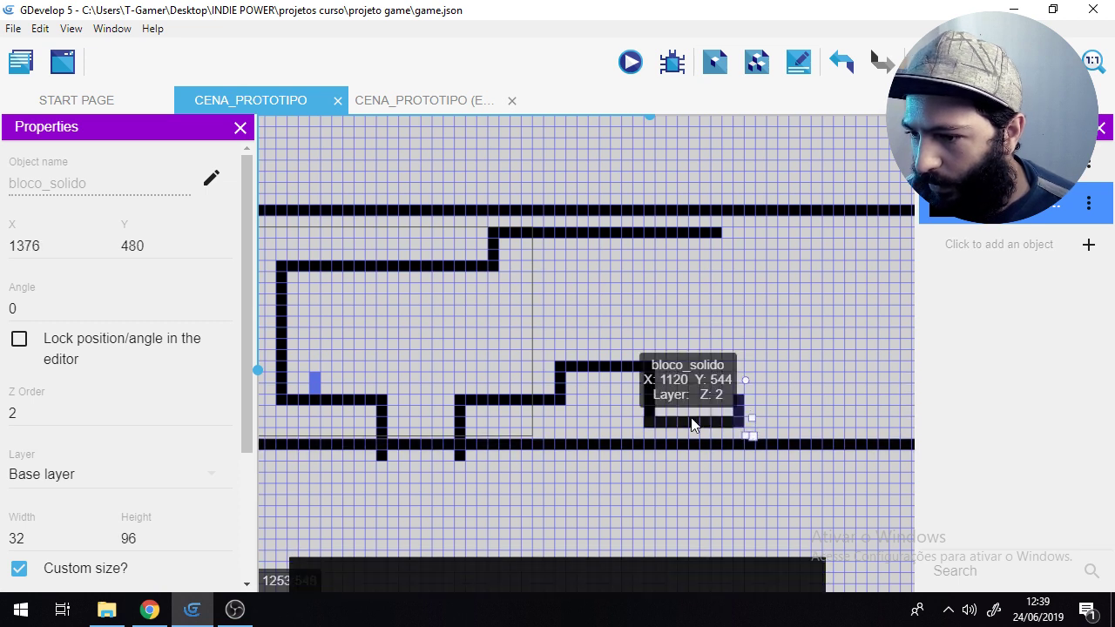
Step: Copy the lower floor as a 224-wide platform at X 1408, Y 480, and add a copied wall down from its far end
drag(665, 420, 817, 406)
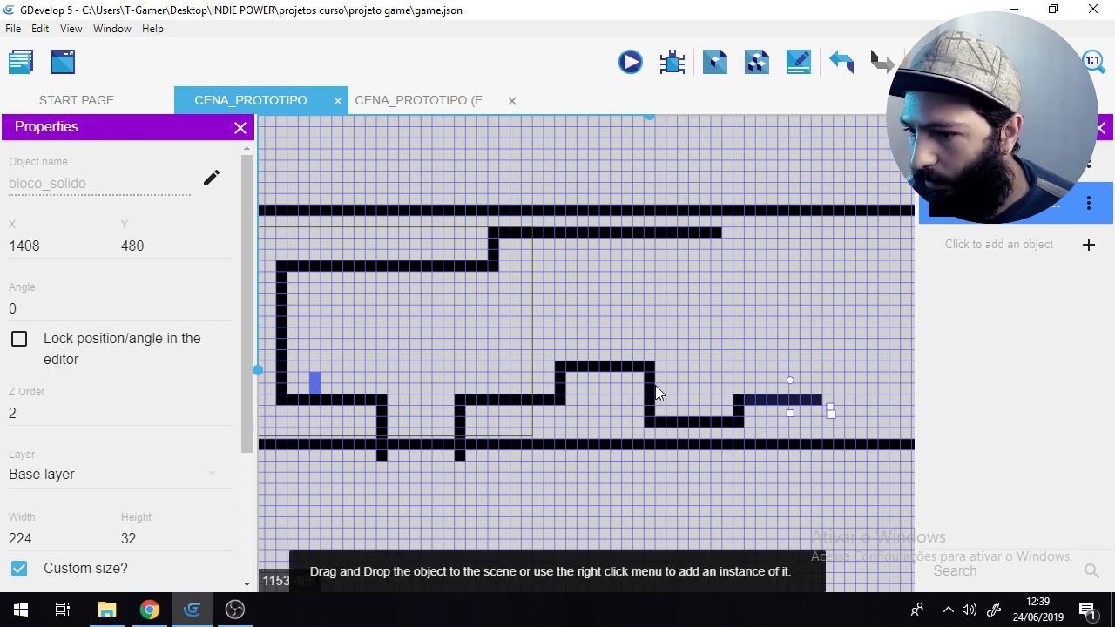
drag(742, 410, 828, 440)
click(789, 312)
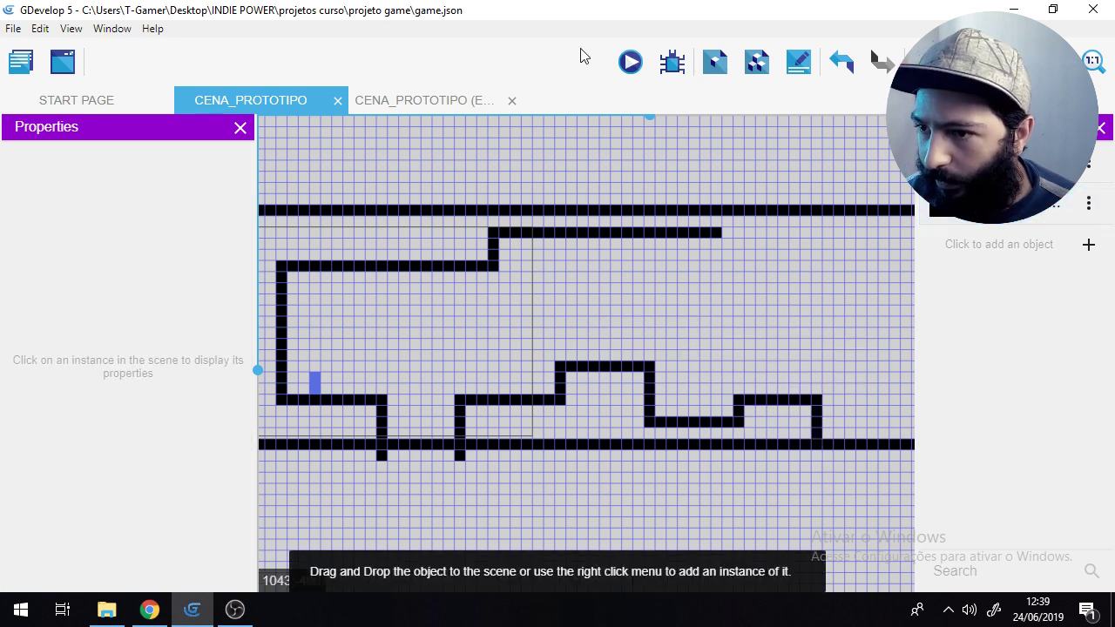
Step: Preview the scene and test jumping across the first gap and over the dip to the new platform, closing the preview at the end
click(625, 64)
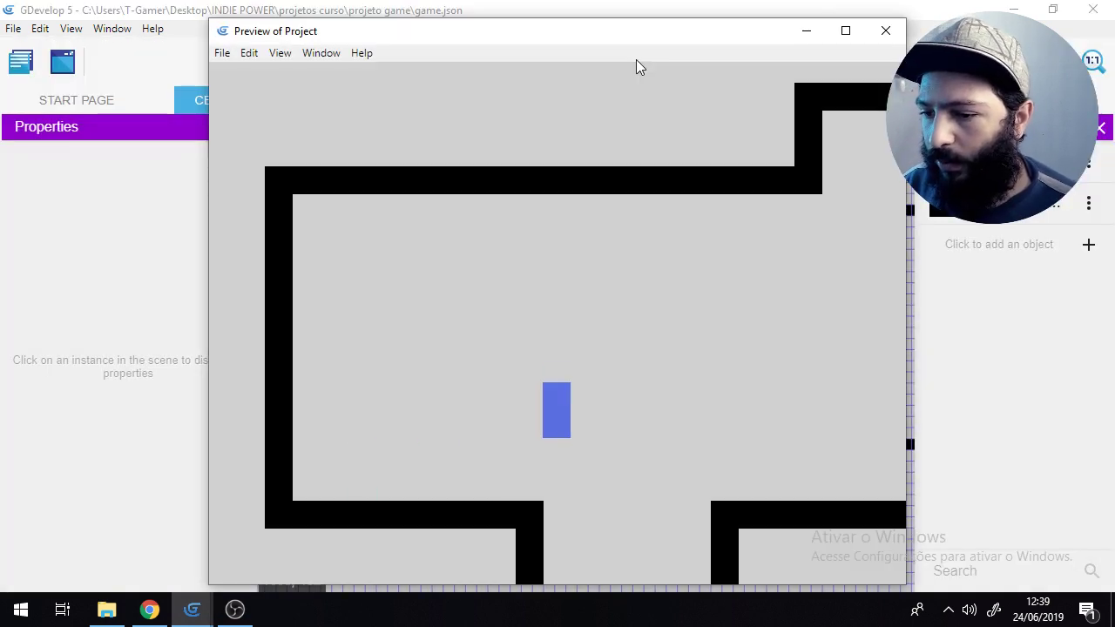
key(Right)
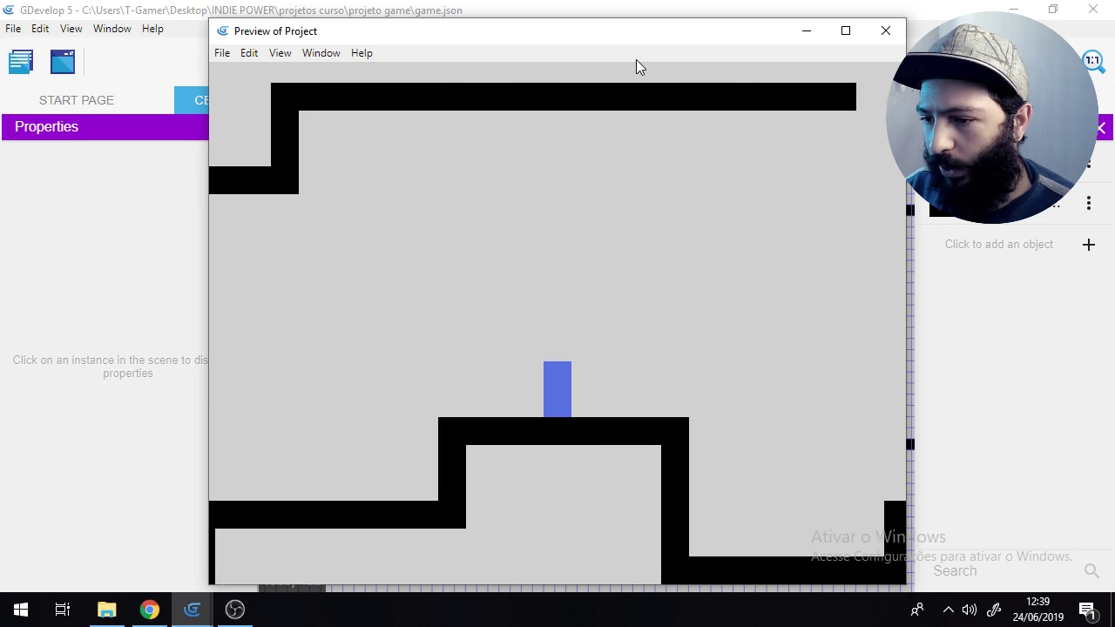
key(space)
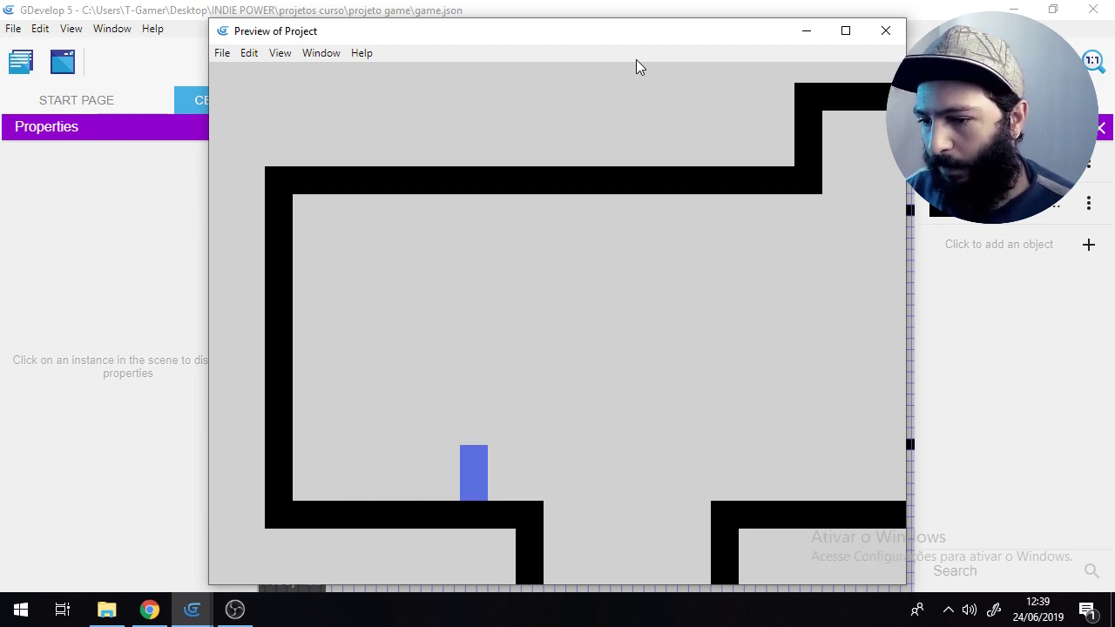
key(Right)
key(space)
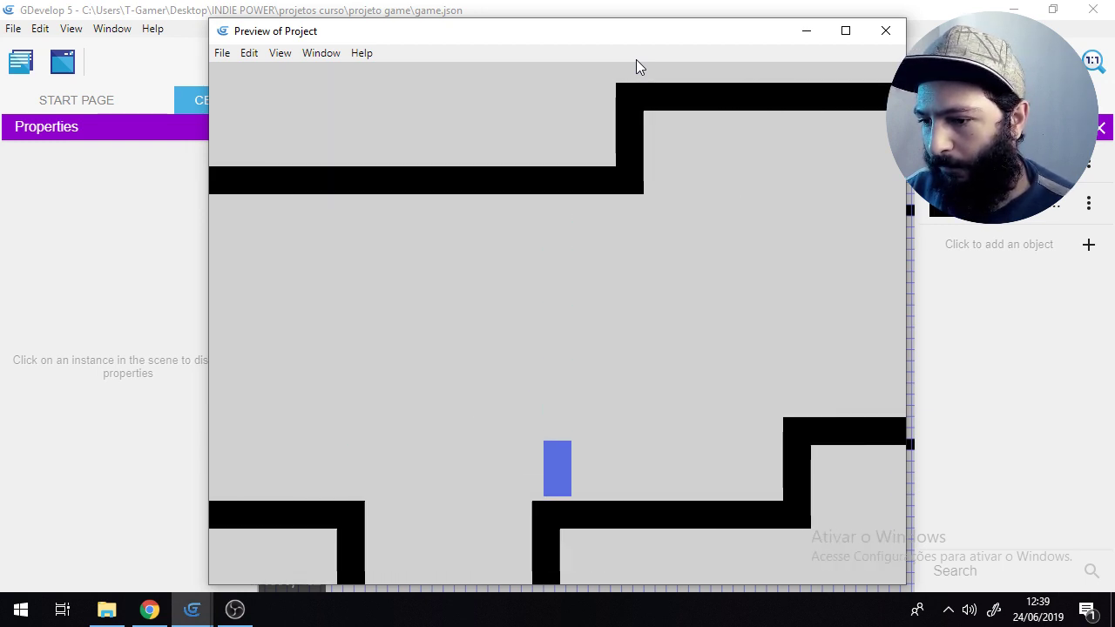
key(space)
key(space)
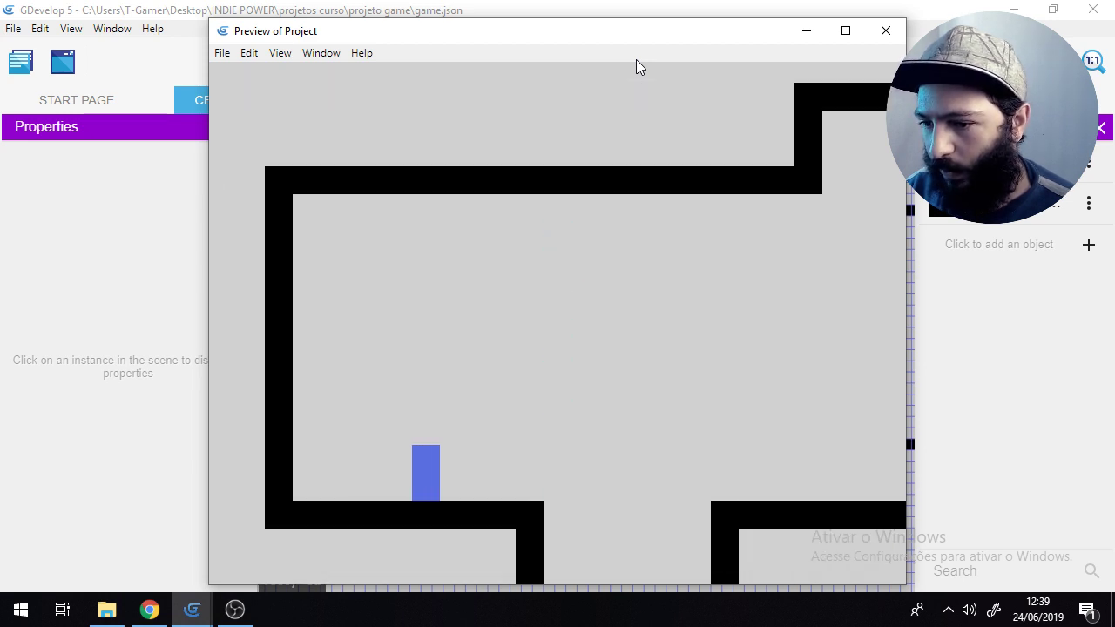
key(Right)
key(space)
key(space)
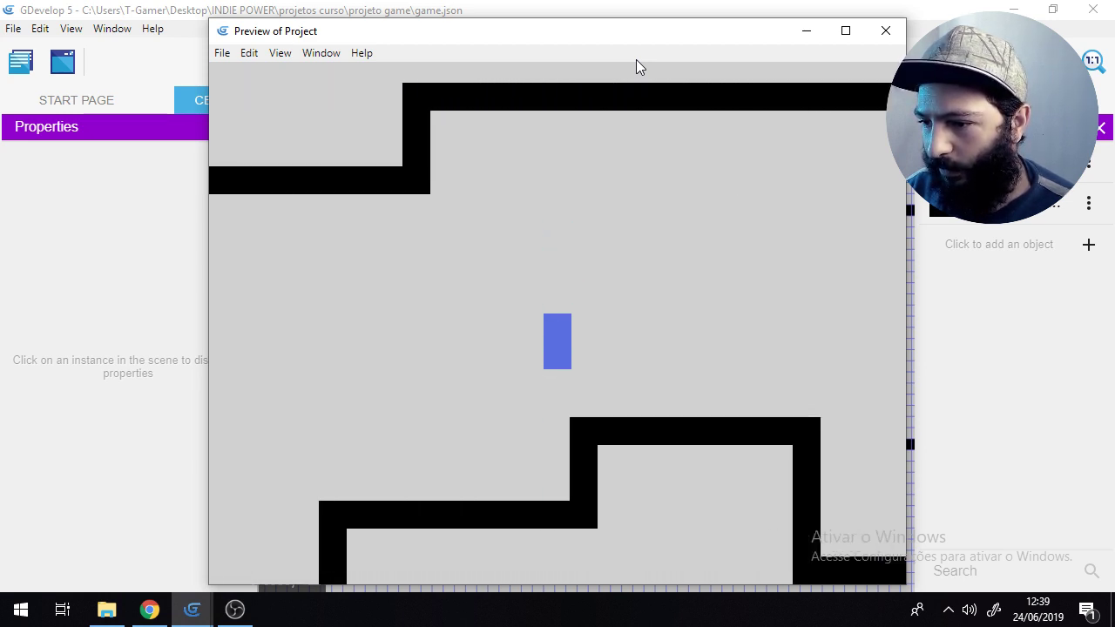
key(space)
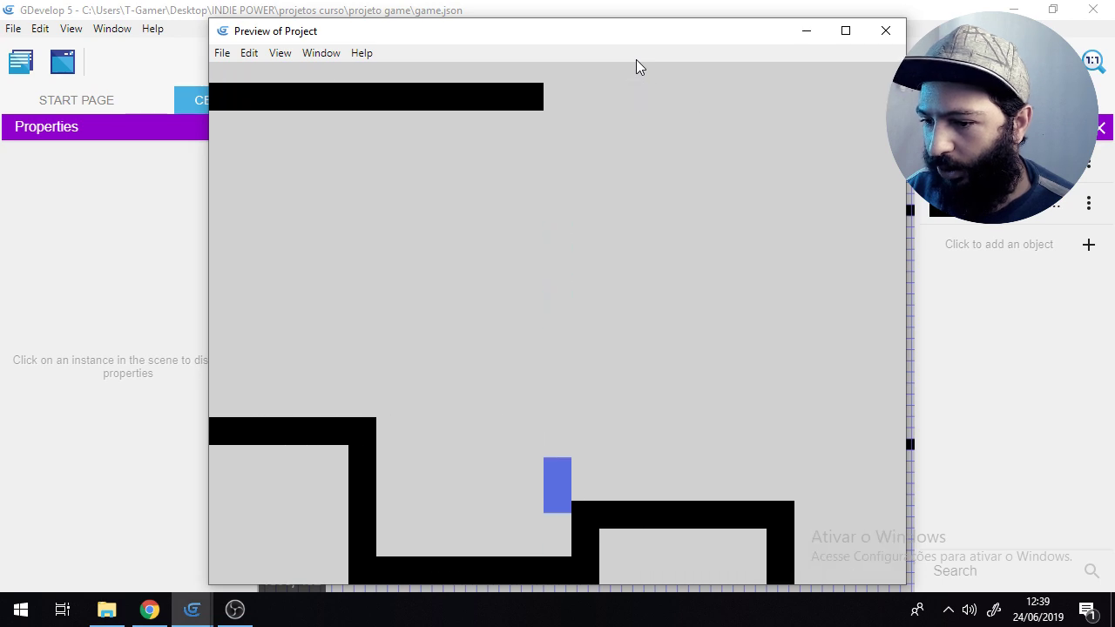
key(space)
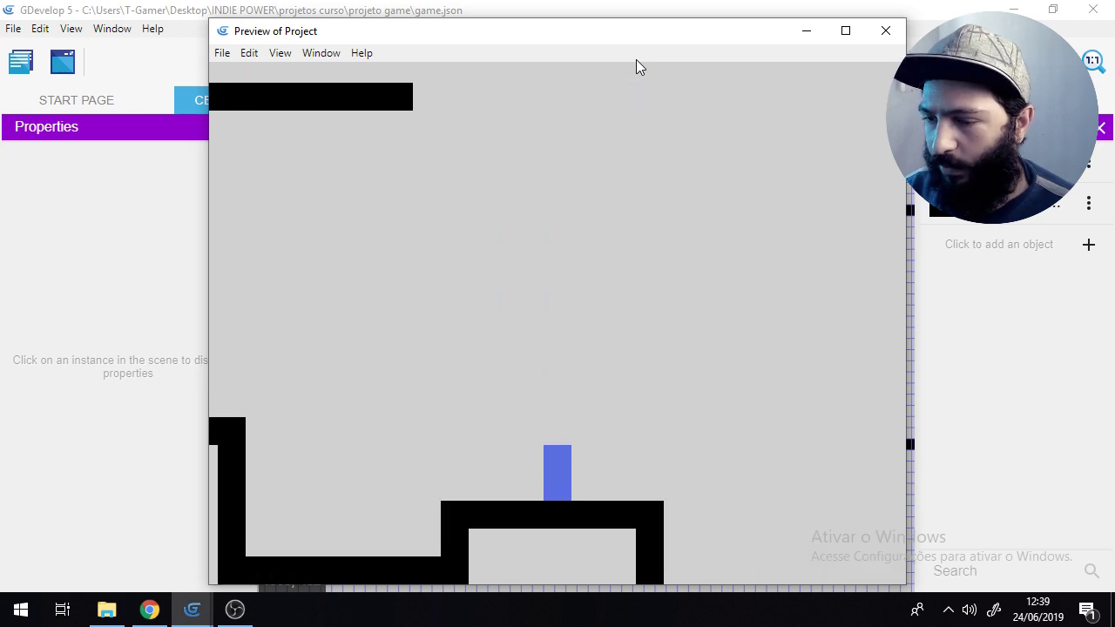
click(886, 34)
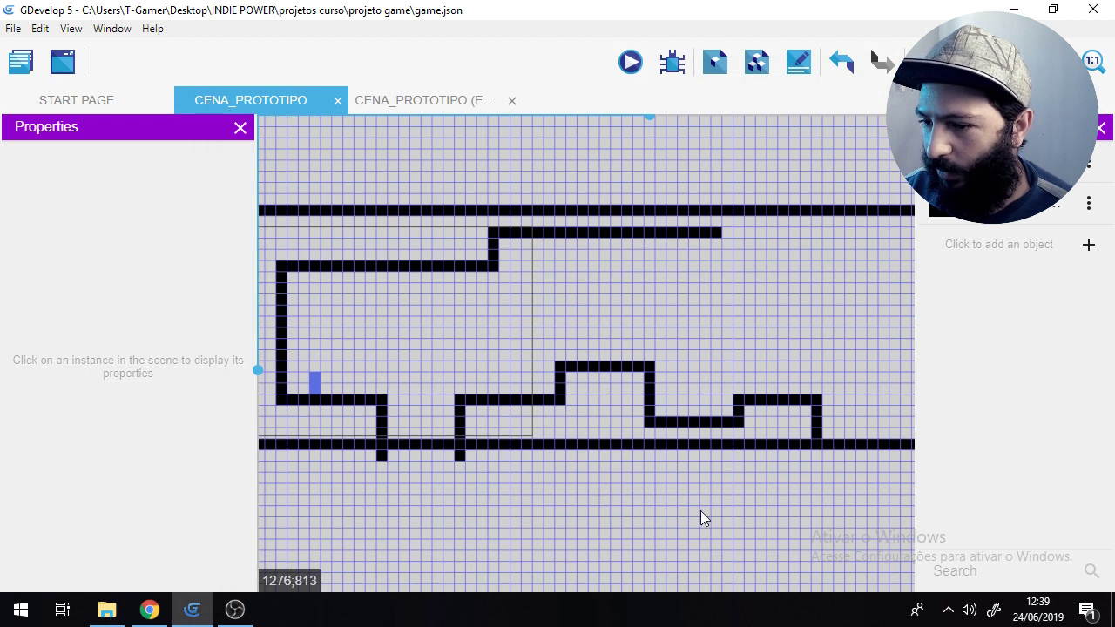
Step: Copy the short ceiling wall to the ceiling's far end, extend the ceiling to meet it, and add a shorter lowered ceiling at X 1408, Y 96
middle_drag(679, 320, 578, 332)
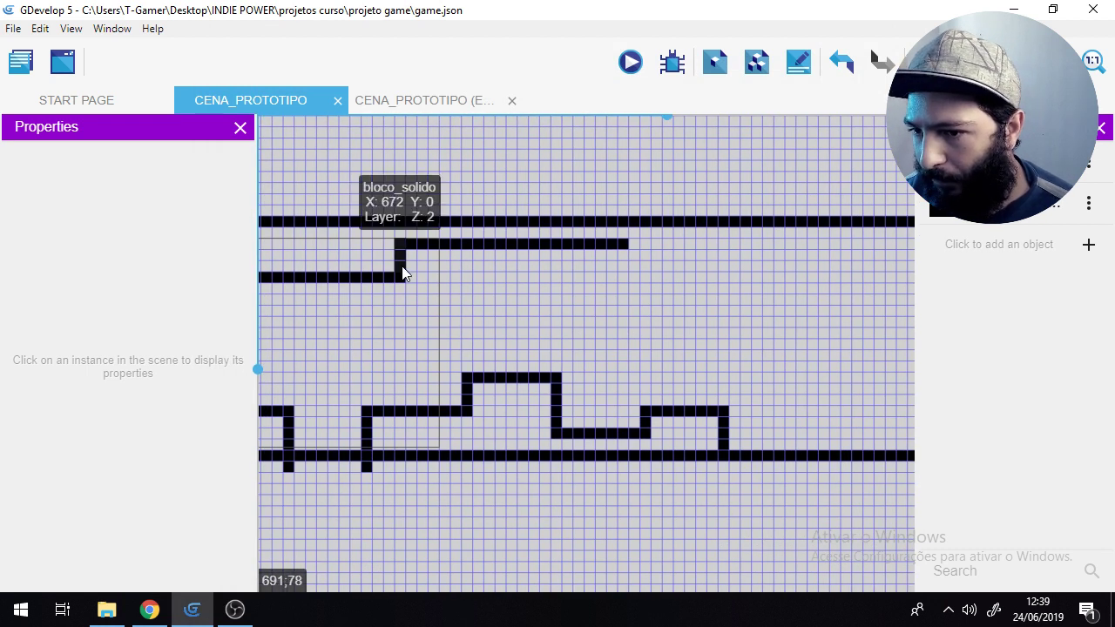
ctrl+drag(402, 267, 666, 269)
click(623, 245)
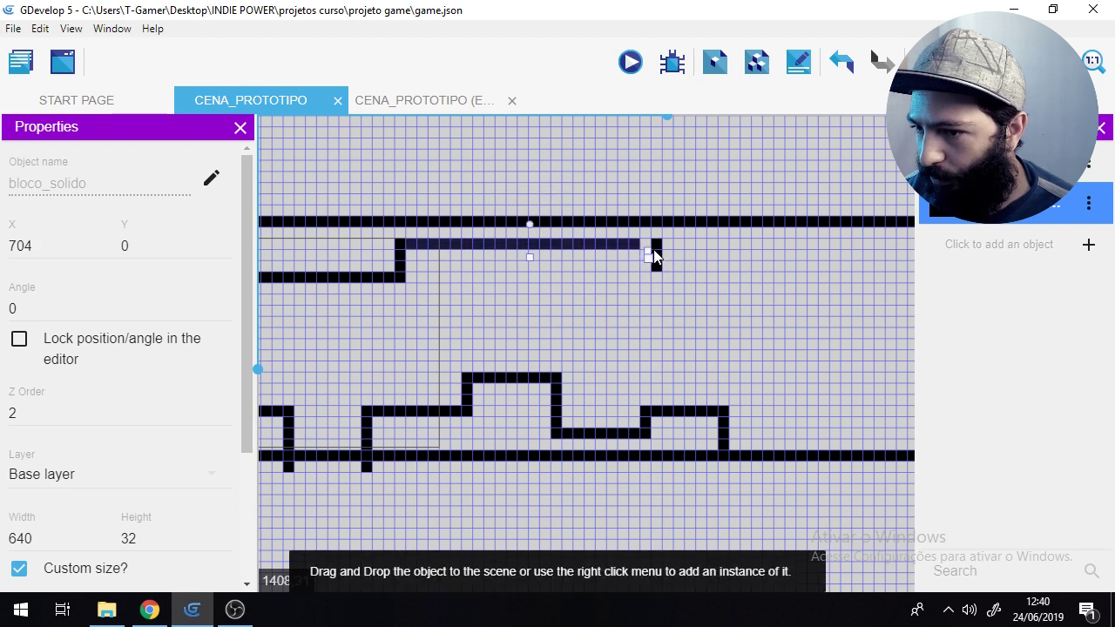
ctrl+drag(620, 249, 866, 285)
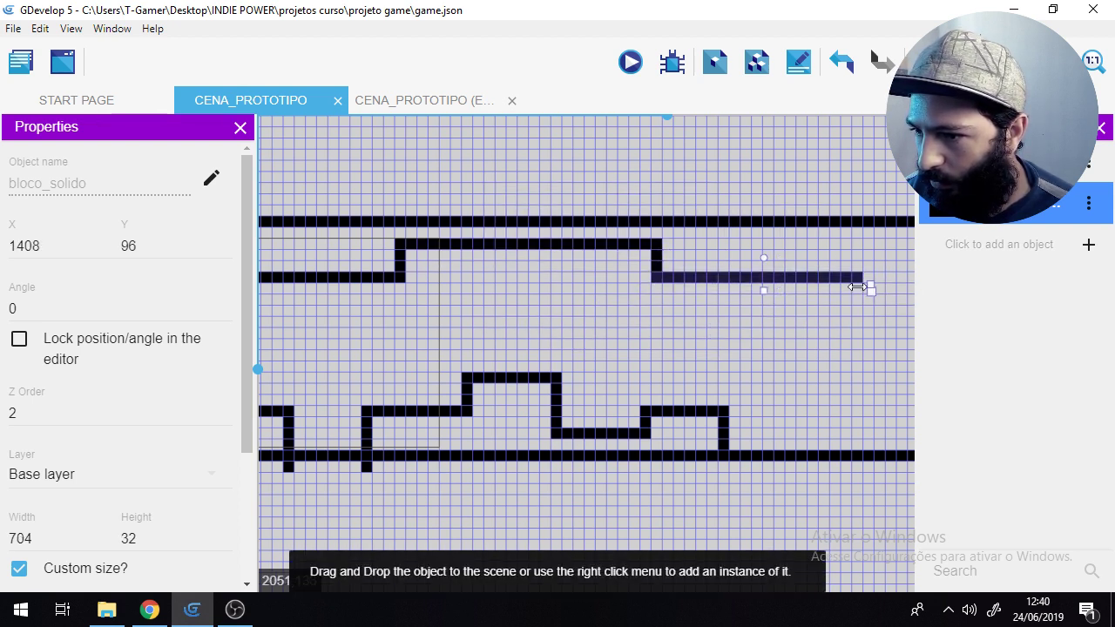
click(775, 376)
Step: Duplicate the last wall at X 1792, Y 512 and copy the last platform onto it to form the far side of a second gap
scroll(720, 384, right, 5)
scroll(533, 398, down, 1)
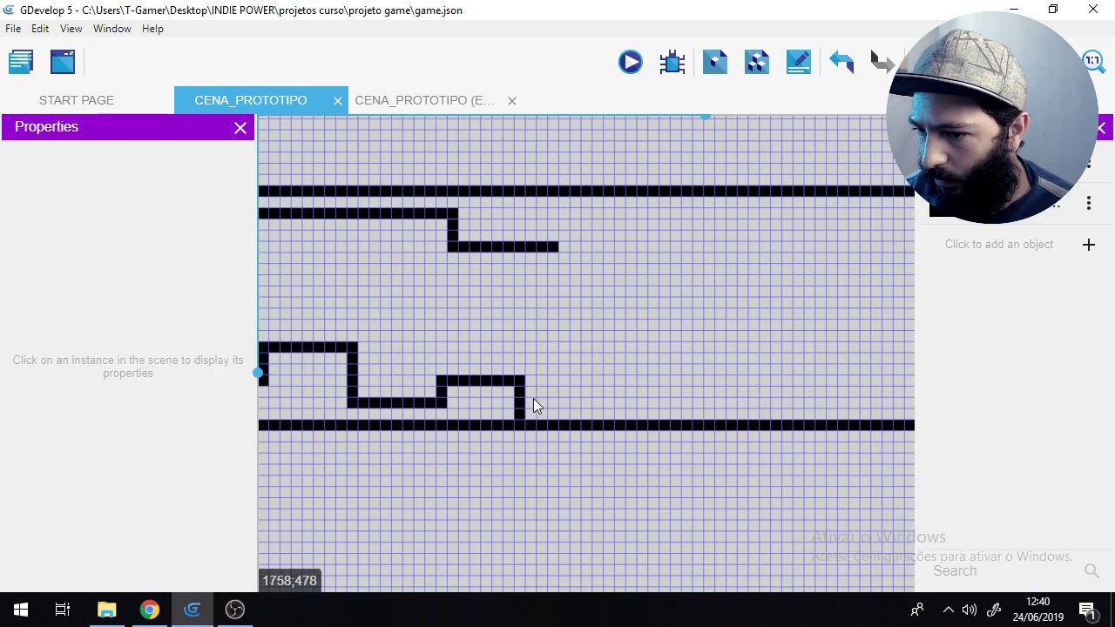
ctrl+drag(519, 403, 591, 399)
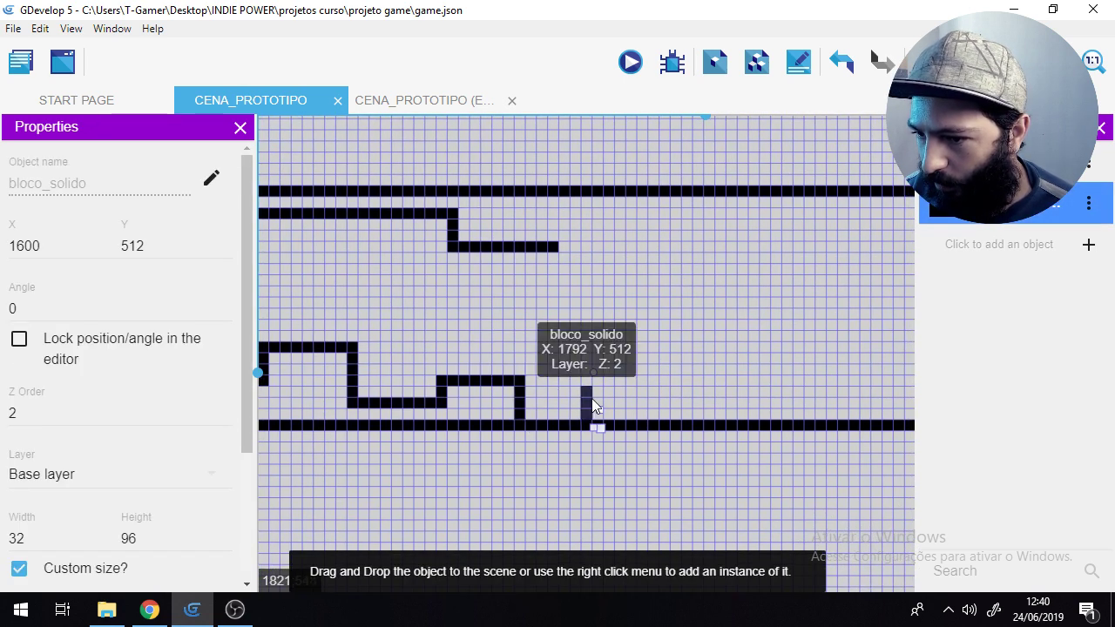
click(497, 383)
ctrl+drag(466, 386, 605, 385)
click(453, 315)
Step: Move the alma_personagem character onto the platform just before the second gap
scroll(590, 281, left, 6)
scroll(590, 281, down, 1)
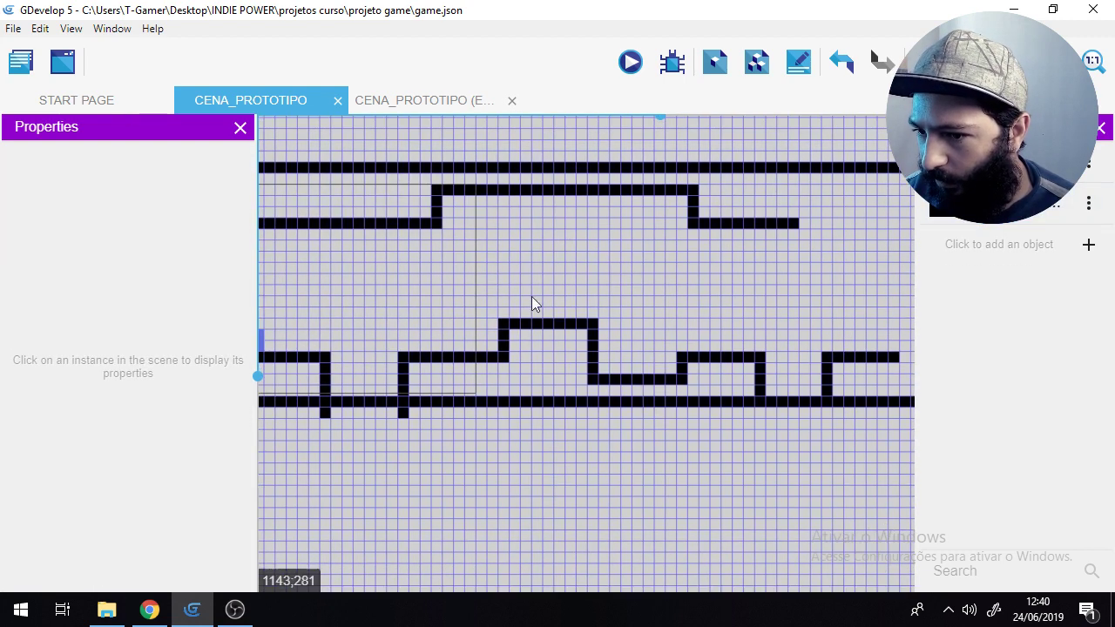
scroll(591, 272, left, 1)
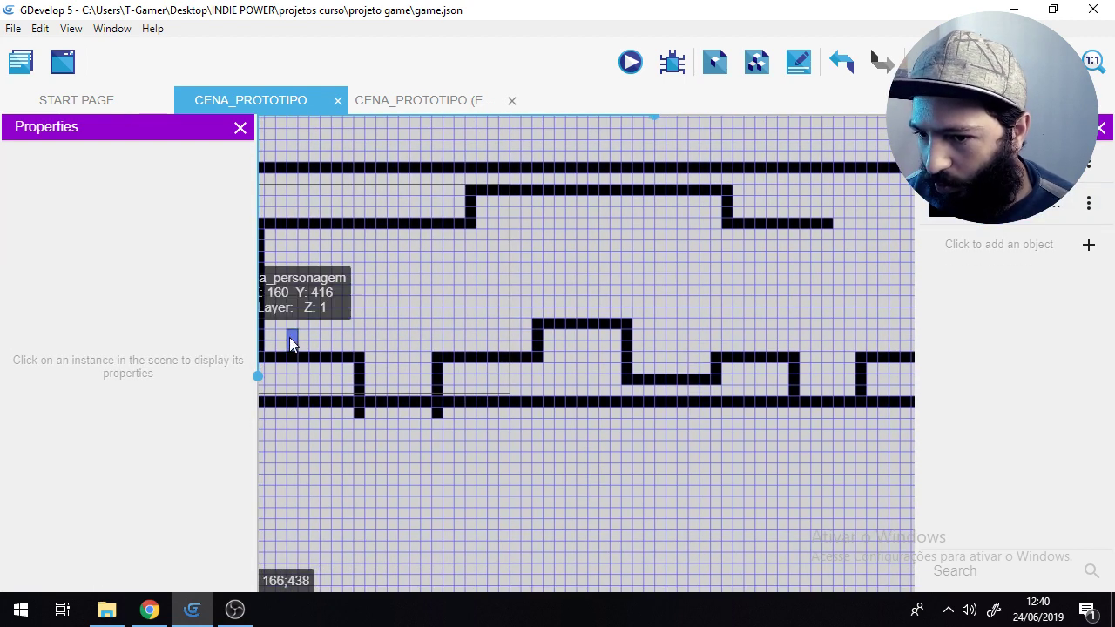
drag(289, 338, 577, 254)
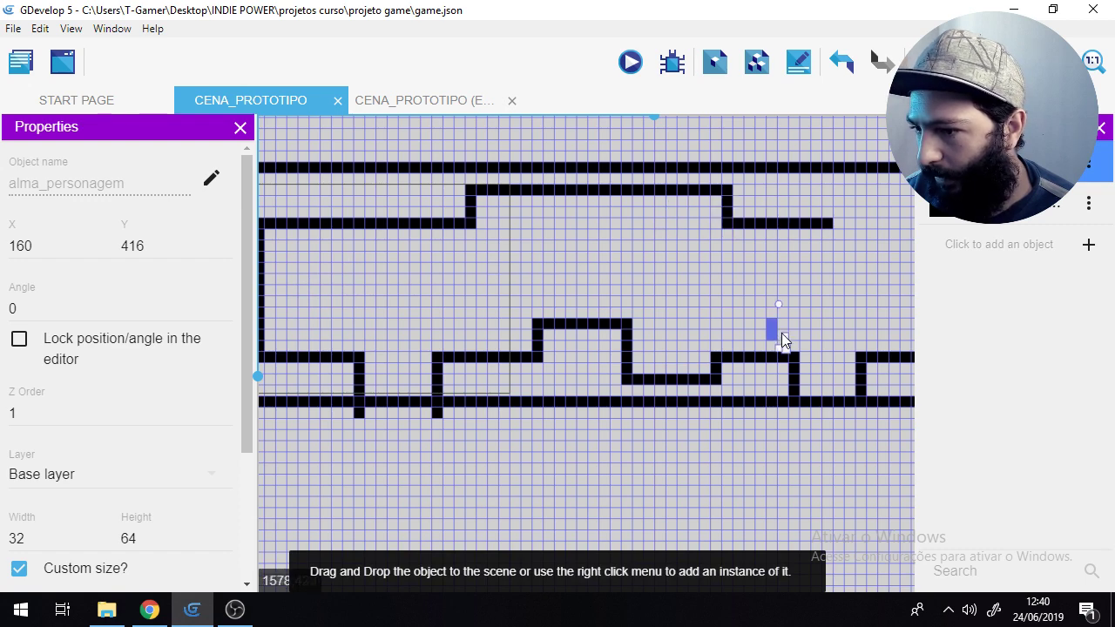
click(819, 285)
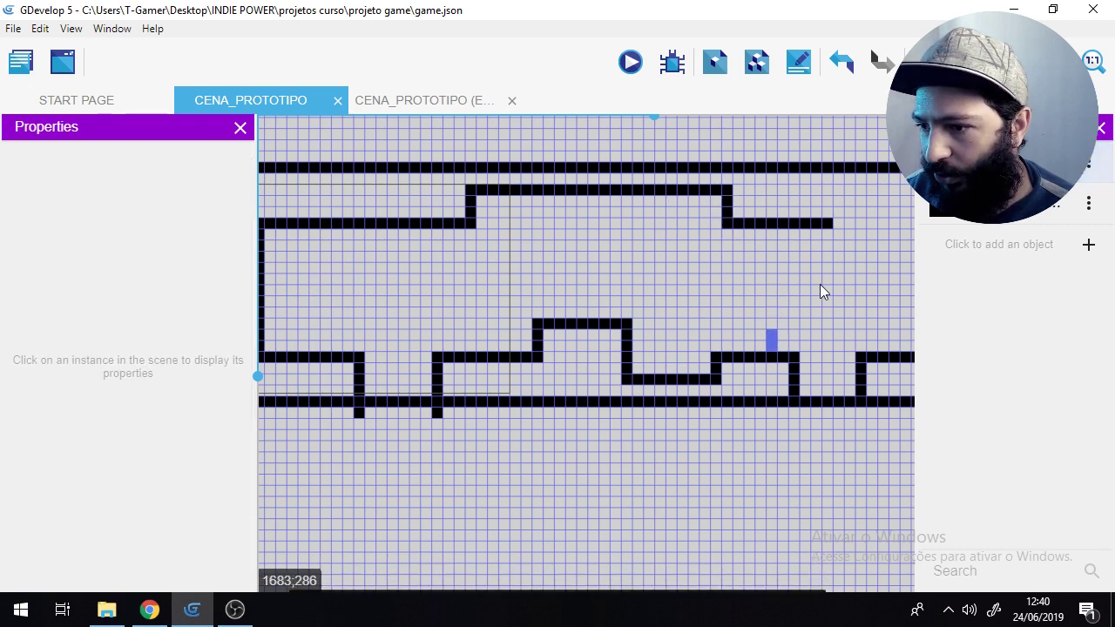
Step: Raise the platform beyond the second gap by two grid cells and make its supporting wall reach up to it
middle_drag(819, 284, 445, 367)
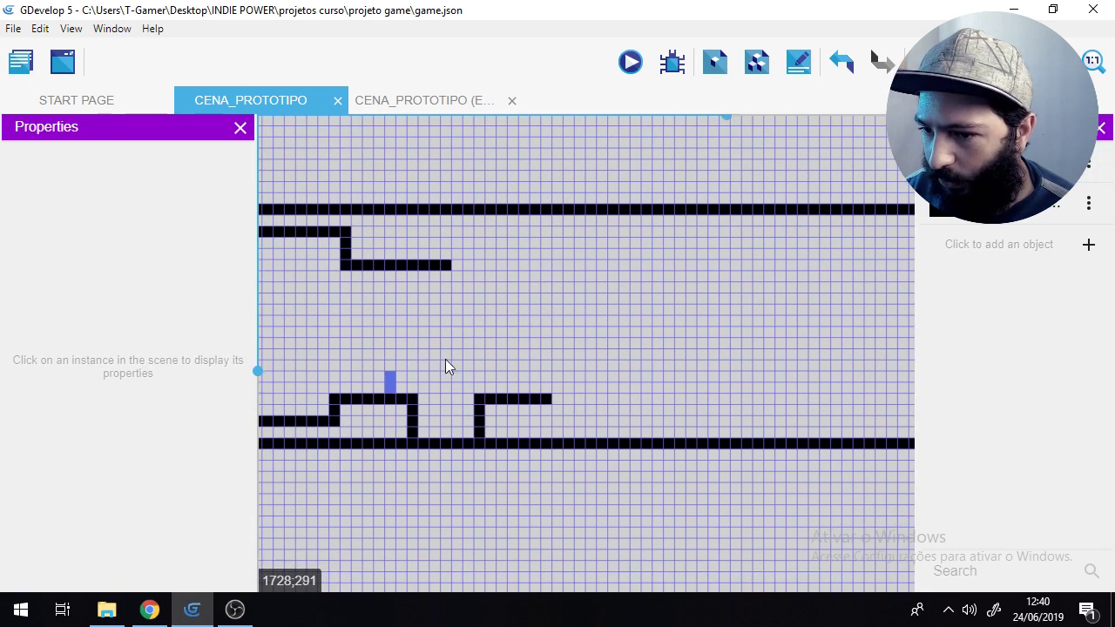
mouse_move(506, 399)
mouse_down()
mouse_move(502, 380)
mouse_move(513, 380)
mouse_up()
drag(479, 425, 490, 450)
click(523, 221)
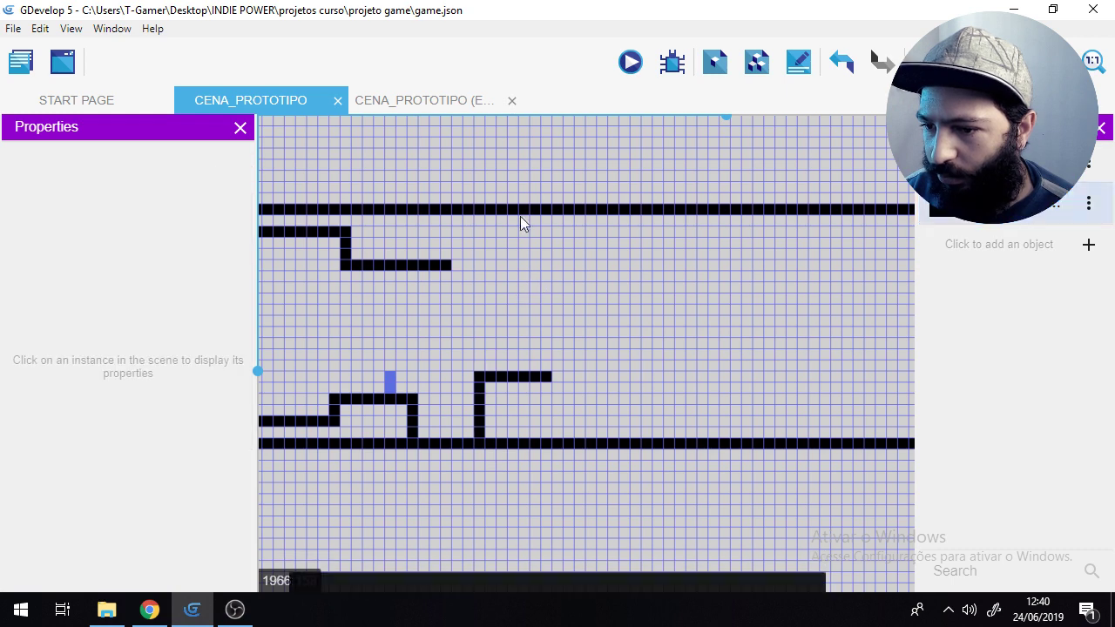
Step: Preview the scene and test jumping back and forth across the second gap onto the raised platform
click(630, 63)
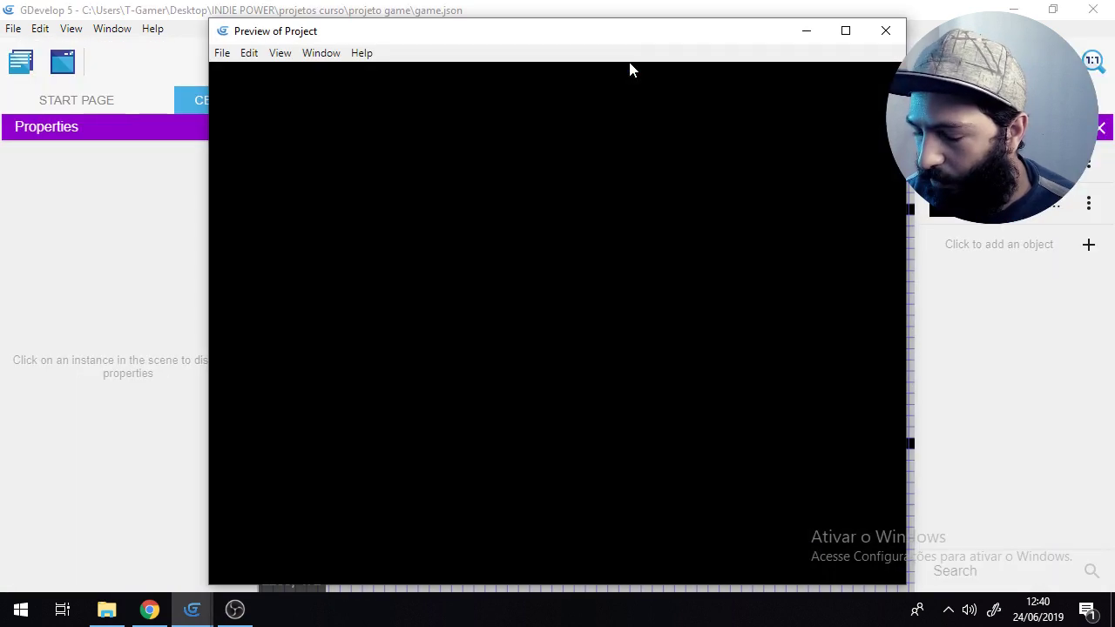
key(Right)
key(space)
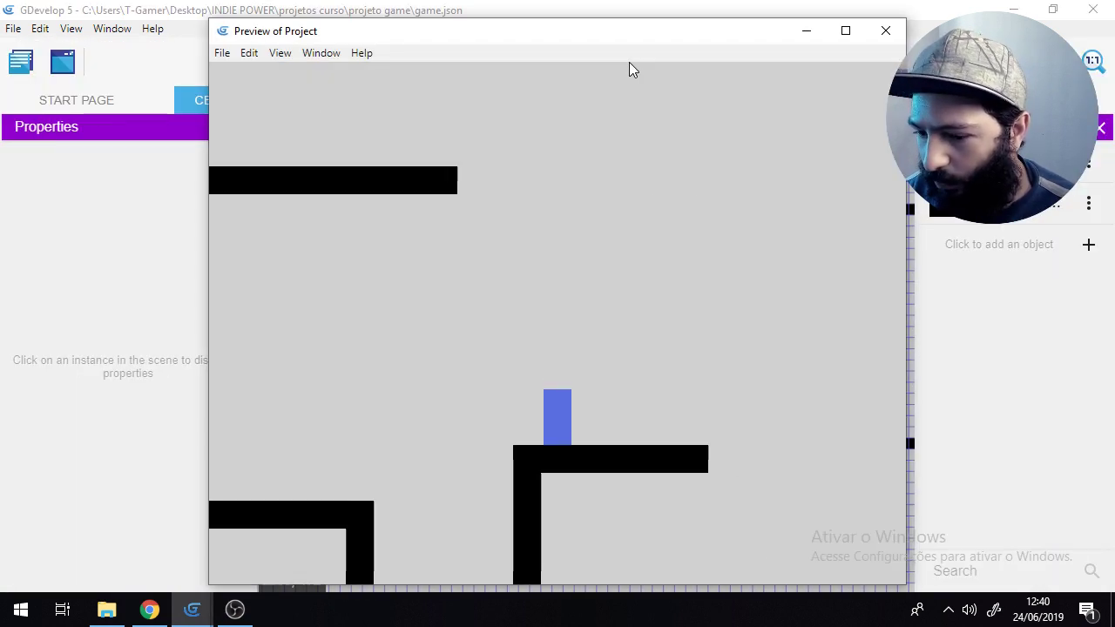
key(Left)
key(space)
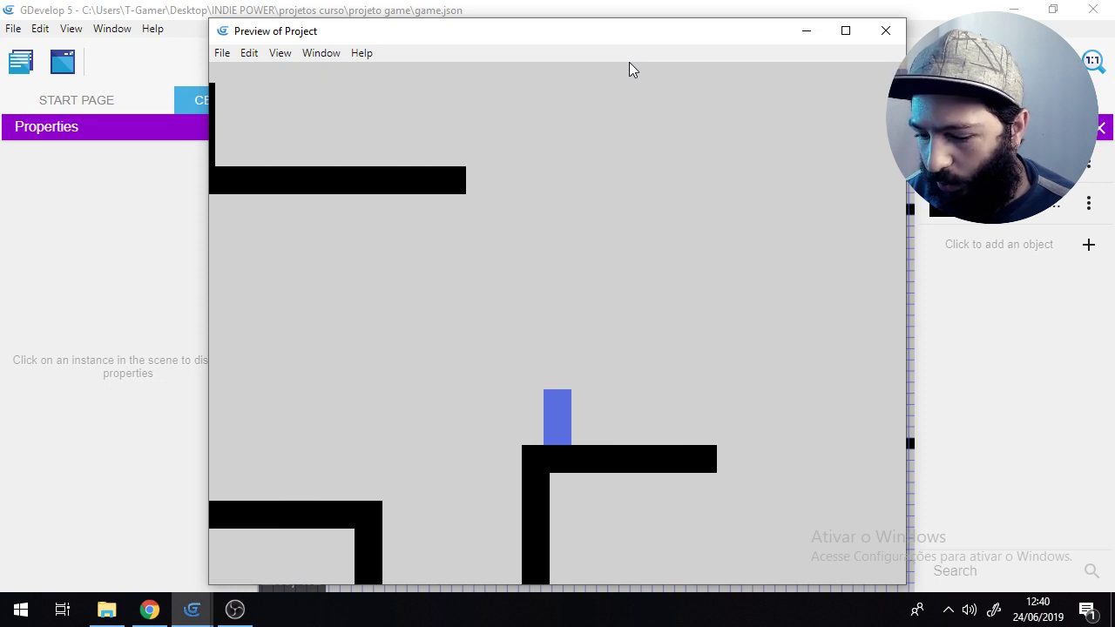
key(Right)
key(space)
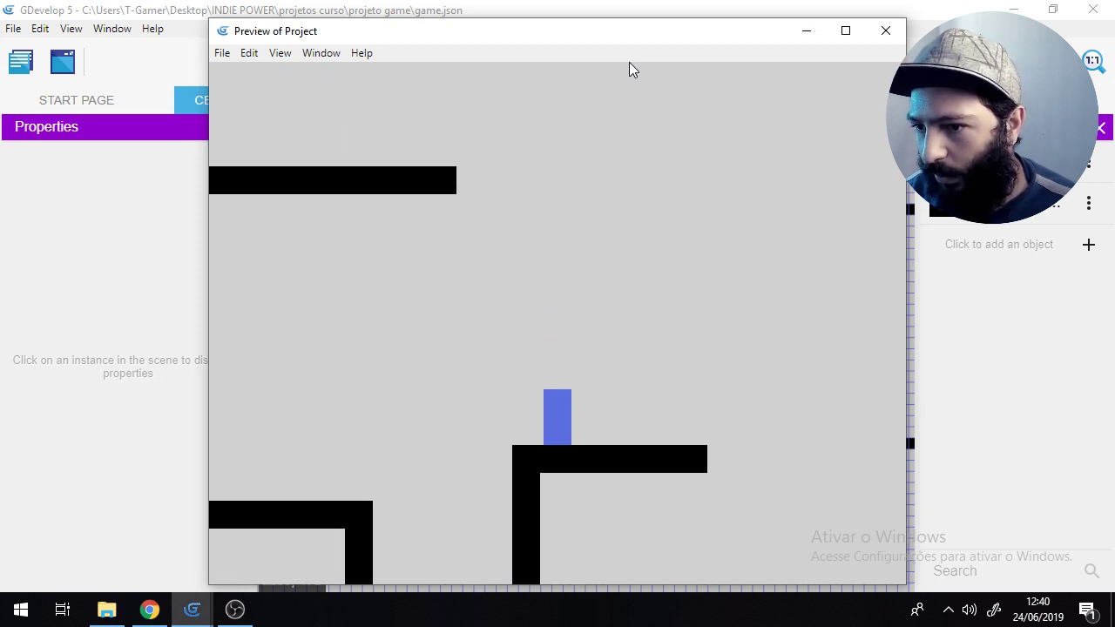
key(Right)
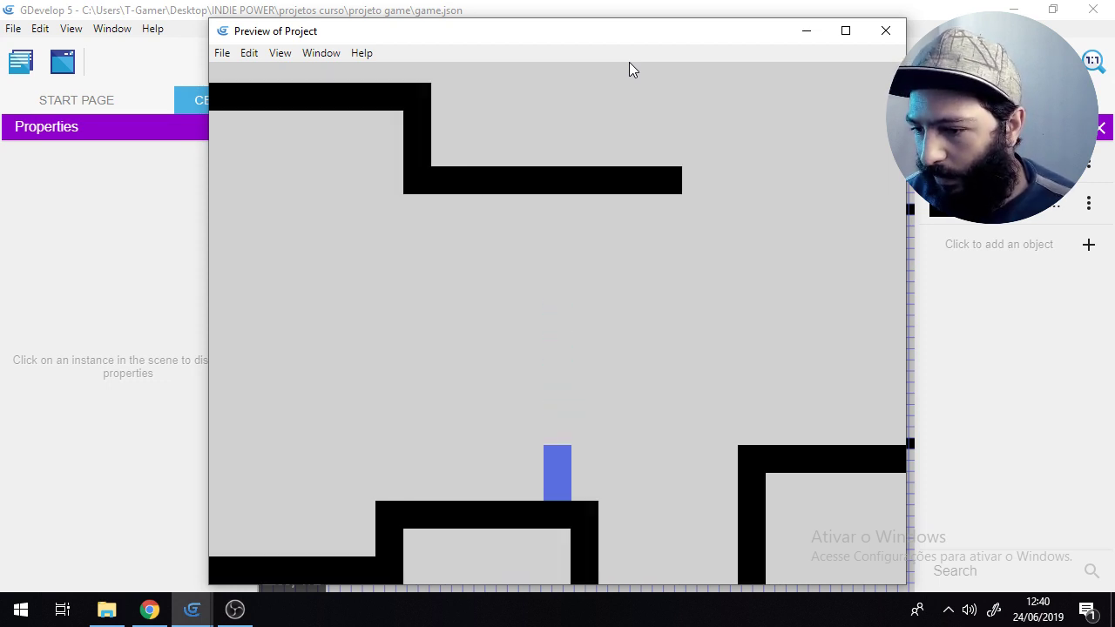
key(space)
key(Right)
key(space)
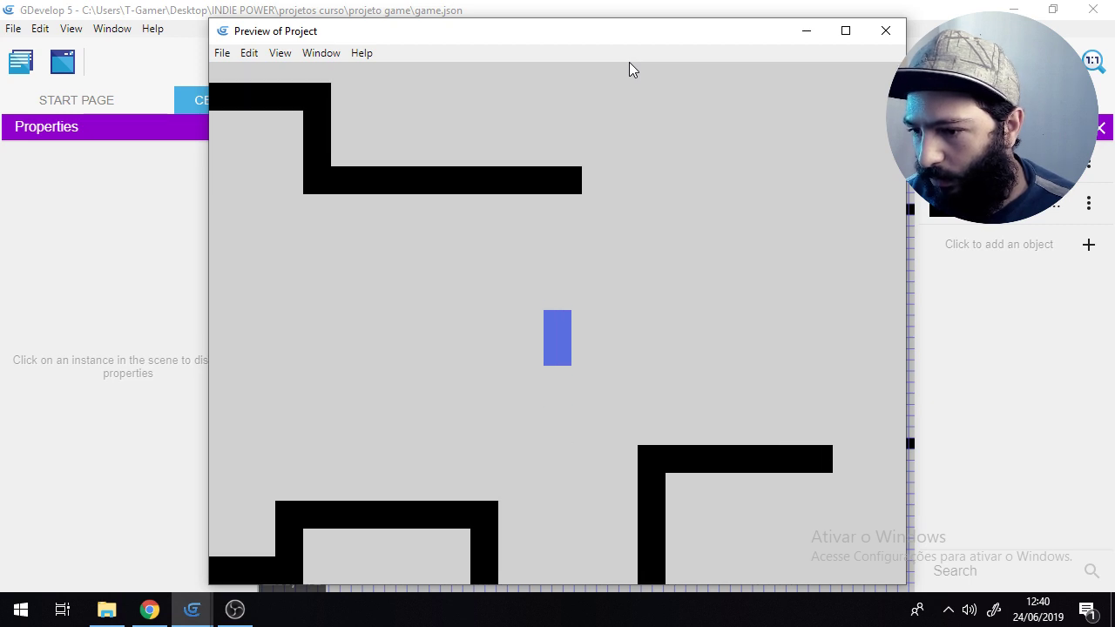
click(886, 32)
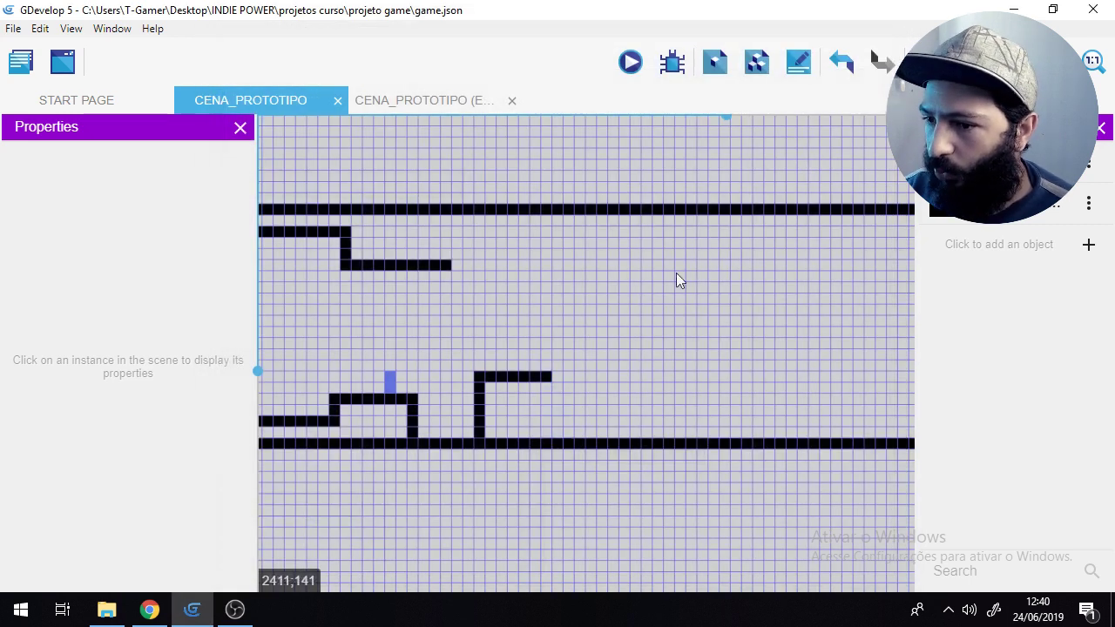
Step: Copy the short ceiling wall to the lowered ceiling's far end and add a copy of that ceiling at X 1760, Y 32
click(343, 243)
ctrl+drag(343, 243, 462, 265)
click(386, 263)
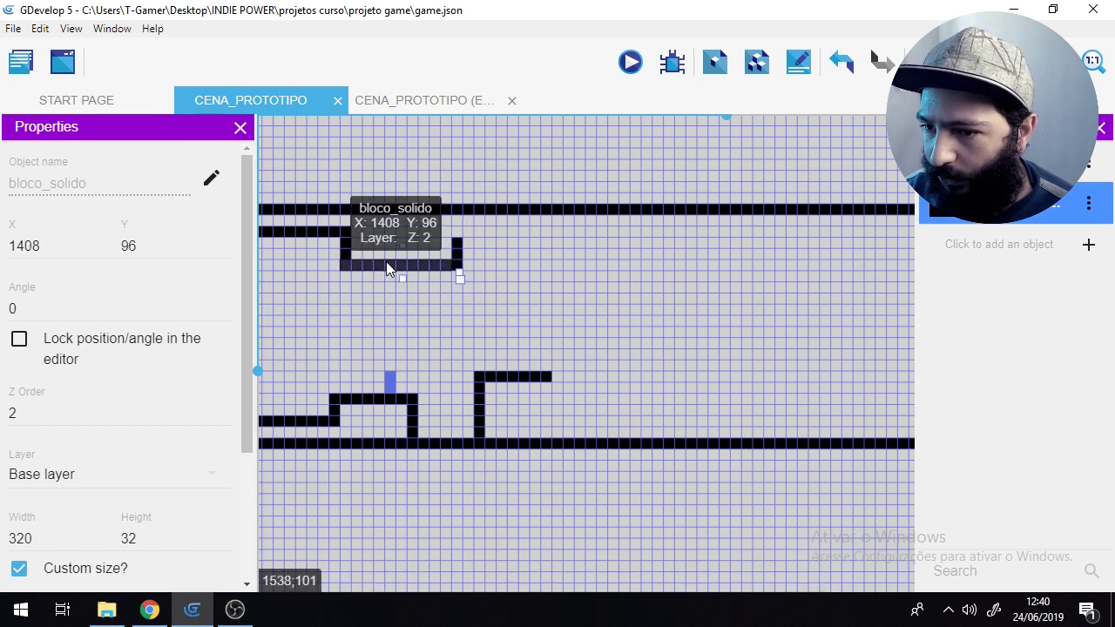
ctrl+drag(382, 264, 514, 253)
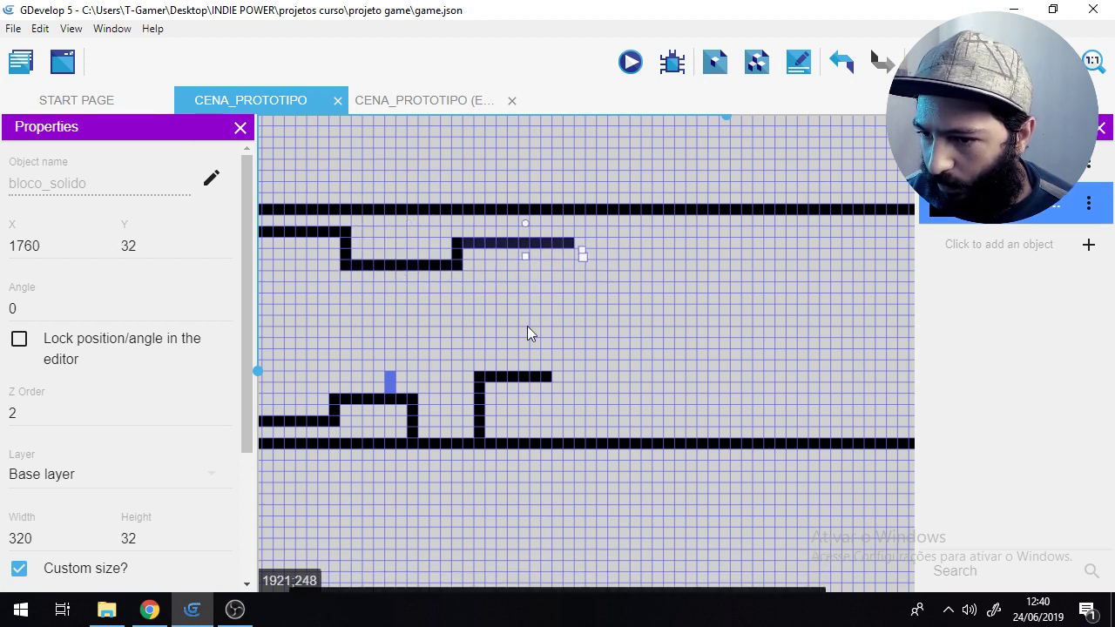
Step: Copy the raised platform beyond the second gap to X 2016, Y 480, two grid cells lower
click(527, 325)
click(541, 378)
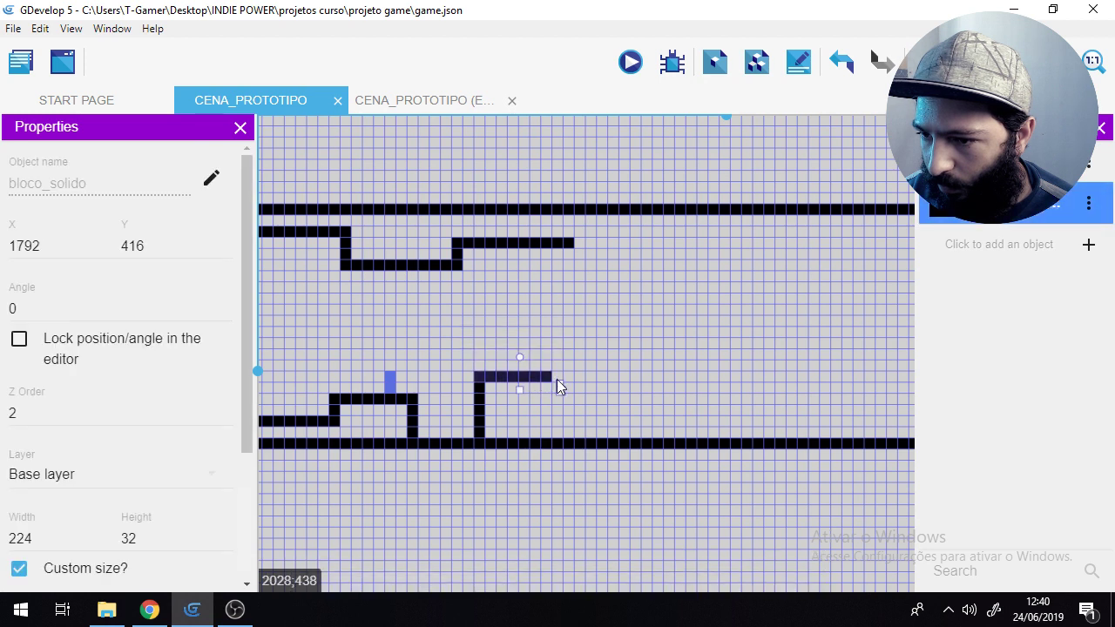
ctrl+drag(530, 376, 626, 410)
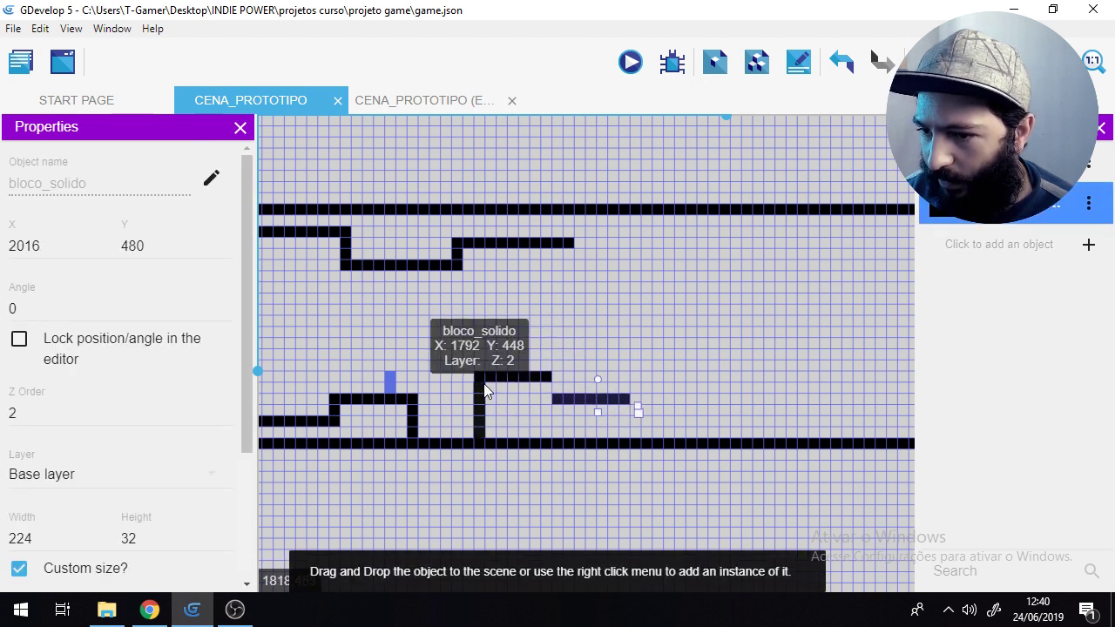
Step: Lengthen the raised platform and link it to the lower one with a copied wall at X 2080, Y 416, 96 high
click(479, 392)
ctrl+drag(479, 392, 641, 403)
click(546, 384)
click(580, 419)
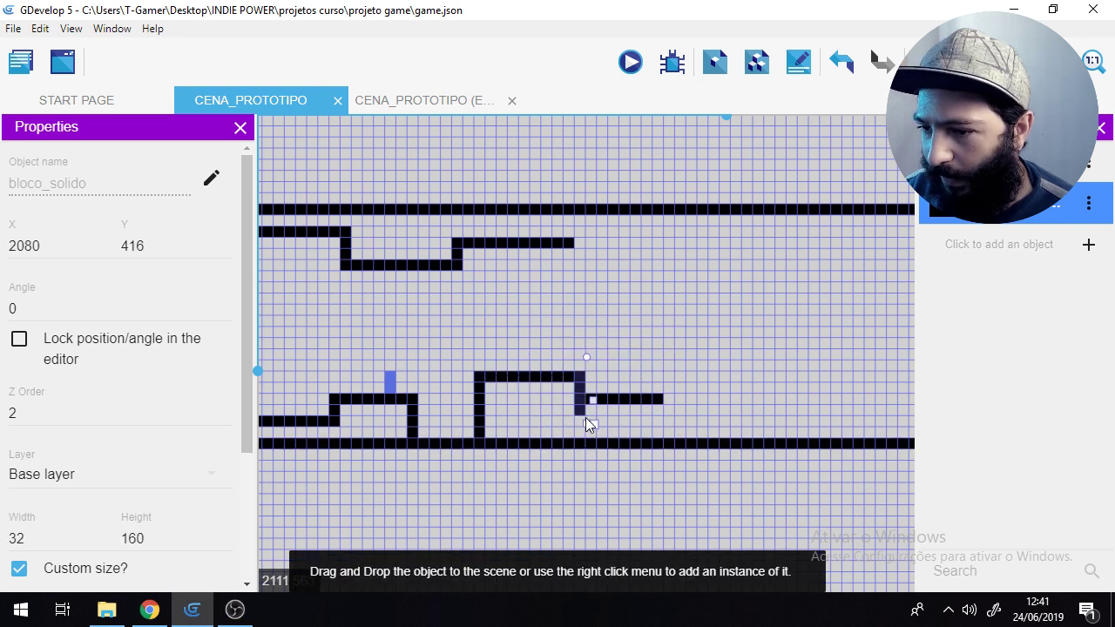
drag(586, 417, 585, 399)
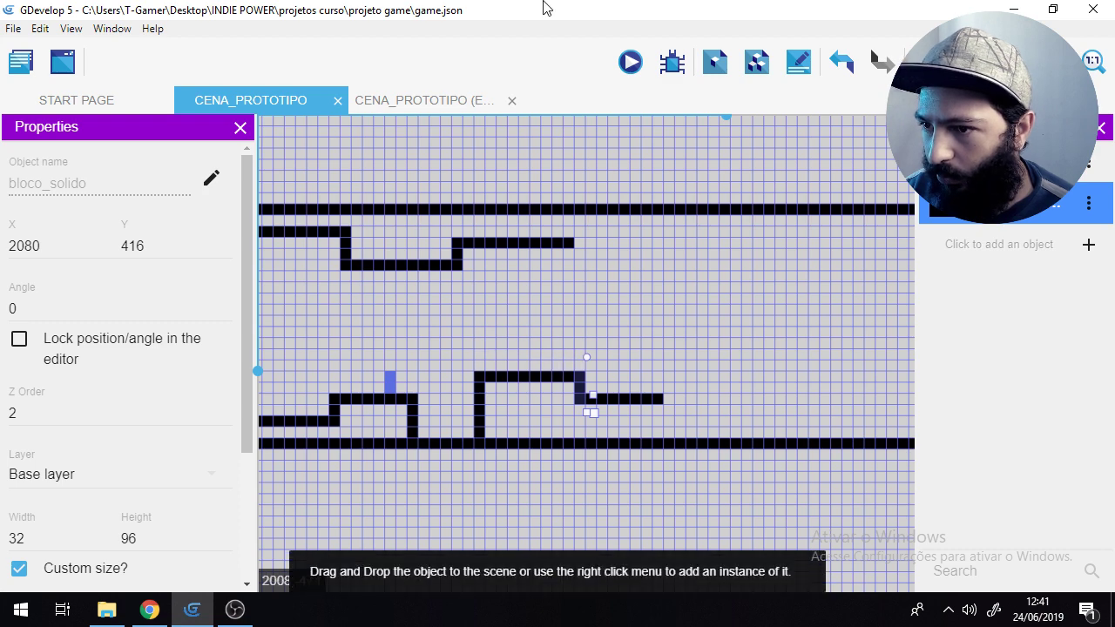
Step: Preview the scene and test jumping the second gap and dropping down to the new lower platform
click(632, 64)
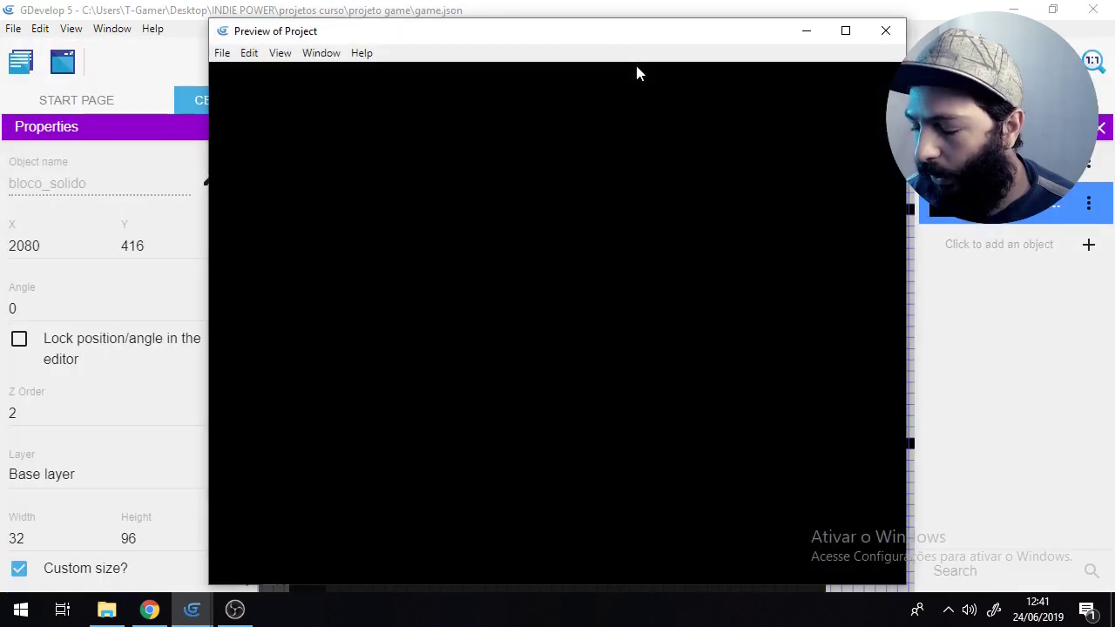
key(Left)
key(space)
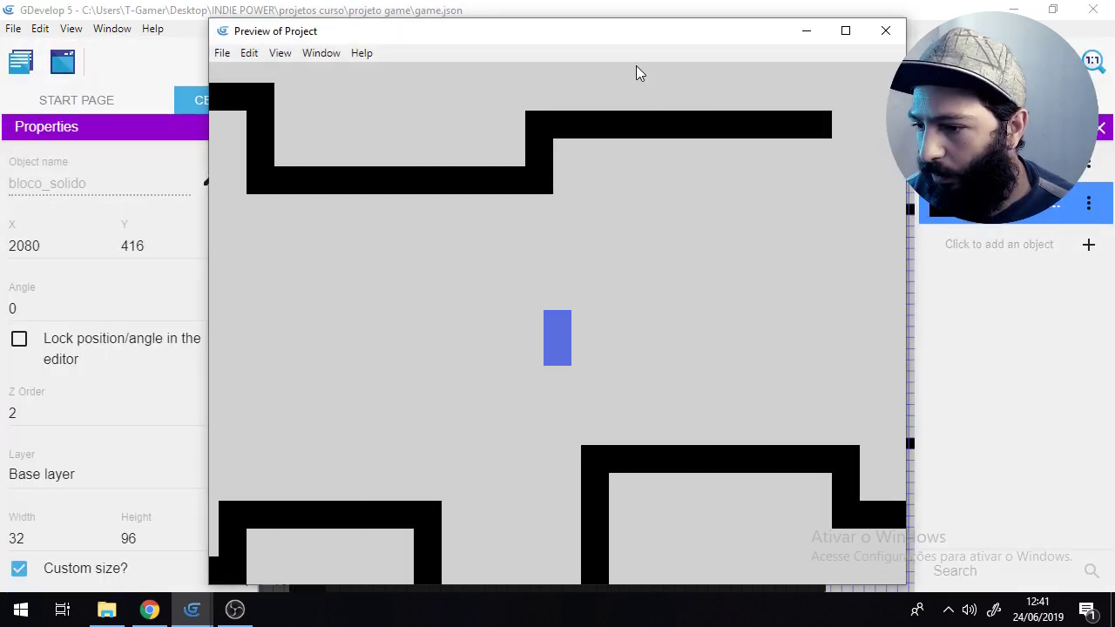
key(Right)
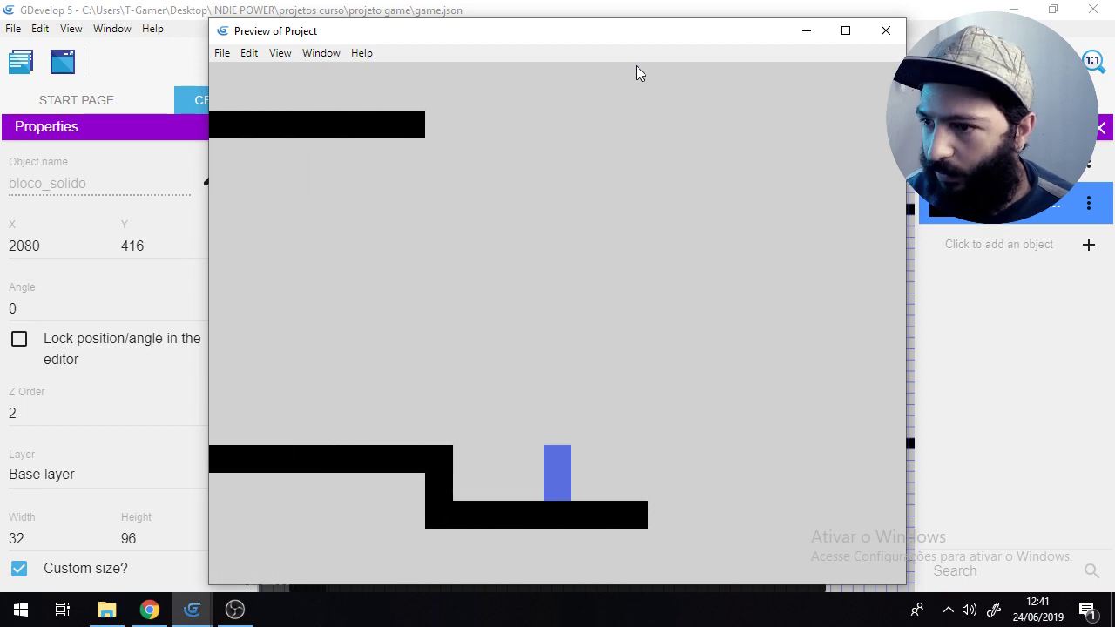
click(885, 33)
click(677, 380)
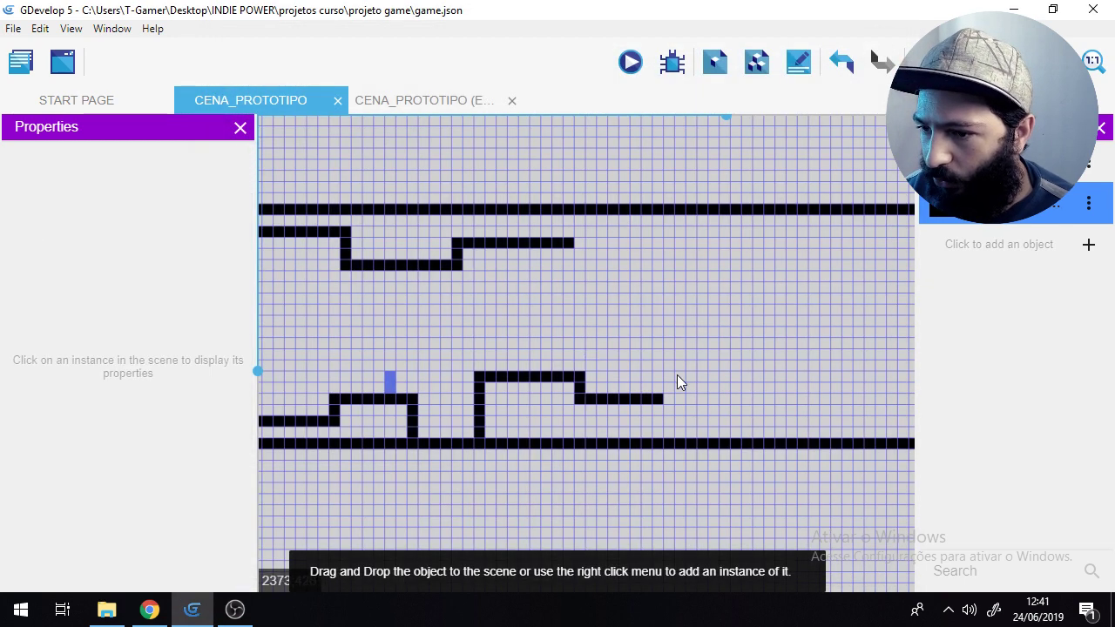
Step: Copy the lower platform up as a lowered ceiling section starting at X 2176 and extend the preceding ceiling to reach it
click(607, 402)
drag(646, 321, 641, 287)
click(571, 245)
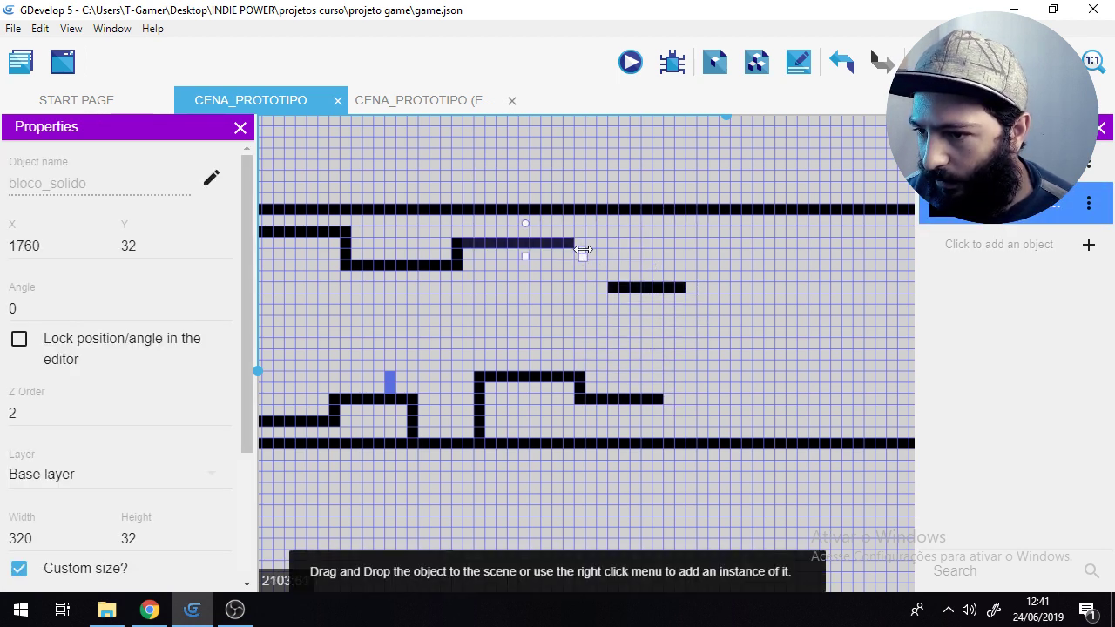
drag(611, 254, 621, 252)
click(622, 252)
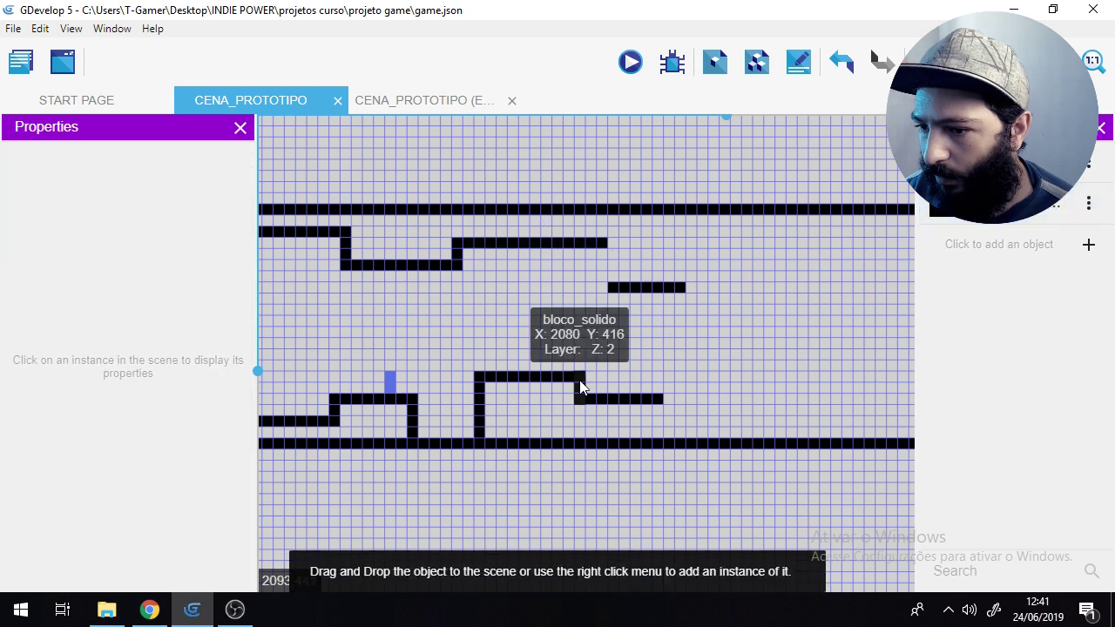
Step: Copy the short step wall to X 2176, Y 32 and lengthen it down to the new lowered ceiling section
click(580, 387)
drag(579, 388, 621, 270)
click(620, 262)
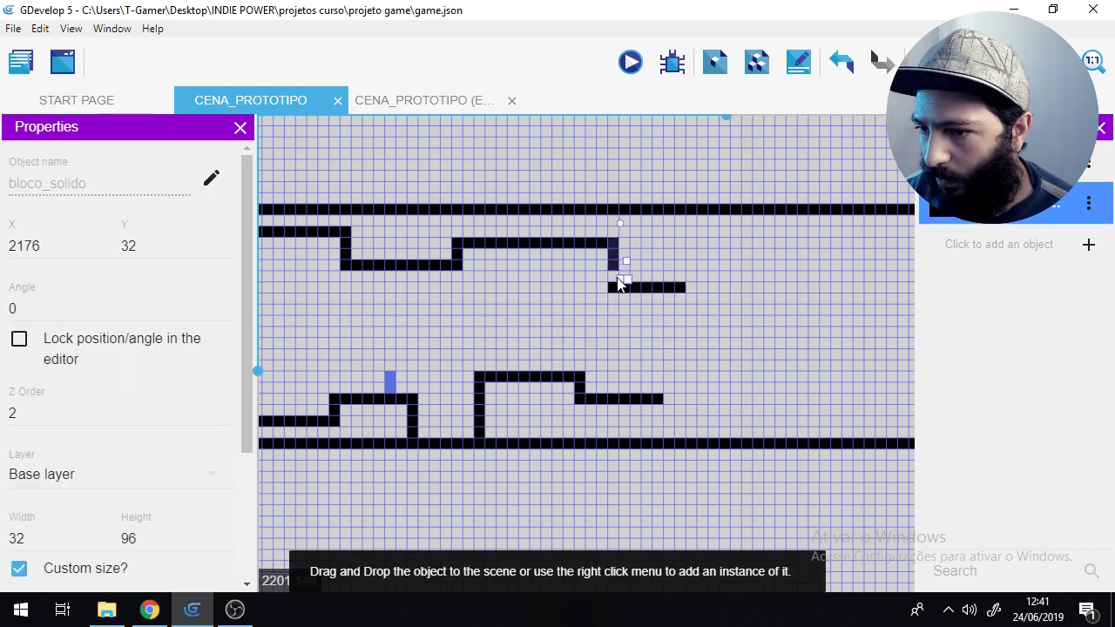
click(746, 375)
Step: Widen the lower platform to 384 and copy the 128-high ceiling wall to its far end, reaching the floor
middle_drag(747, 375, 669, 336)
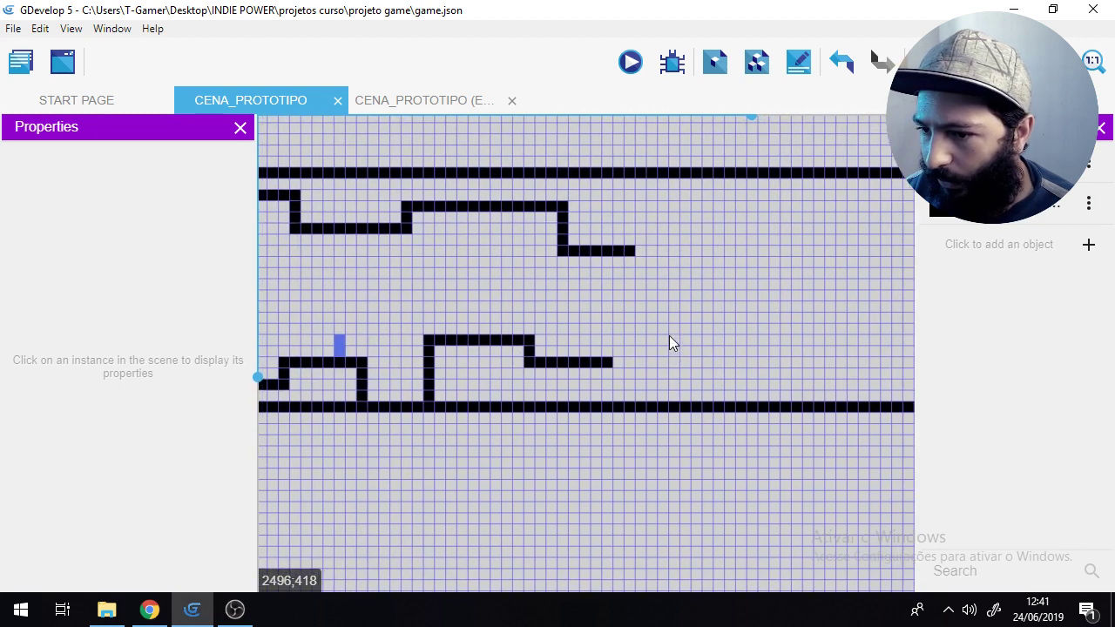
click(568, 366)
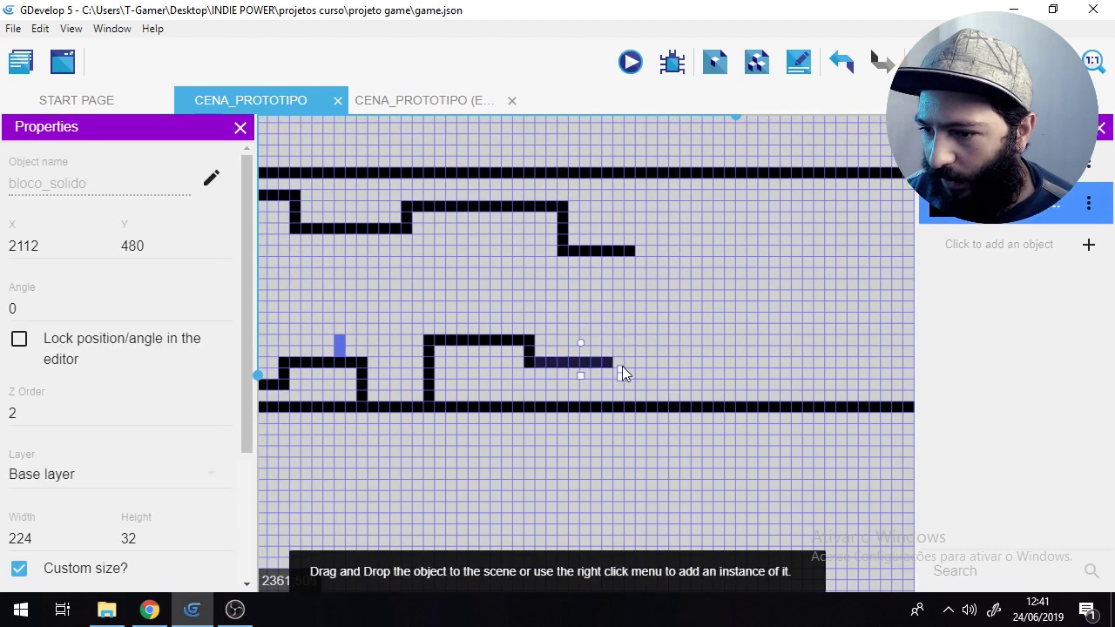
drag(622, 367, 672, 368)
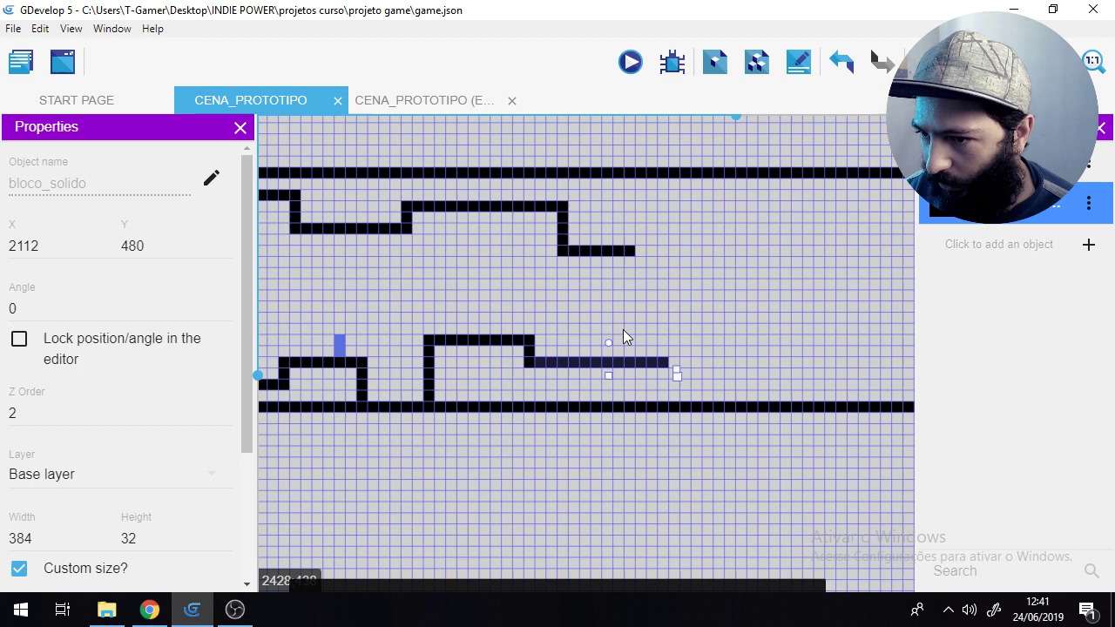
click(563, 220)
drag(563, 219, 673, 393)
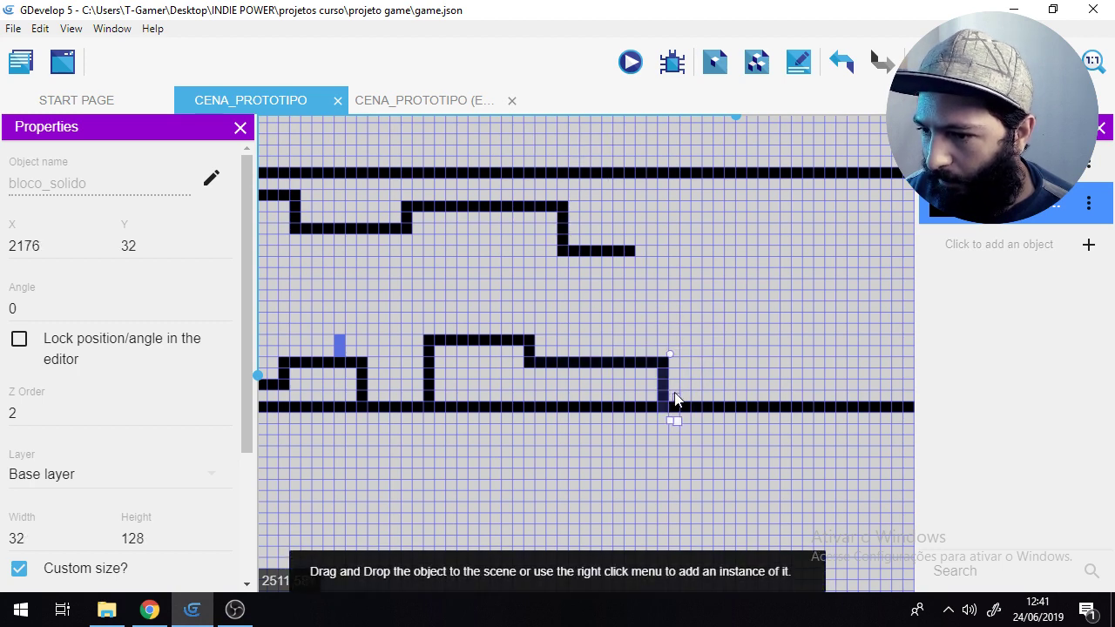
click(675, 399)
Step: Preview the scene and repeatedly test the jumps from the second gap through the passage under the new lowered ceiling
click(630, 63)
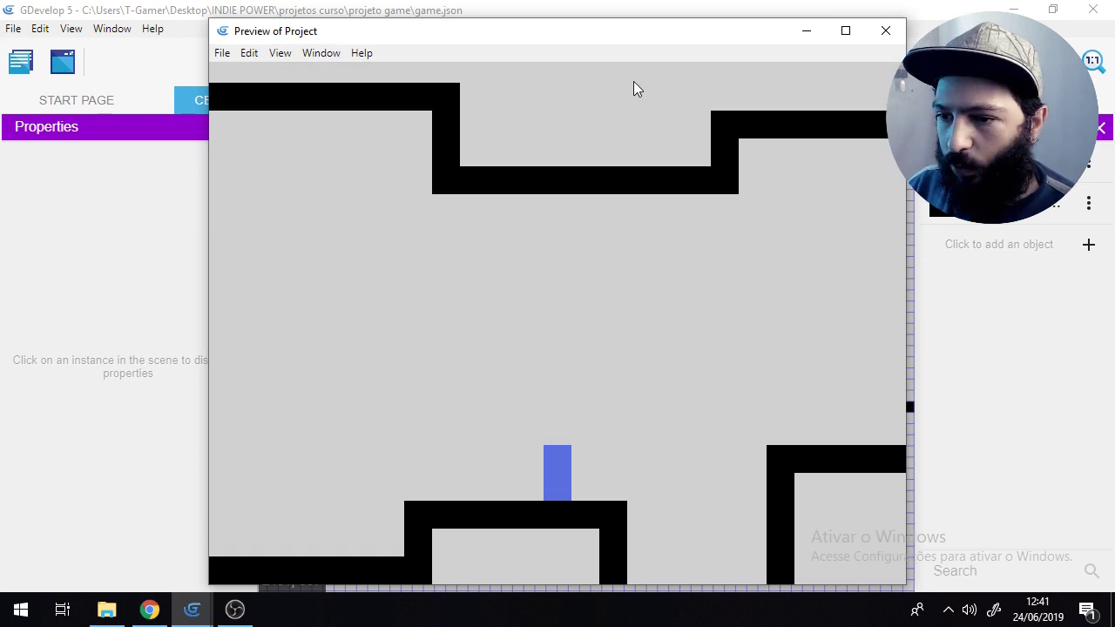
key(Right)
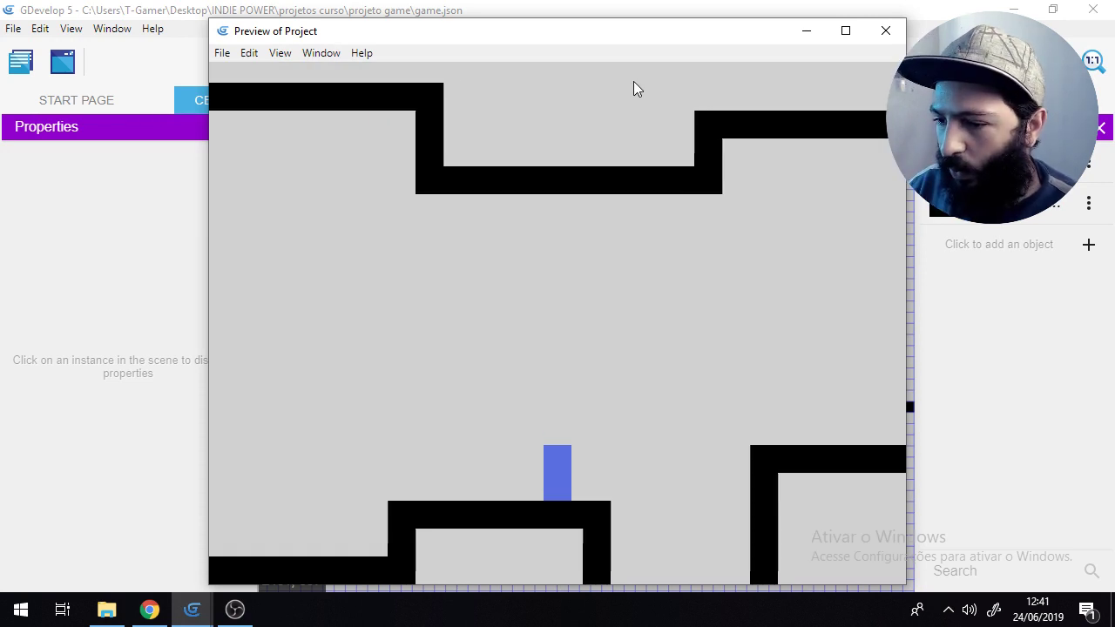
key(space)
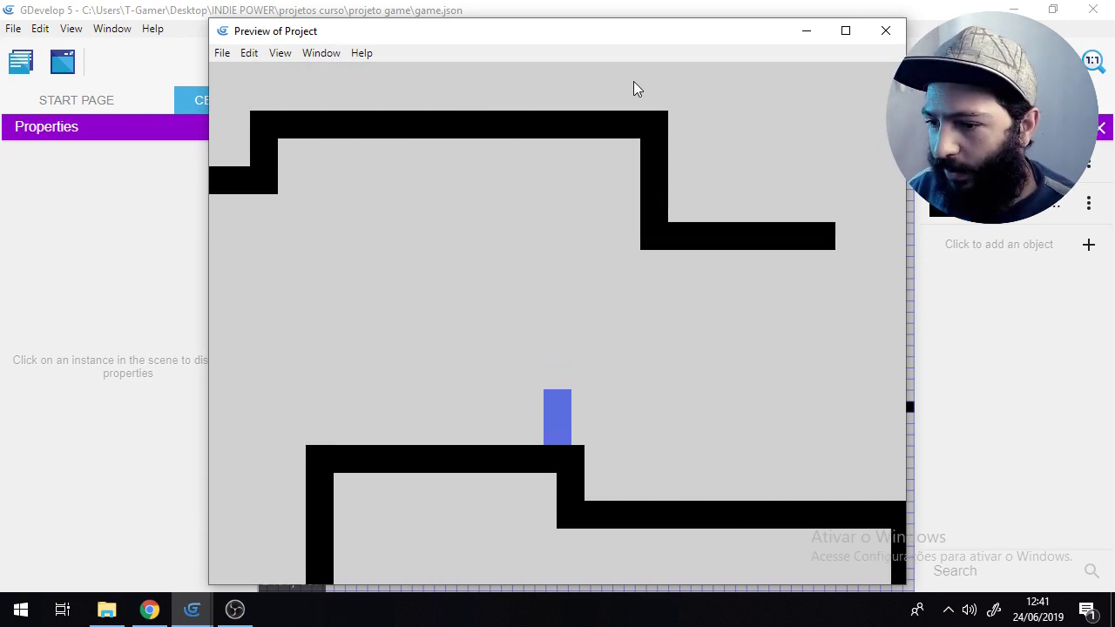
key(Right)
key(space)
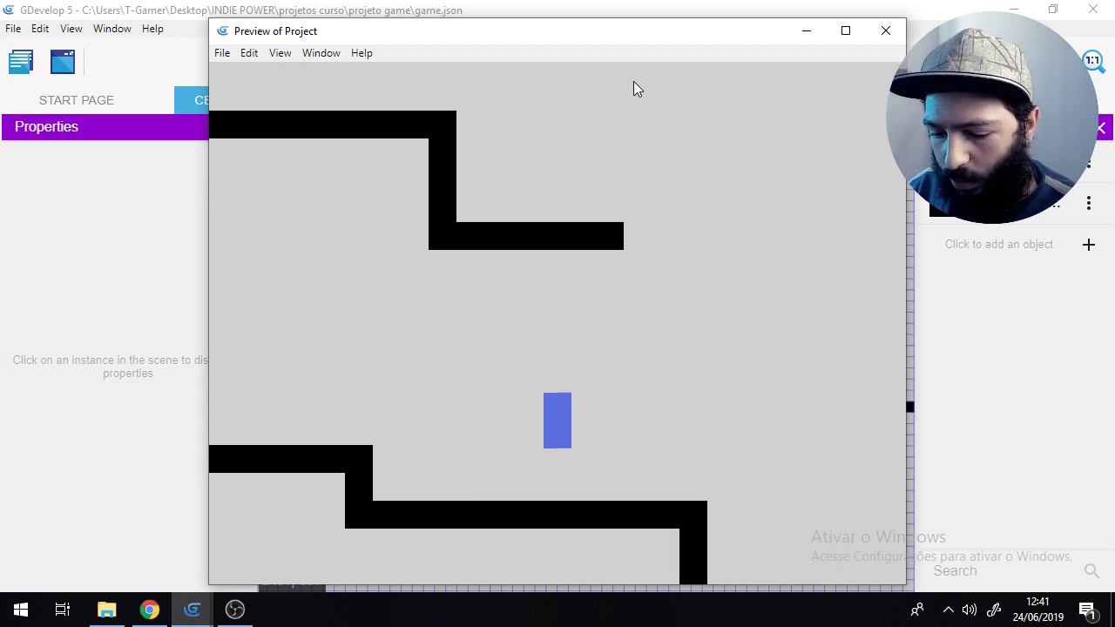
key(Right)
key(space)
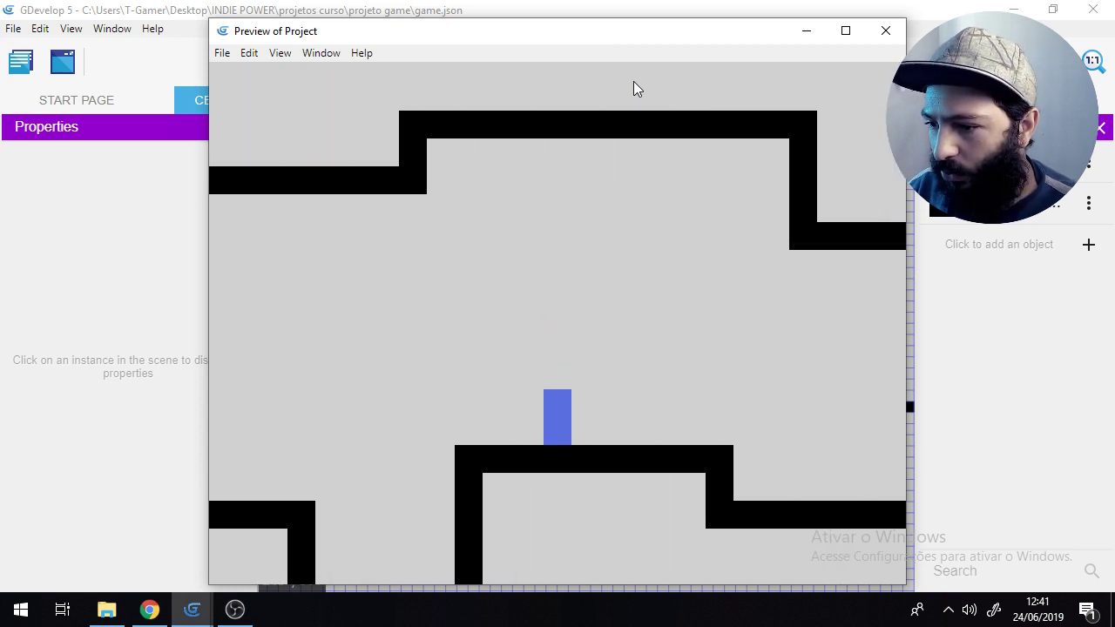
key(Right)
key(space)
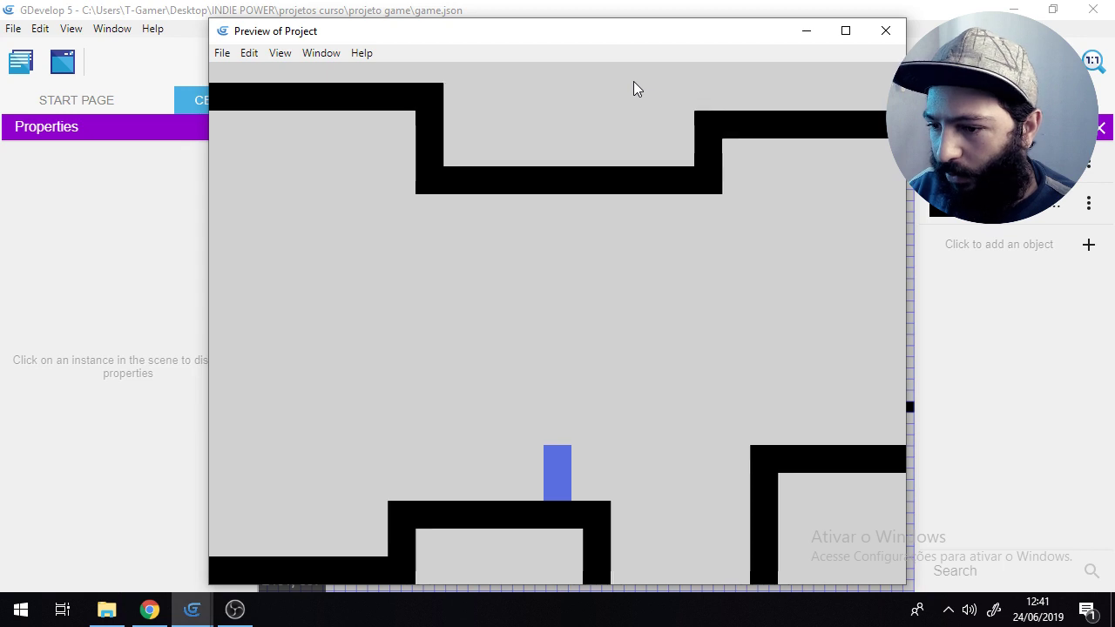
key(Right)
key(space)
key(space)
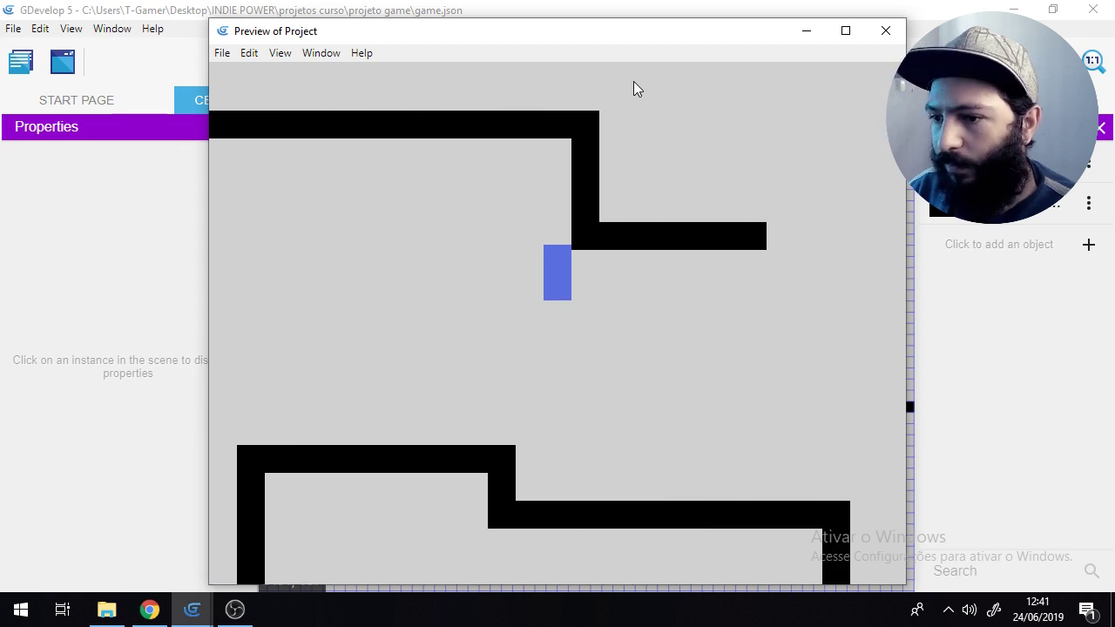
key(Right)
click(885, 31)
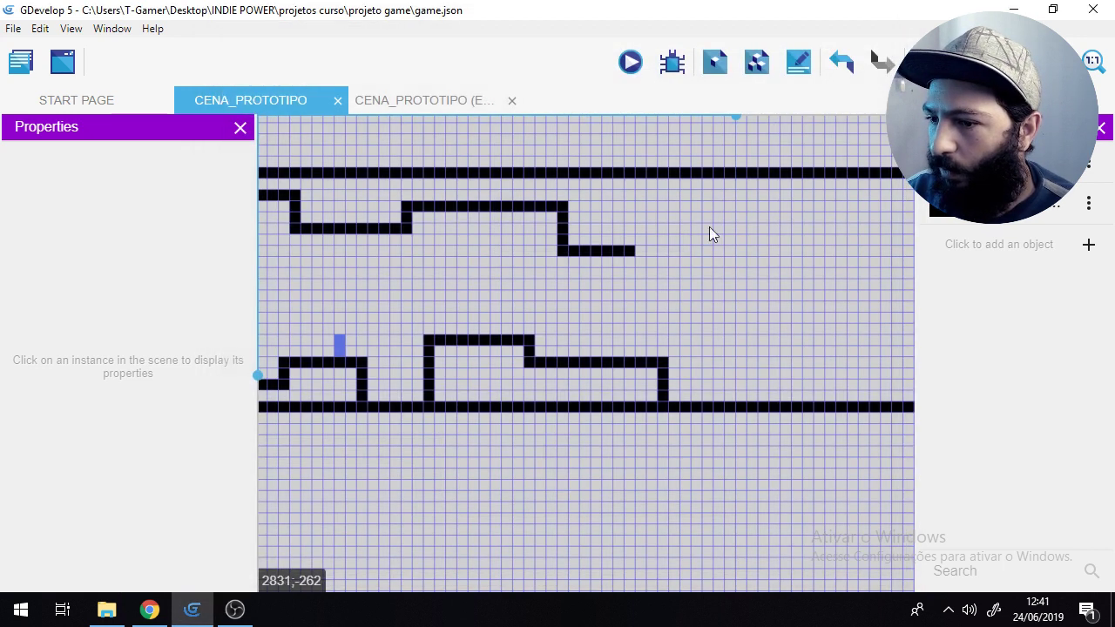
Step: Raise the last lowered ceiling section by one grid cell
drag(575, 253, 575, 243)
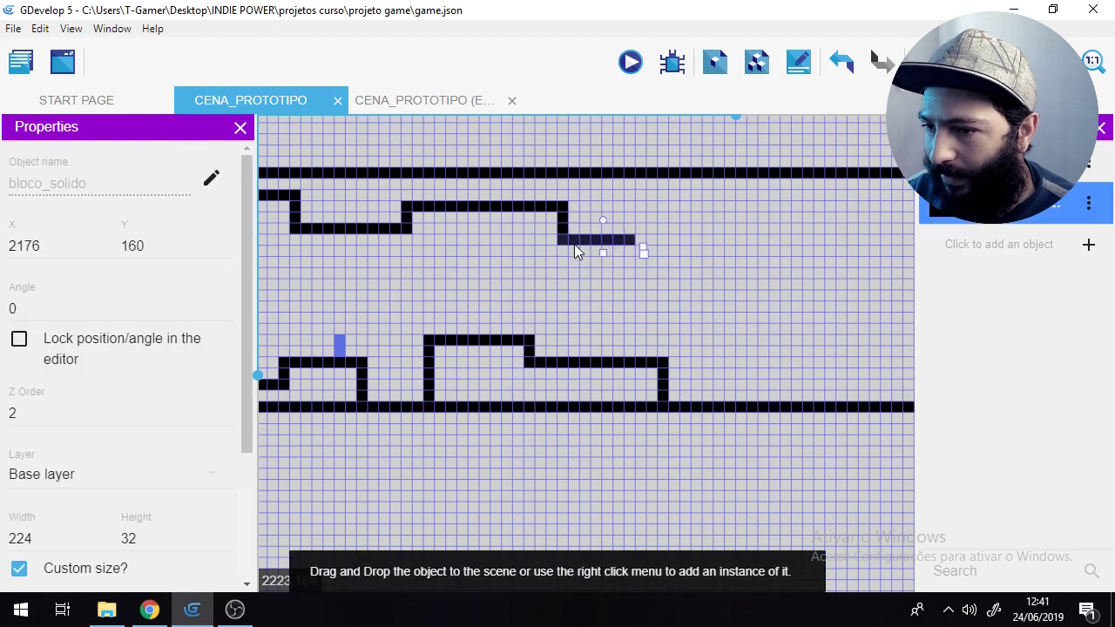
click(588, 332)
Step: Preview the scene and test the jump from the second gap through the passage under the raised ceiling section
click(622, 69)
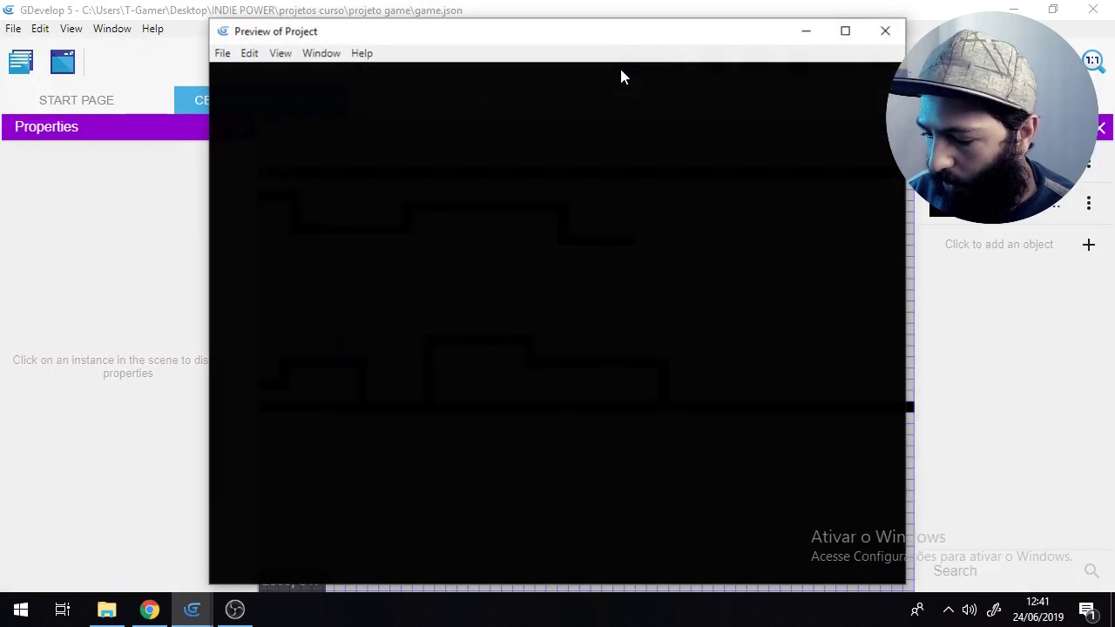
key(Right)
key(space)
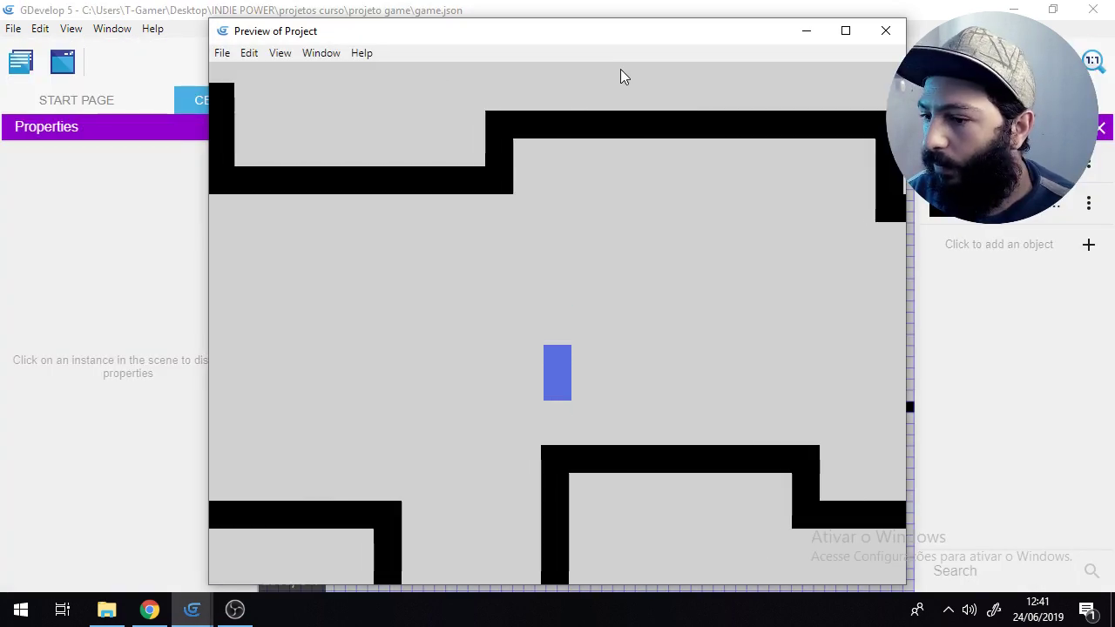
key(Right)
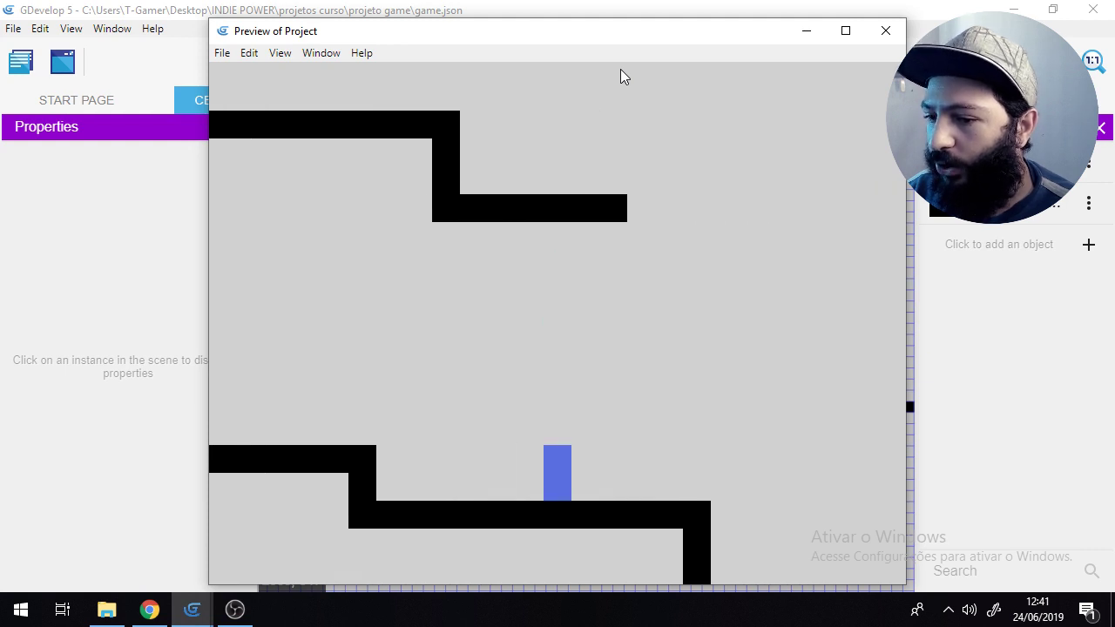
key(Right)
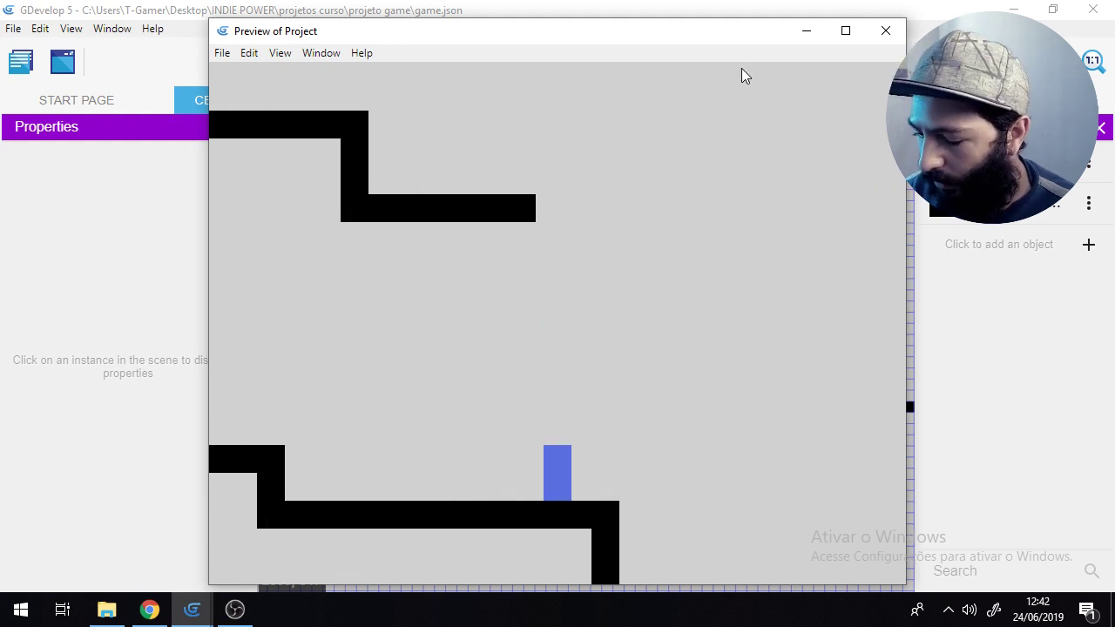
click(886, 31)
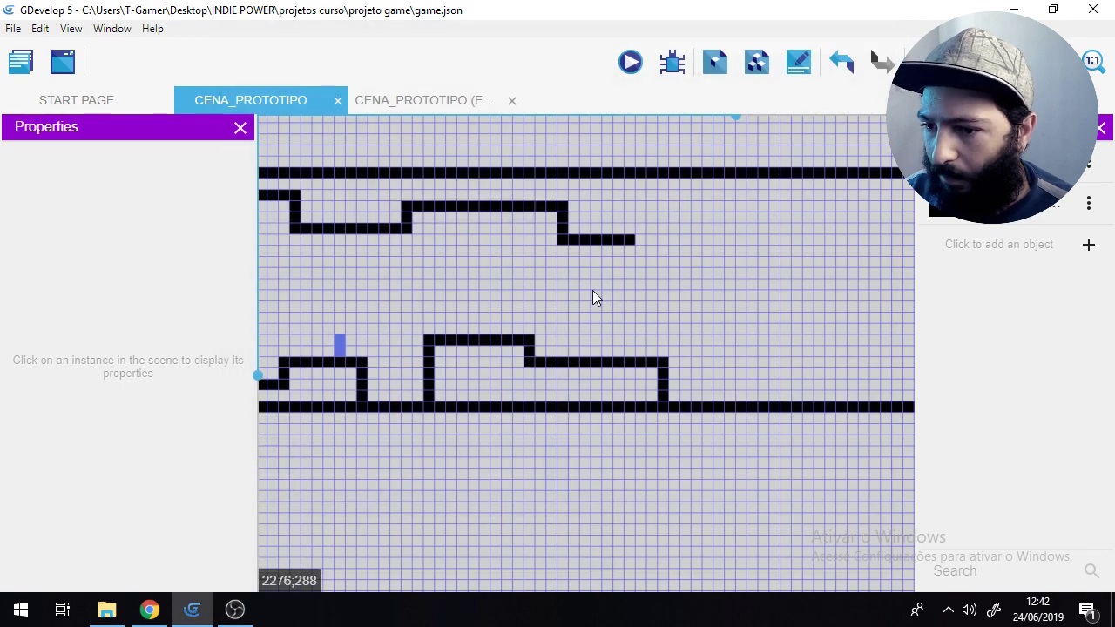
Step: Examine the whole level layout, from the starting area to the empty stretch before the far wall
middle_drag(416, 289, 737, 391)
mouse_move(522, 356)
middle_down()
mouse_move(642, 370)
mouse_move(665, 350)
mouse_move(507, 350)
middle_up()
middle_drag(828, 387, 534, 371)
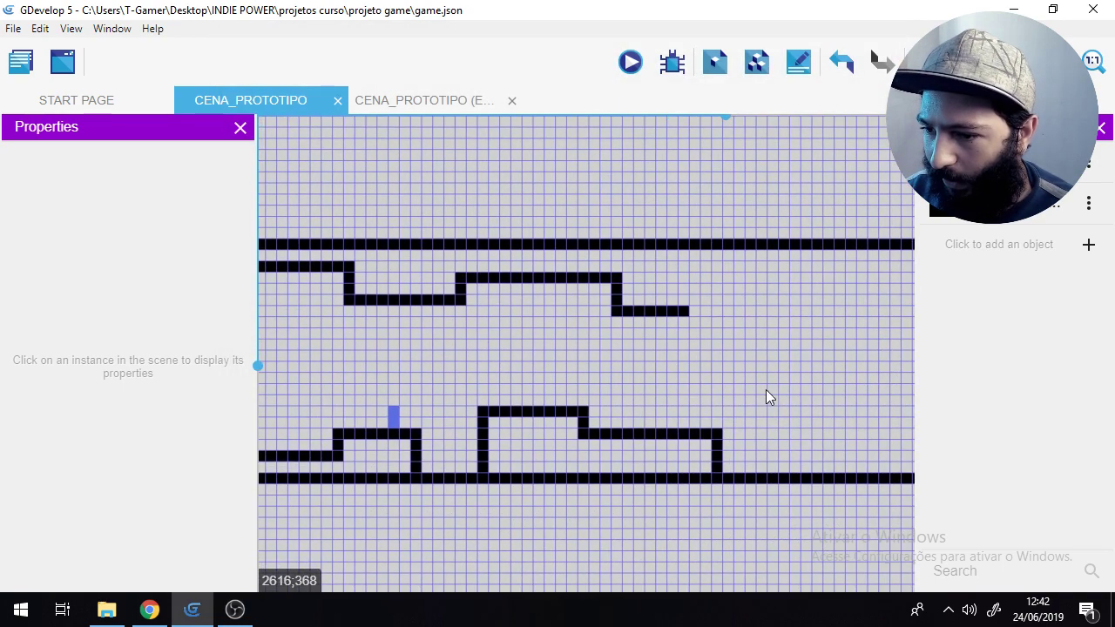
middle_drag(765, 398, 456, 383)
middle_drag(607, 373, 700, 391)
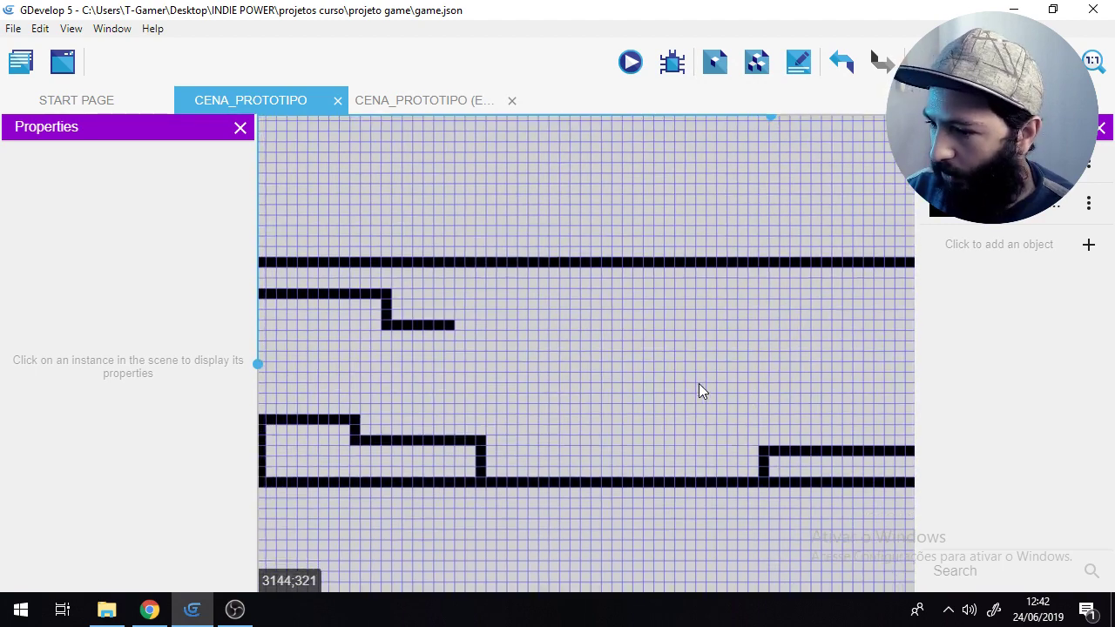
scroll(698, 391, down, 5)
middle_drag(480, 505, 604, 481)
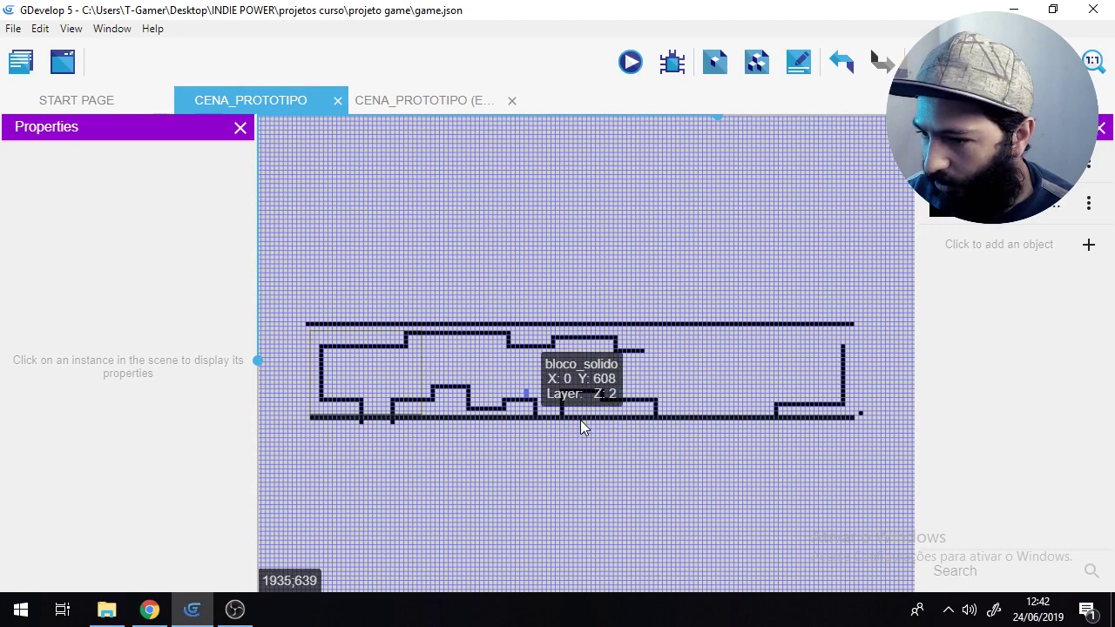
scroll(580, 420, up, 5)
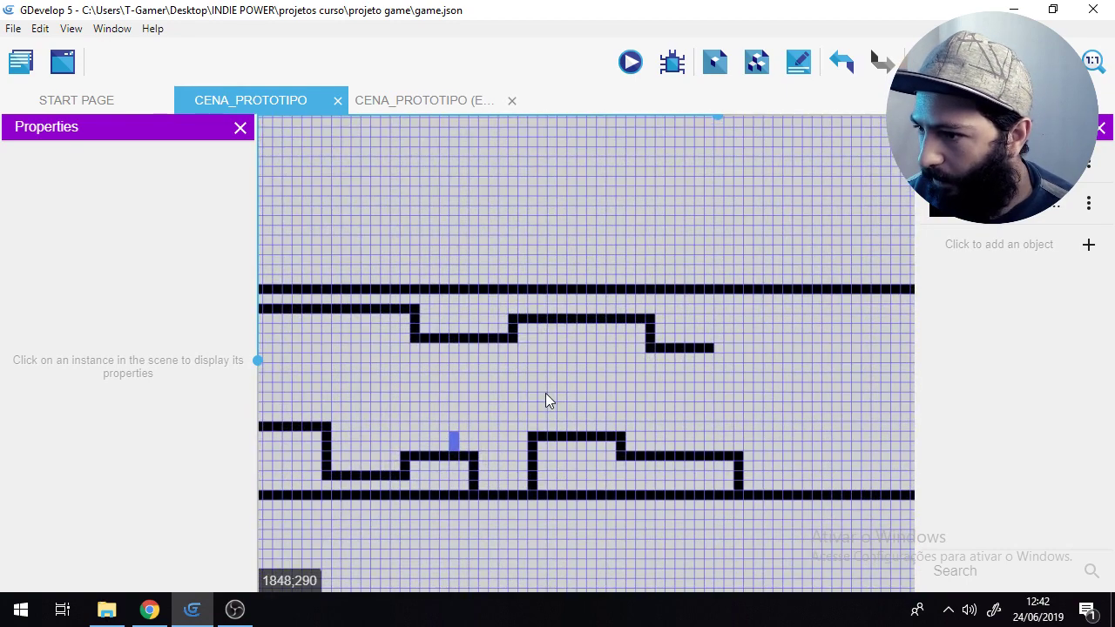
middle_drag(545, 394, 492, 389)
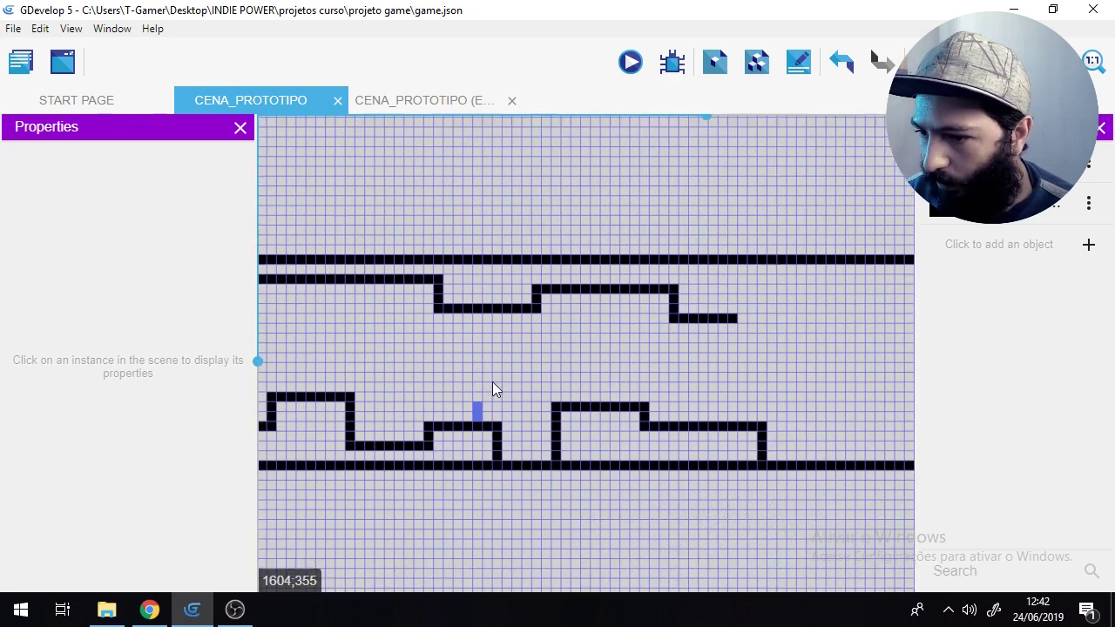
scroll(697, 428, up, 3)
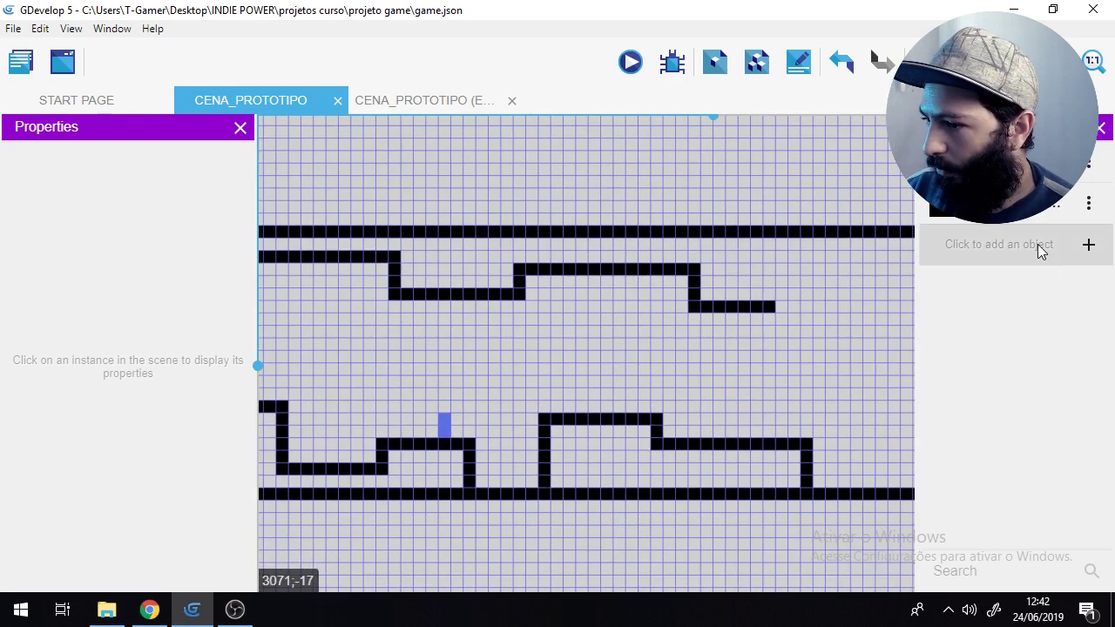
Step: Add a new sprite object named inimigo1 to the scene
click(1032, 254)
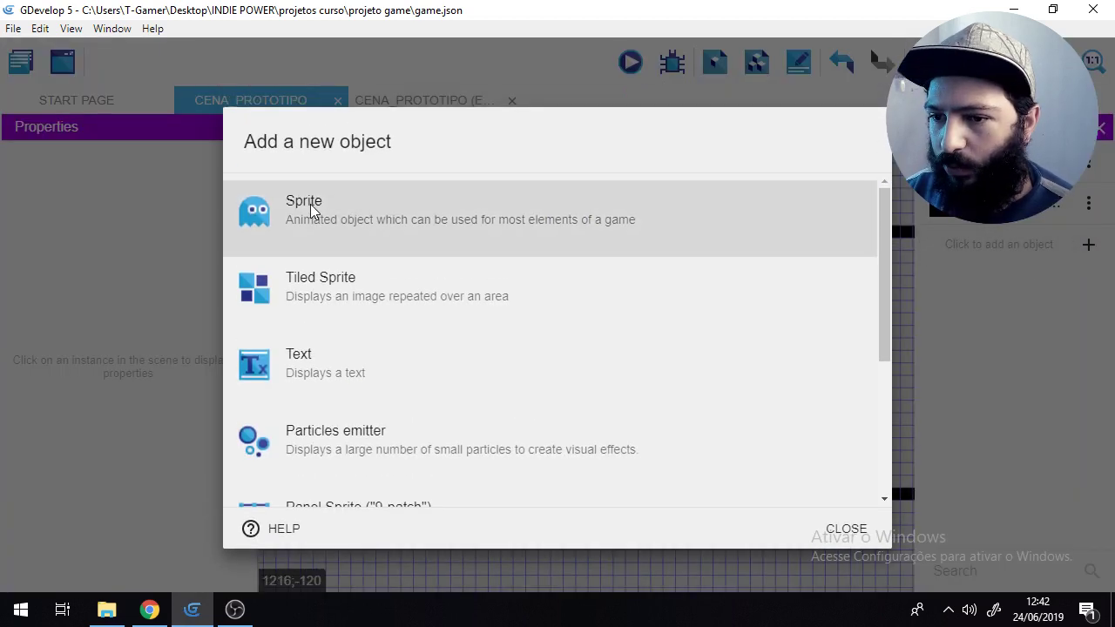
click(297, 214)
drag(416, 291, 322, 302)
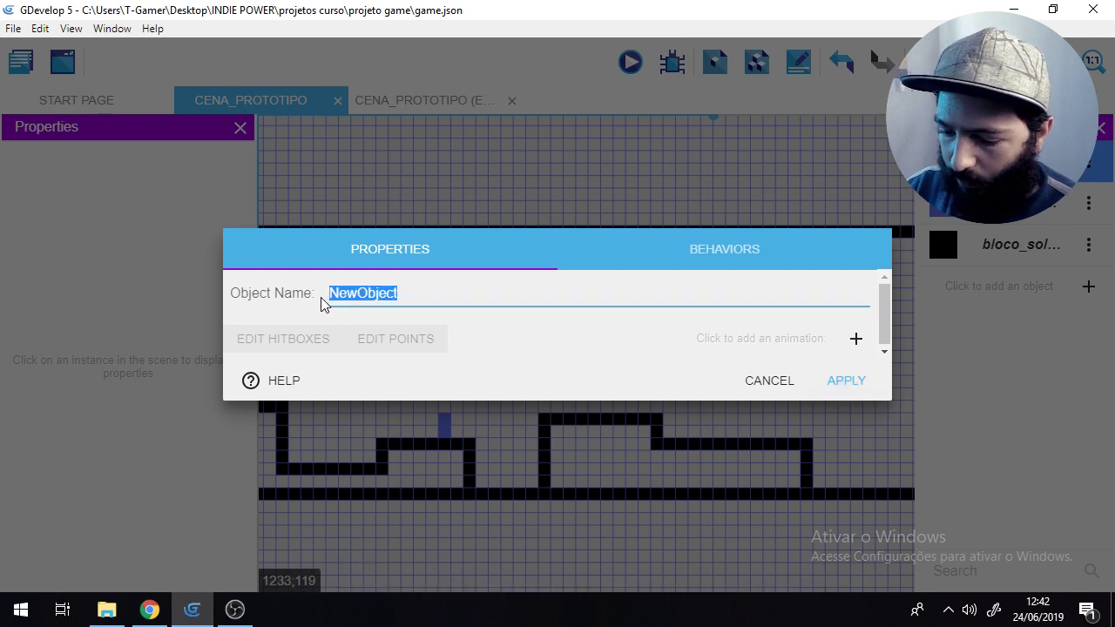
text(inimigo1)
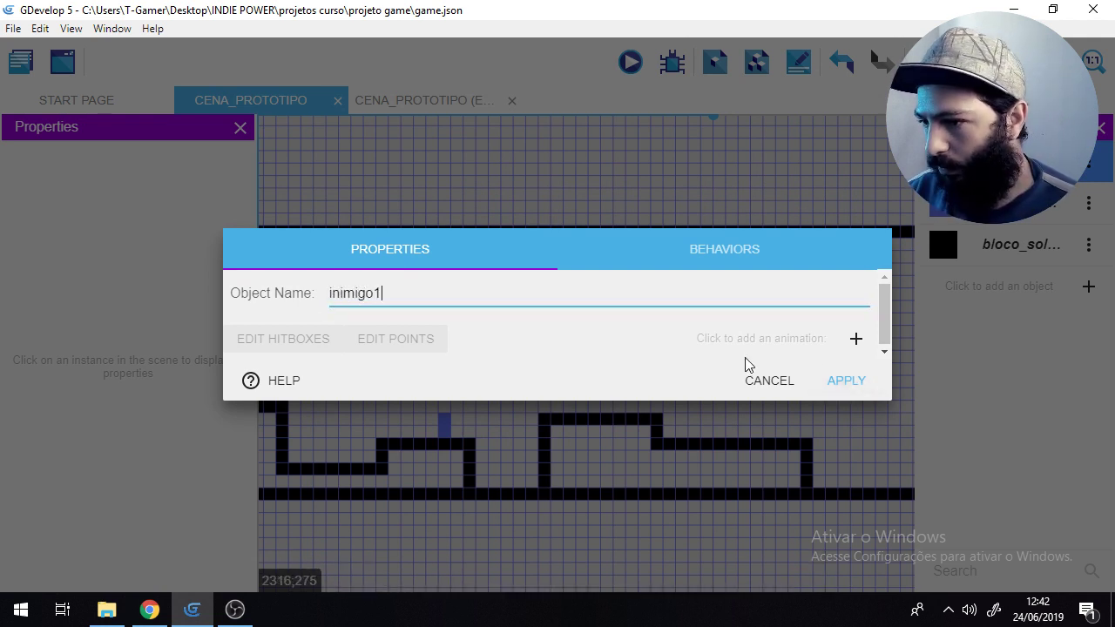
Step: Add an animation to inimigo1 using the inimigo1 image from the graficos folder and apply the object
click(856, 340)
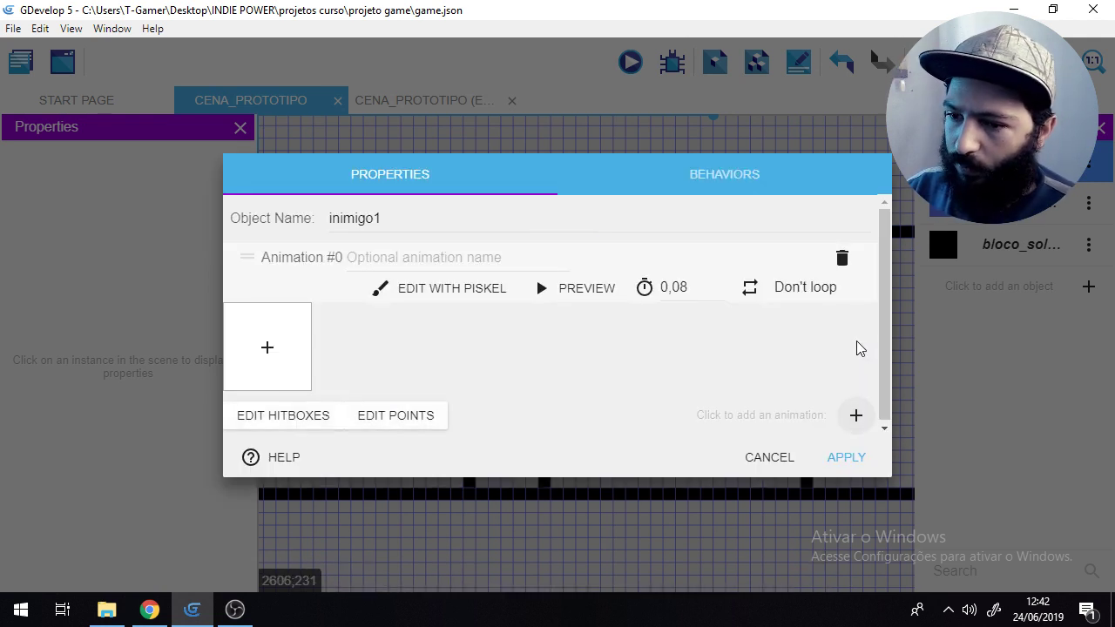
click(266, 349)
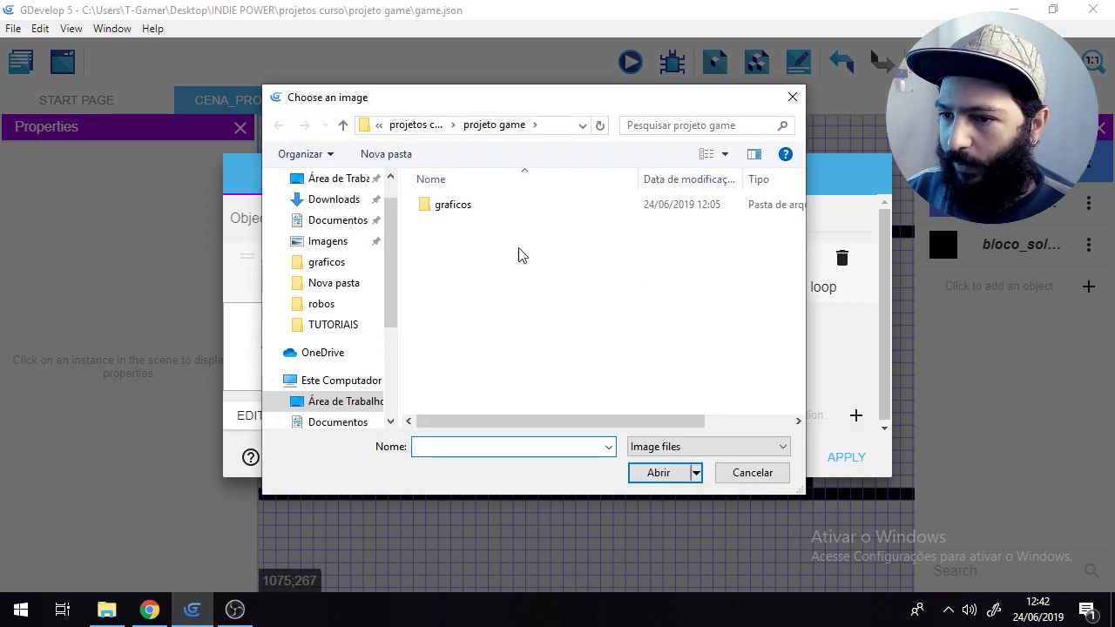
double_click(470, 209)
click(559, 261)
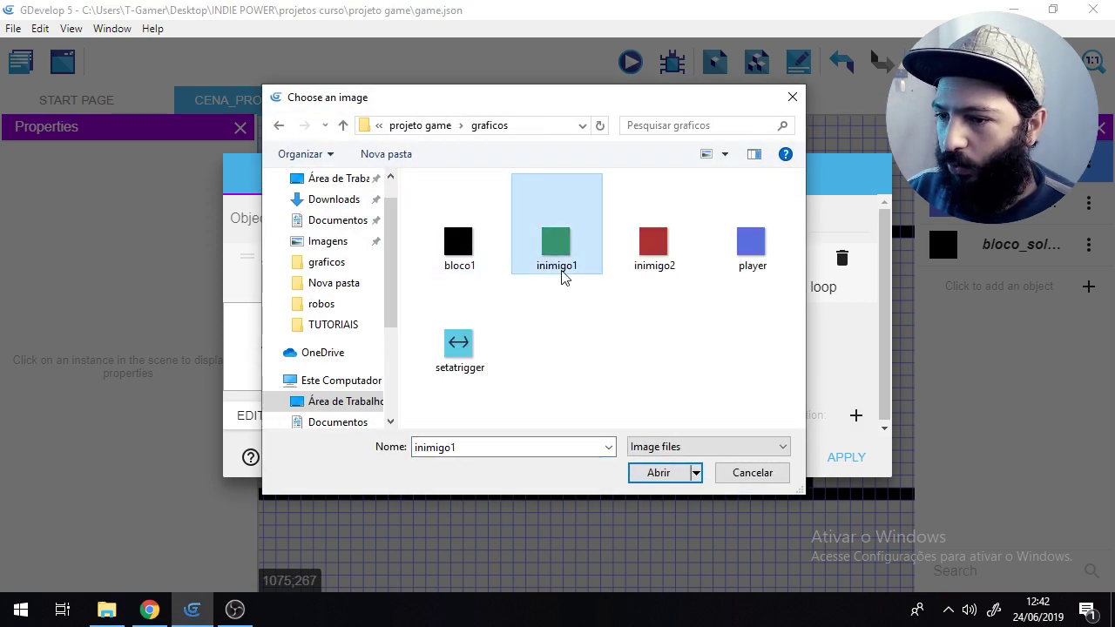
click(659, 473)
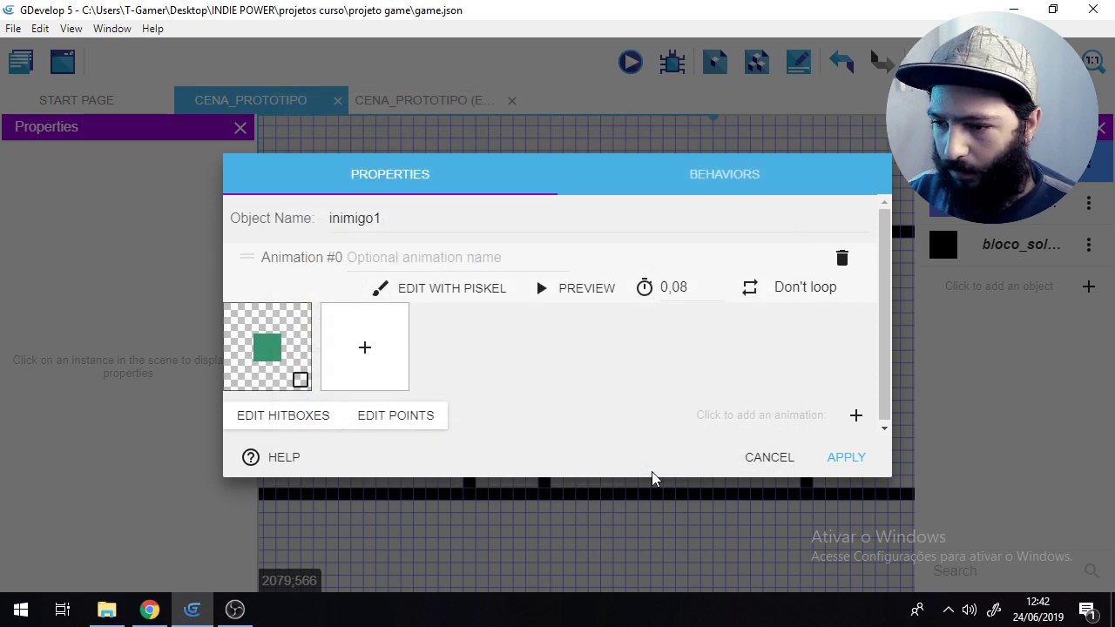
click(846, 457)
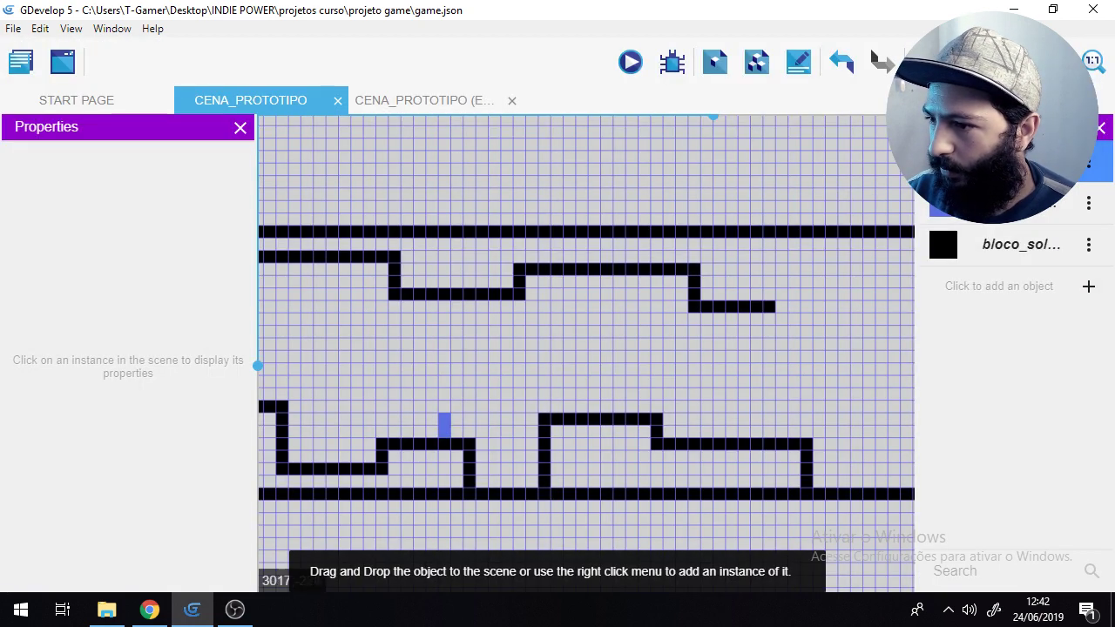
Step: Make inimigo1 a global object
click(1092, 171)
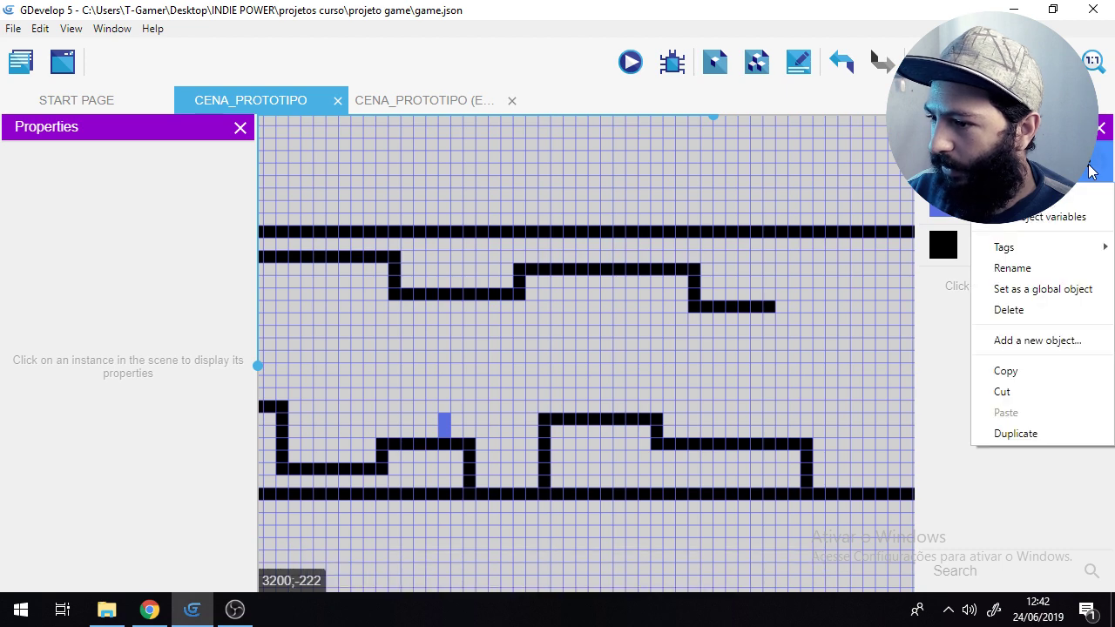
click(1039, 291)
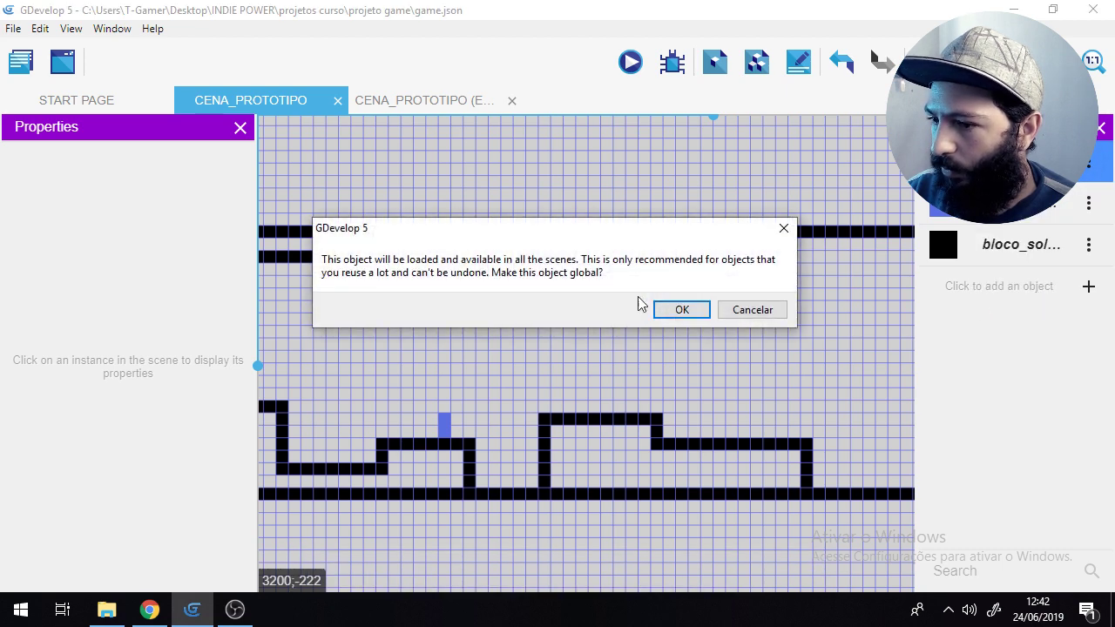
click(679, 309)
Step: Place an inimigo1 instance of size 32 by 64 on the high platform after the second gap, at X 1920, Y 352
drag(967, 239, 607, 415)
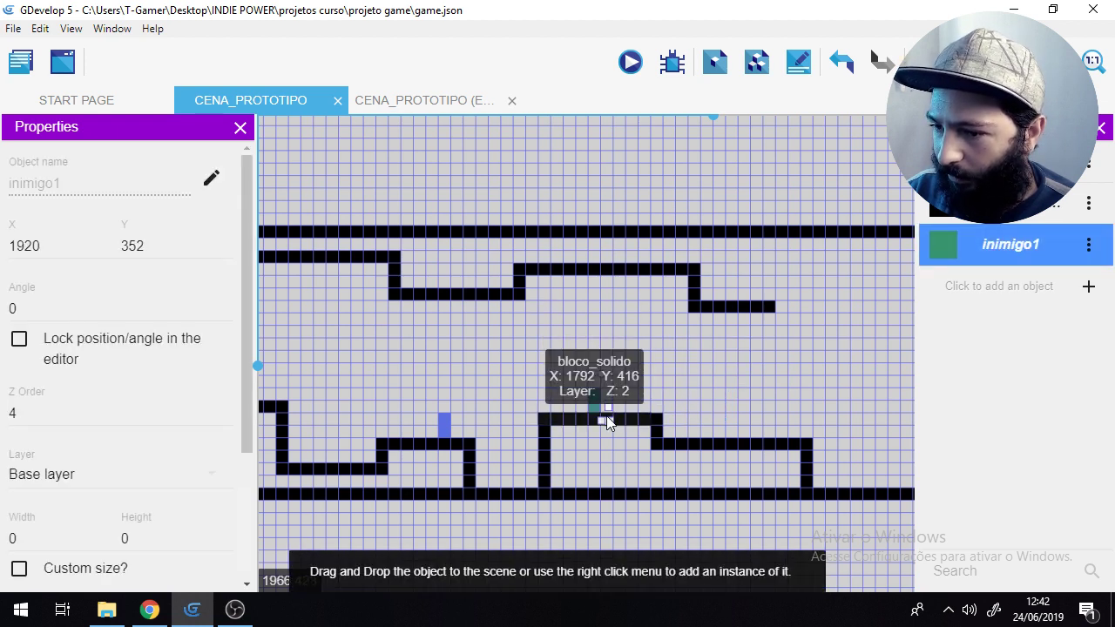
click(675, 367)
click(594, 396)
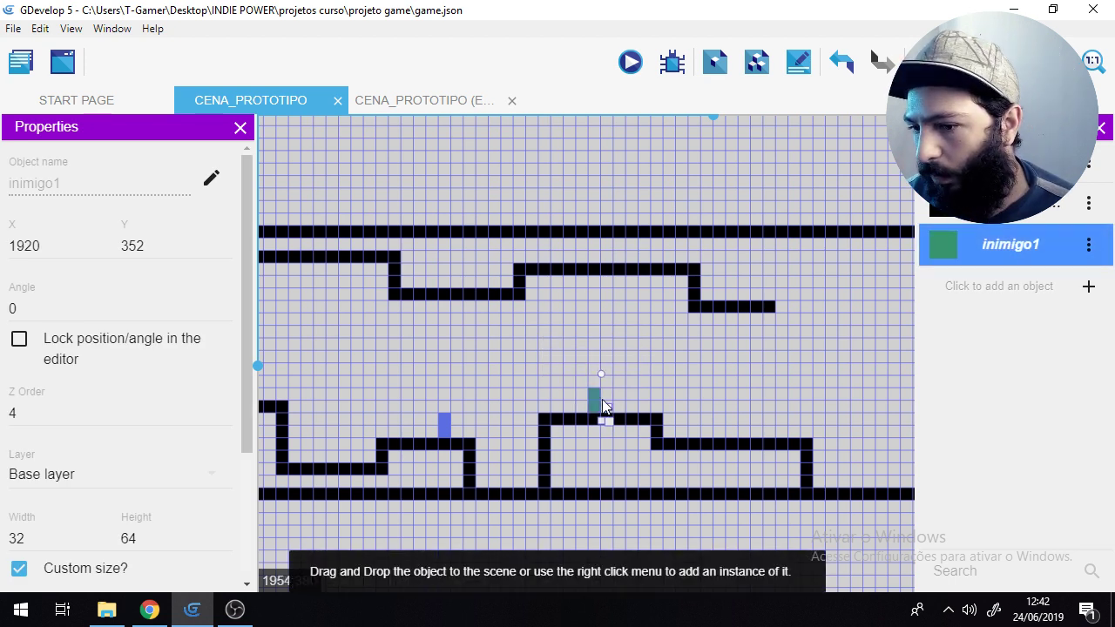
click(715, 382)
Step: Move the enemy back and forth above its platform to illustrate its patrol, and return it to X 1920, Y 352
ctrl+scroll(524, 530, up, 1)
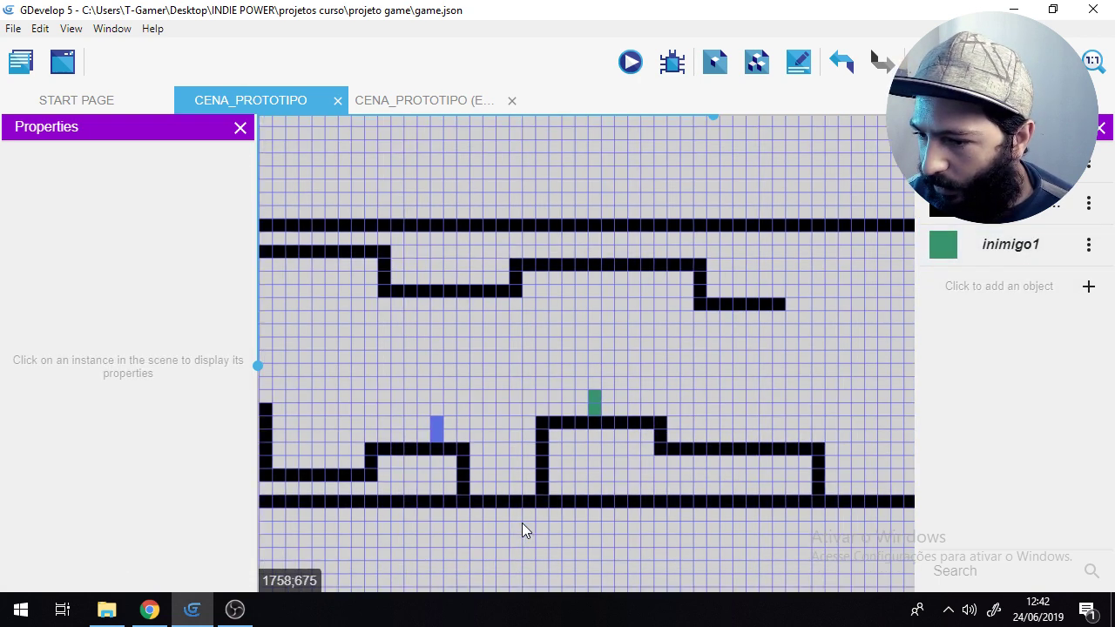
ctrl+scroll(532, 514, up, 3)
scroll(592, 511, down, 1)
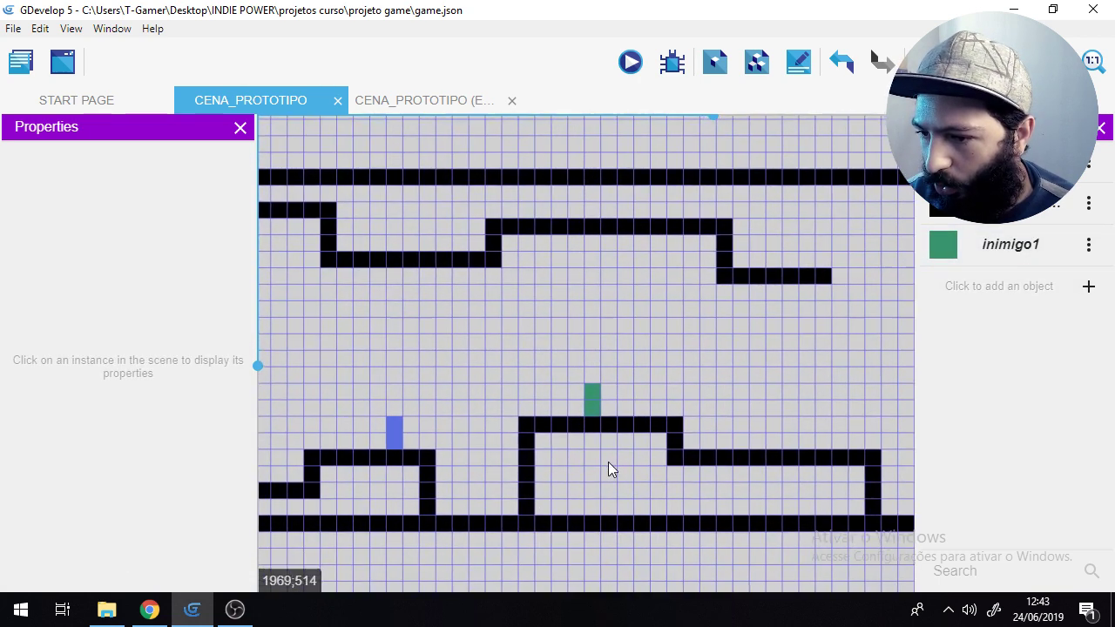
scroll(609, 468, down, 1)
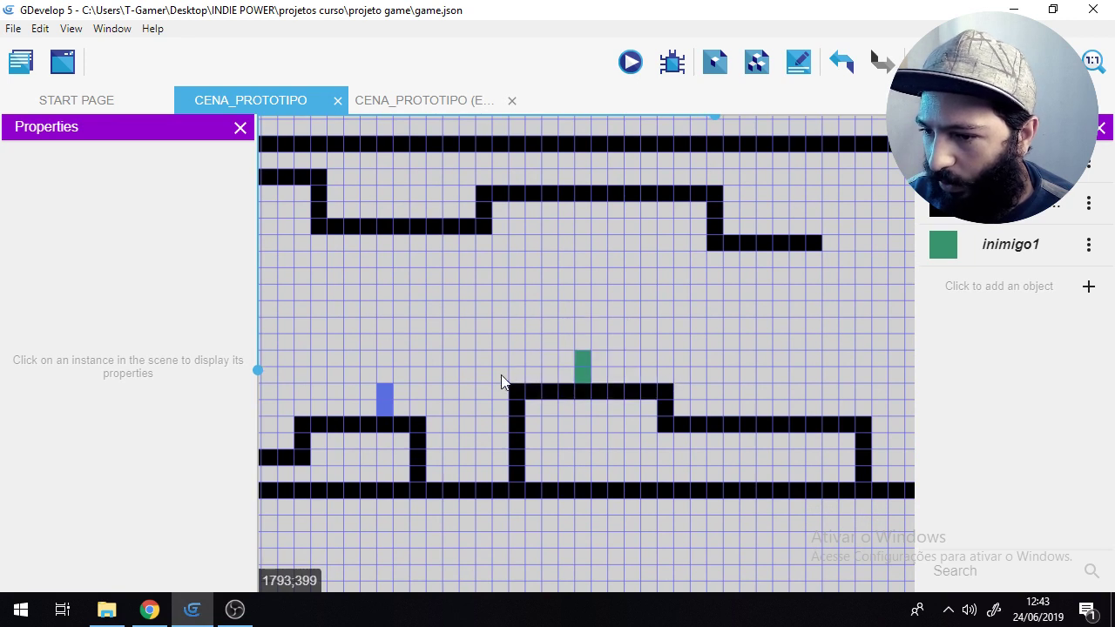
click(584, 368)
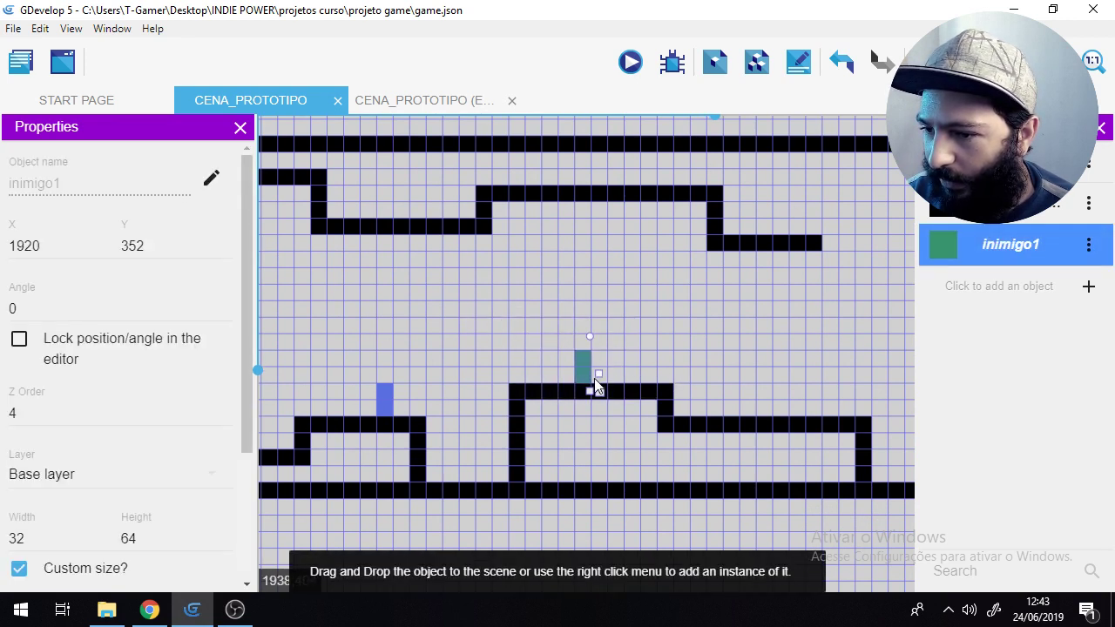
drag(647, 377, 580, 365)
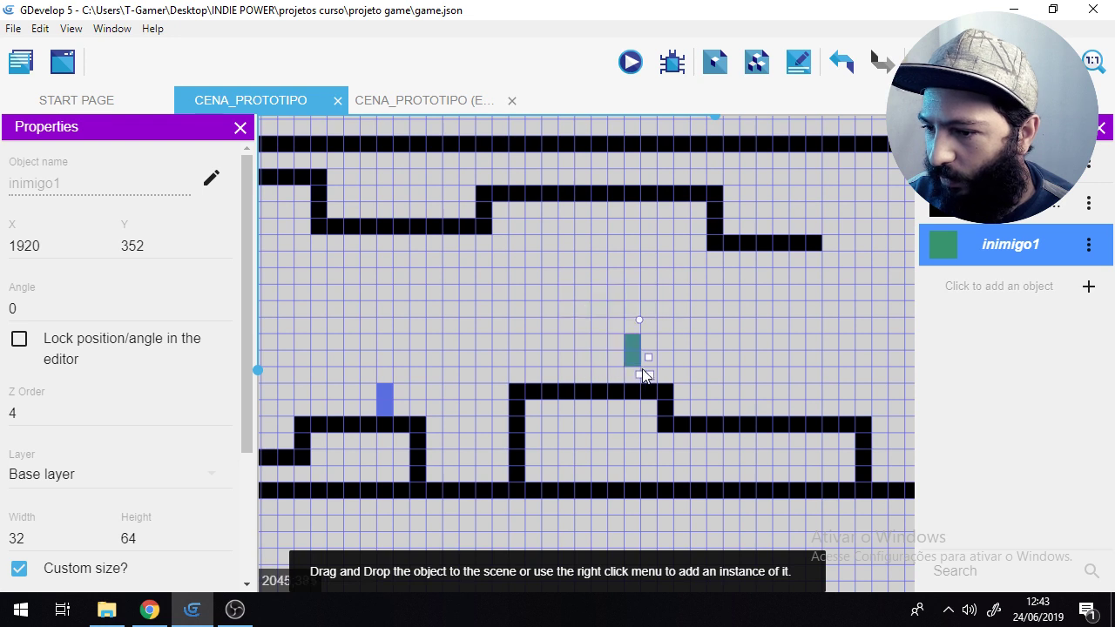
drag(645, 376, 588, 377)
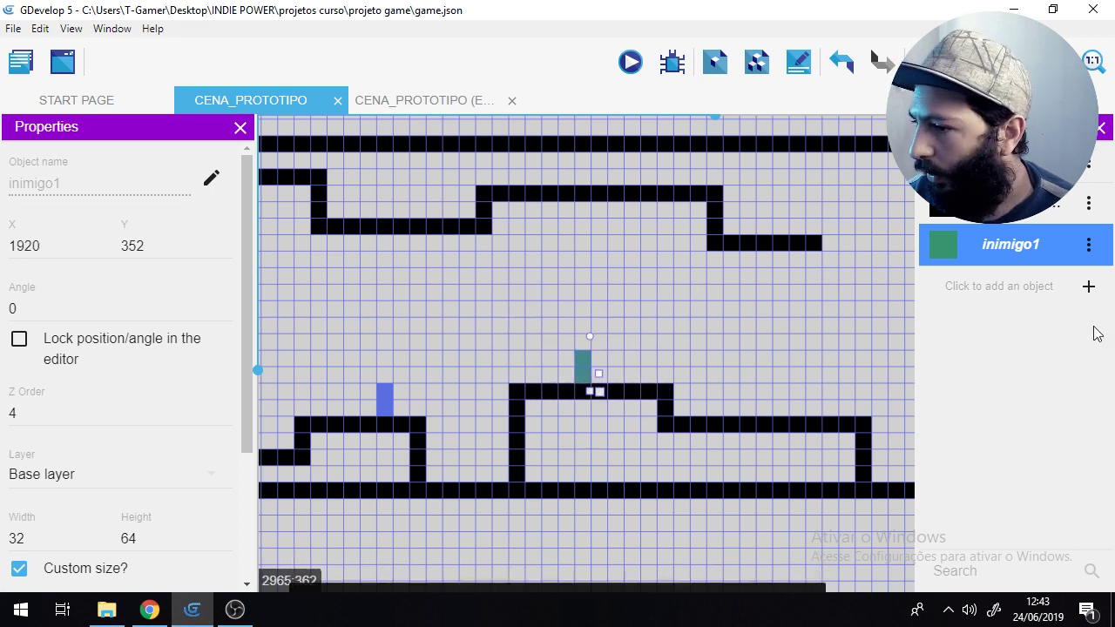
Step: Add a new sprite object named trigger_direcao1 to the scene
click(996, 289)
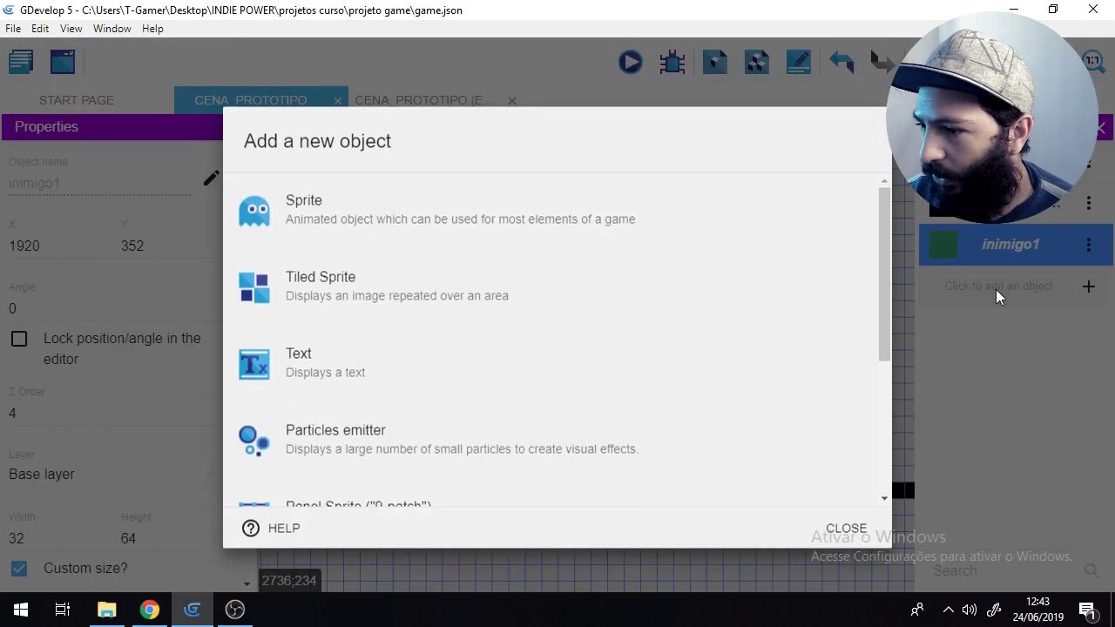
click(400, 247)
drag(426, 292, 318, 314)
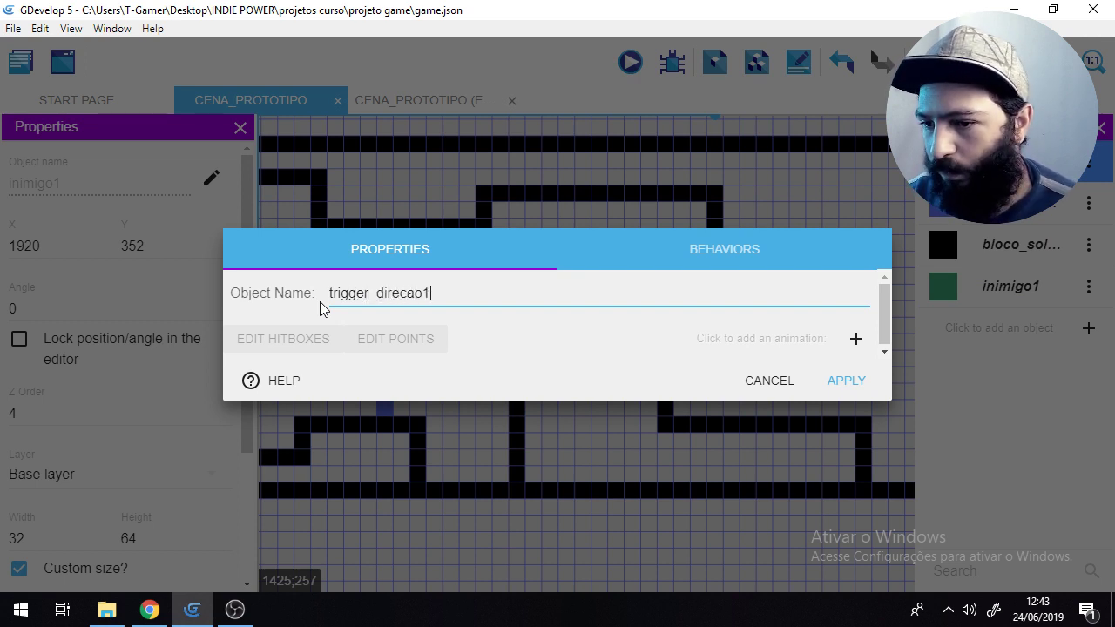
Step: Give trigger_direcao1 an animation using the setatrigger image from the graficos folder, and apply the object's properties
click(857, 340)
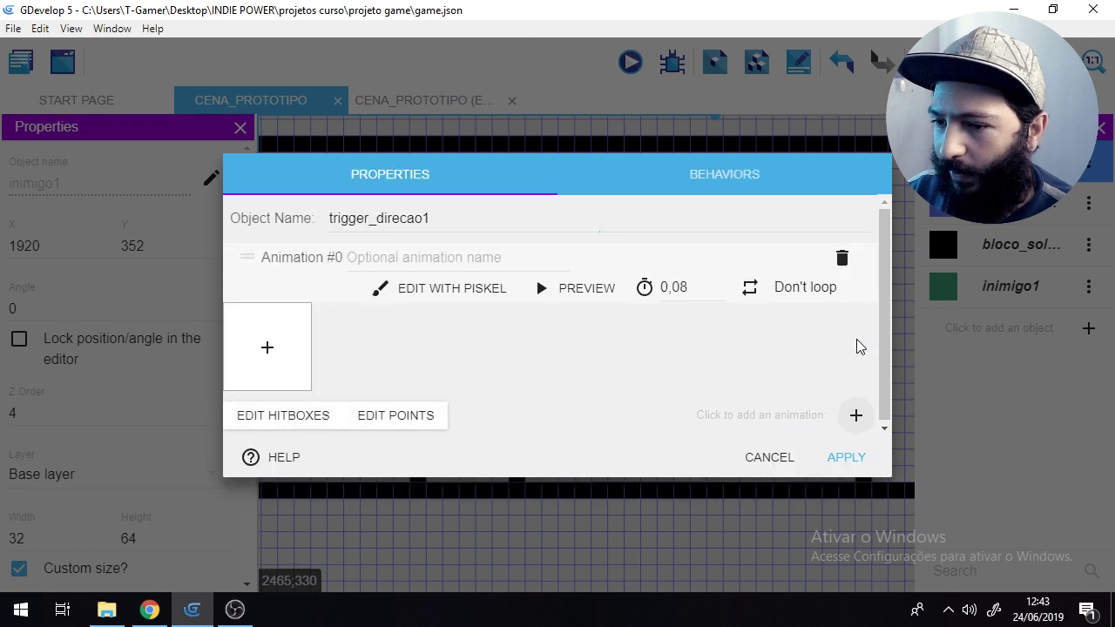
click(269, 350)
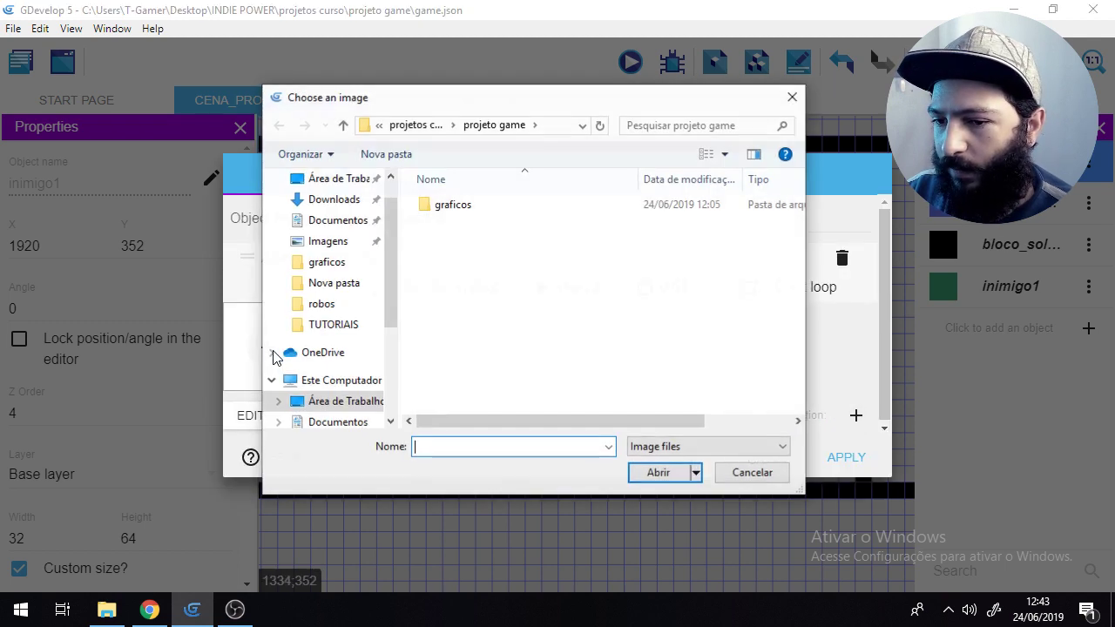
double_click(453, 205)
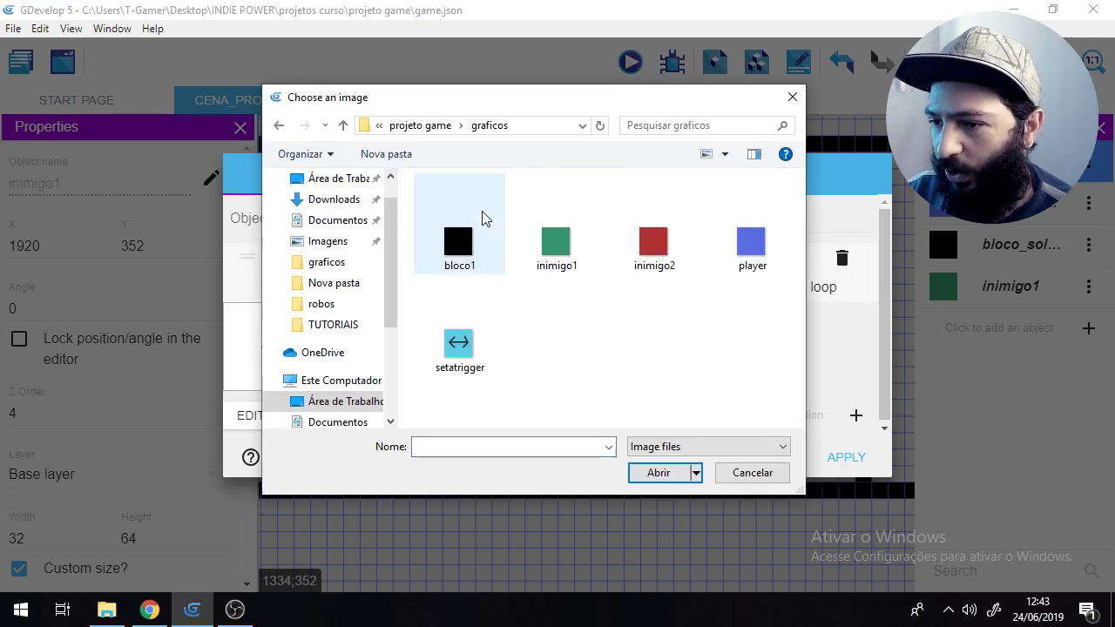
click(467, 342)
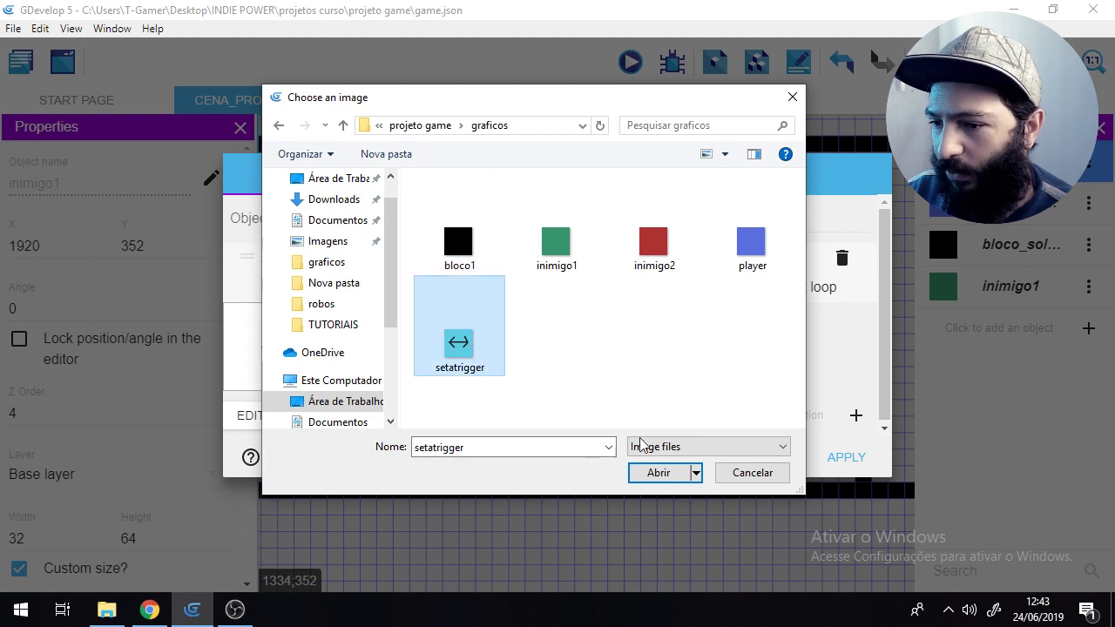
click(658, 473)
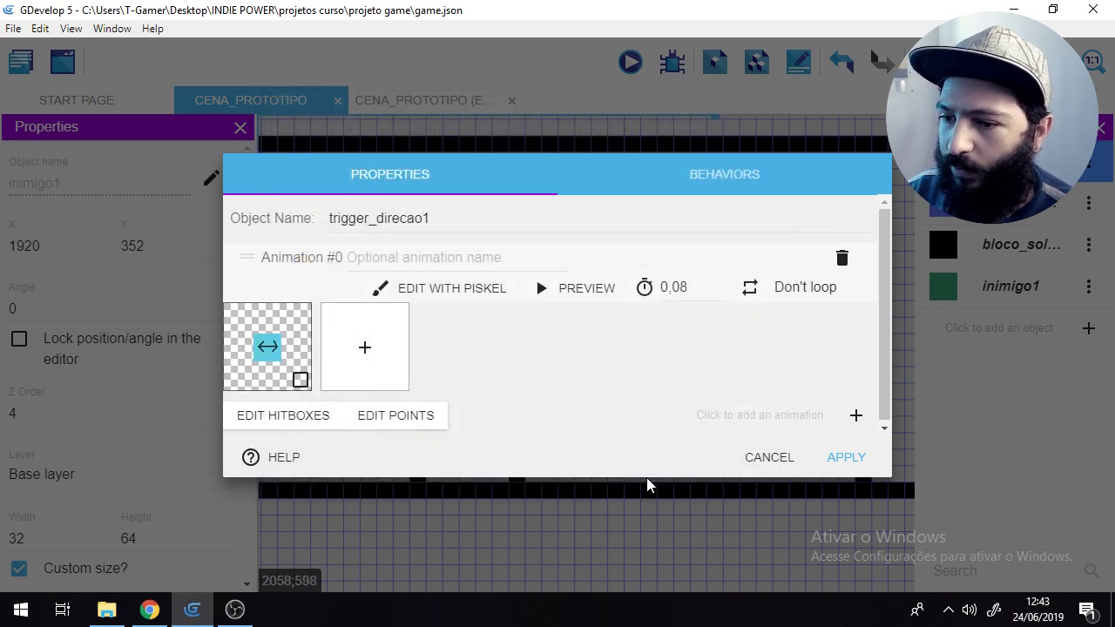
click(842, 457)
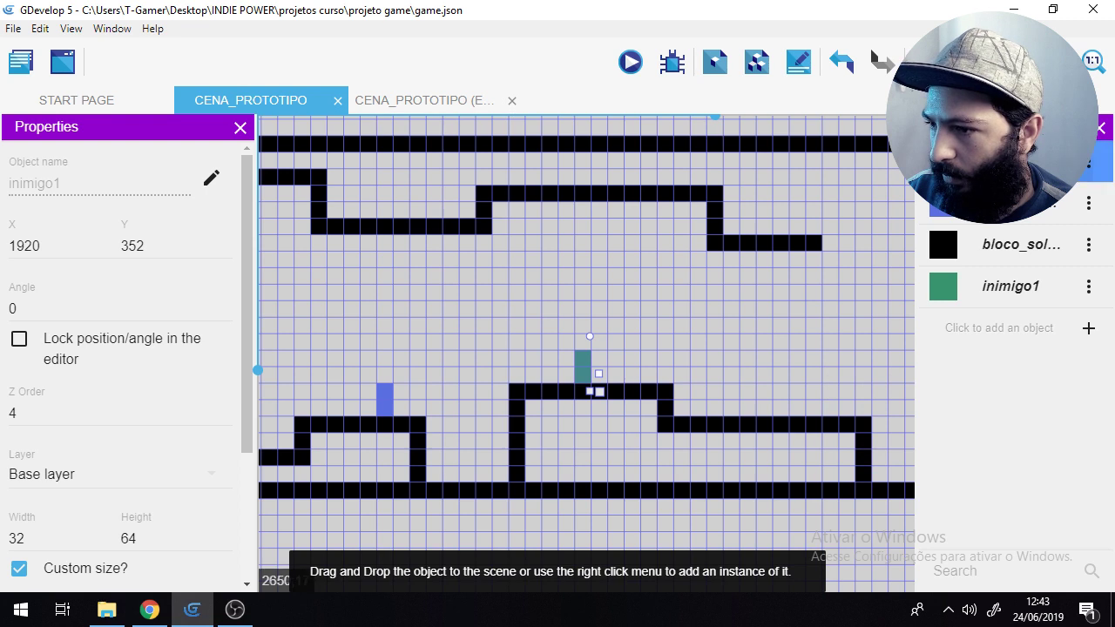
Step: Place two trigger_direcao1 instances directly above the two ends of the enemy's platform, the second at X 2080, Y 384
drag(1002, 164, 518, 373)
drag(667, 331, 660, 370)
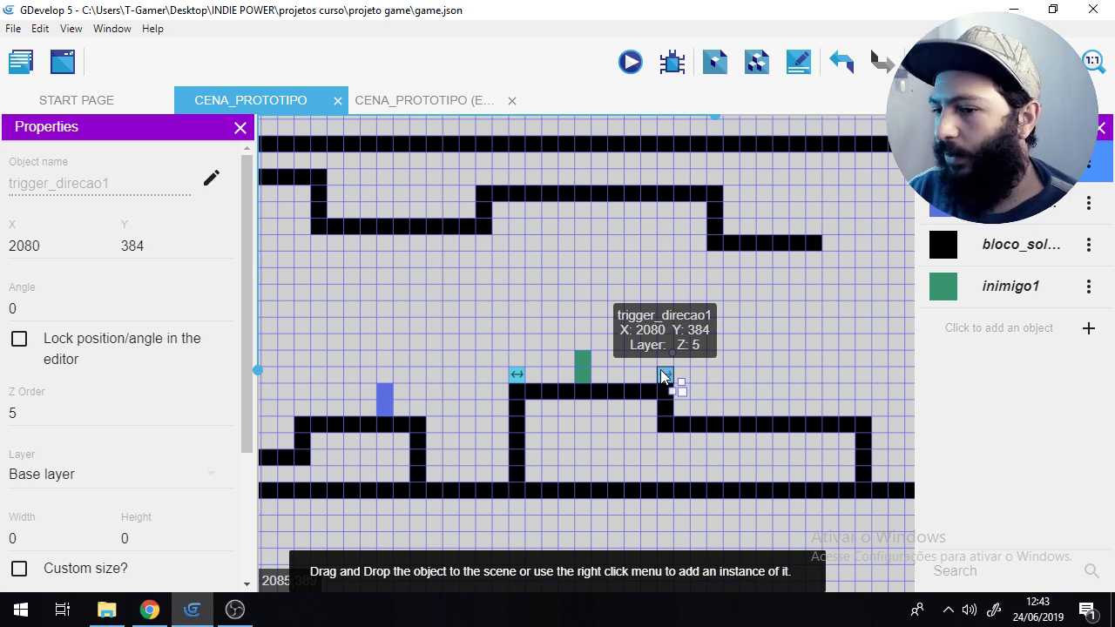
click(697, 377)
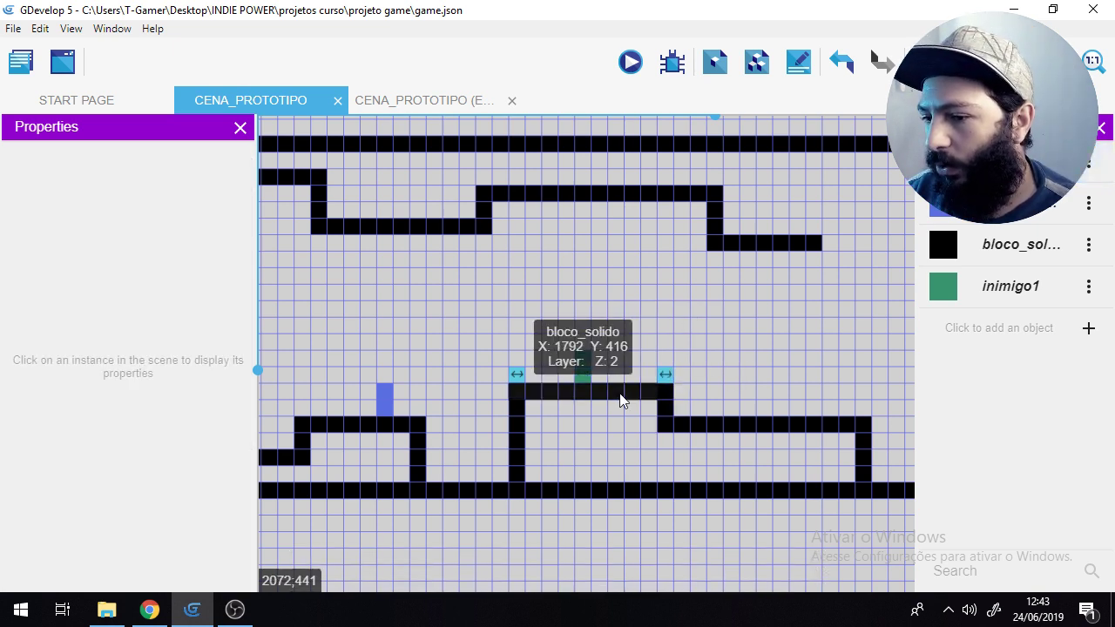
click(519, 376)
click(666, 375)
click(733, 342)
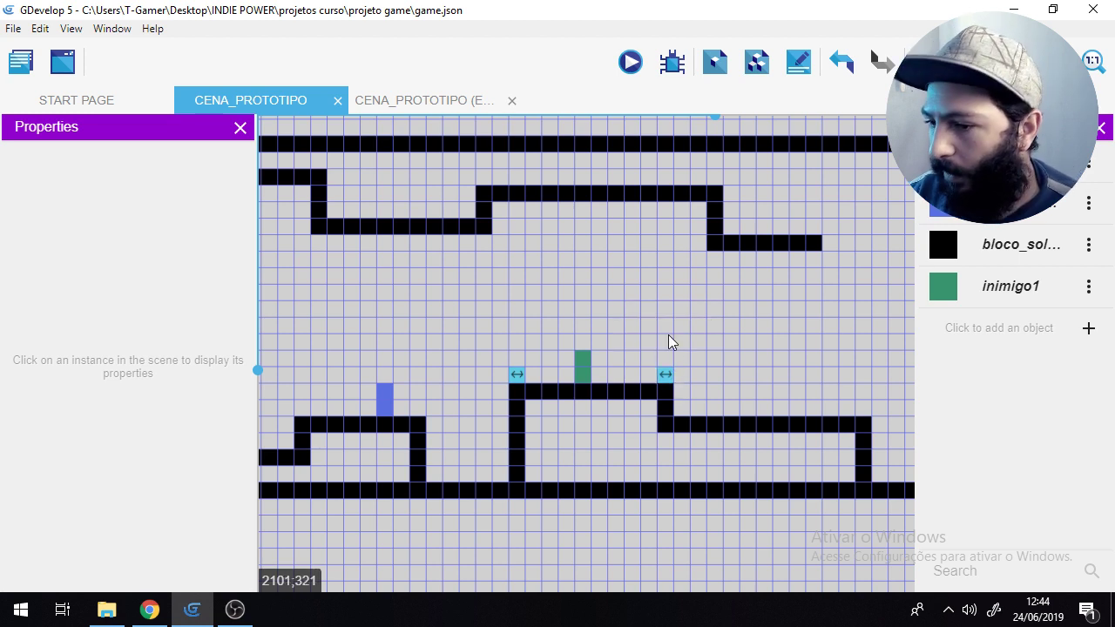
Step: Make trigger_direcao1 a global object
middle_drag(602, 303, 636, 311)
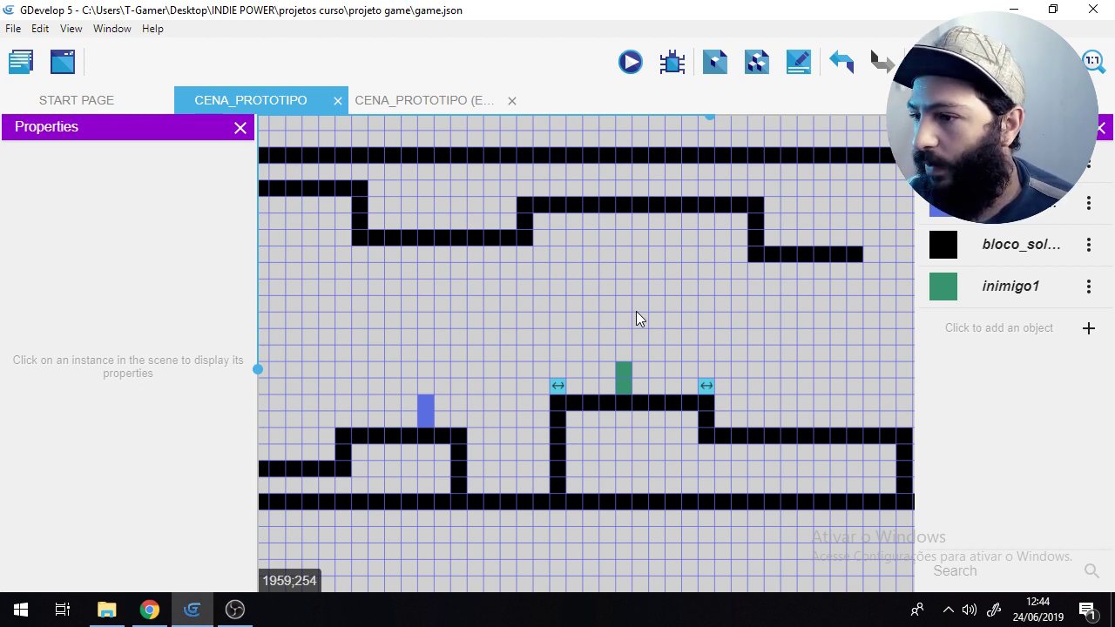
click(1089, 164)
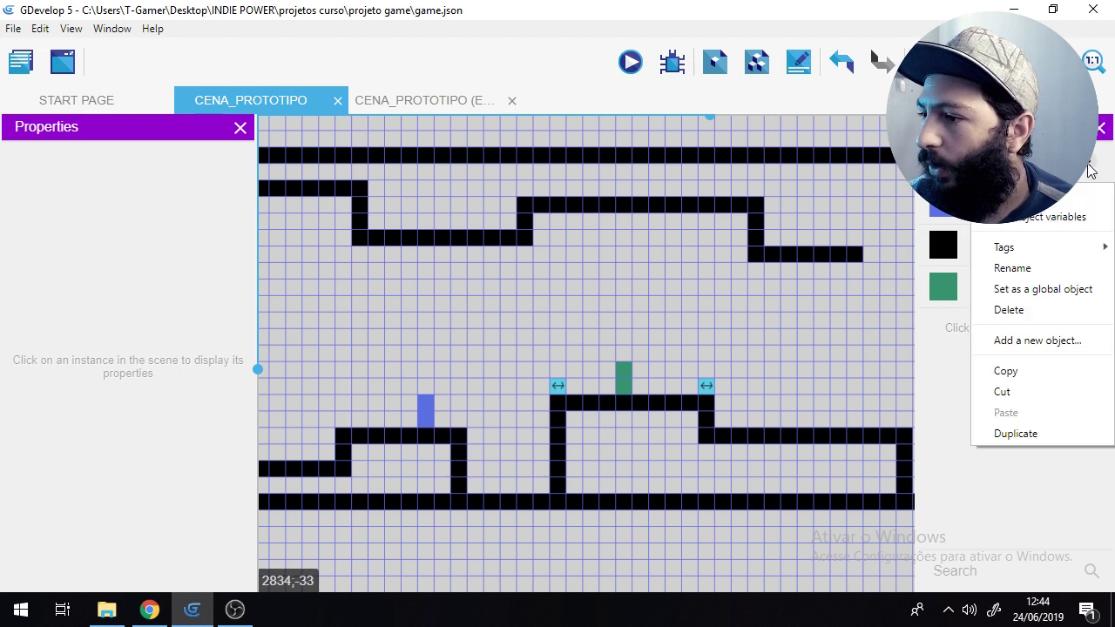
click(1056, 289)
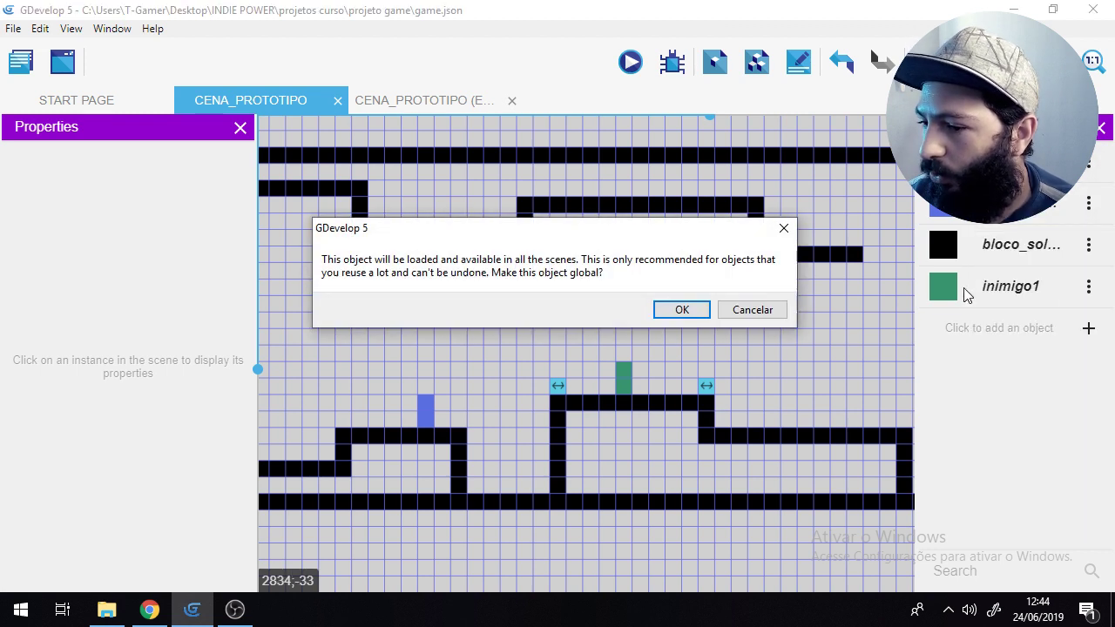
click(682, 310)
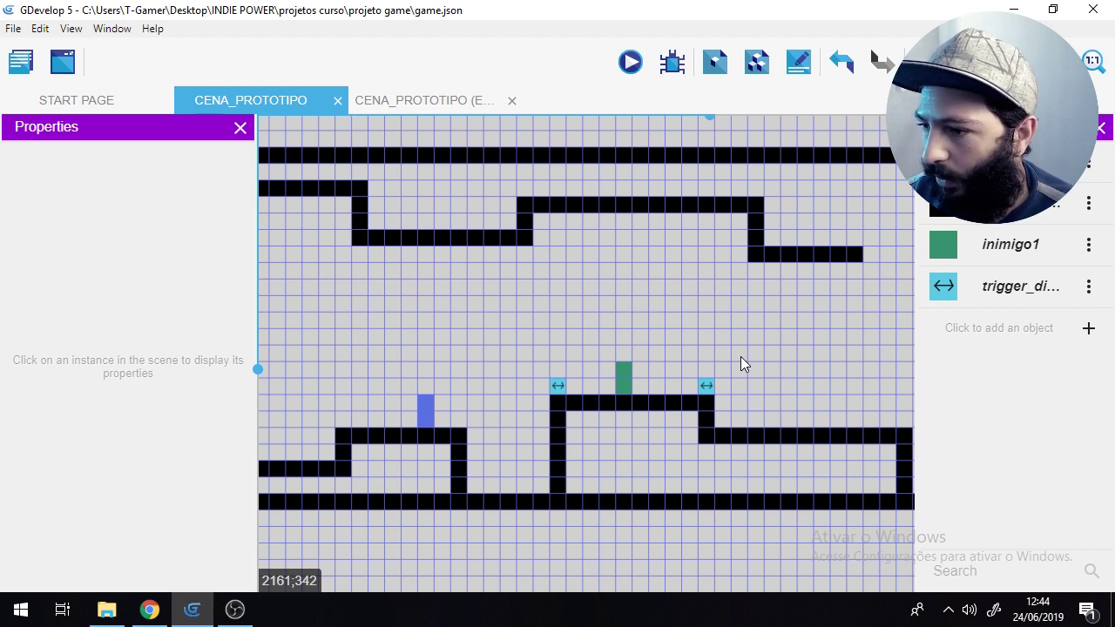
Step: Add an object variable named valocidade with value 90 to inimigo1
click(1089, 245)
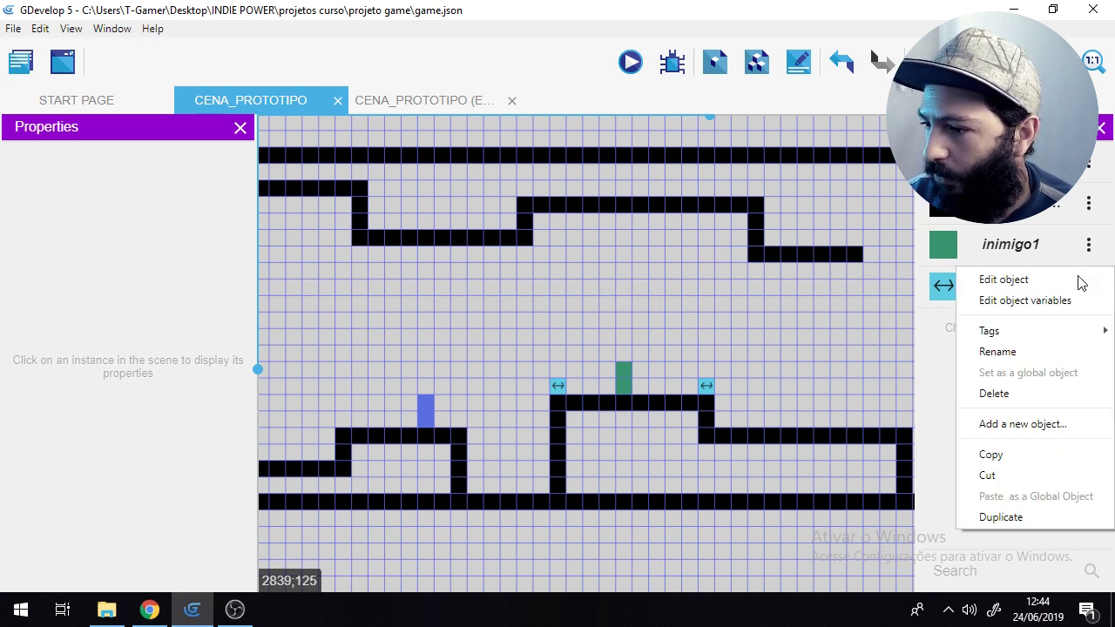
click(1005, 302)
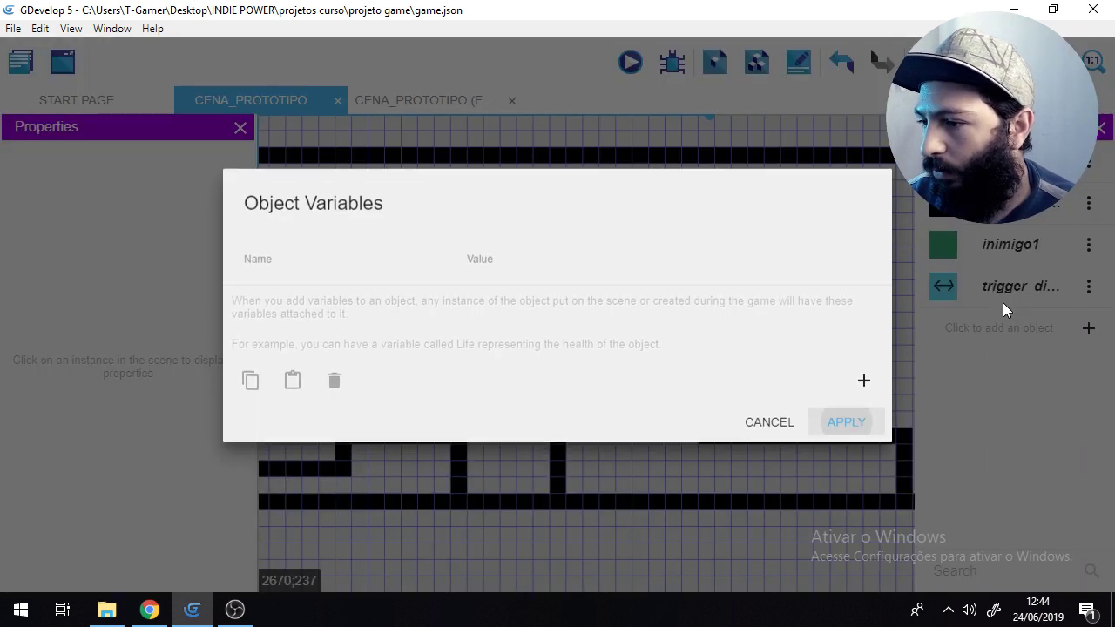
click(864, 391)
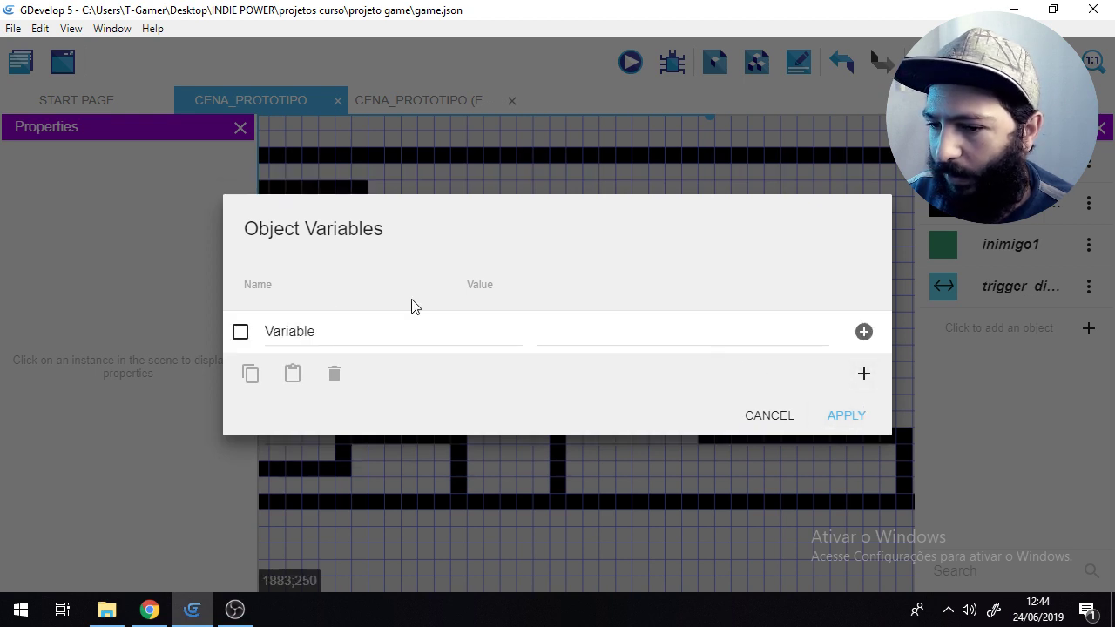
drag(327, 338, 274, 340)
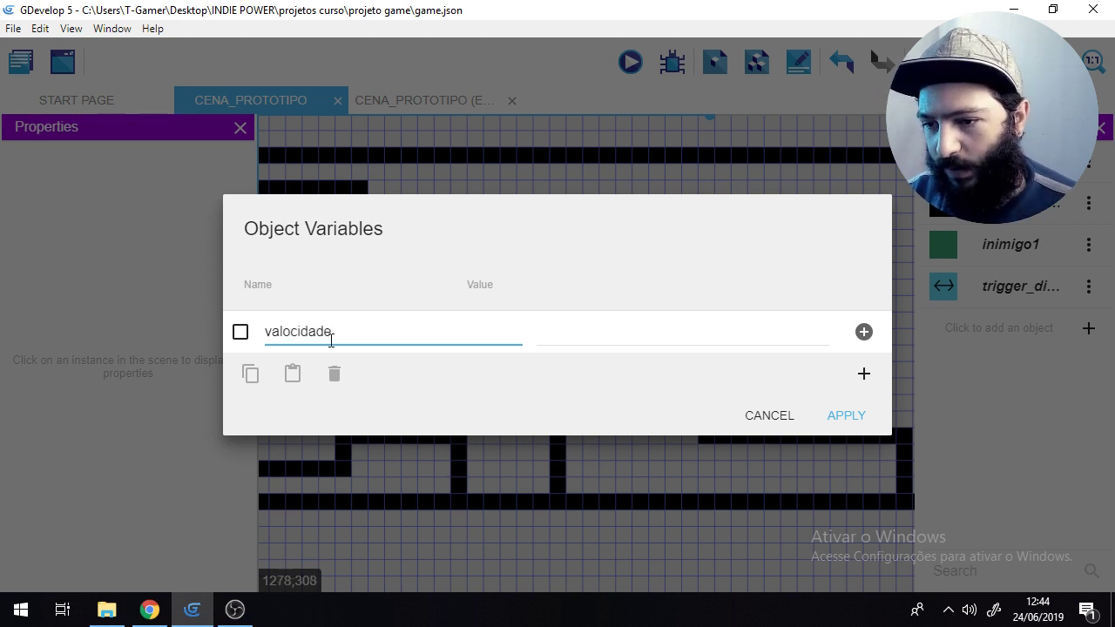
click(583, 340)
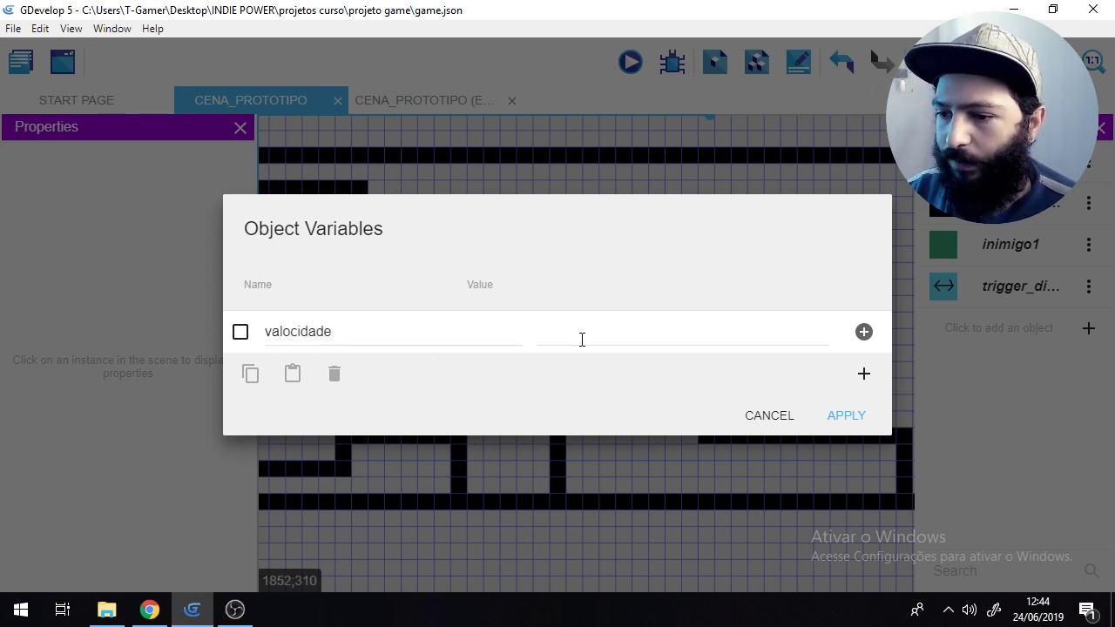
click(582, 340)
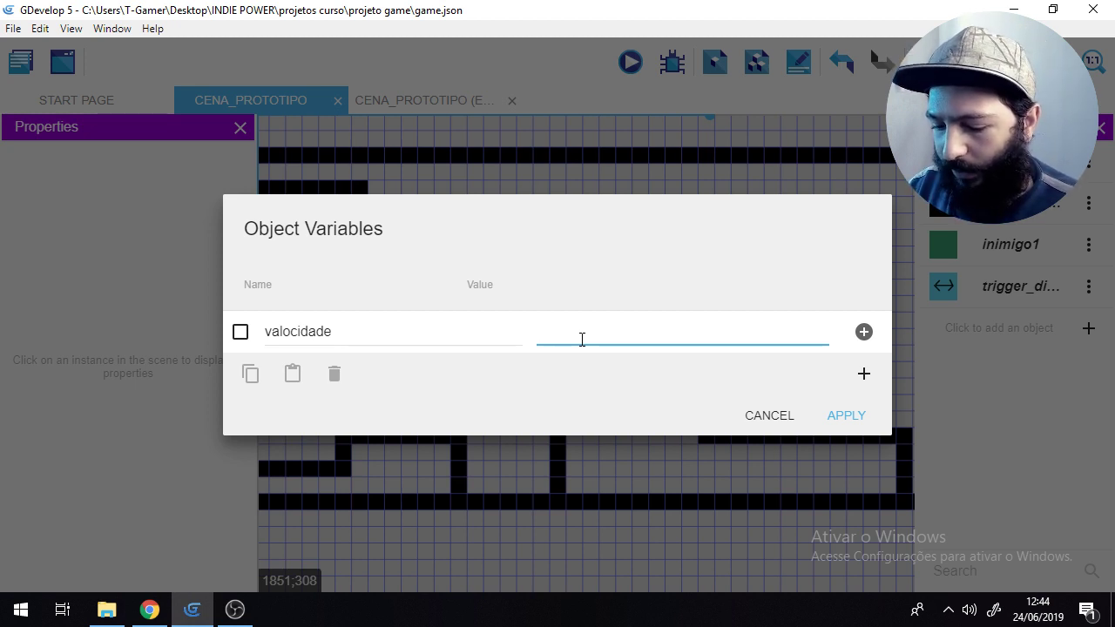
text(90)
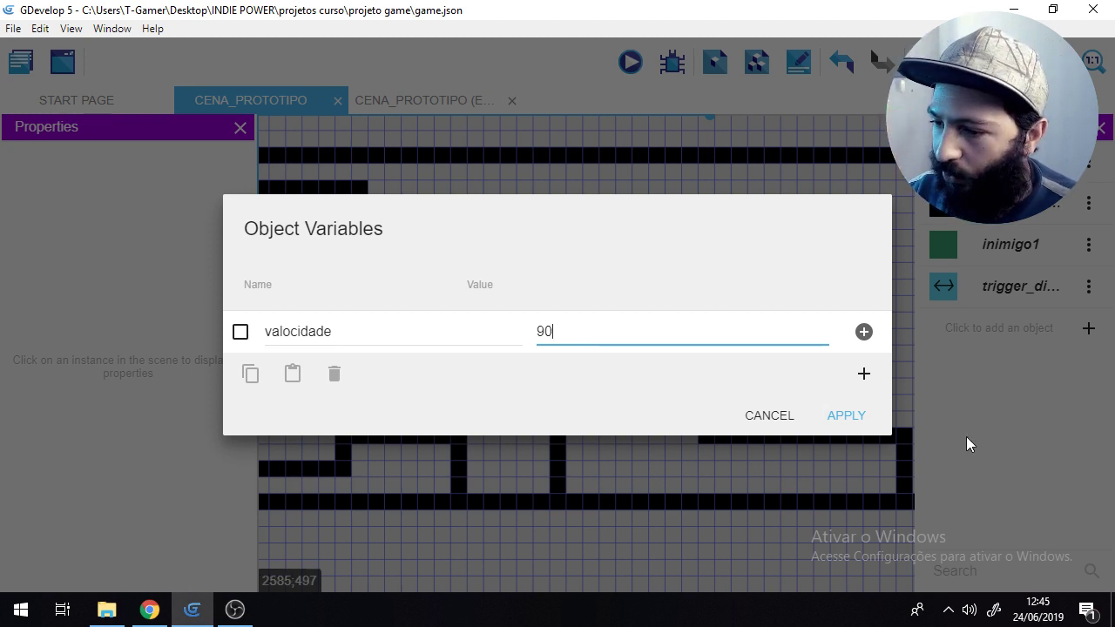
click(841, 423)
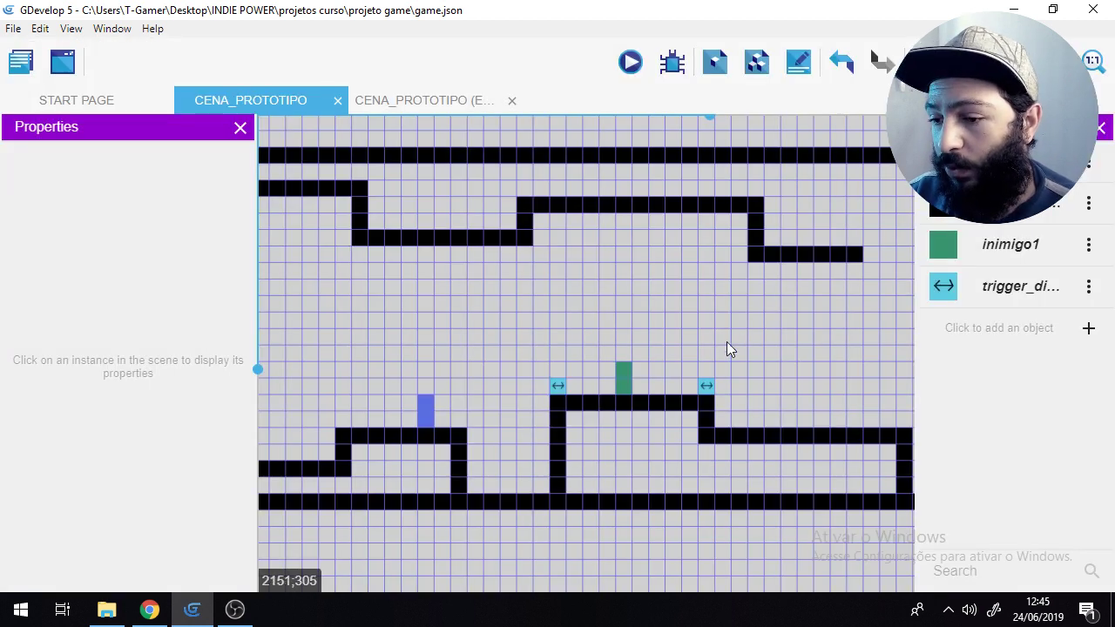
Step: Create a new external events sheet in the project and name it inimigos
click(401, 99)
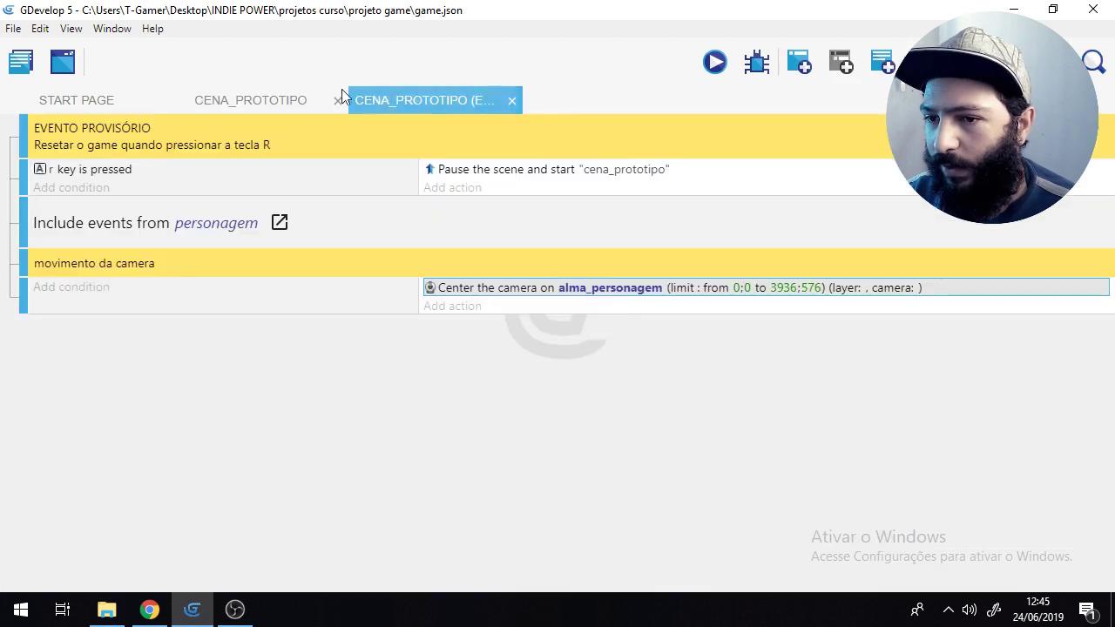
click(253, 97)
click(20, 61)
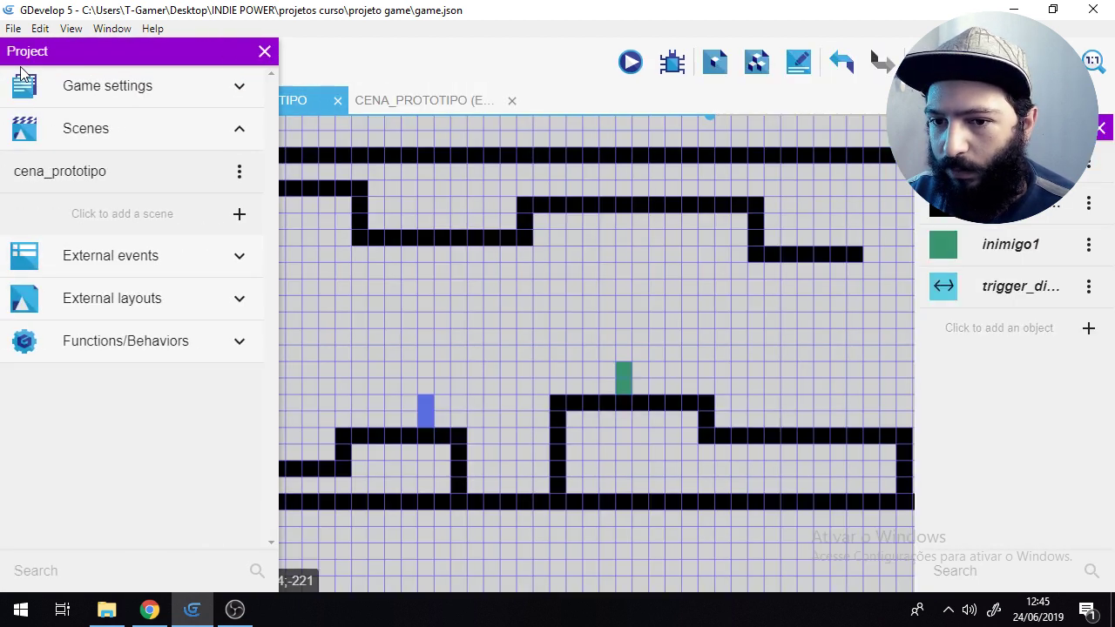
click(158, 255)
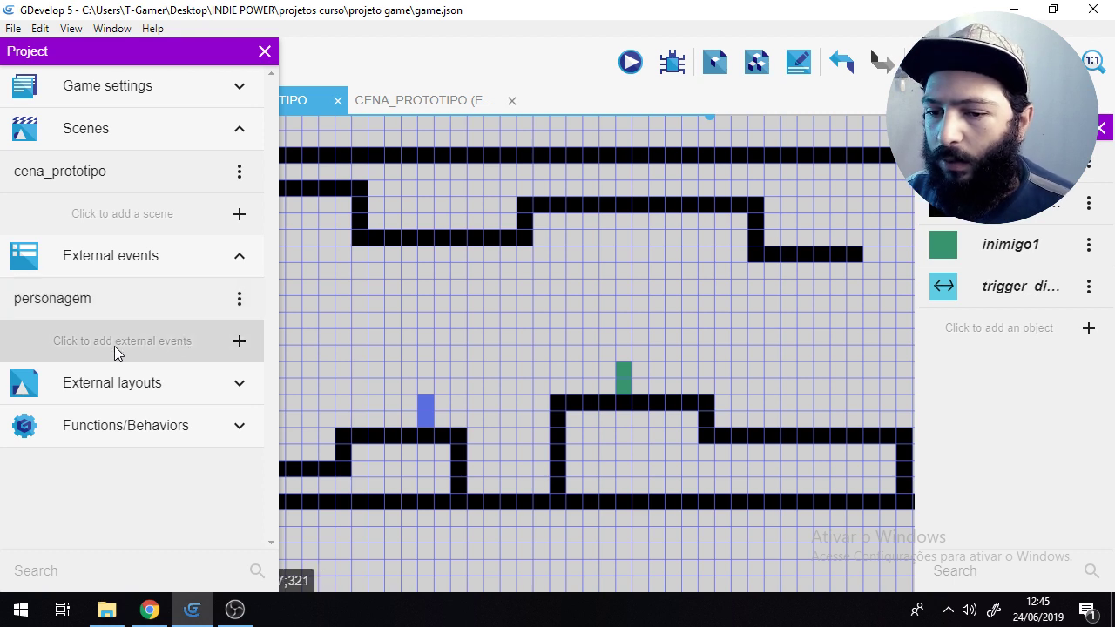
click(140, 346)
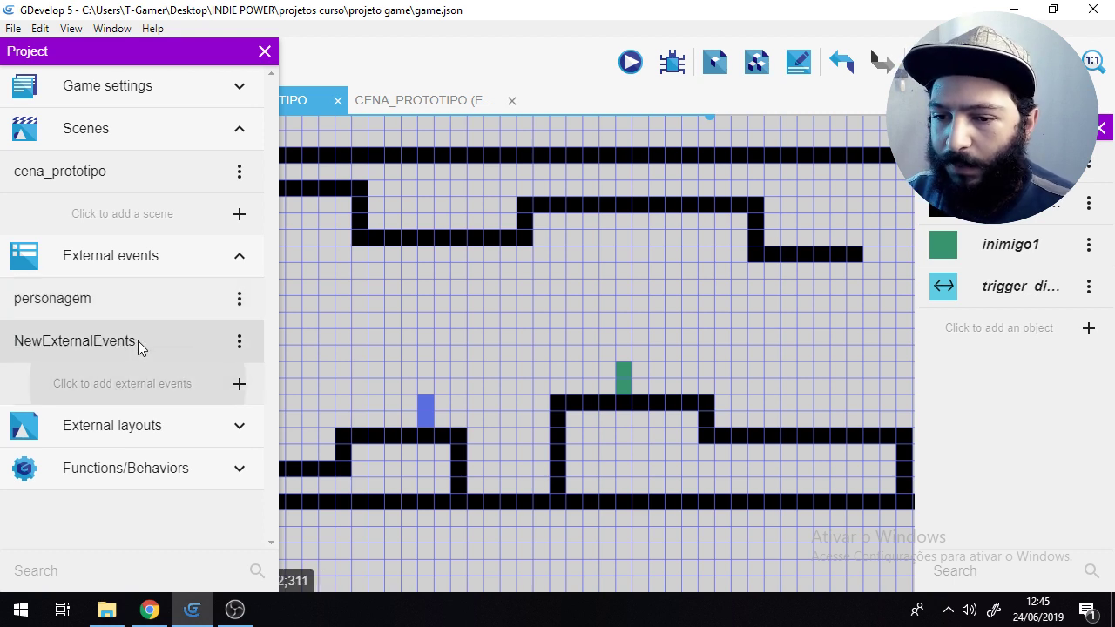
click(240, 342)
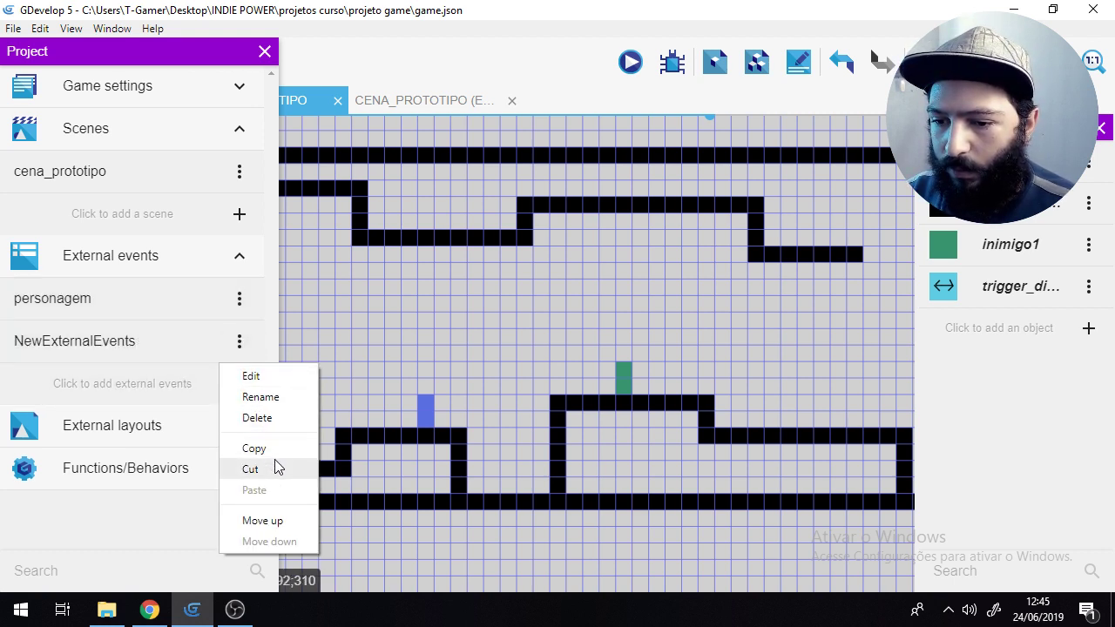
click(262, 397)
drag(138, 343, 11, 348)
text(inimi)
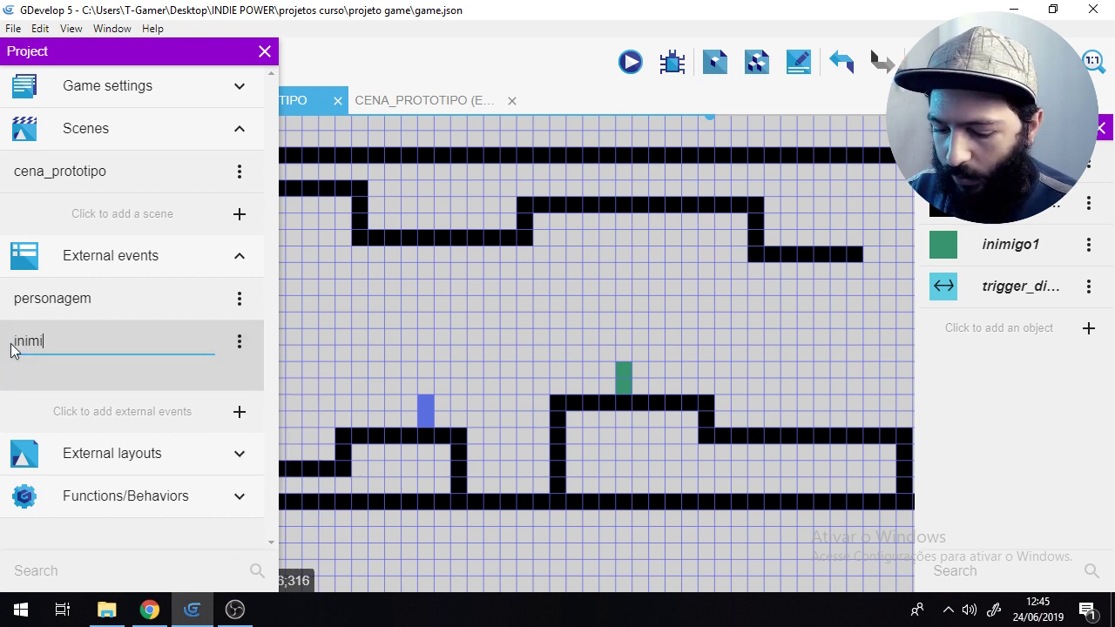
text(gos)
key(Return)
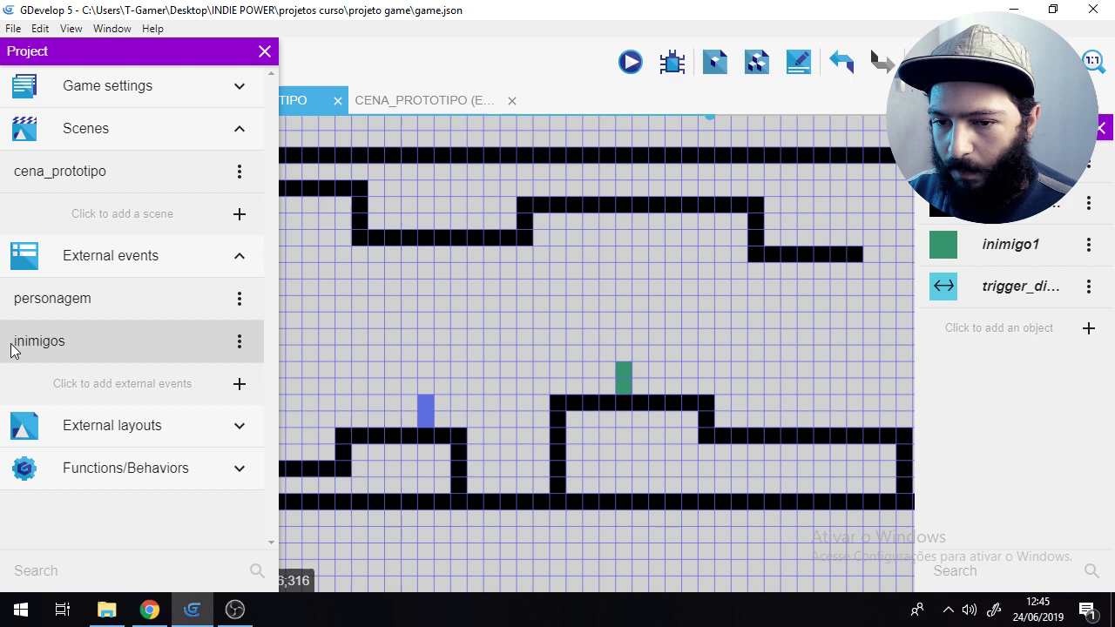
Step: Open the inimigos external events and associate them with the cena_prototipo scene
click(59, 346)
click(754, 352)
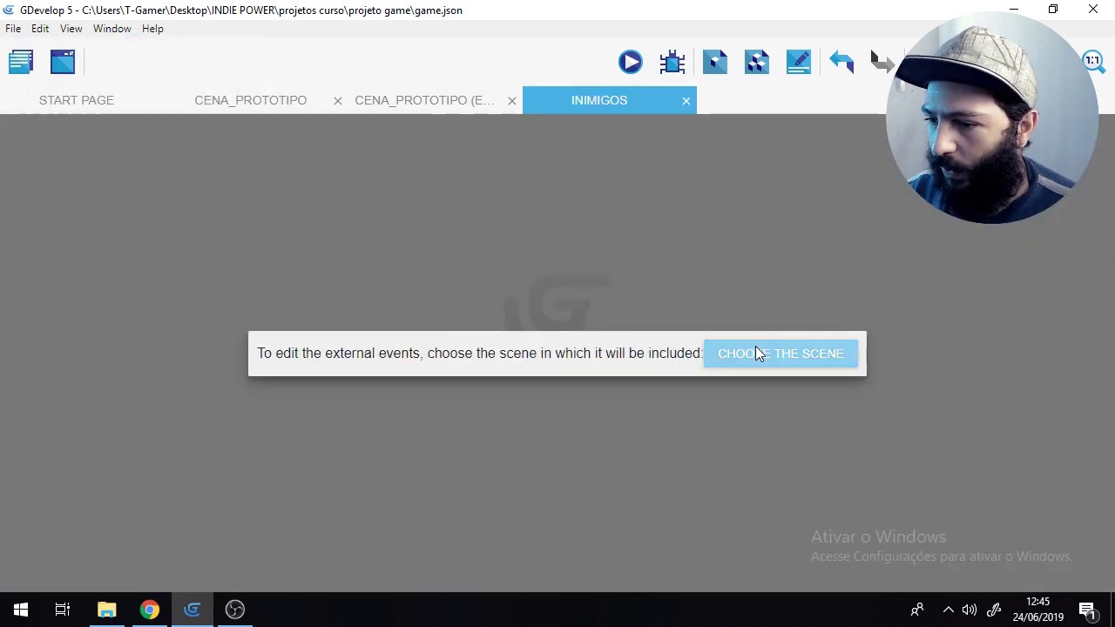
click(540, 351)
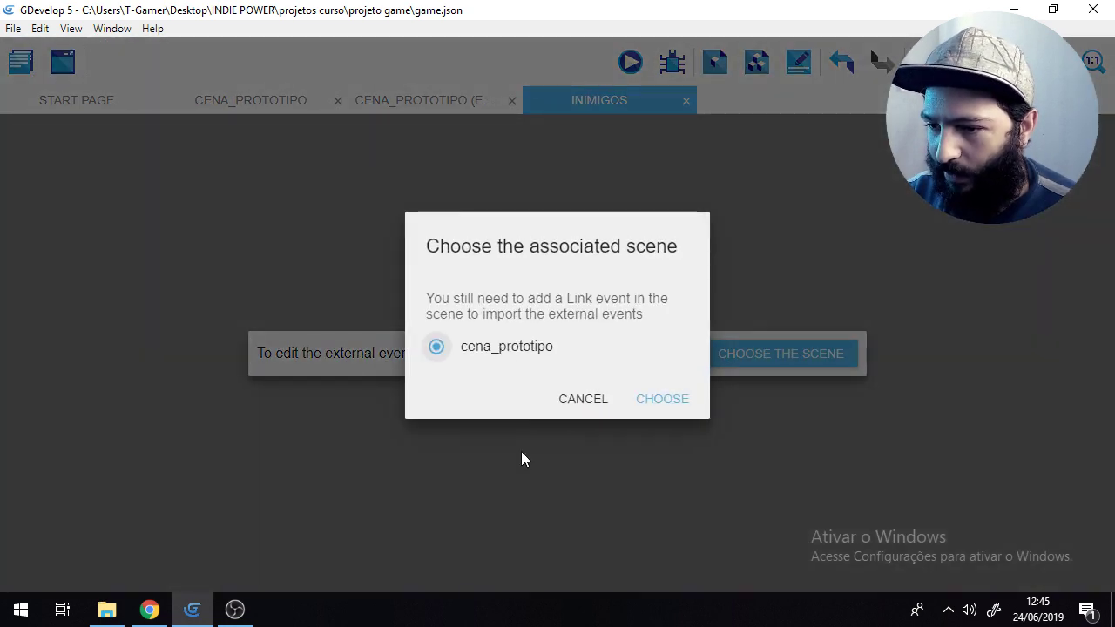
click(664, 399)
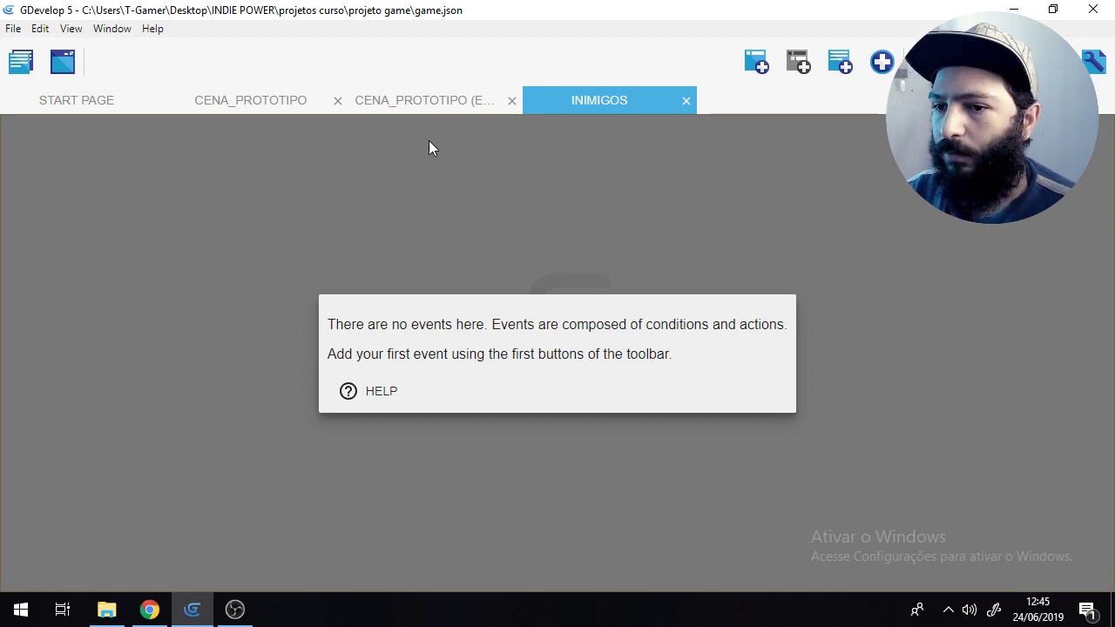
Step: Include the inimigos external events in the cena_prototipo events and place the include directly below the personagem one
click(393, 103)
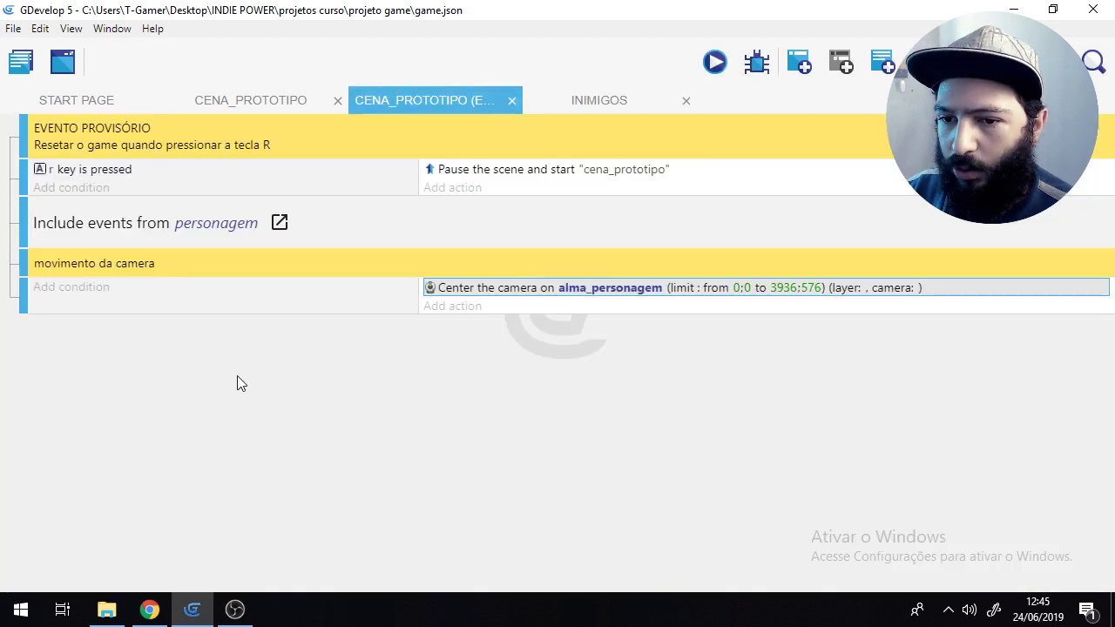
click(924, 62)
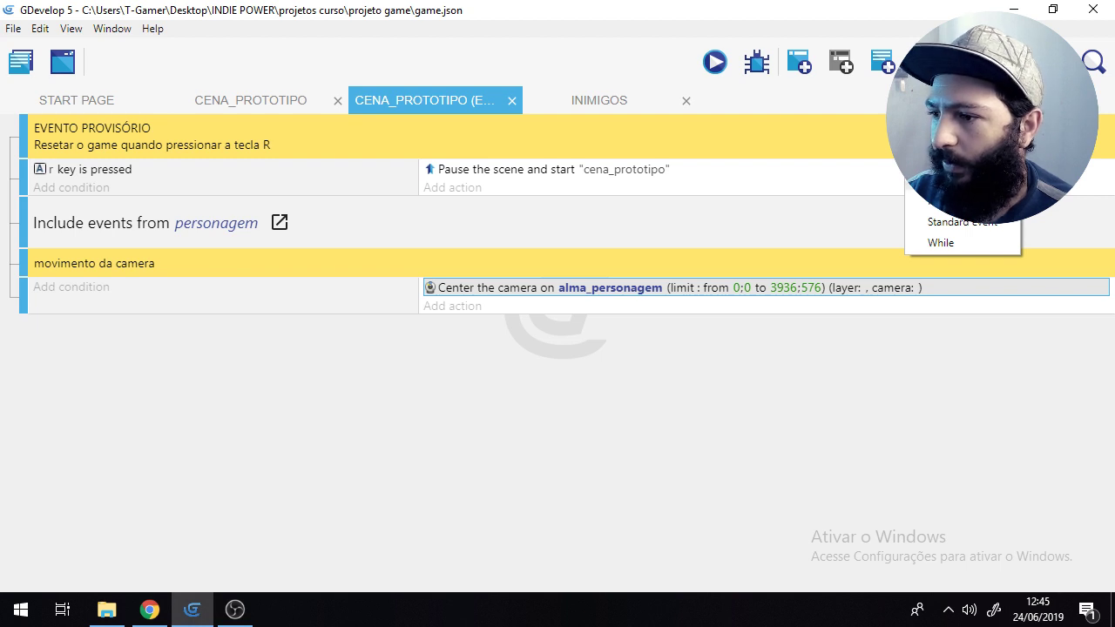
click(959, 202)
click(296, 339)
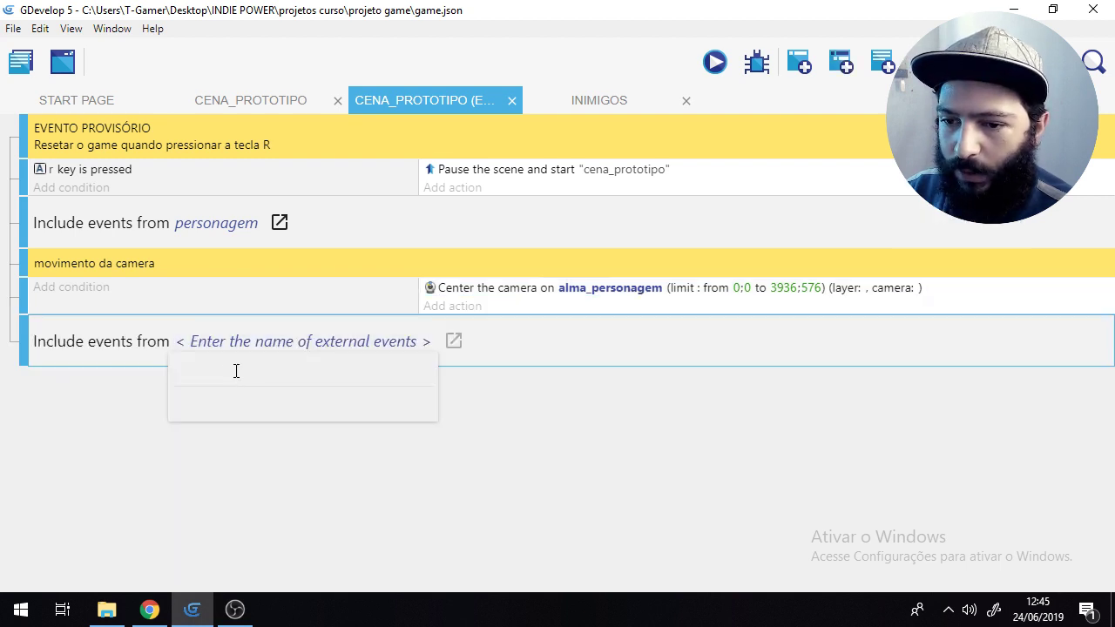
text(i)
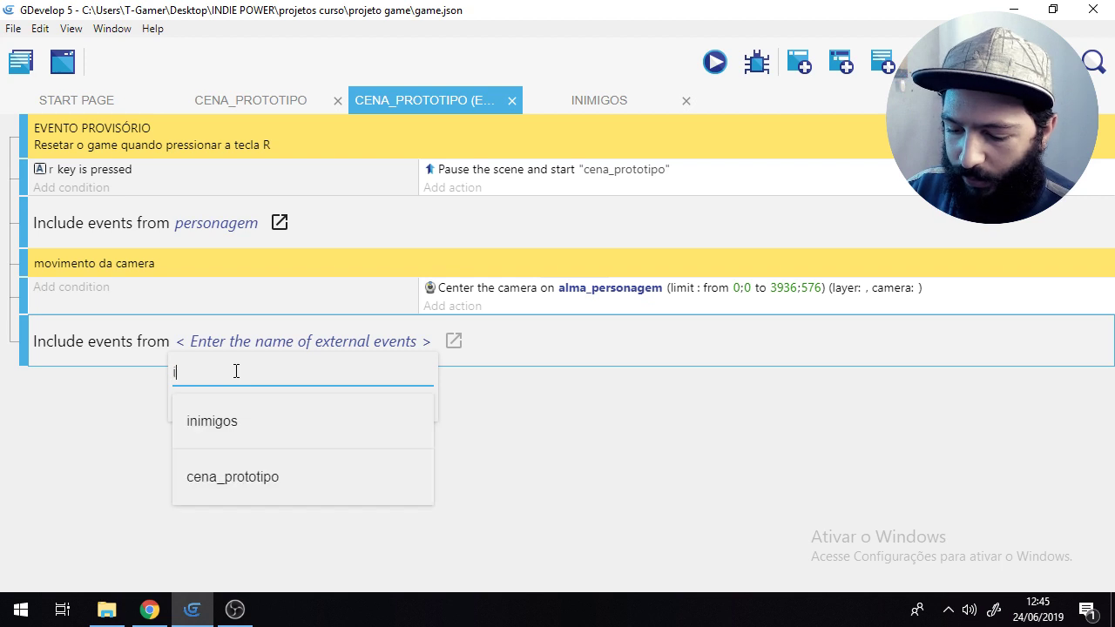
text(nimi)
click(262, 429)
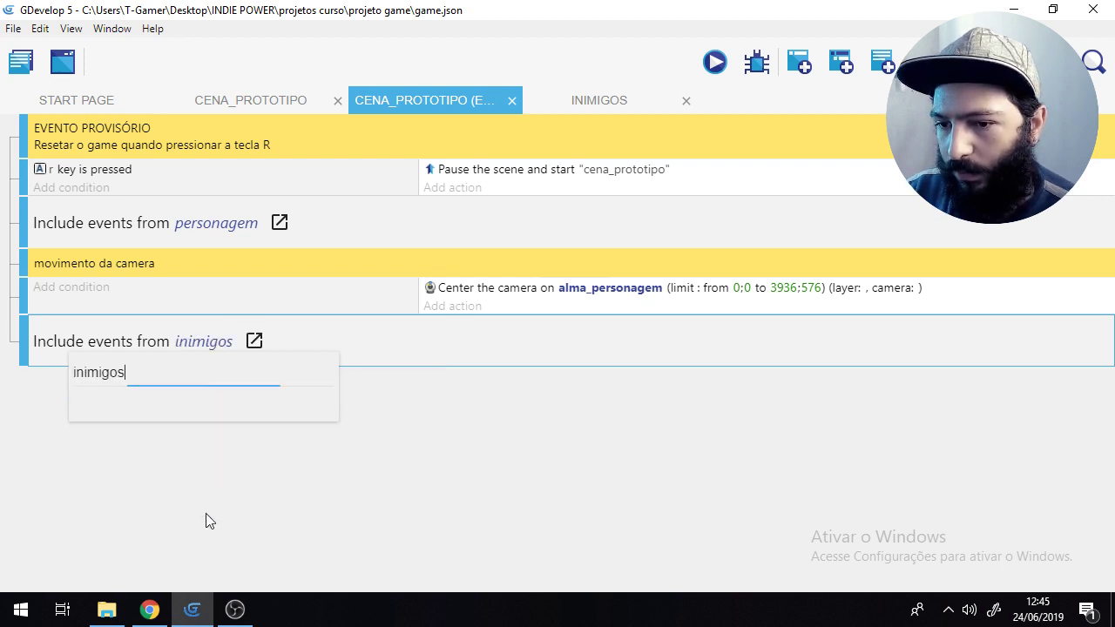
drag(27, 342, 32, 272)
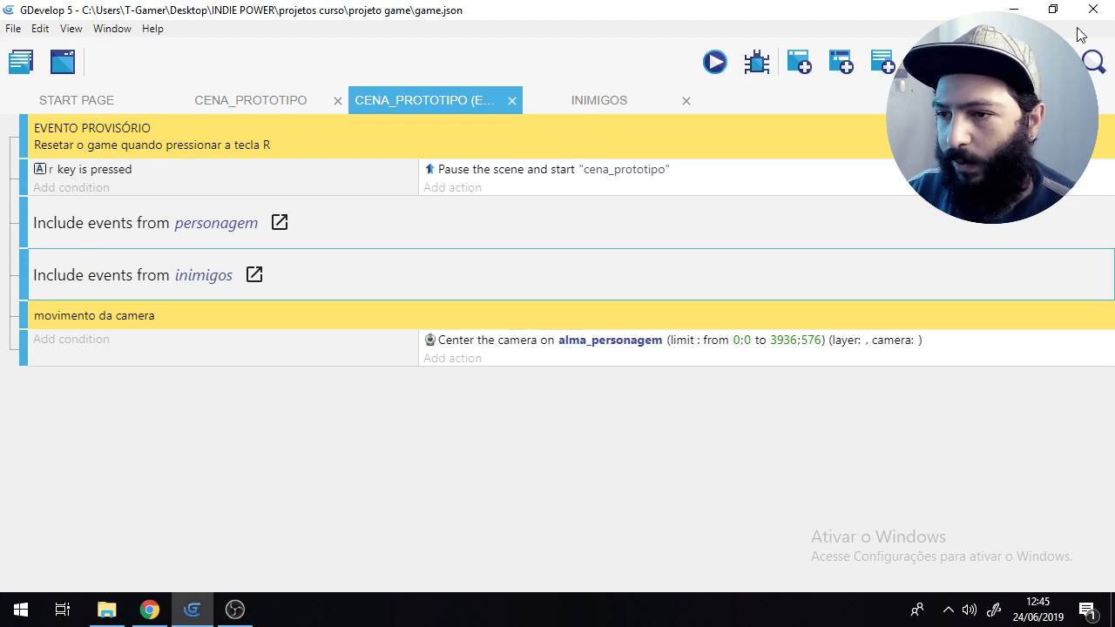
Step: Add an event group named Inimigo 01 to the inimigos external events
click(622, 98)
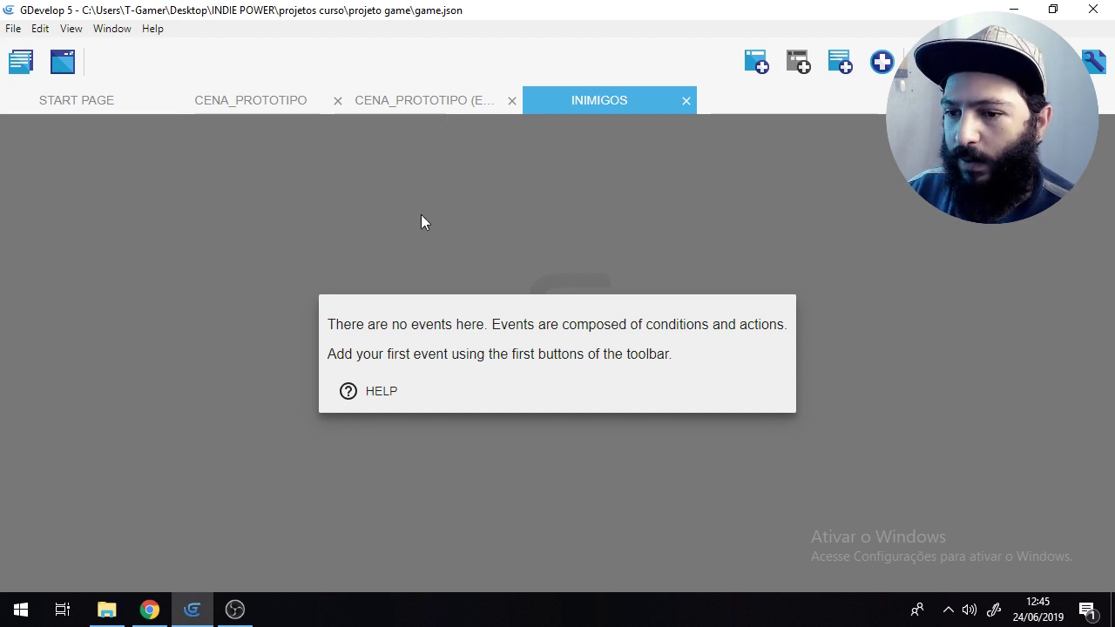
click(882, 62)
click(876, 135)
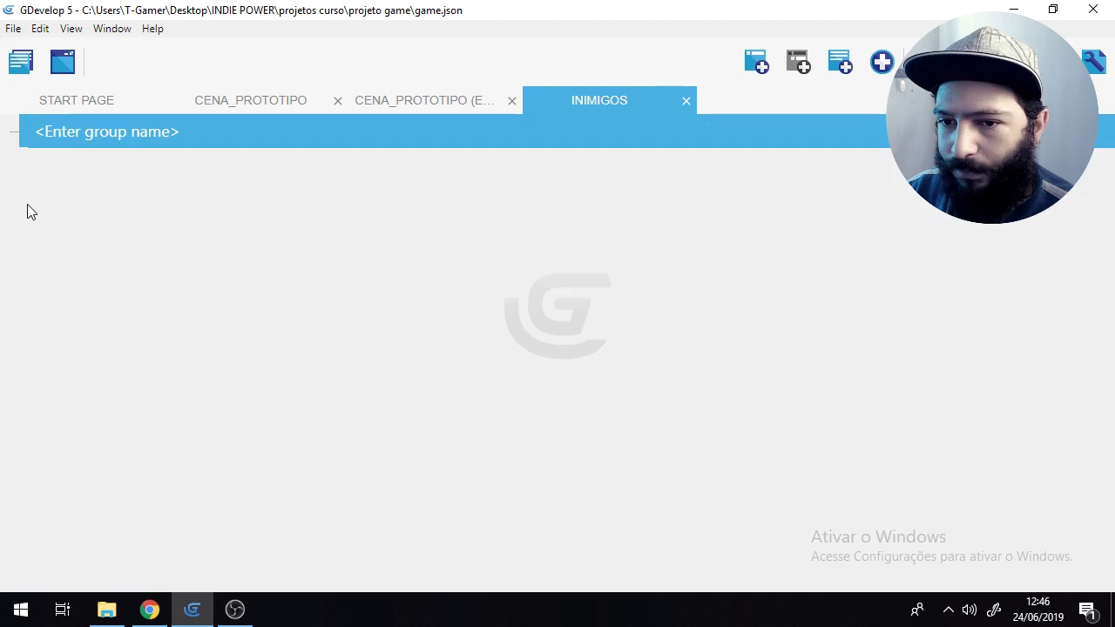
click(113, 137)
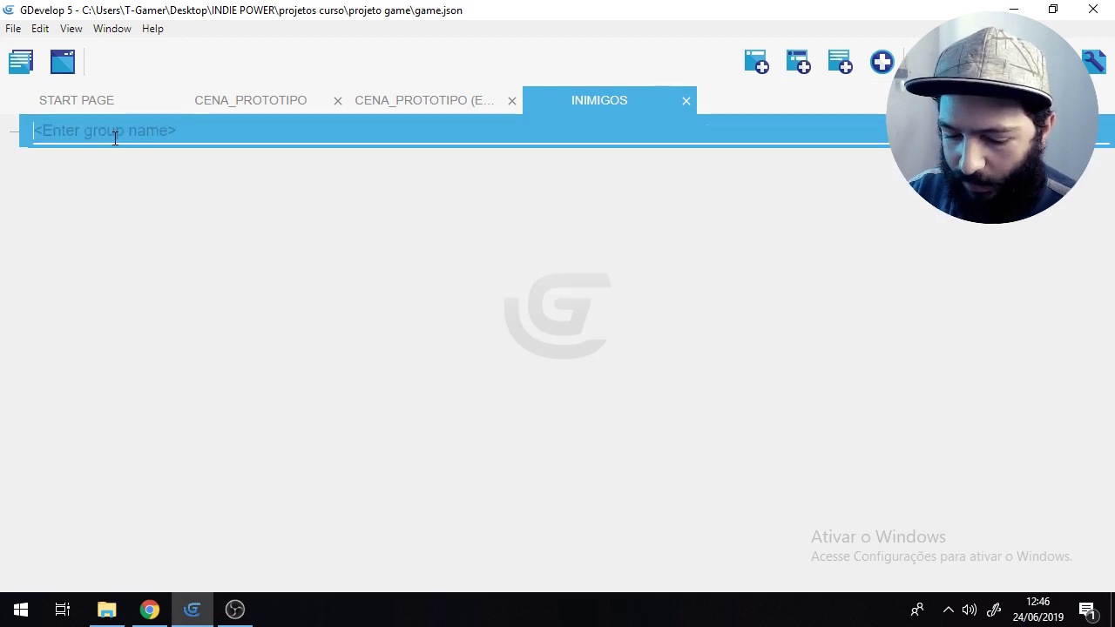
text(Inimig)
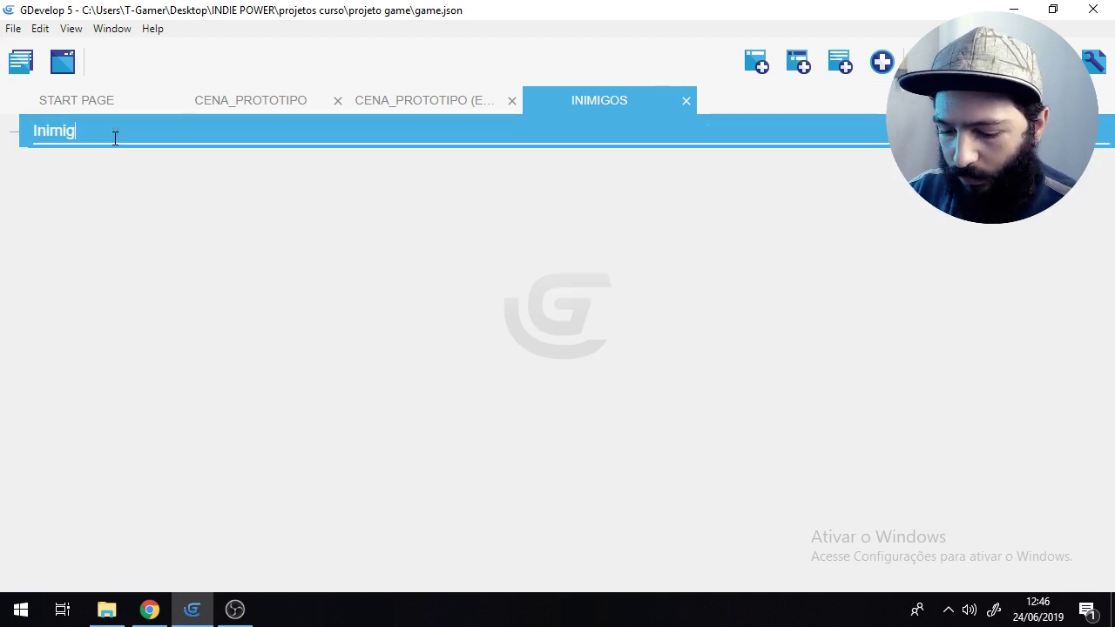
text(o 01)
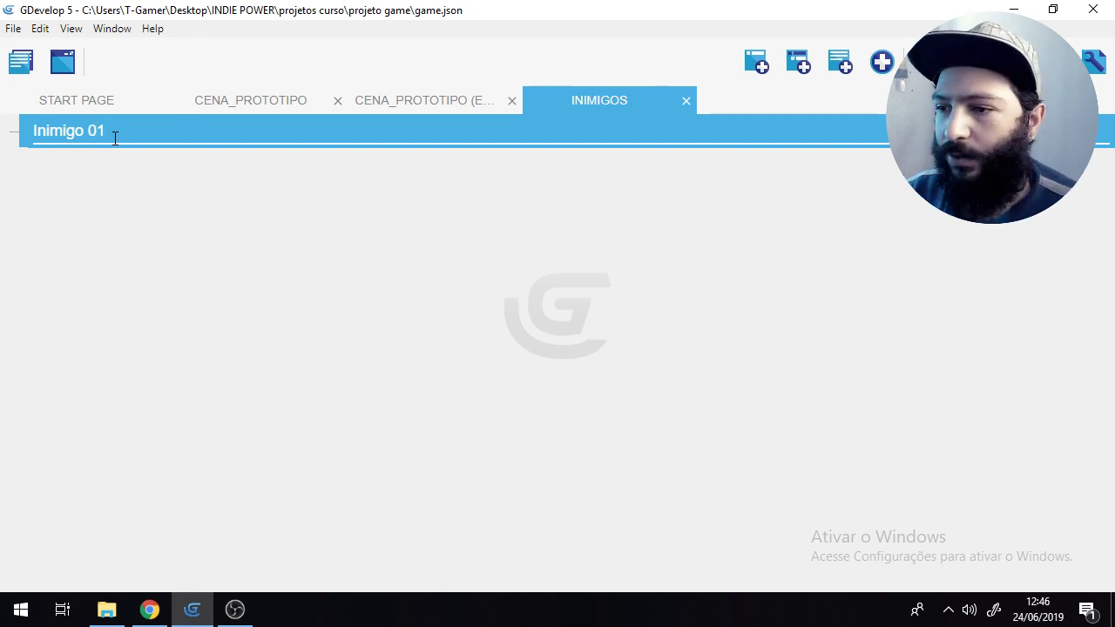
click(169, 216)
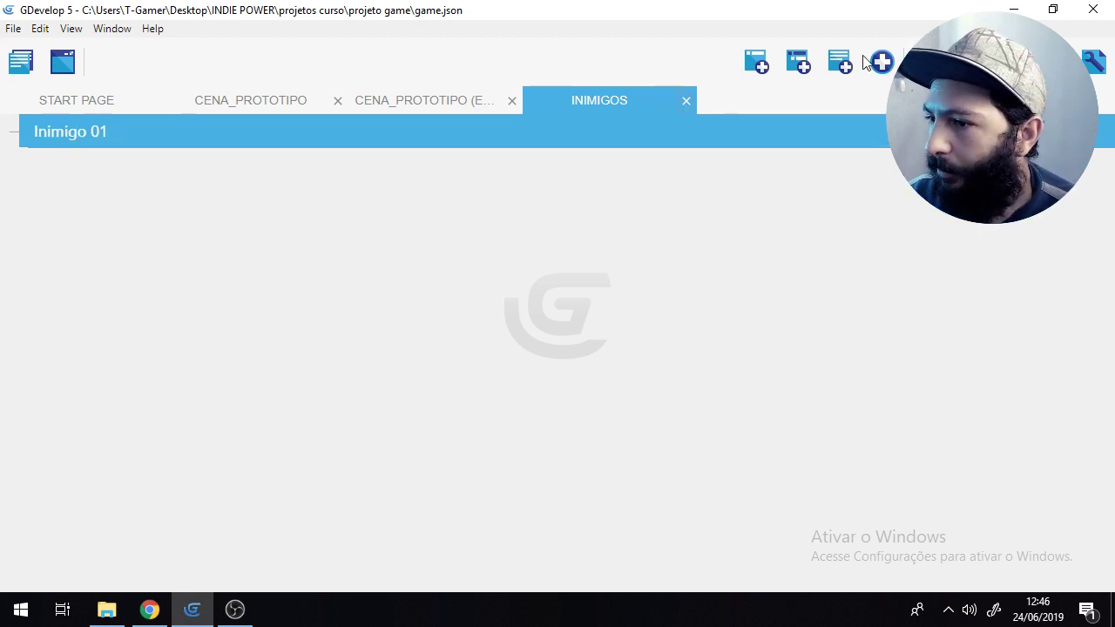
Step: Add an empty standard event and nest it inside the Inimigo 01 group
click(758, 61)
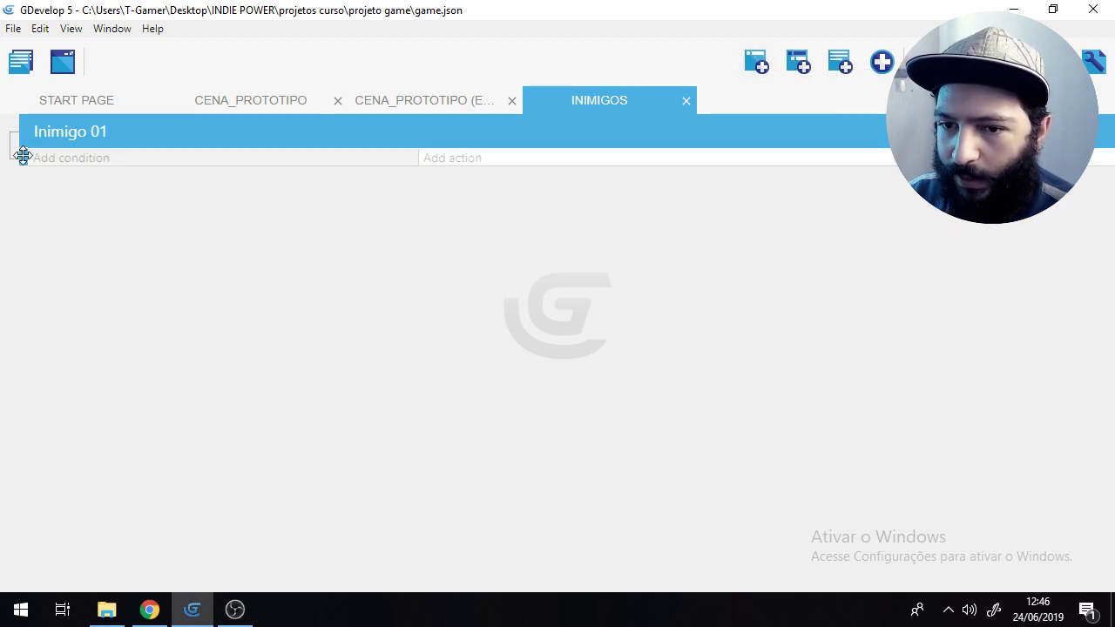
mouse_move(23, 155)
mouse_down()
mouse_move(41, 167)
mouse_move(37, 157)
mouse_up()
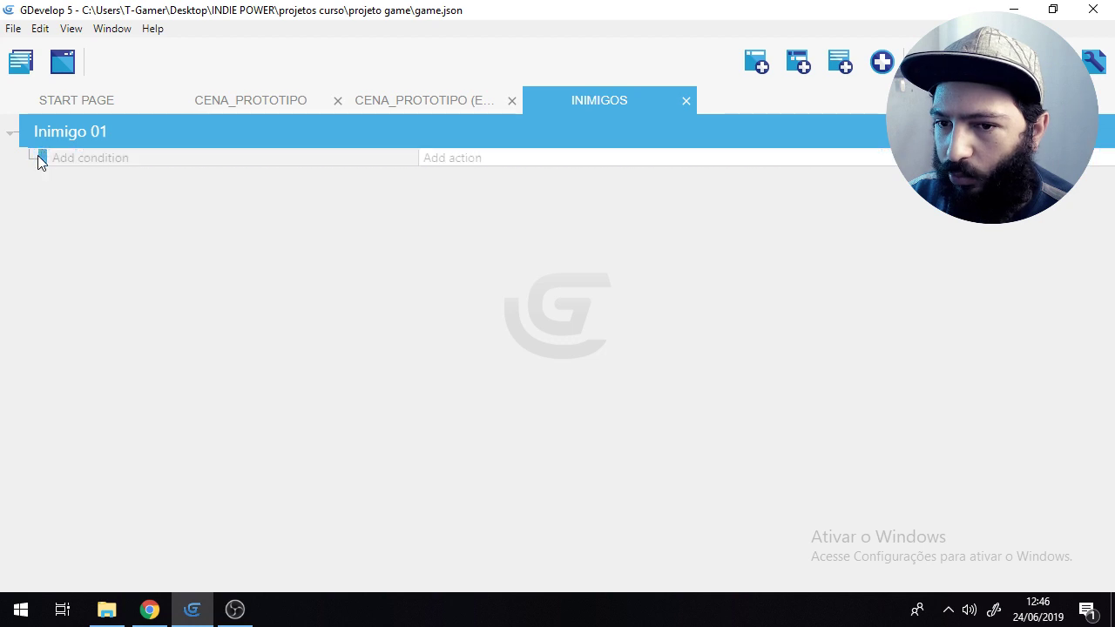
click(11, 136)
click(11, 136)
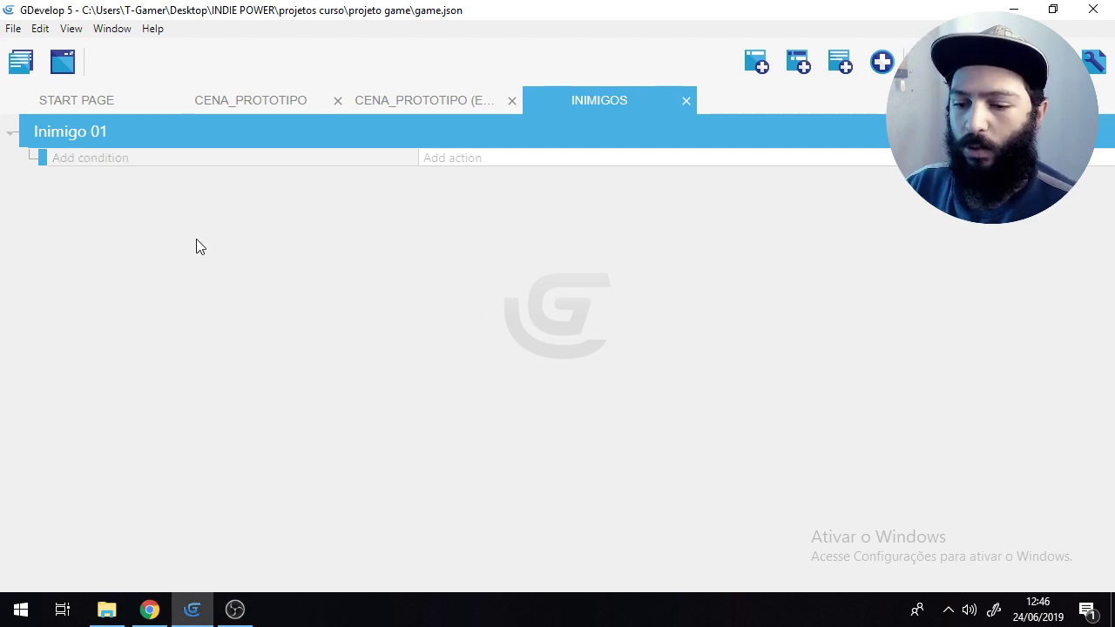
click(235, 609)
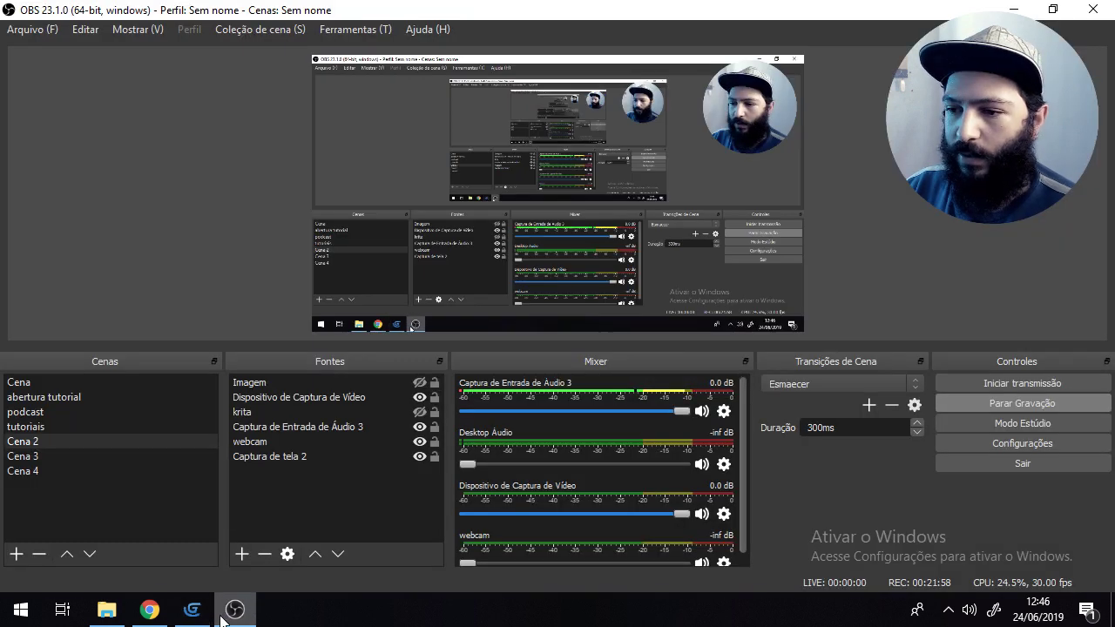
click(195, 609)
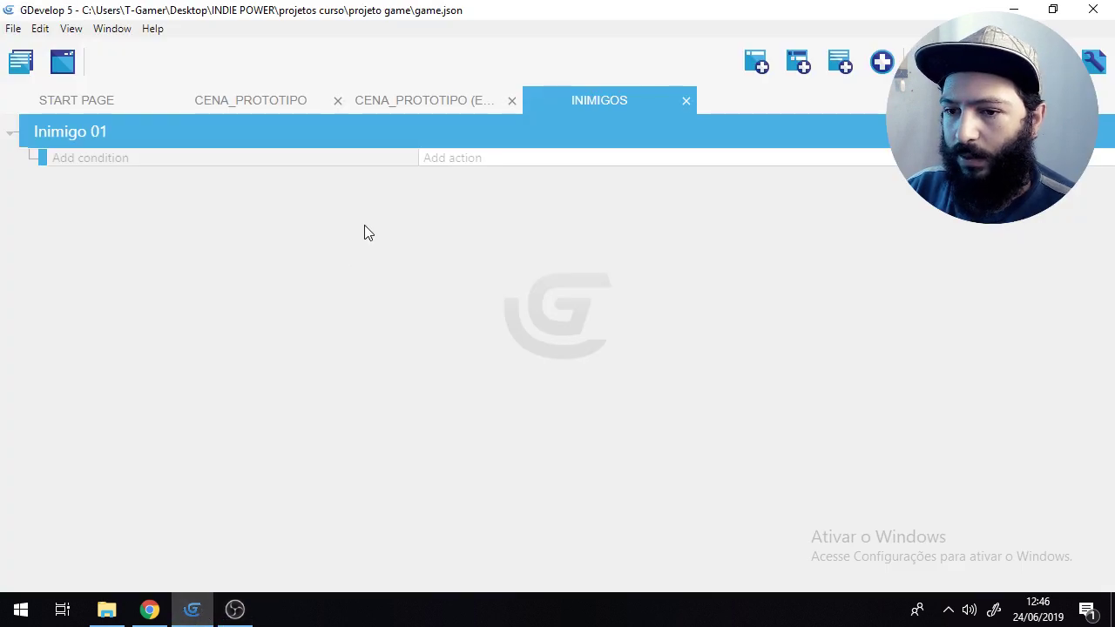
Step: Add an Add a force movement action to the nested event with inimigo1 as its object
click(471, 164)
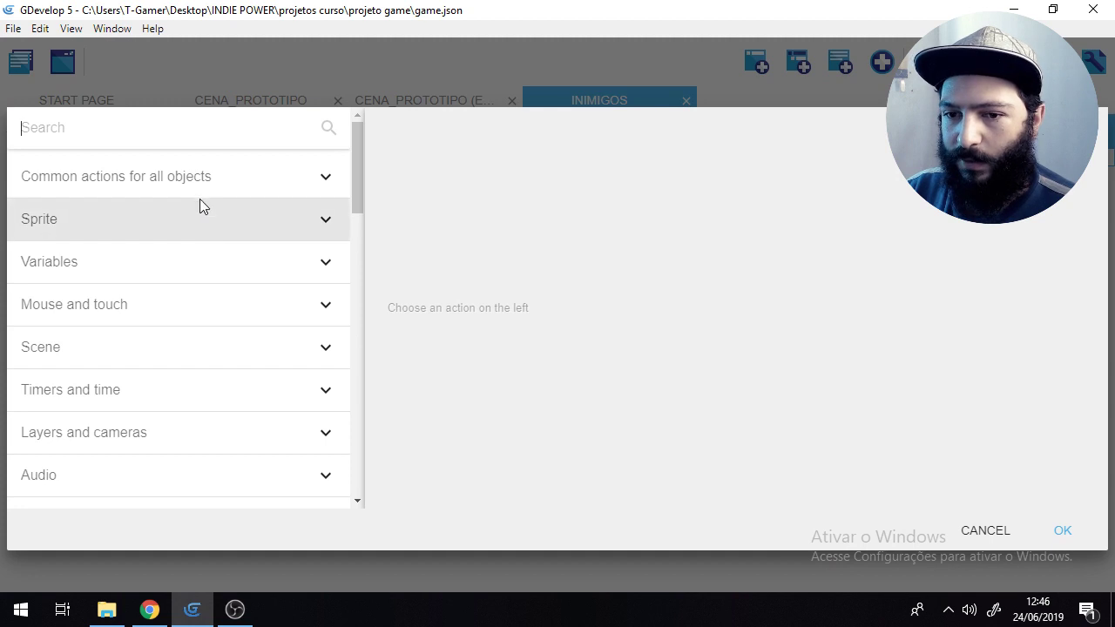
click(132, 181)
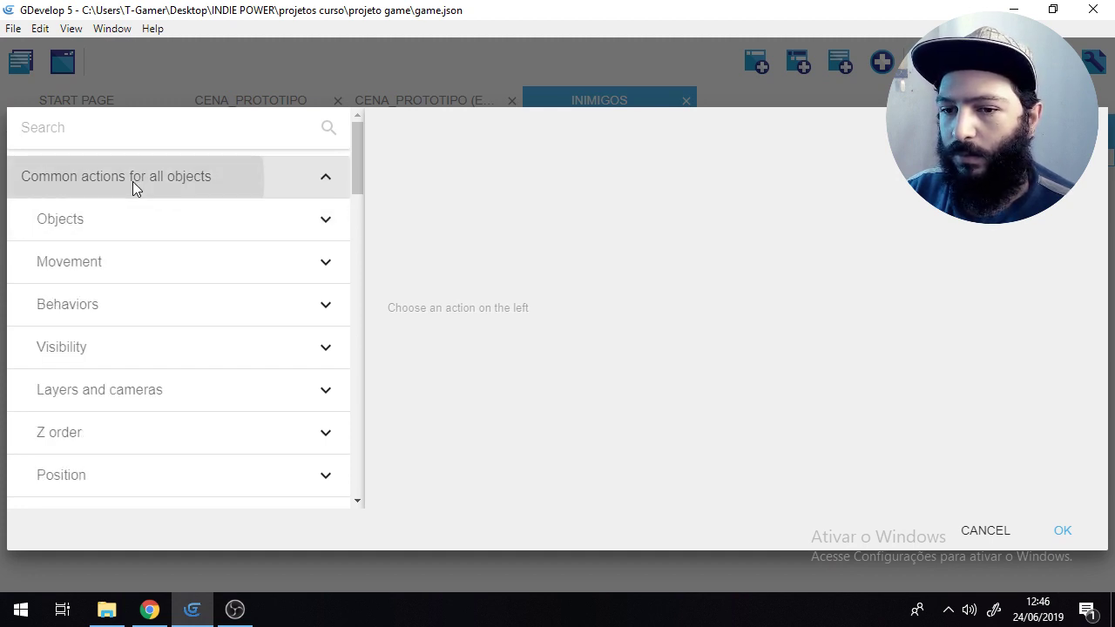
click(114, 273)
scroll(159, 426, down, 1)
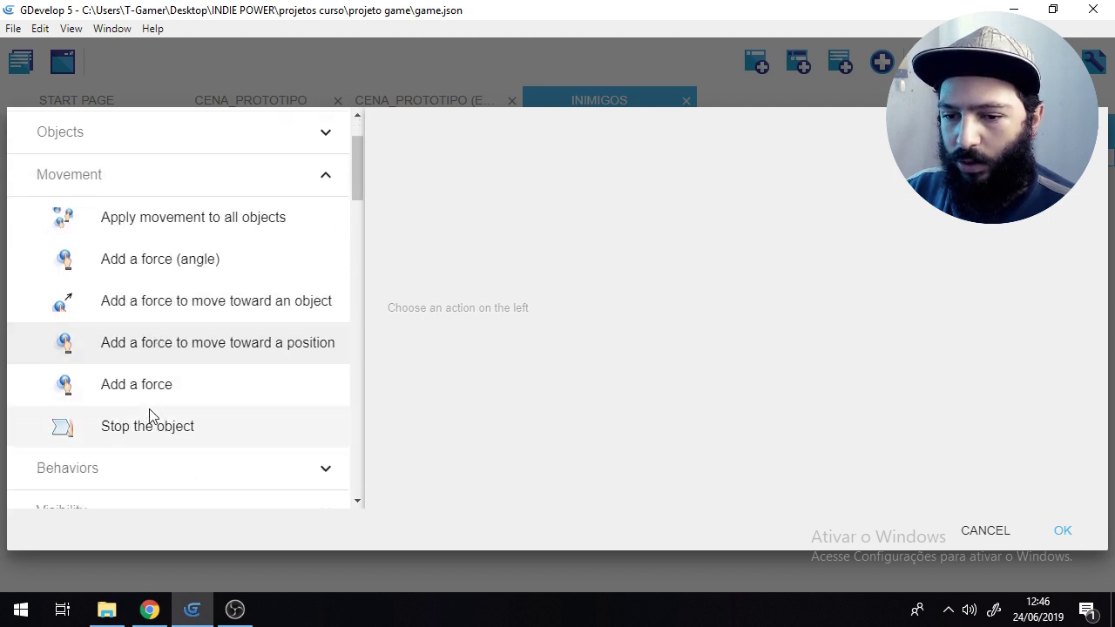
click(138, 390)
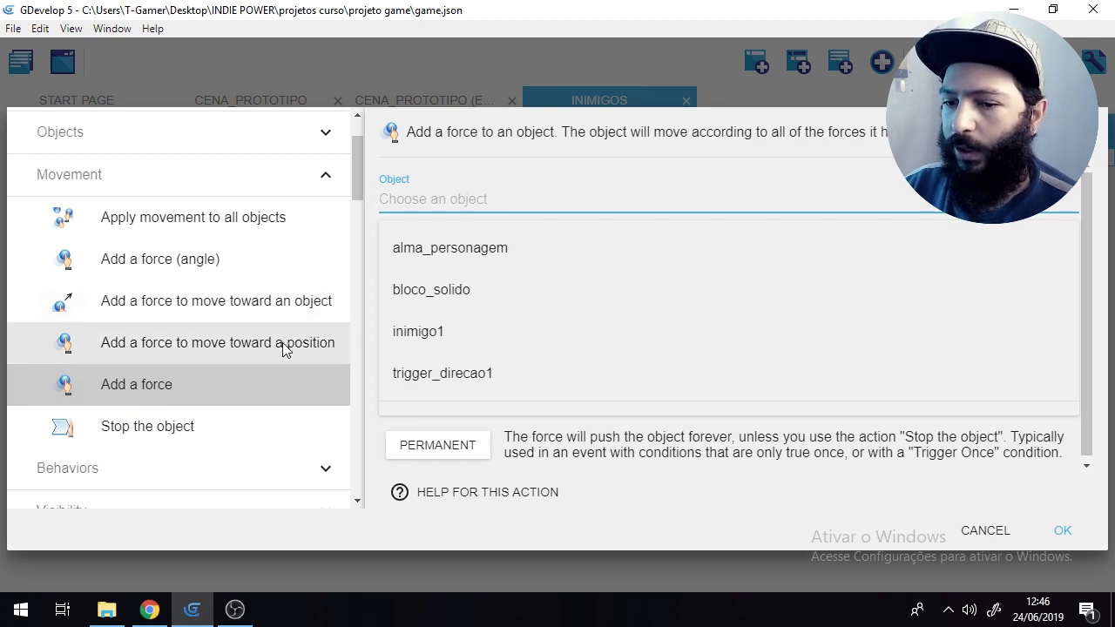
click(470, 324)
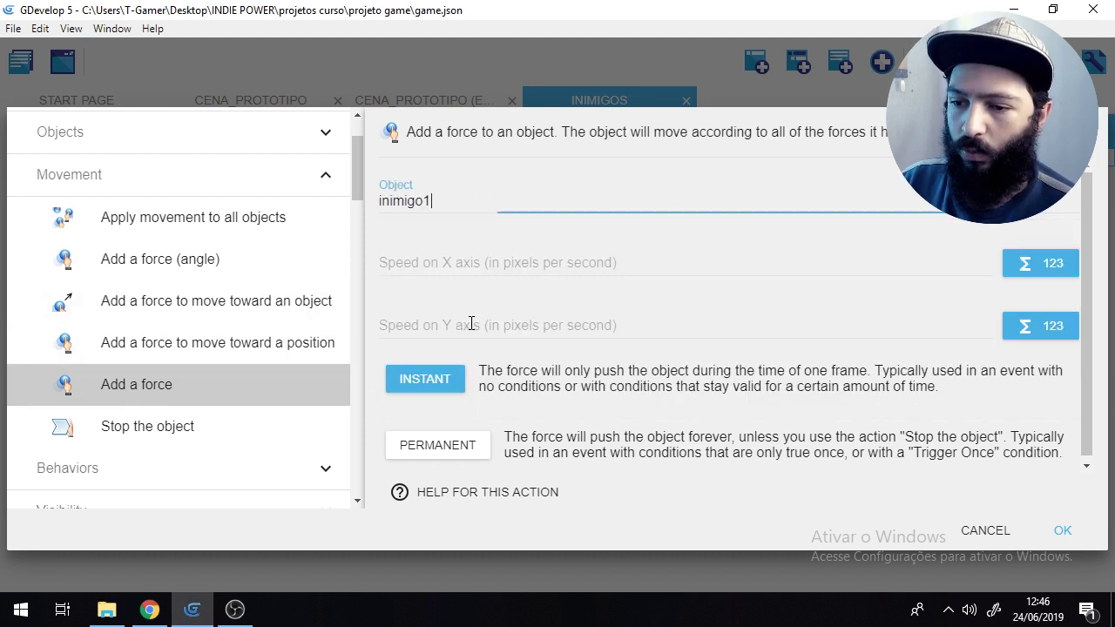
Step: Choose the Object's variable expression for the force's speed on the X axis
click(442, 267)
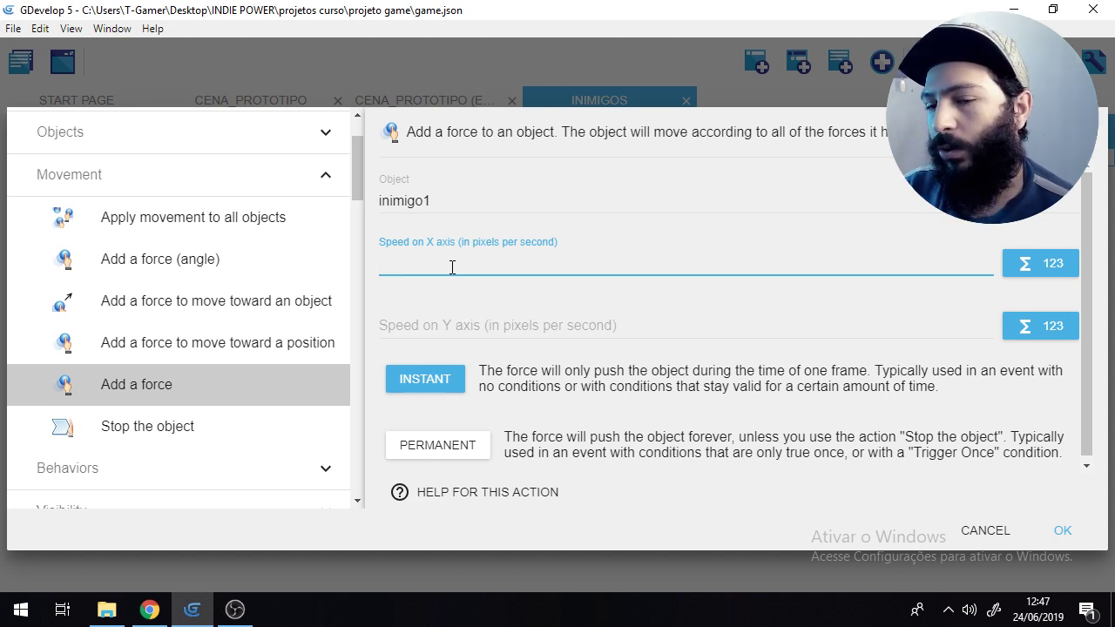
click(1056, 268)
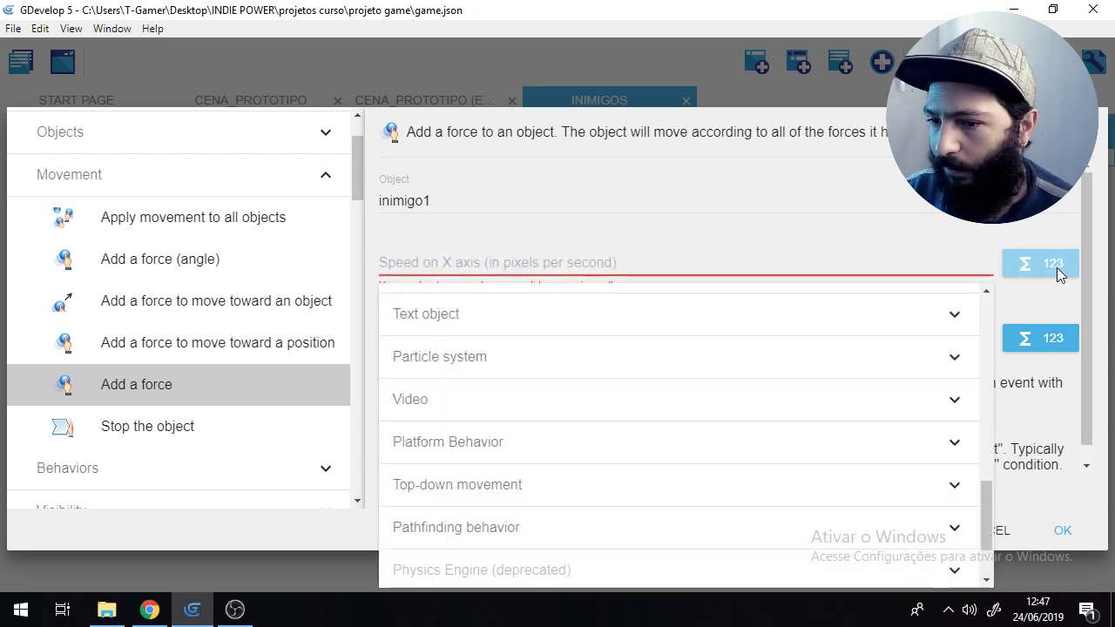
scroll(801, 449, up, 10)
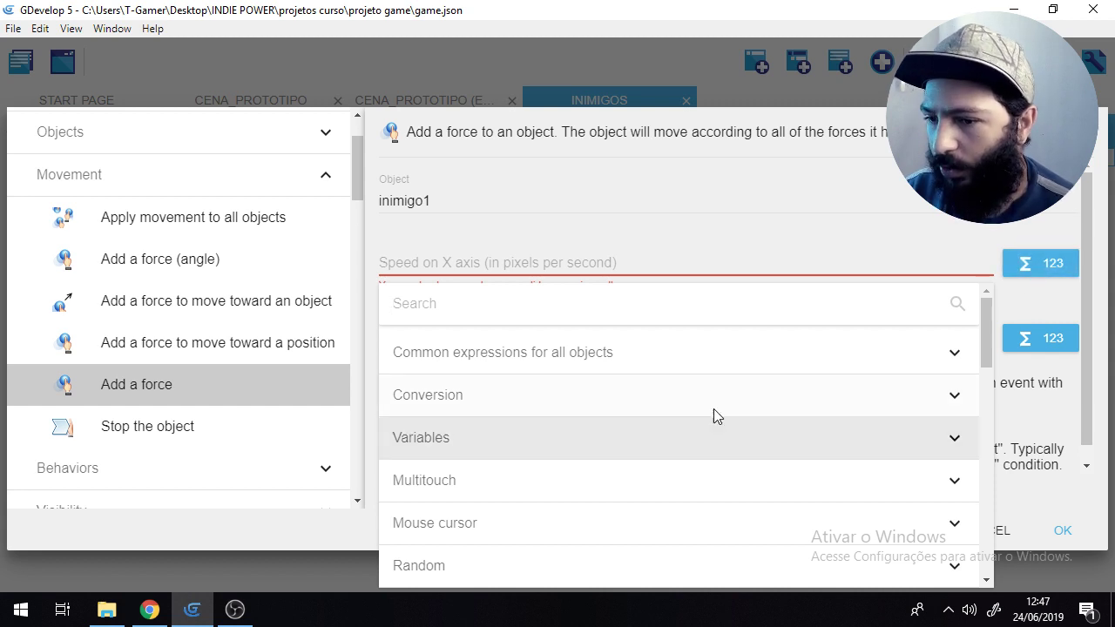
click(492, 364)
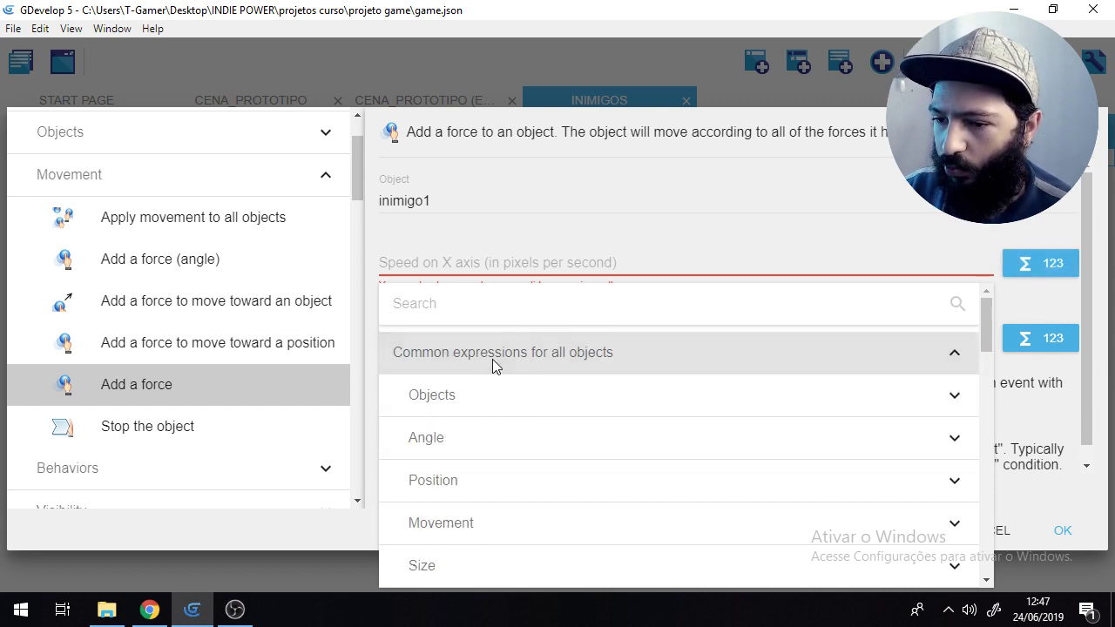
scroll(535, 440, down, 2)
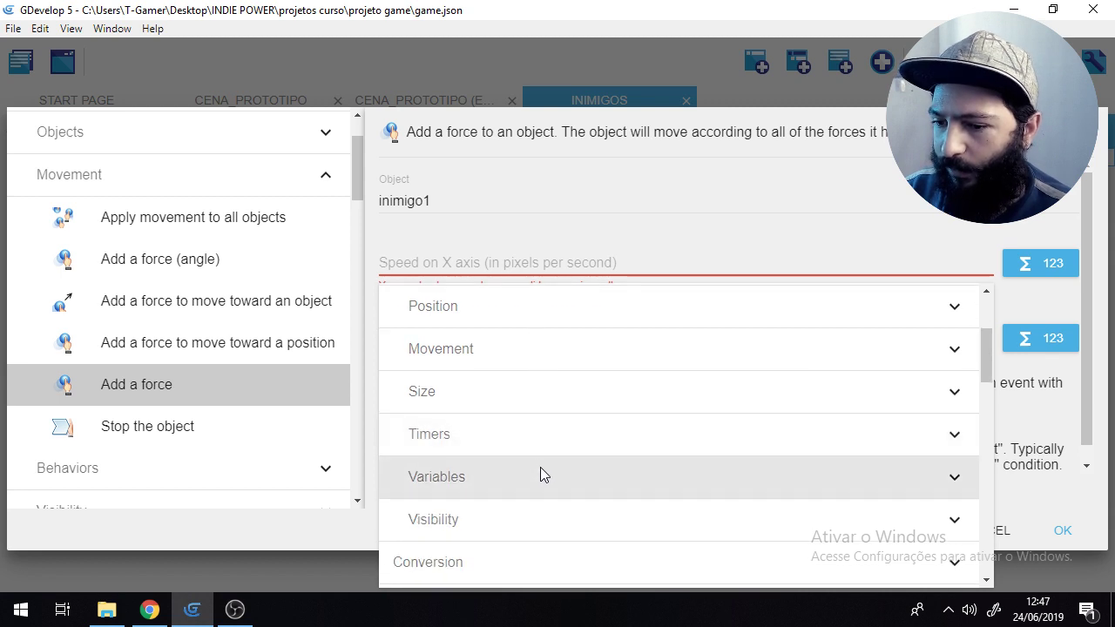
click(542, 472)
scroll(540, 466, down, 1)
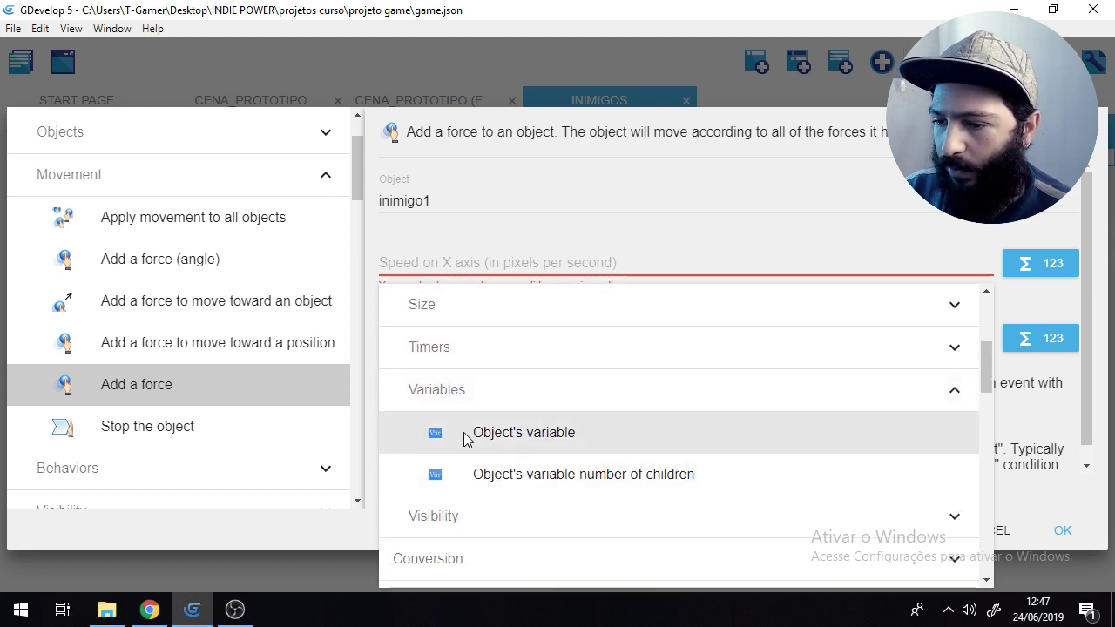
click(511, 441)
Step: Fill the X speed expression with inimigo1's valocidade variable and confirm the force action
click(347, 271)
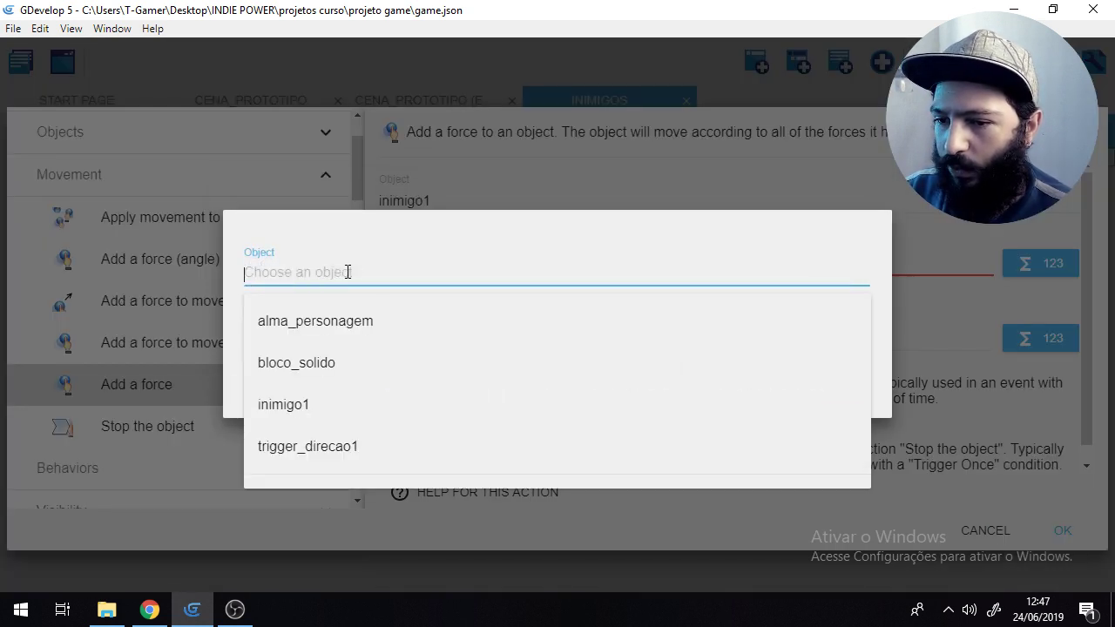
click(338, 405)
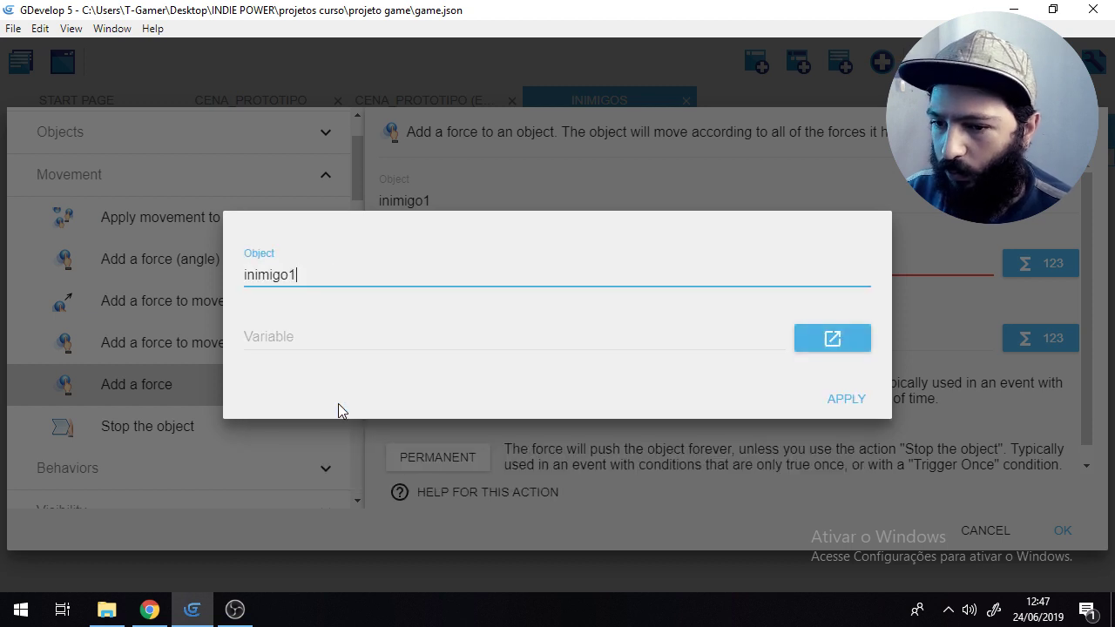
click(311, 336)
click(306, 393)
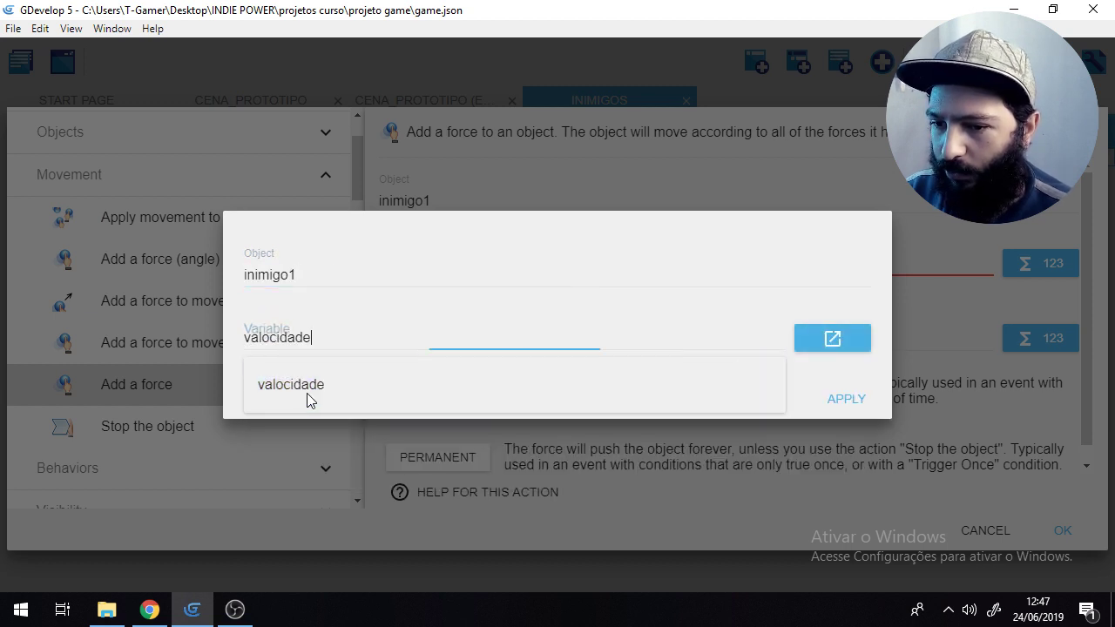
click(846, 399)
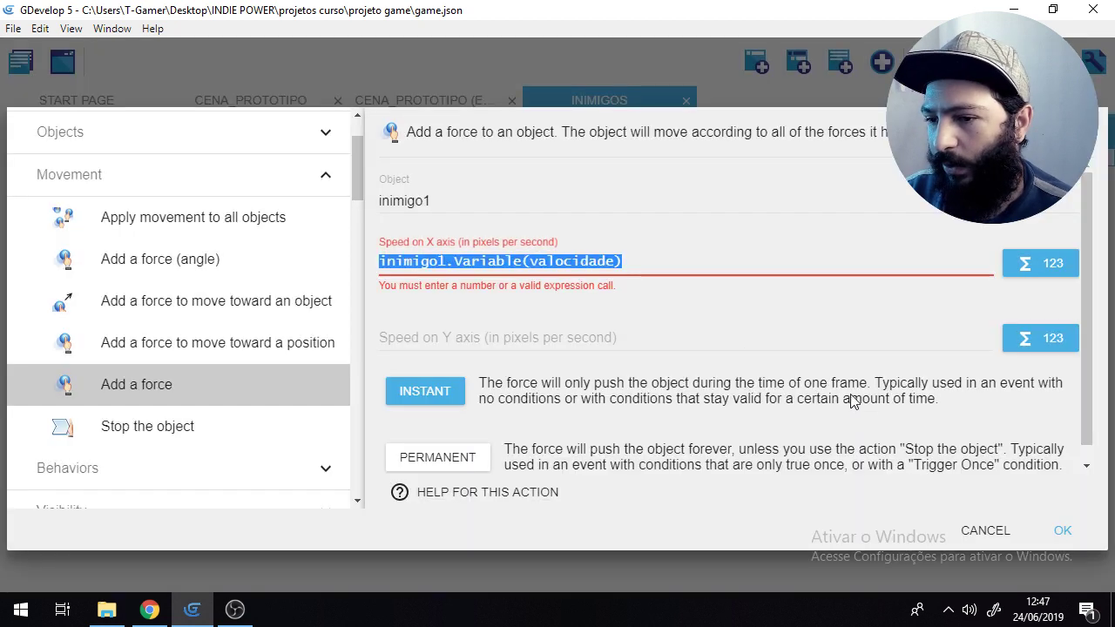
click(678, 263)
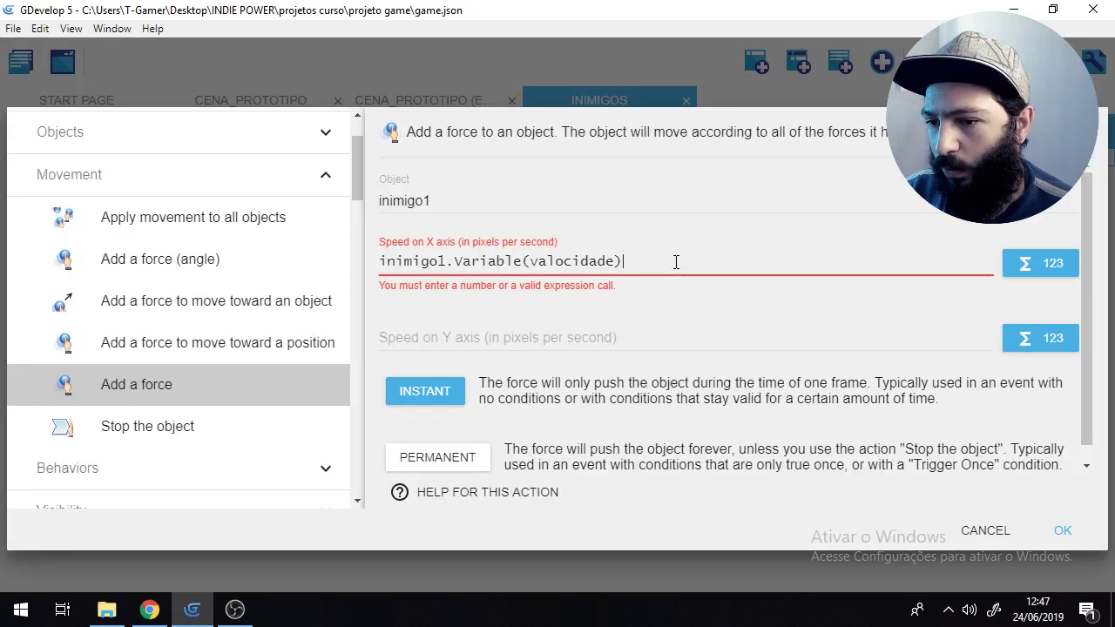
click(1065, 533)
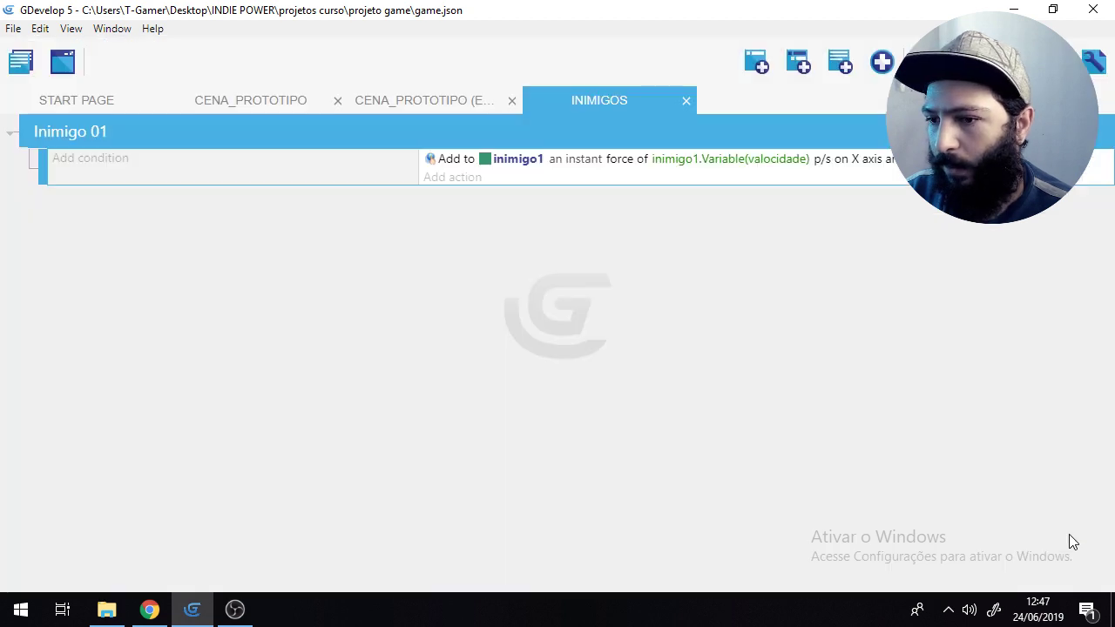
Step: Move alma_personagem in cena_prototipo onto the platform between the two direction triggers, beside inimigo1, at X 1984, Y 352
click(283, 99)
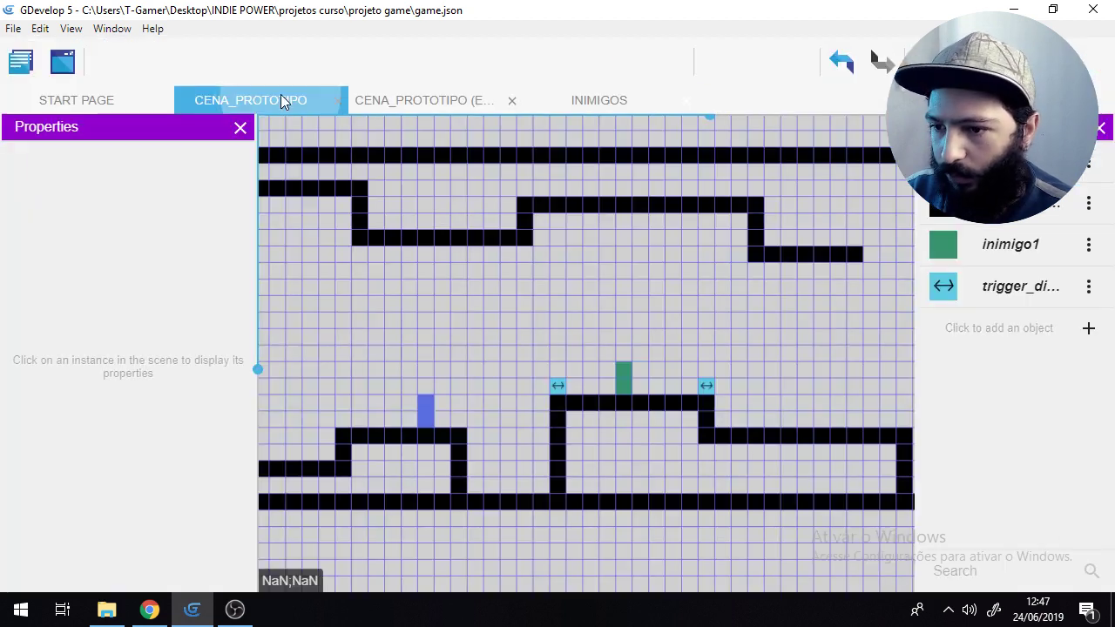
click(423, 414)
drag(427, 414, 674, 397)
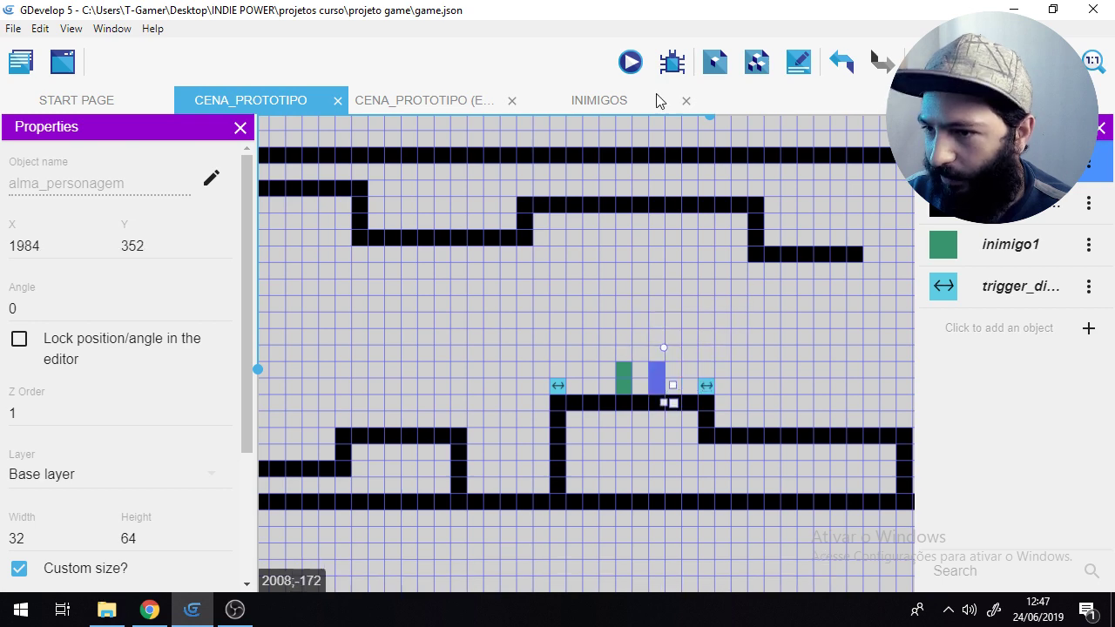
Step: Preview the scene, make the character follow inimigo1 past the direction trigger with a jump, and close the preview
click(629, 61)
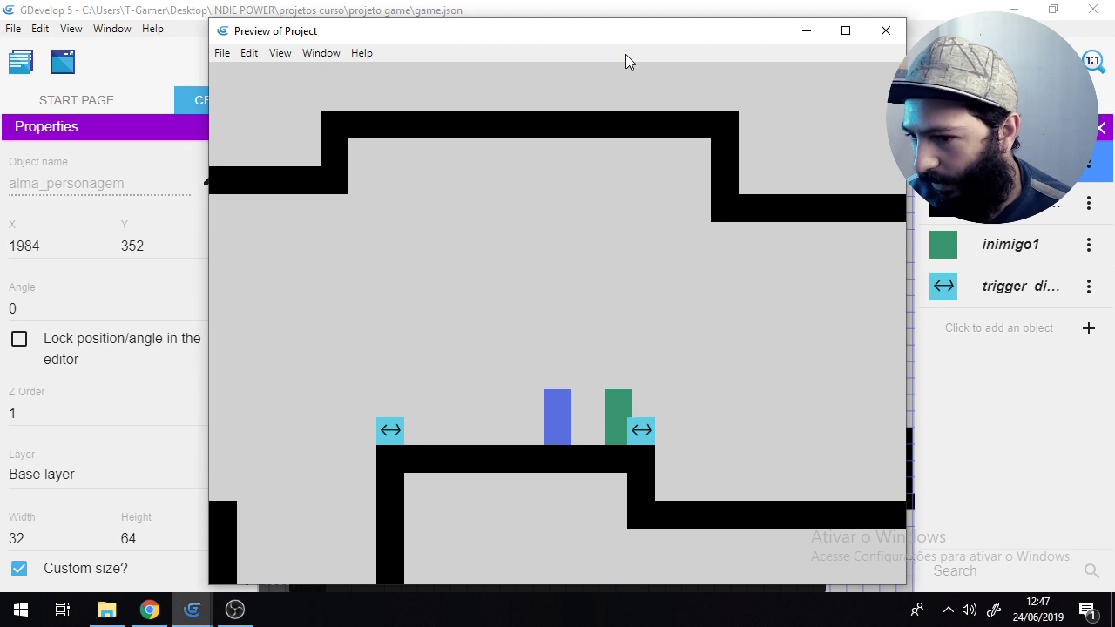
key(Right)
key(Right)
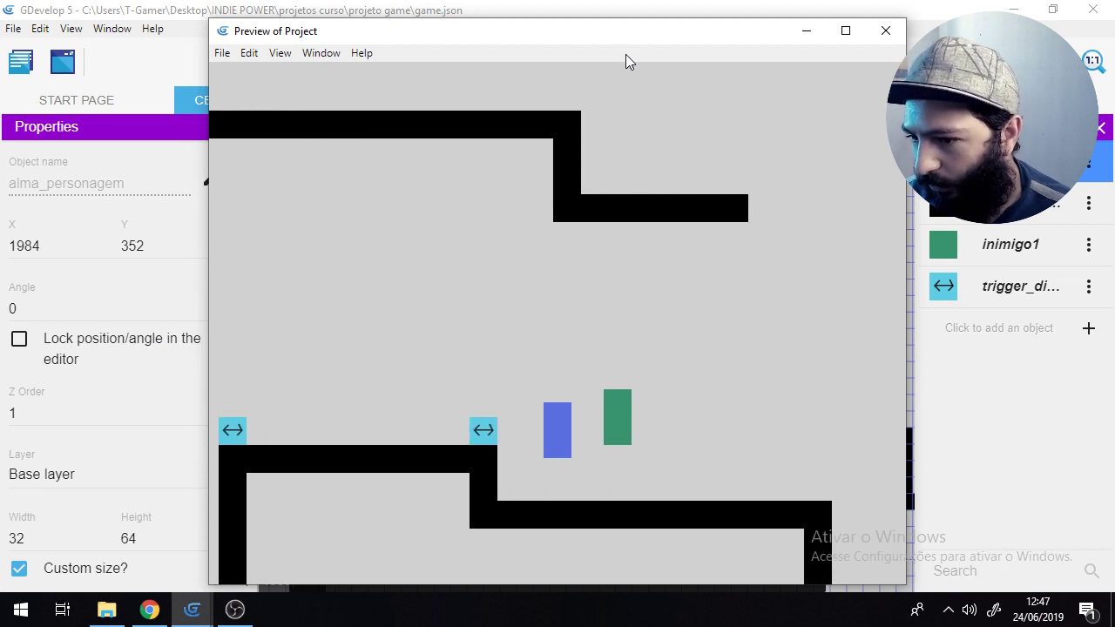
key(space)
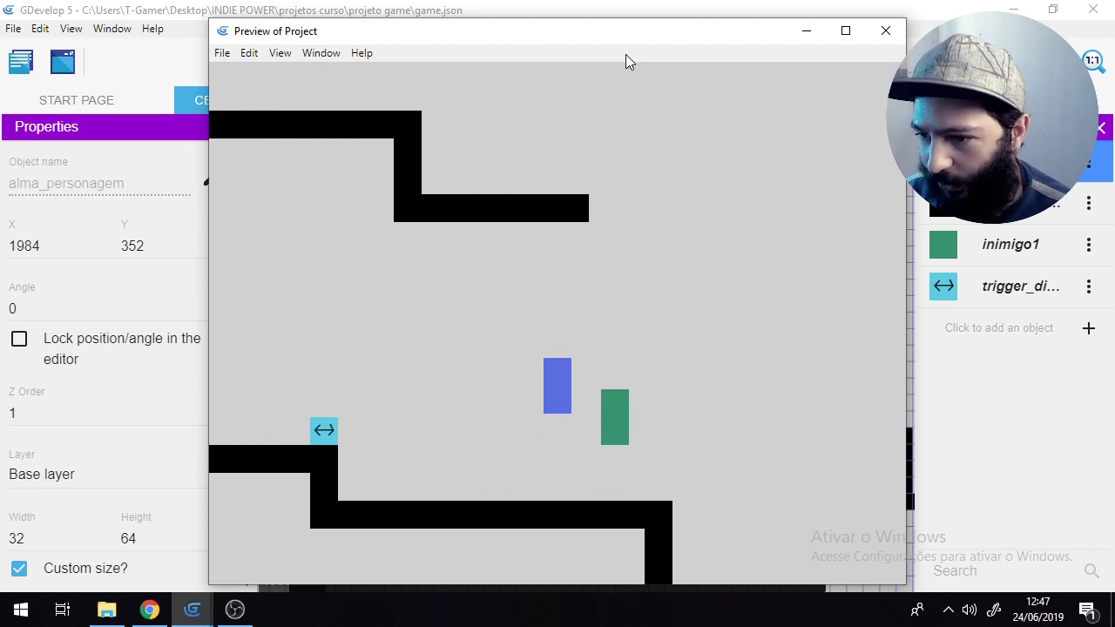
key(Right)
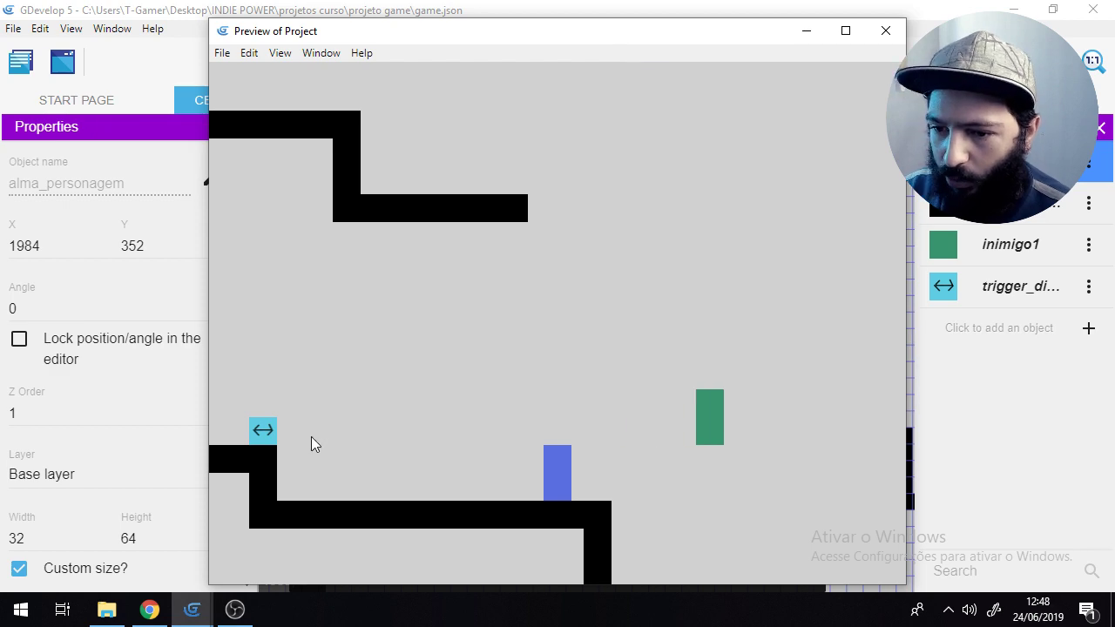
click(886, 32)
Step: Review the direction triggers, the inimigos events and the value of inimigo1's valocidade object variable
click(707, 392)
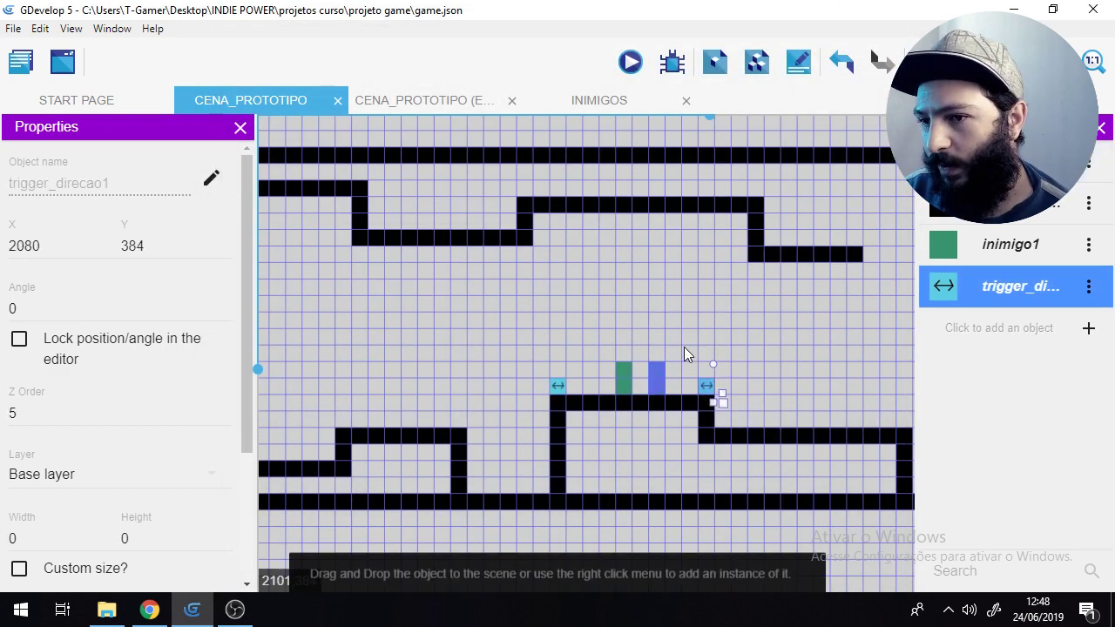
click(590, 103)
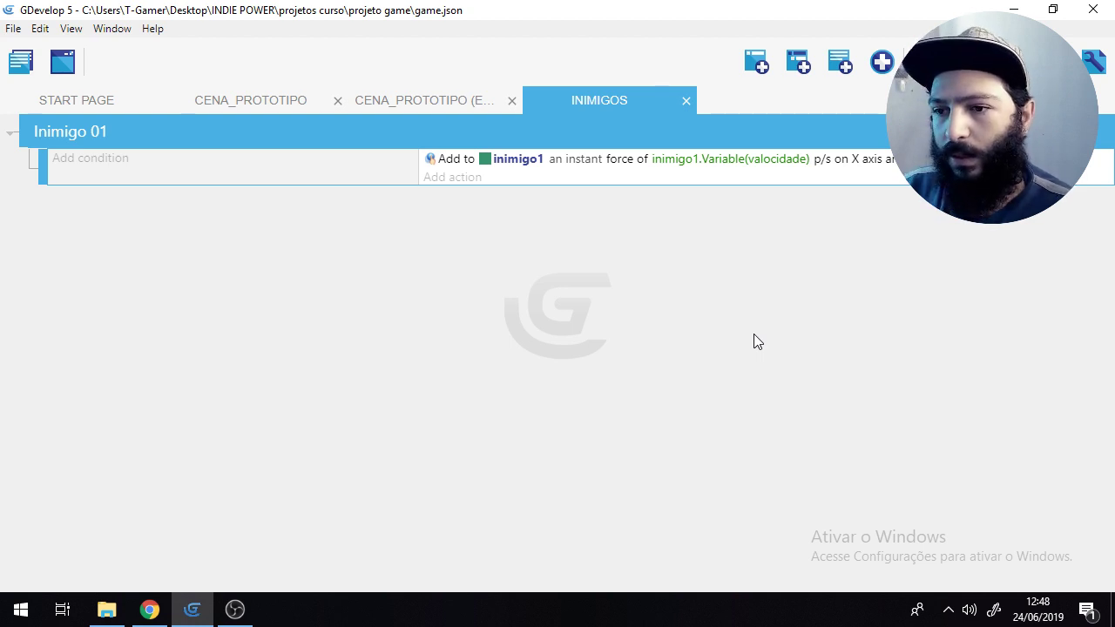
click(282, 102)
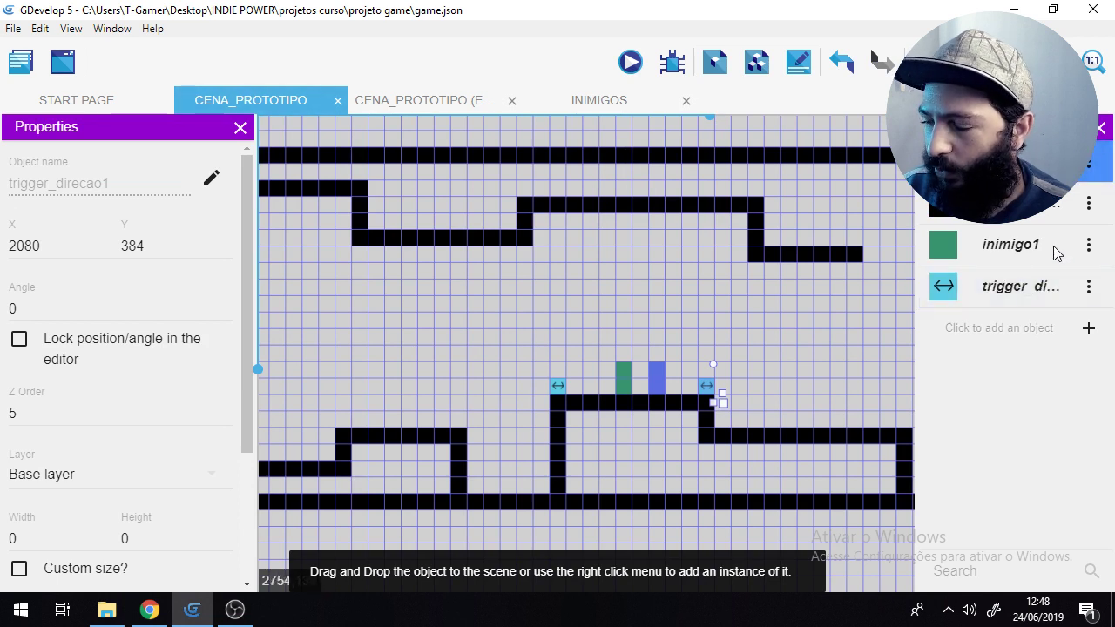
click(1088, 246)
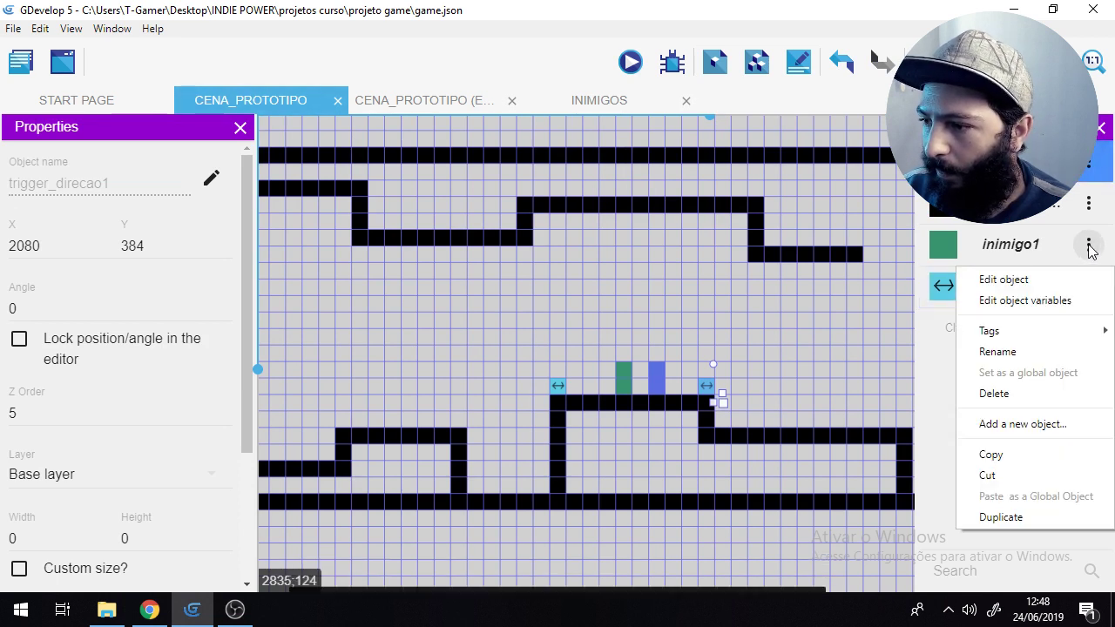
click(1053, 303)
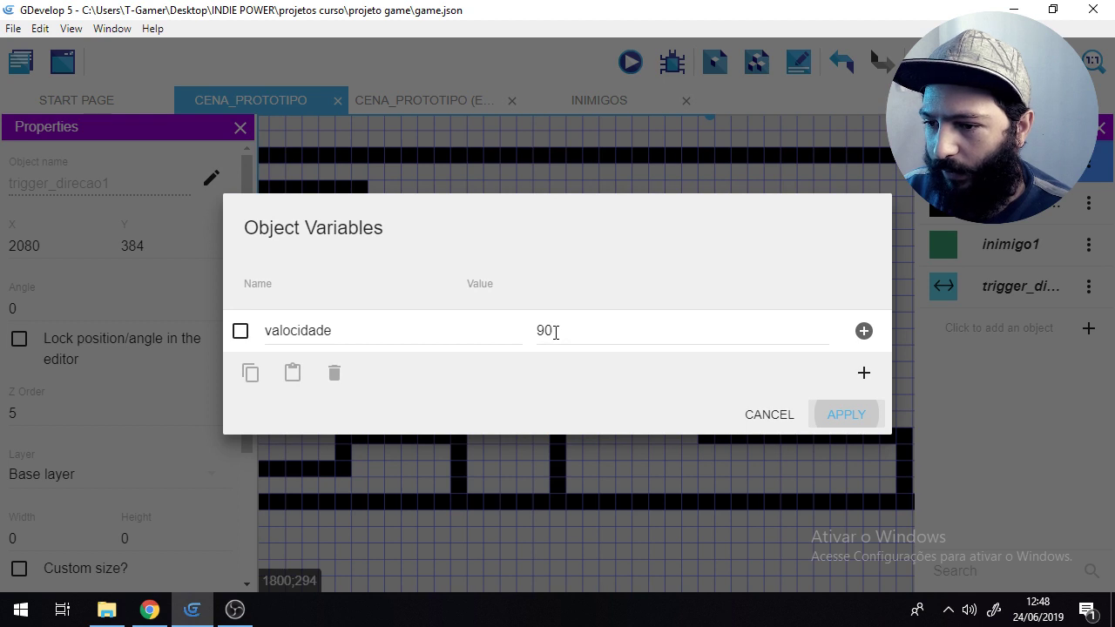
click(555, 332)
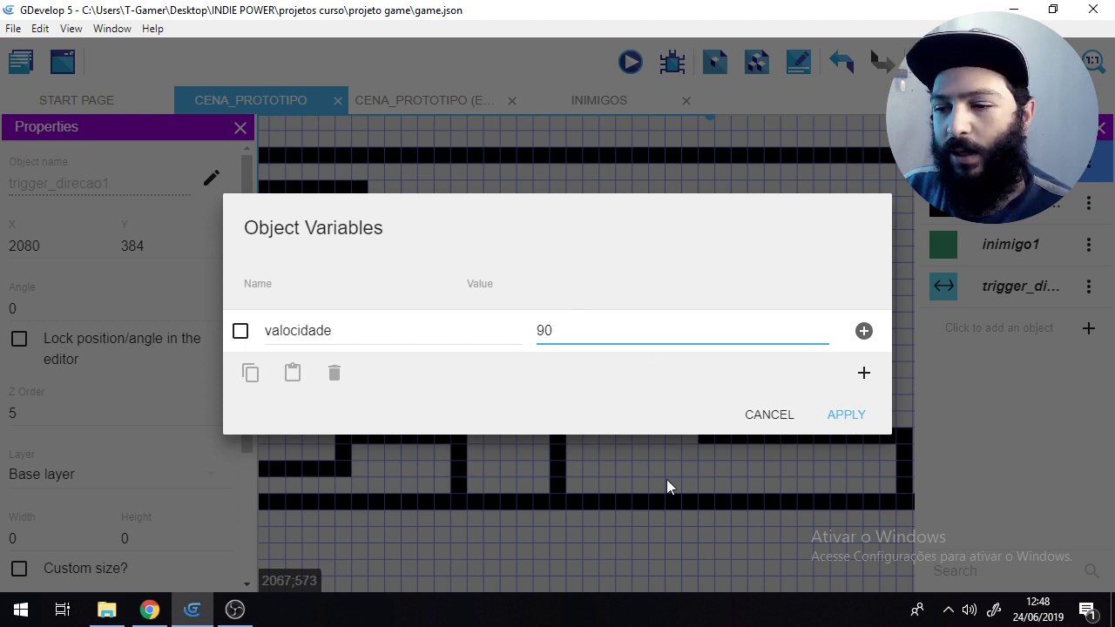
drag(539, 330, 553, 329)
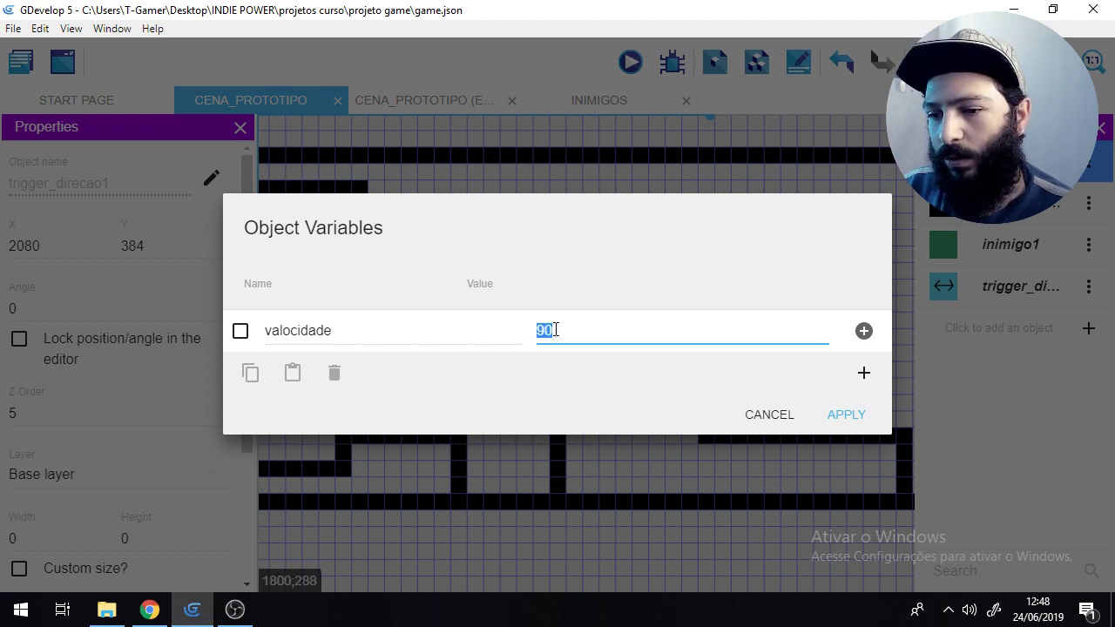
click(558, 330)
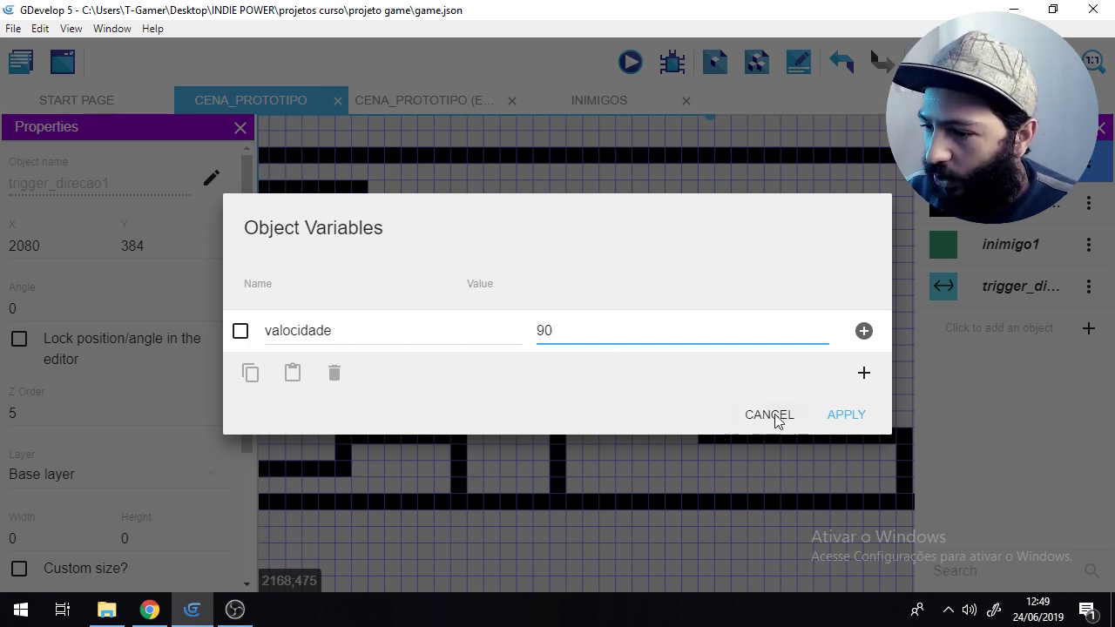
click(849, 415)
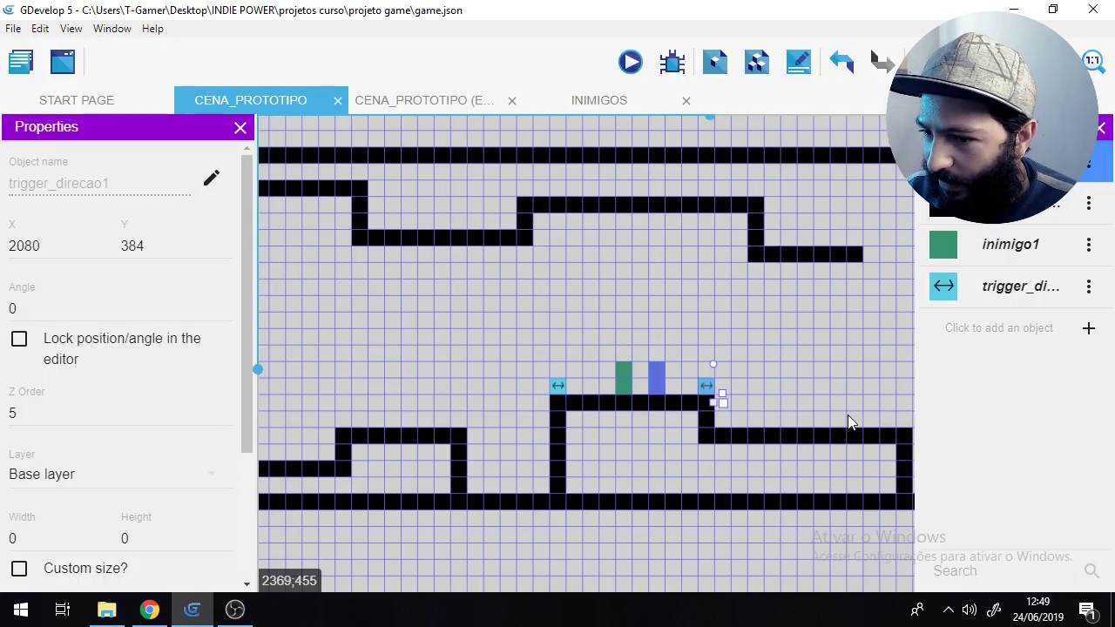
click(558, 387)
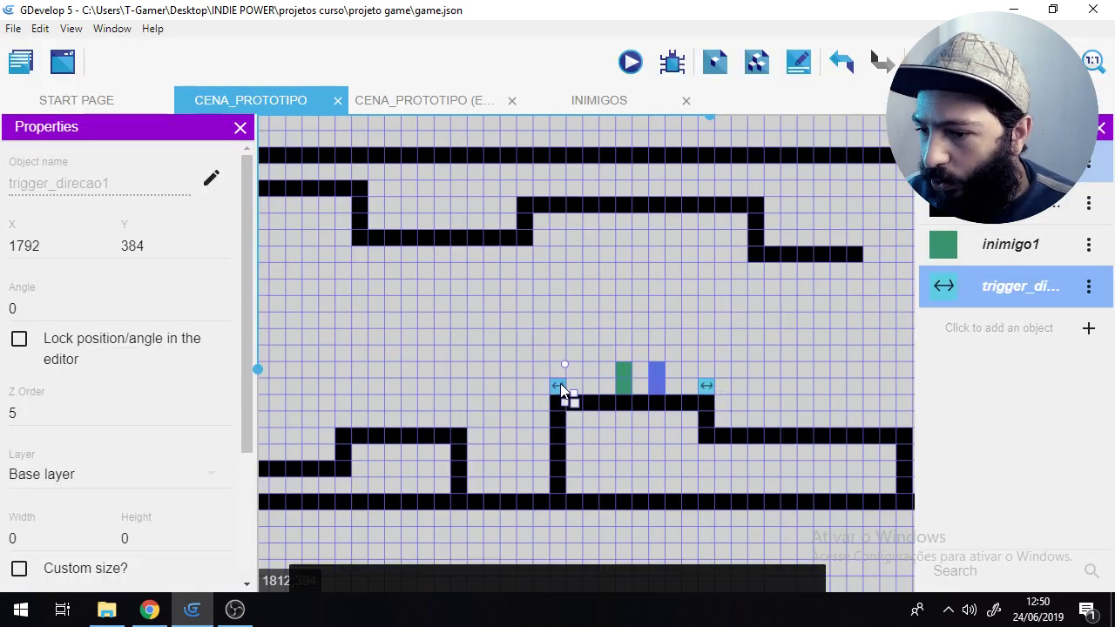
click(667, 300)
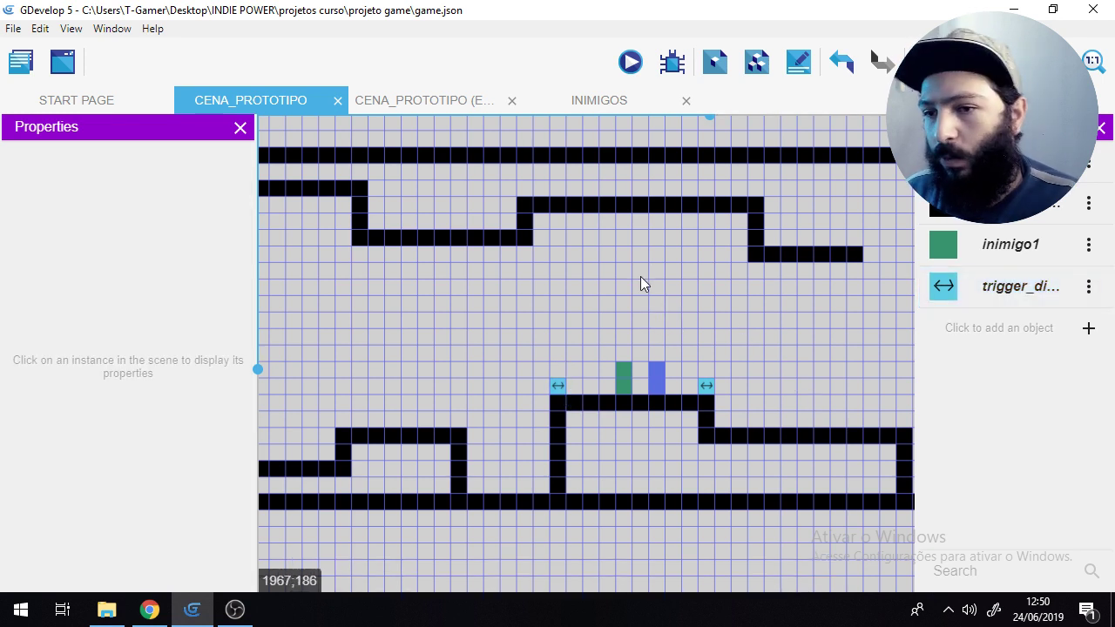
Step: Add a second nested event to the Inimigo 01 group in the inimigos events and start a Collision condition for it
click(582, 101)
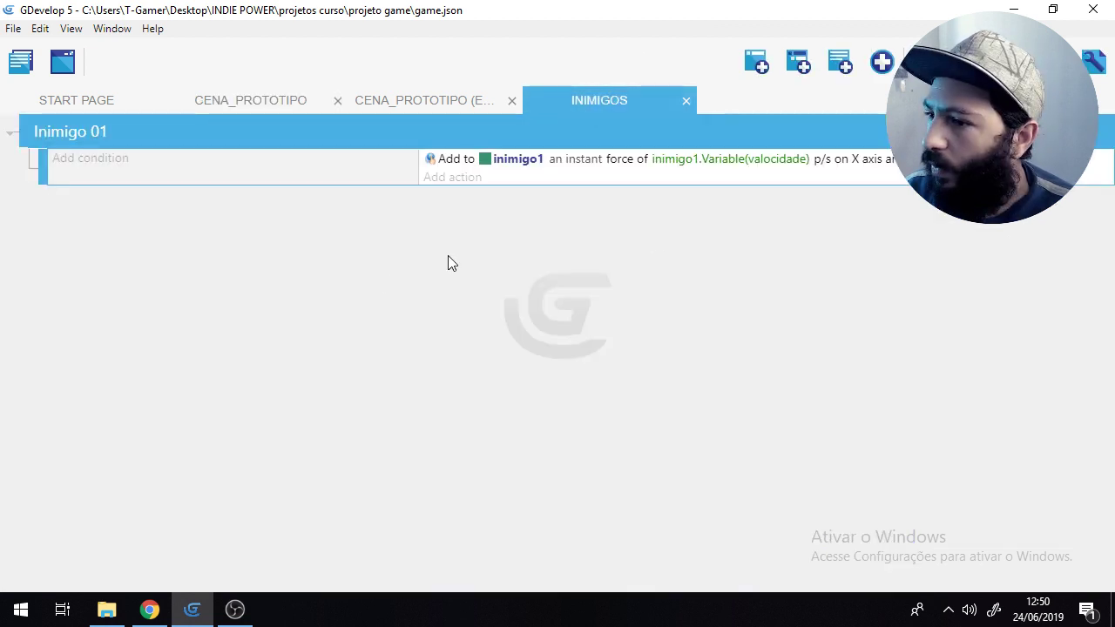
click(799, 63)
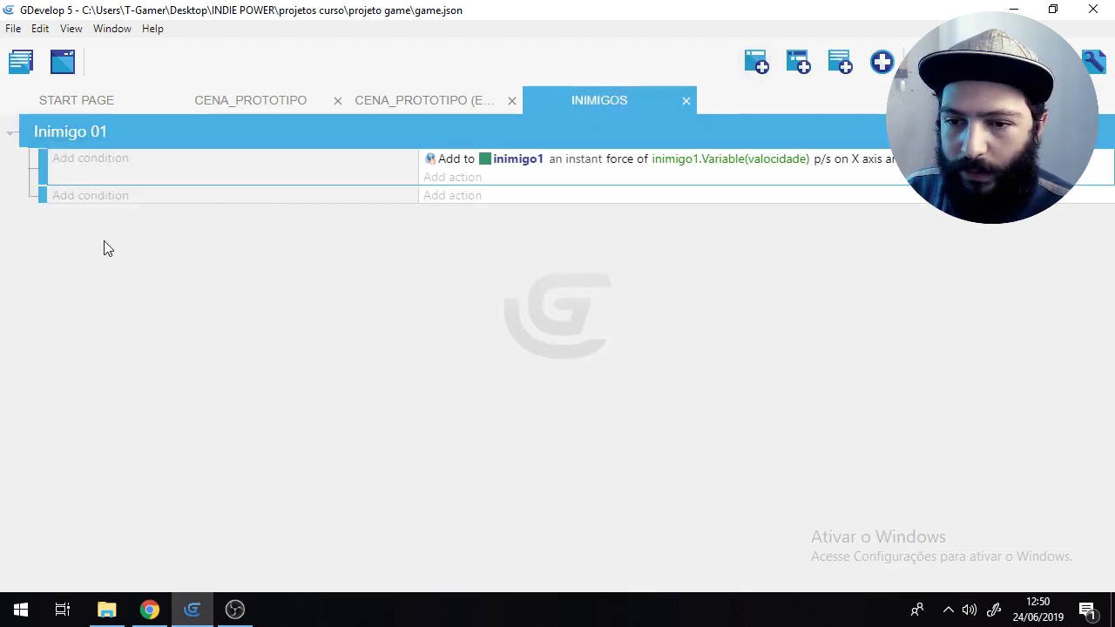
click(81, 196)
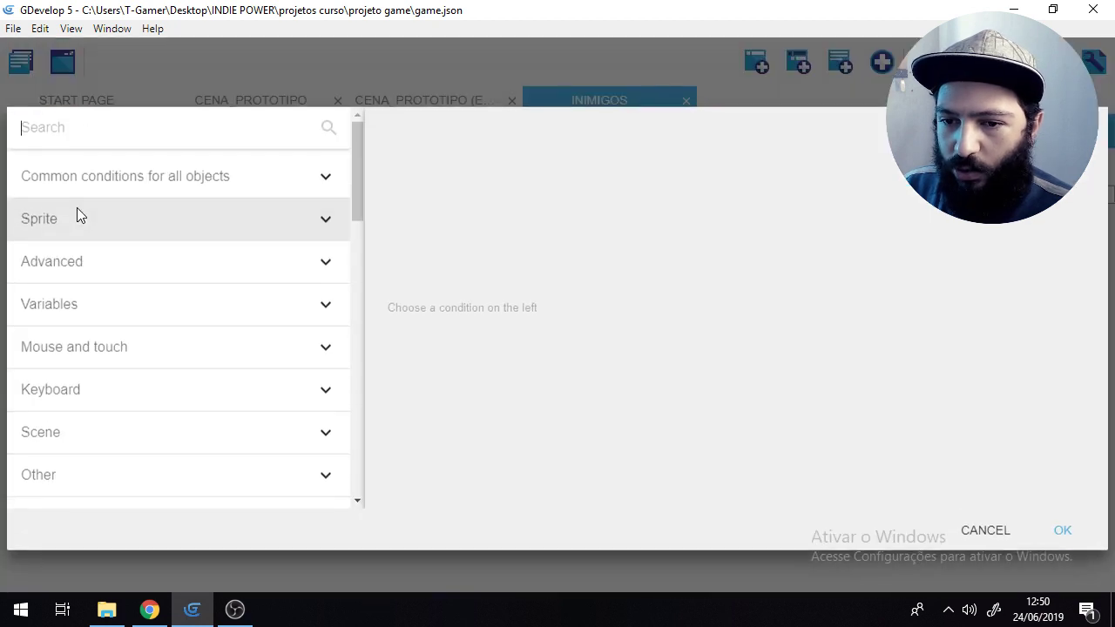
click(120, 174)
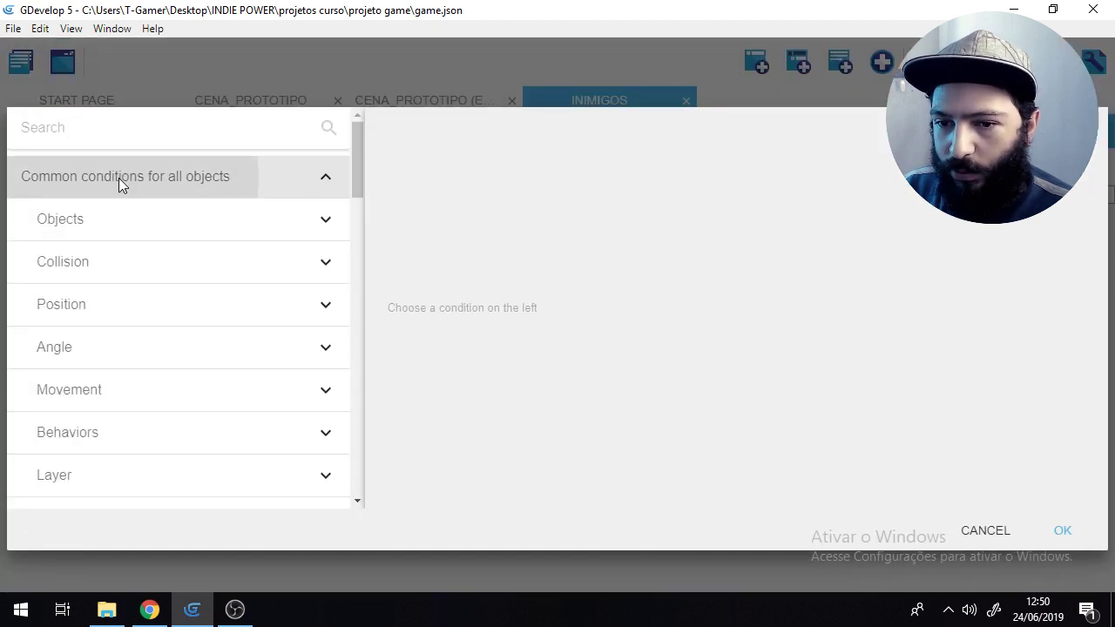
click(71, 269)
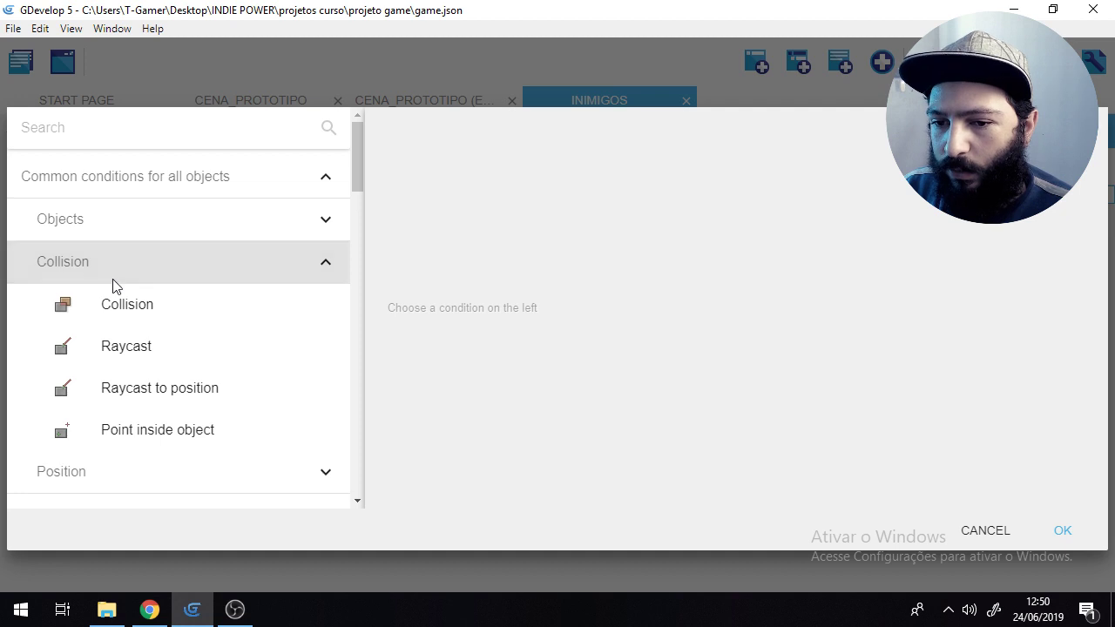
click(124, 313)
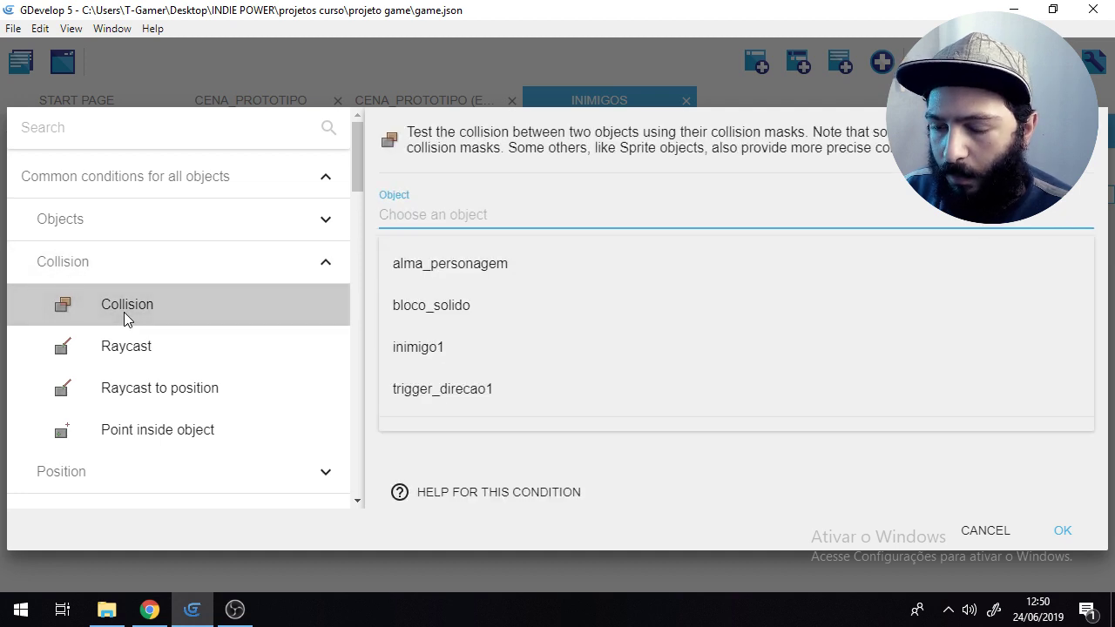
Step: Test the collision between inimigo1 and trigger_direcao1 and confirm the condition
click(424, 349)
click(415, 279)
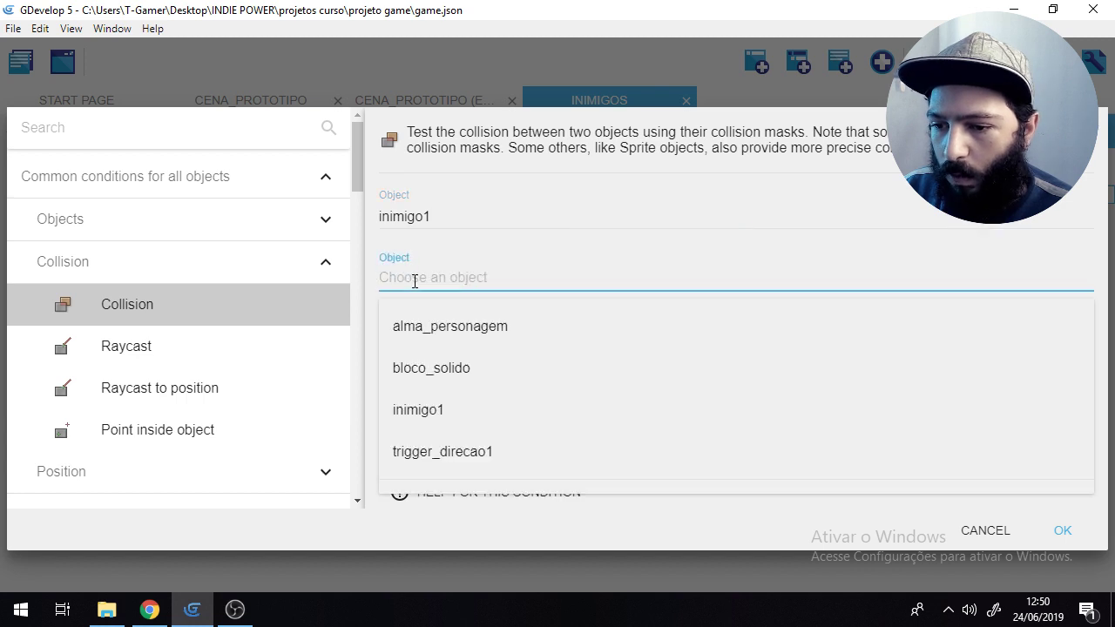
click(460, 458)
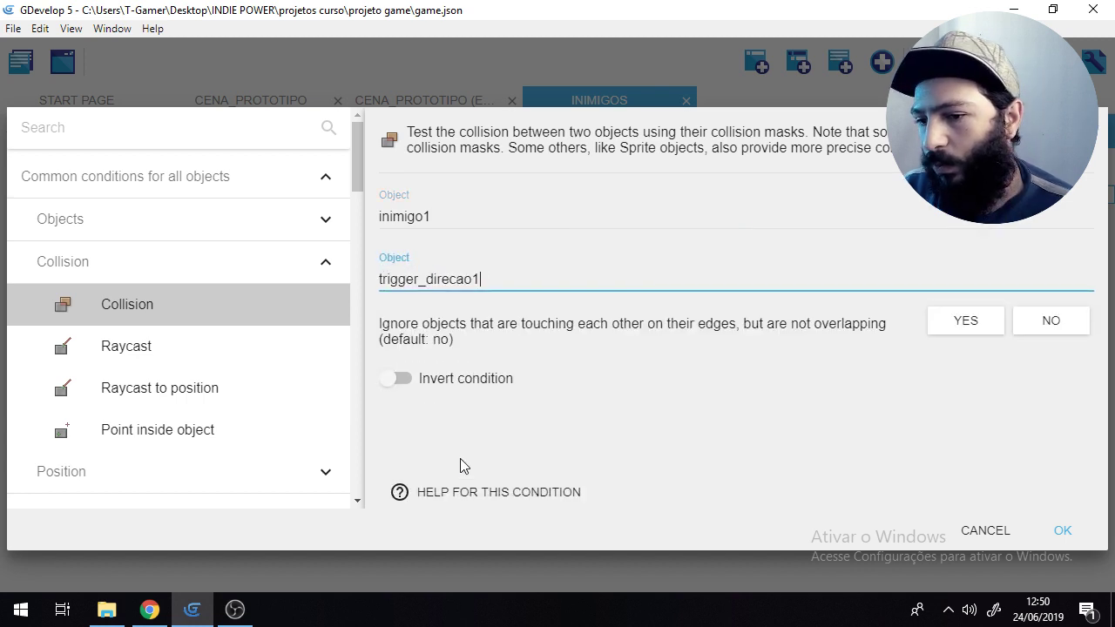
click(1064, 531)
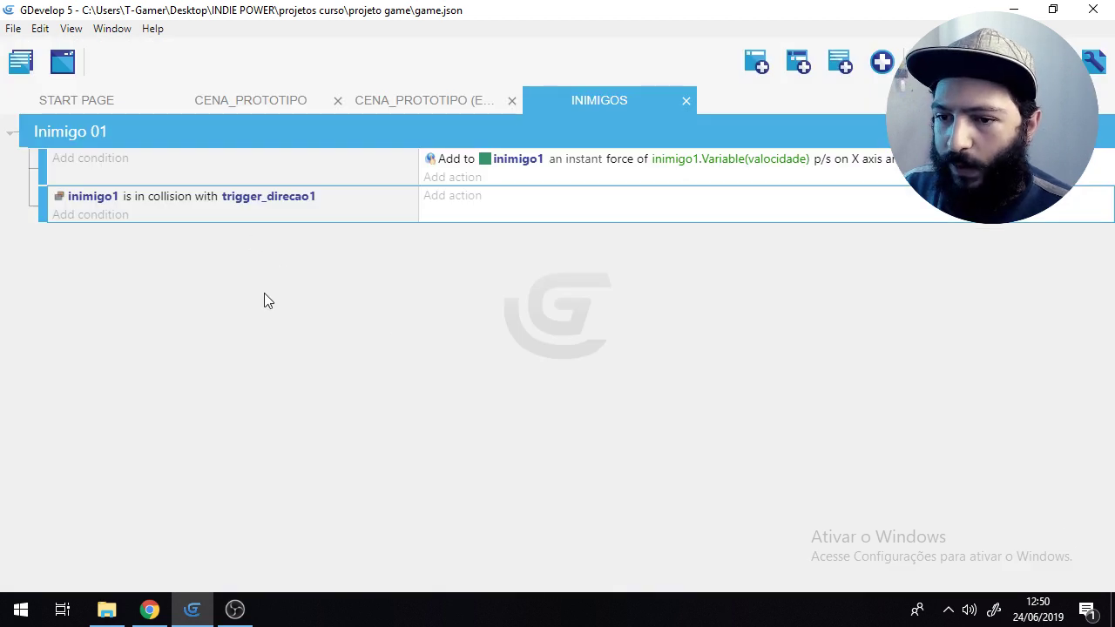
Step: Start a Modify a variable of an object action in the collision event, targeting inimigo1's valocidade variable
click(452, 198)
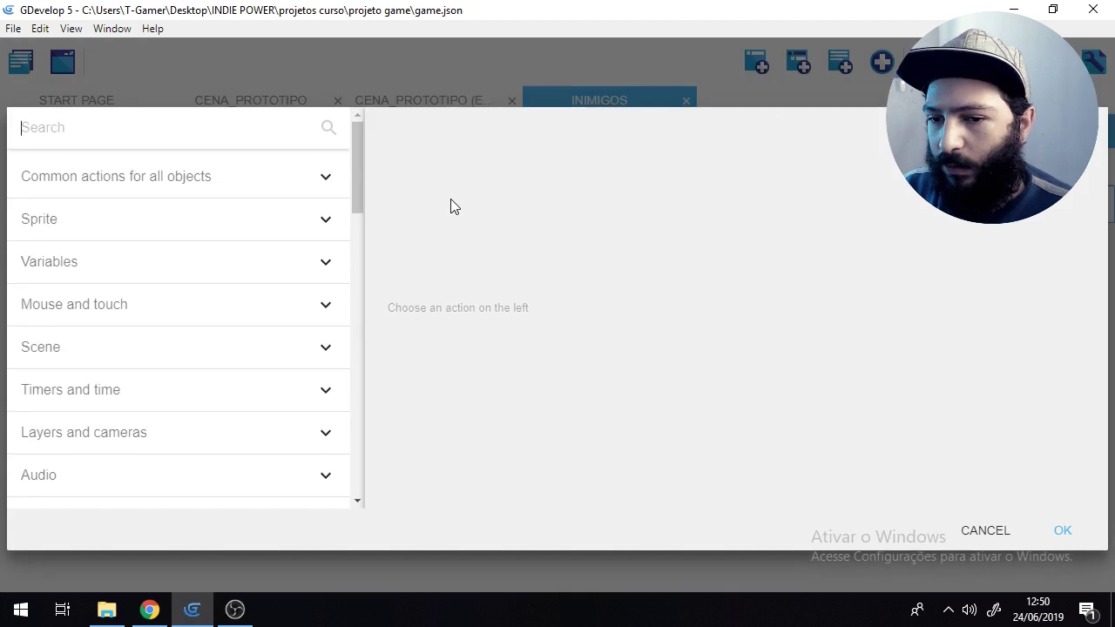
click(160, 178)
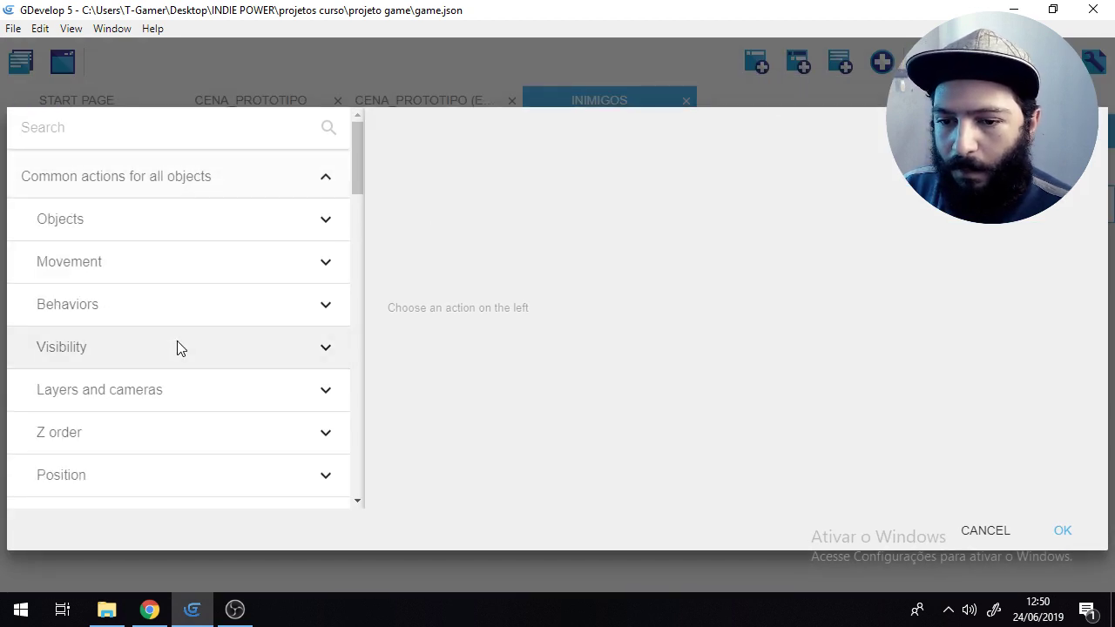
scroll(174, 346, down, 2)
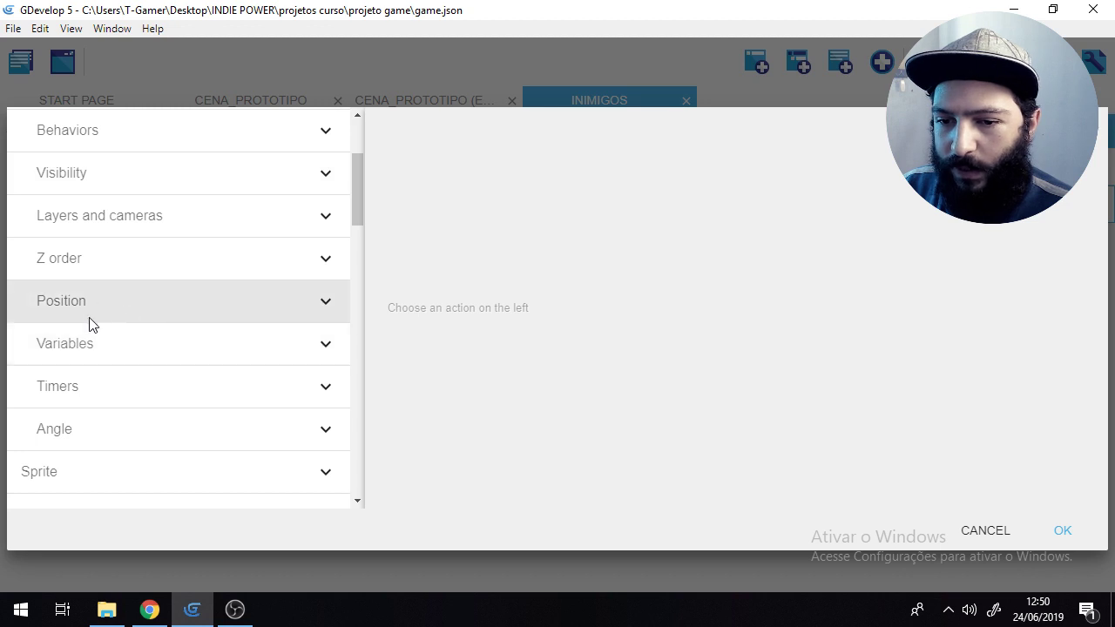
click(126, 353)
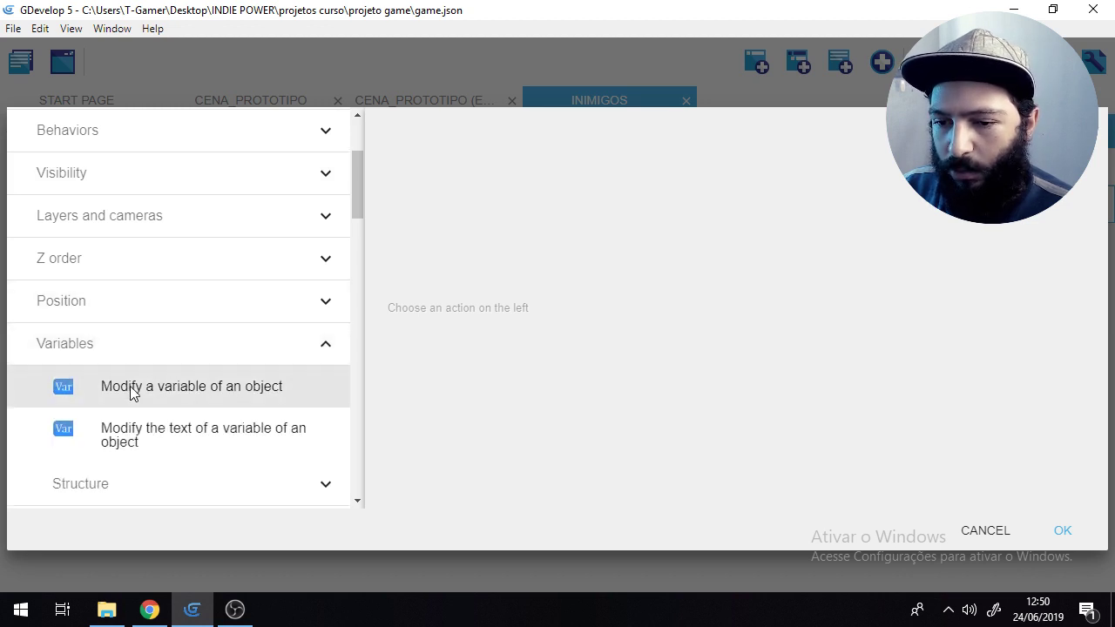
click(206, 389)
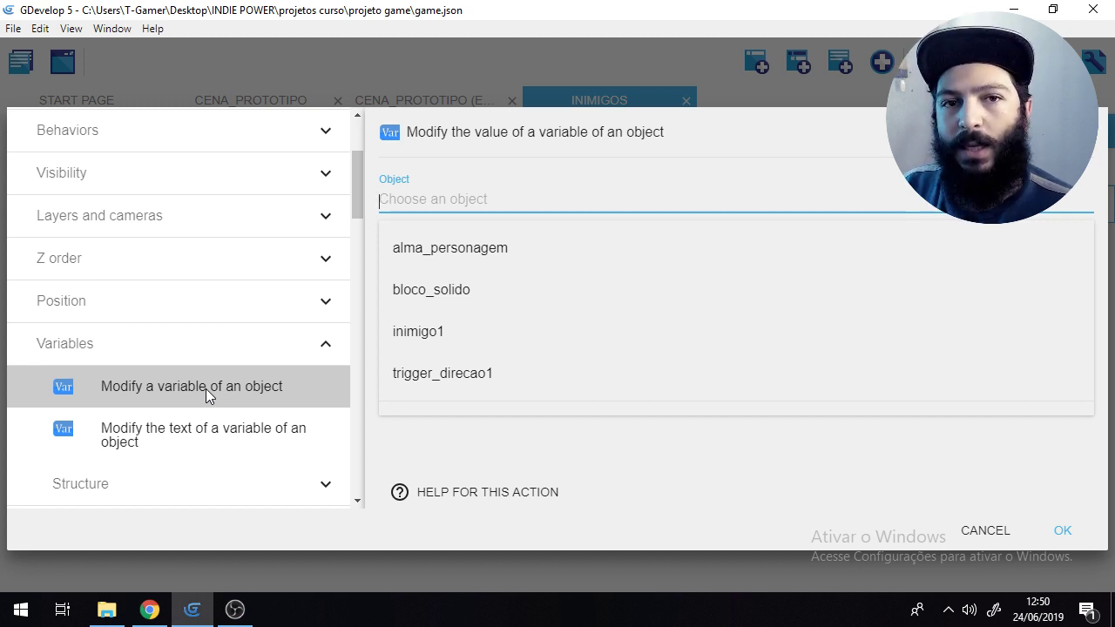
click(455, 335)
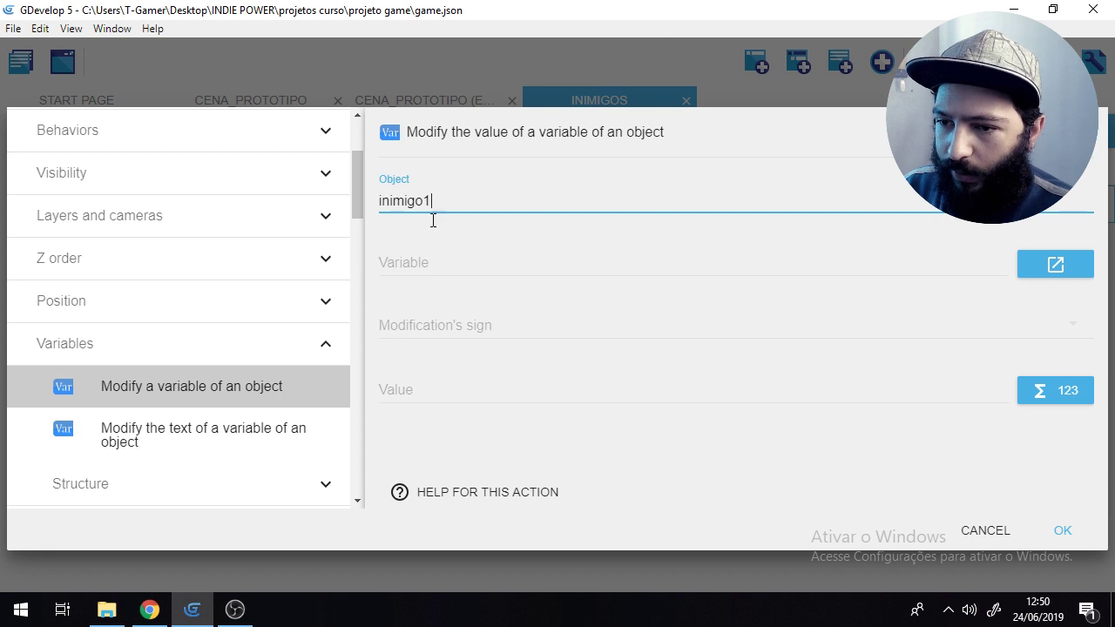
click(433, 262)
click(442, 317)
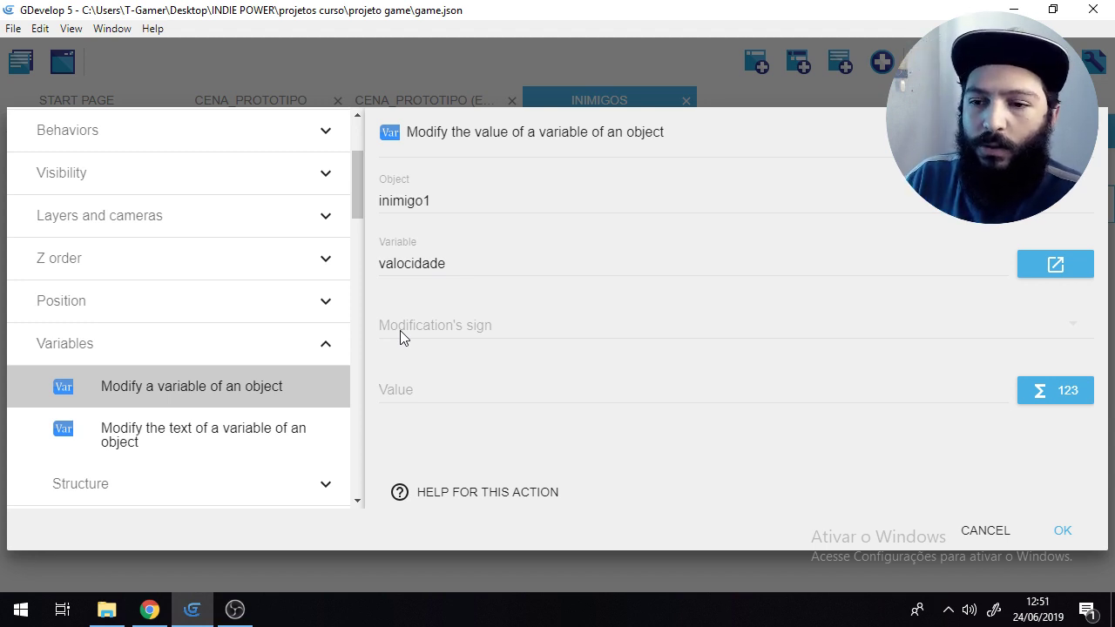
Step: Set the action to multiply inimigo1's valocidade variable by -1 and confirm it
click(444, 326)
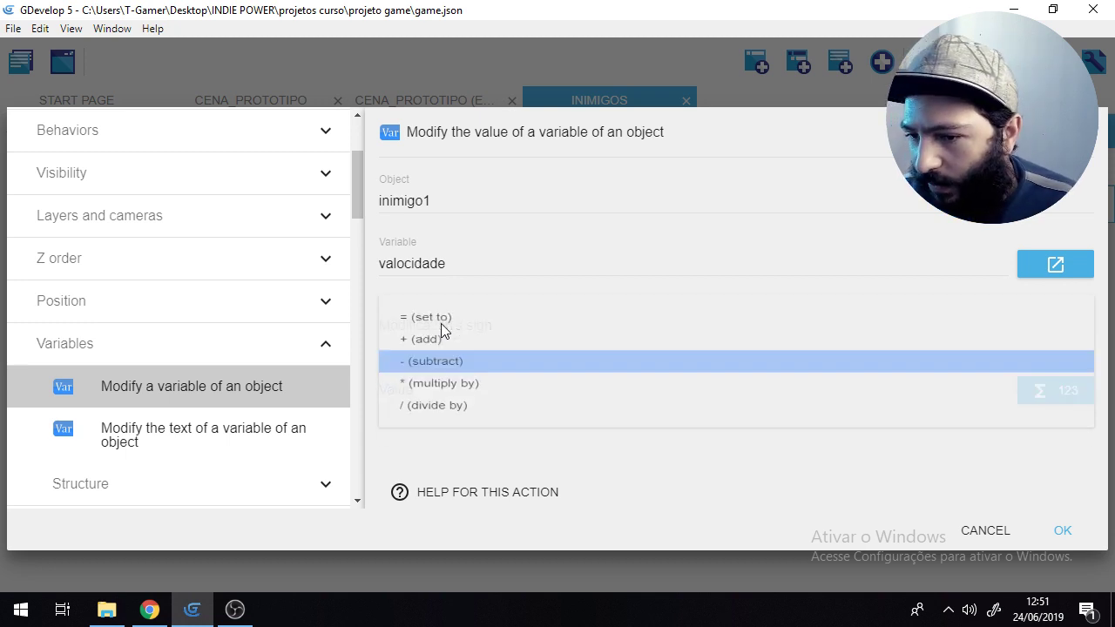
click(371, 315)
click(450, 328)
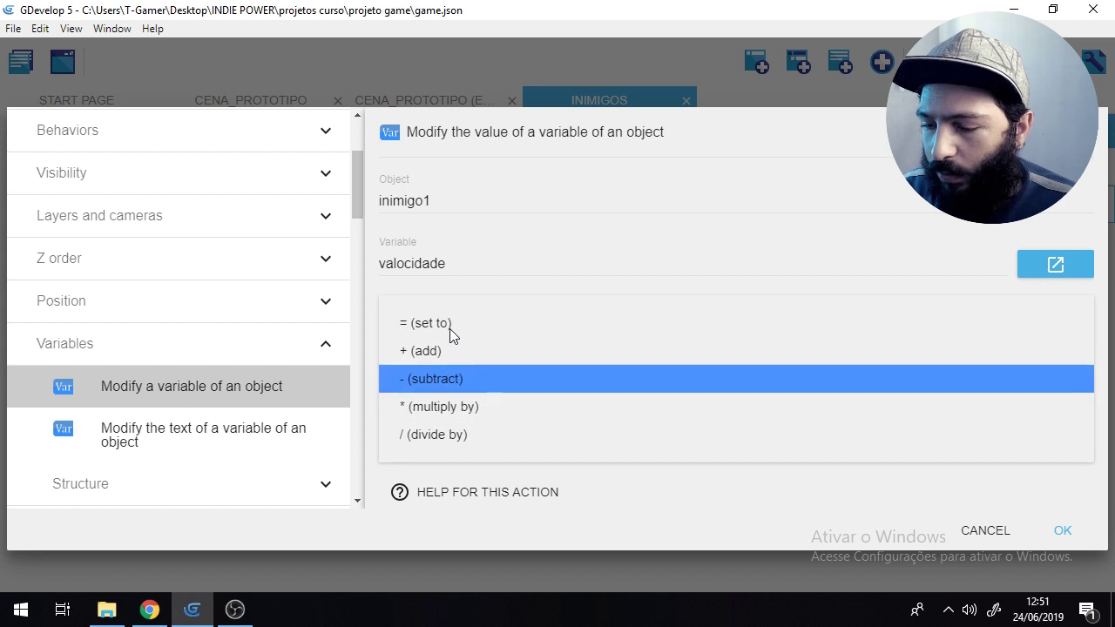
click(471, 409)
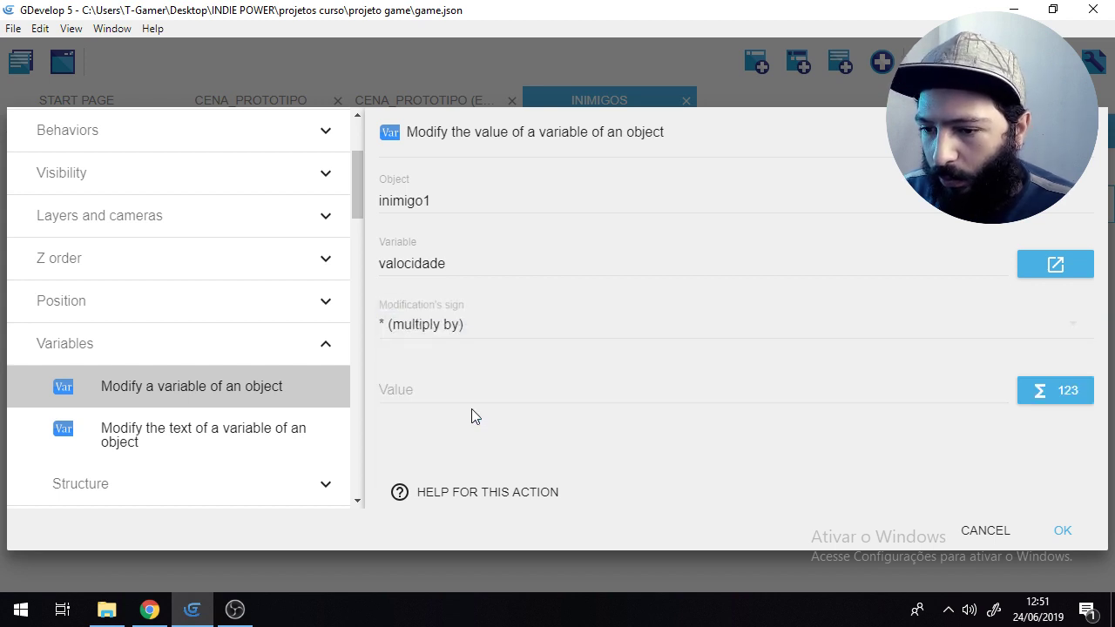
click(391, 393)
text(-1)
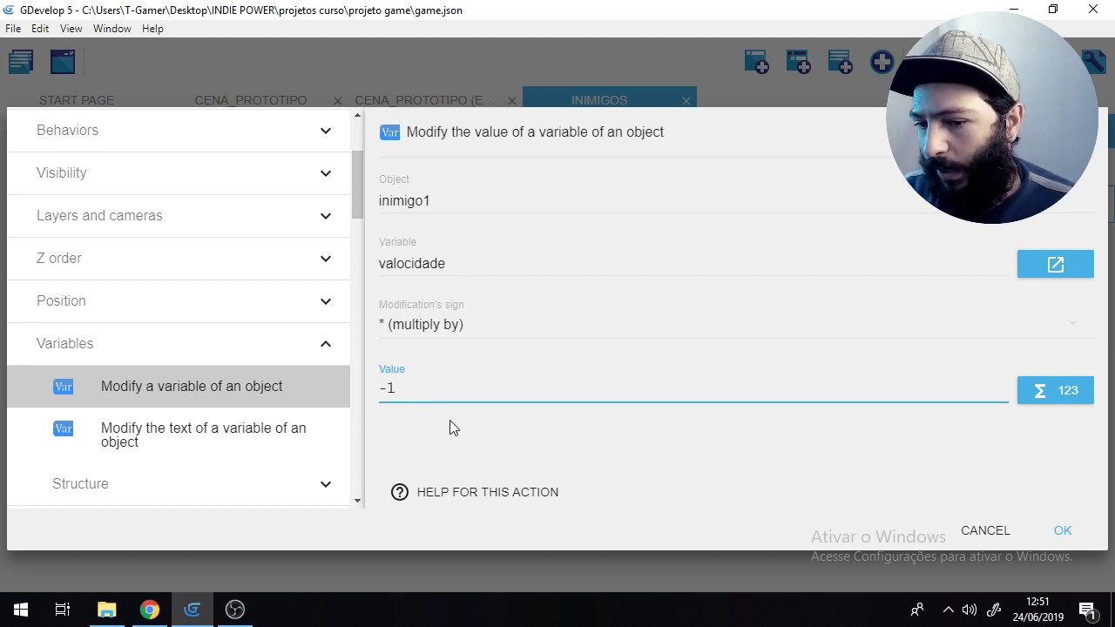
click(234, 610)
mouse_move(186, 616)
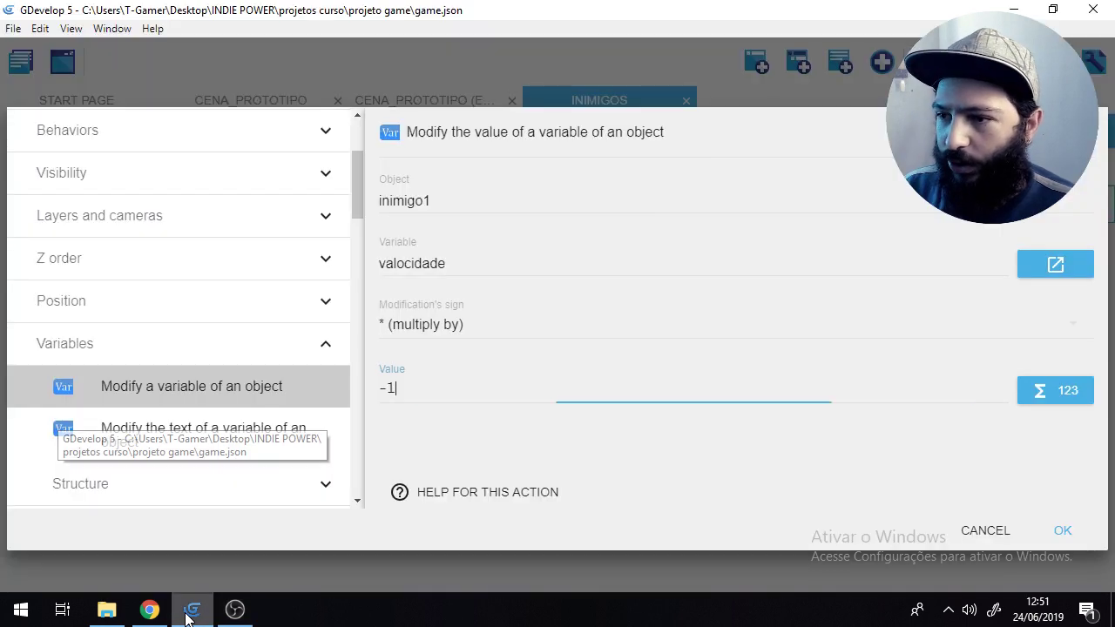
click(187, 616)
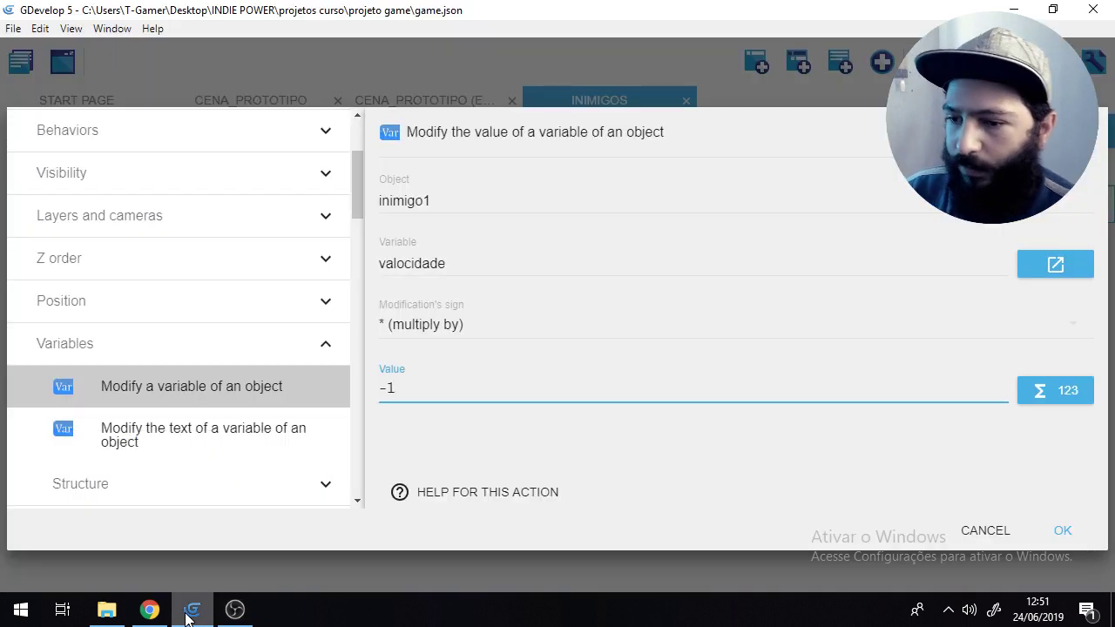
click(1083, 541)
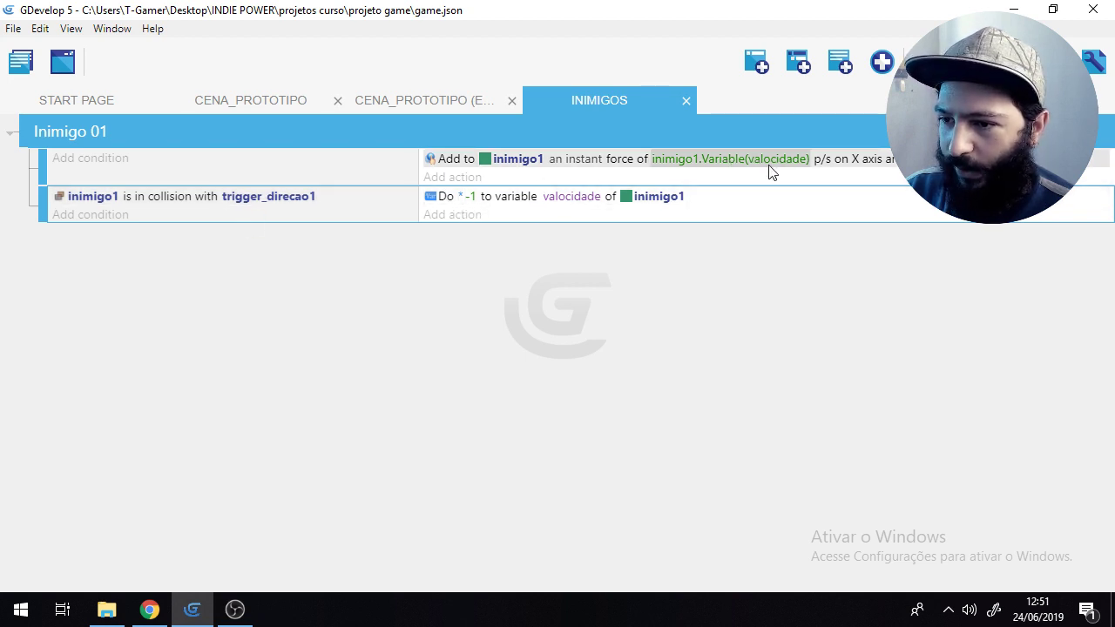
Step: Preview cena_prototipo to test how inimigo1 reacts on reaching a direction trigger, and close the preview
click(257, 100)
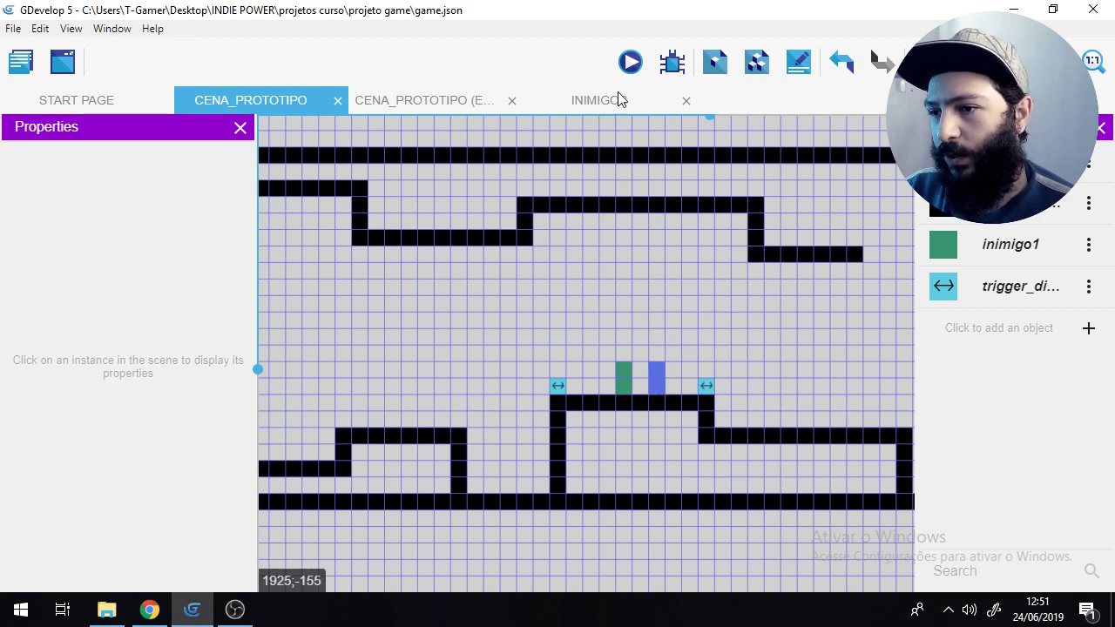
click(630, 60)
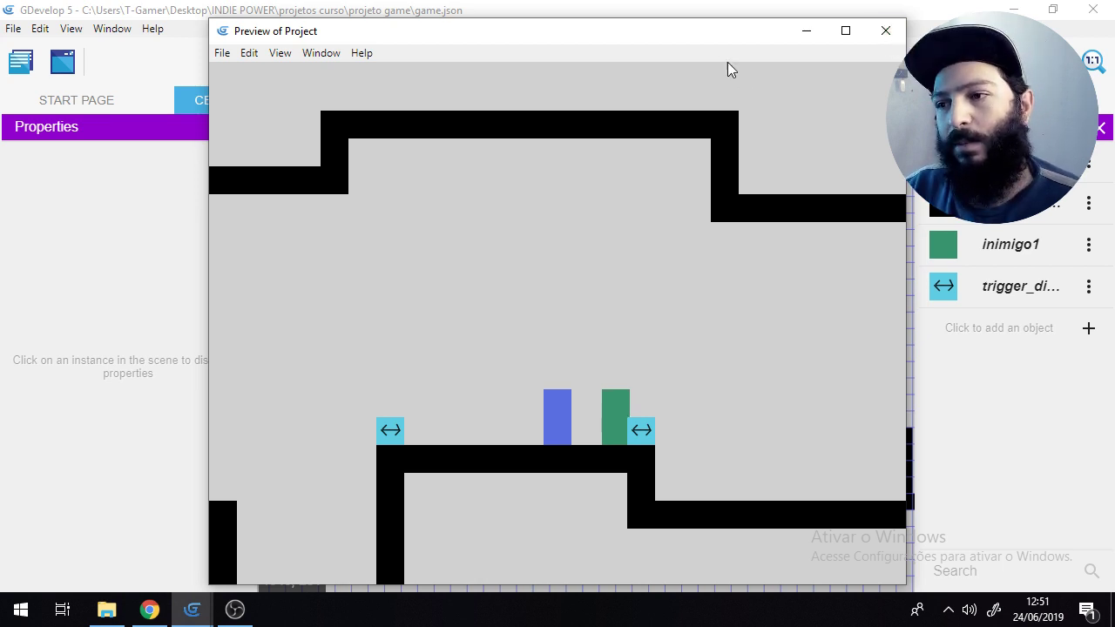
mouse_move(705, 36)
mouse_down()
mouse_move(722, 32)
mouse_move(709, 22)
mouse_up()
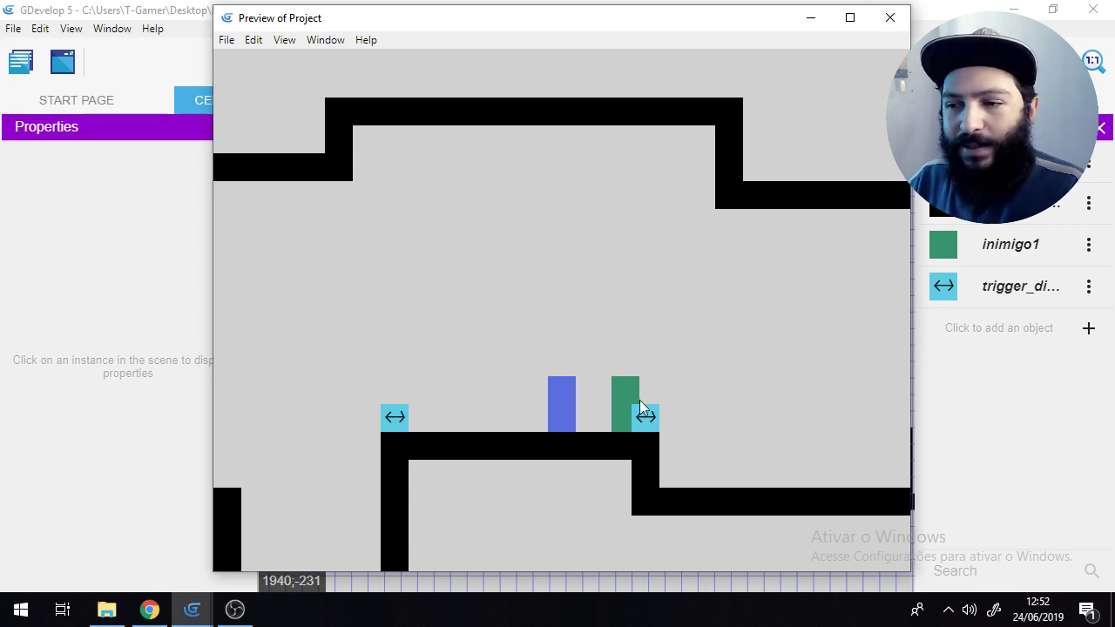
click(889, 18)
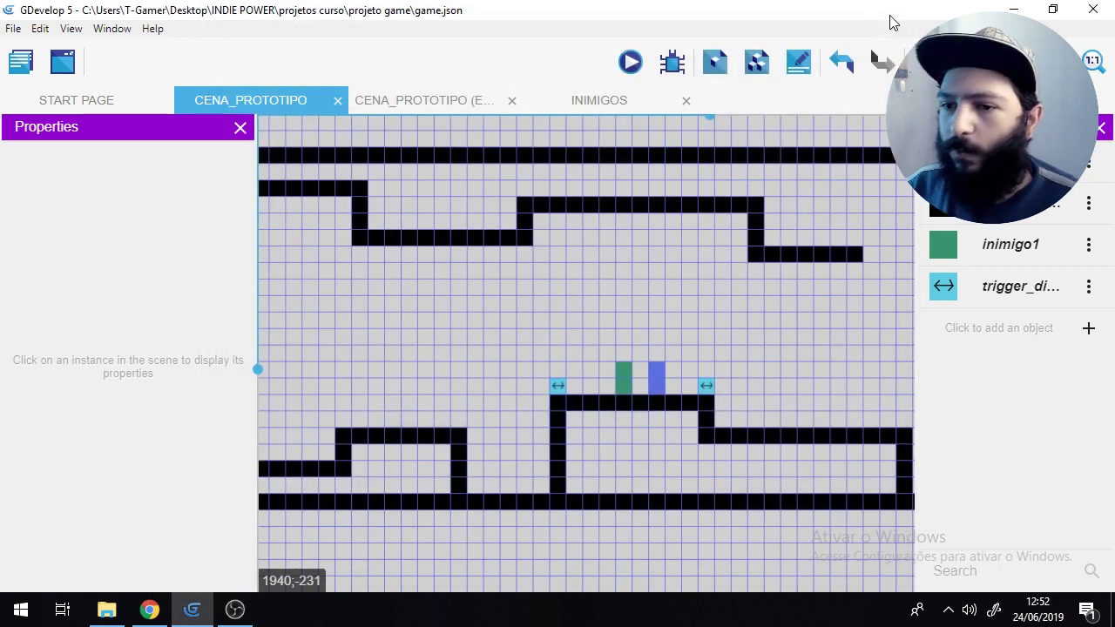
Step: Add a Trigger once while true condition to the inimigo1 and trigger_direcao1 collision event in the inimigos events
click(636, 102)
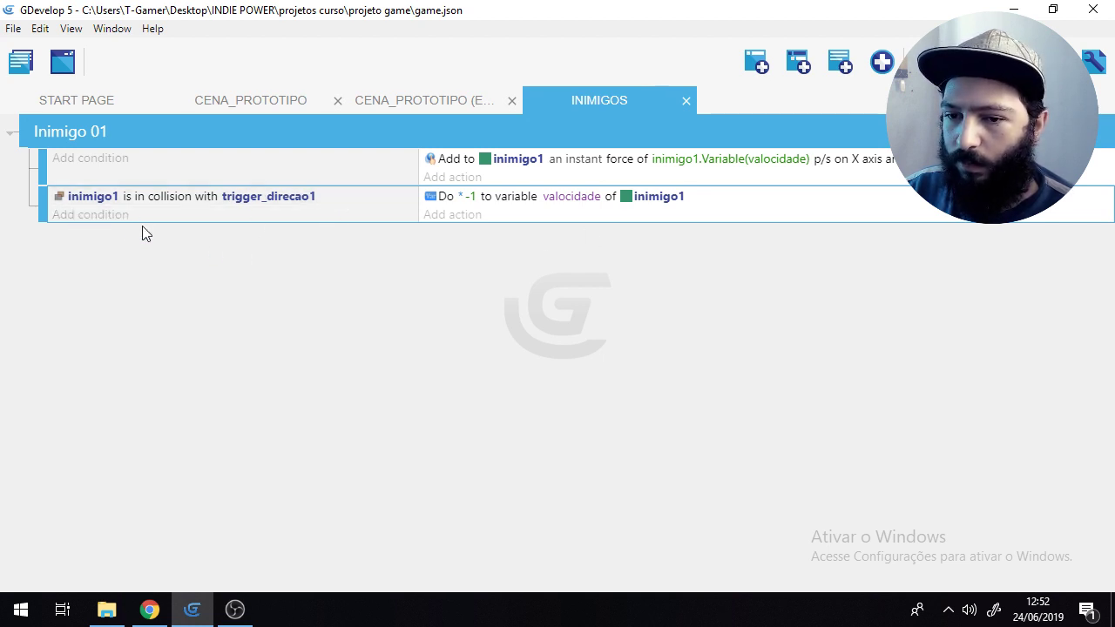
click(73, 218)
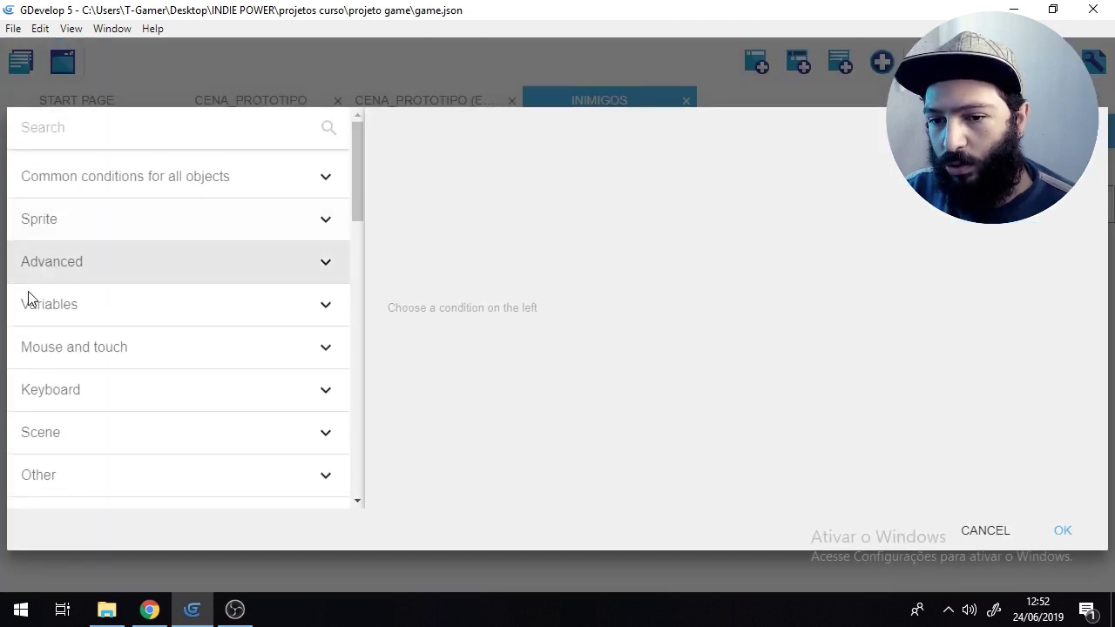
click(102, 263)
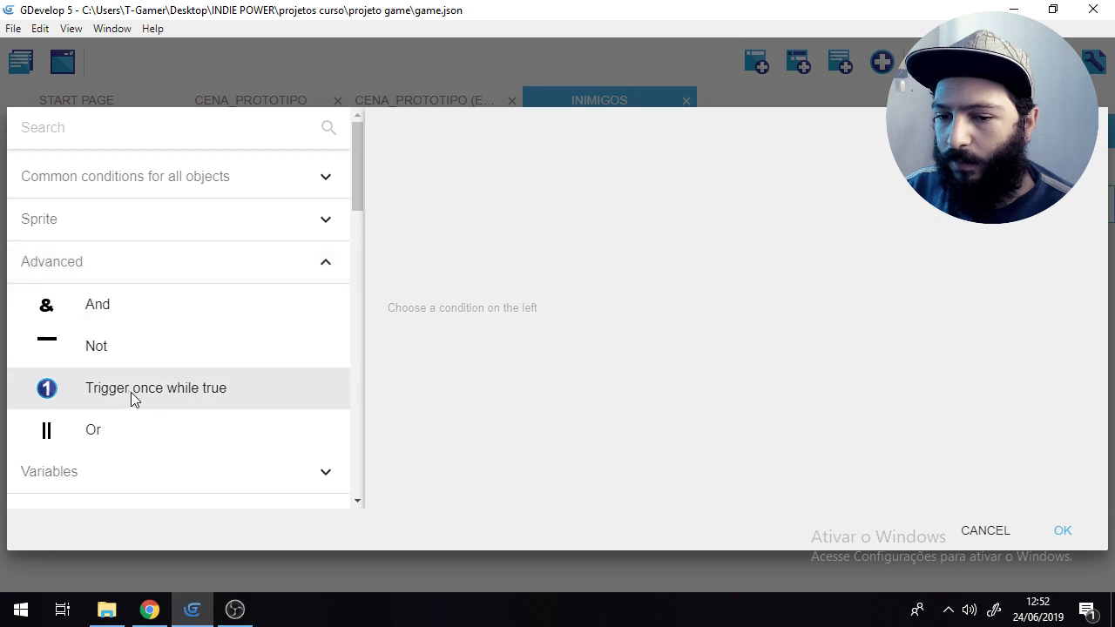
click(152, 394)
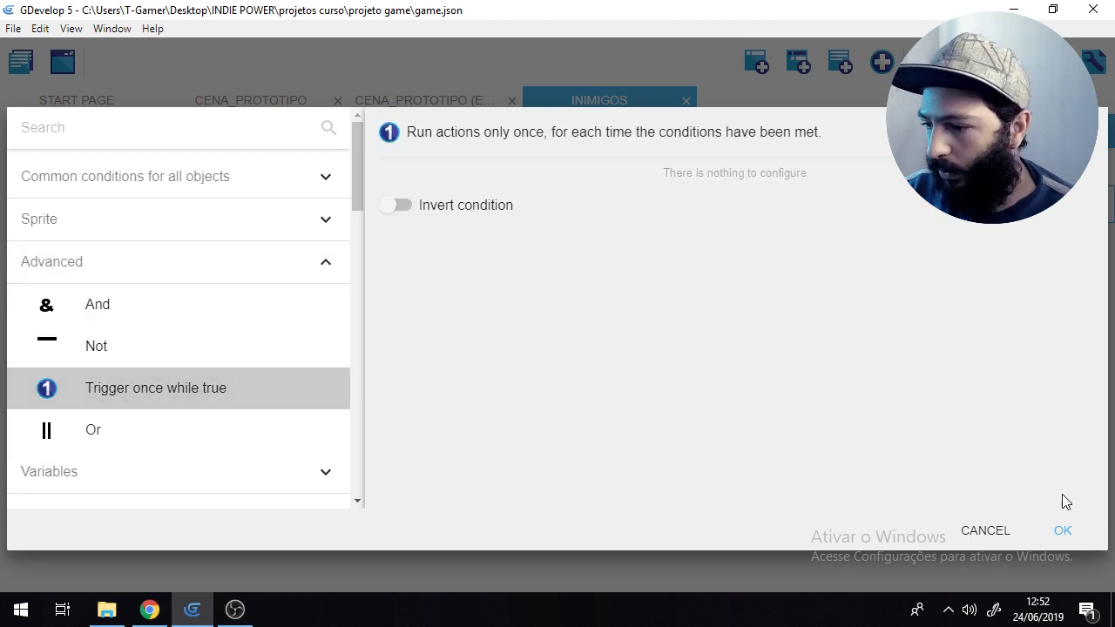
click(1061, 531)
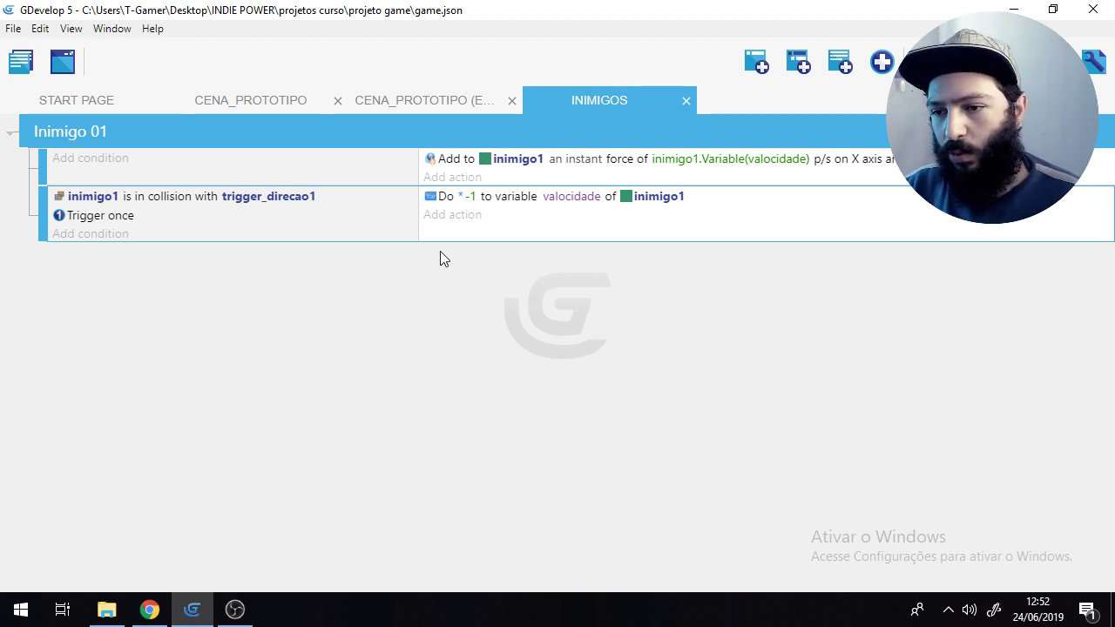
click(704, 204)
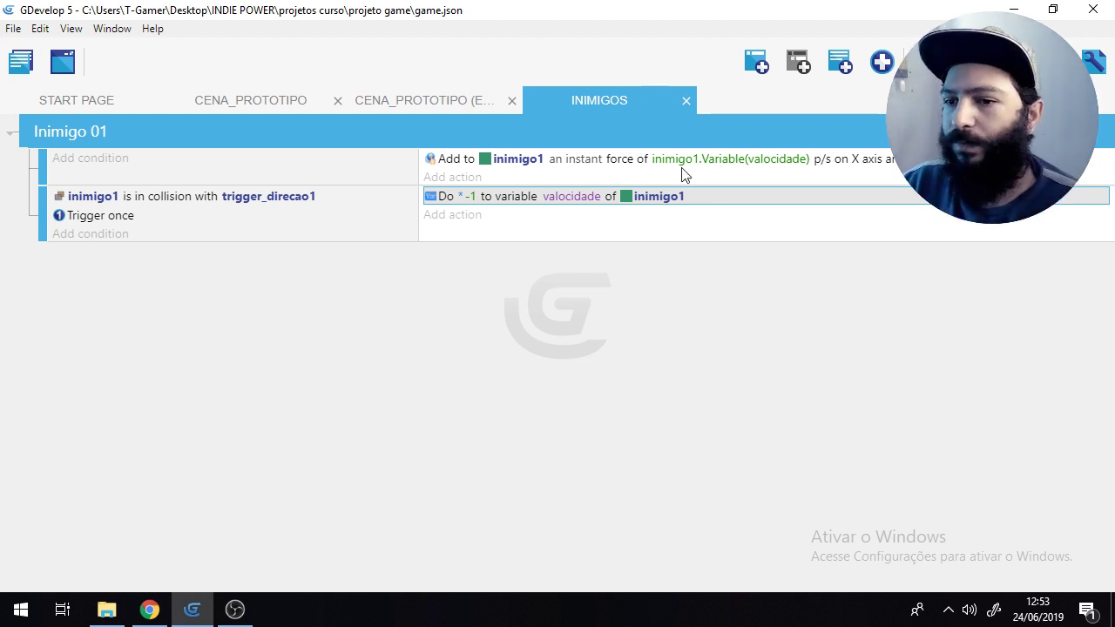
Step: Preview cena_prototipo again to check inimigo1's patrol between the two direction triggers, and close the preview
click(256, 103)
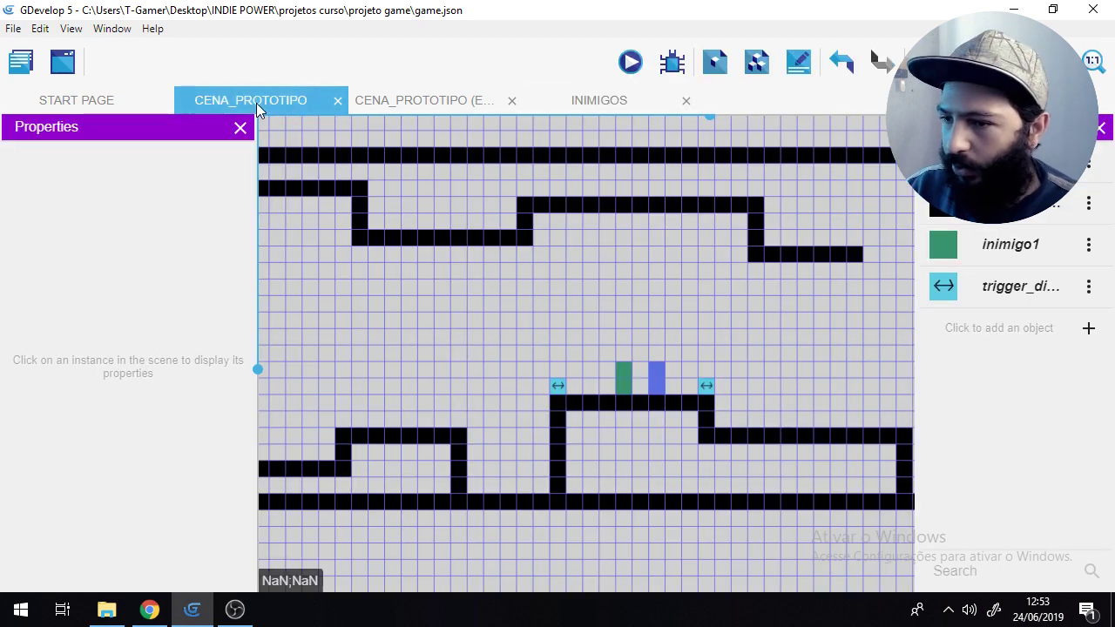
click(632, 61)
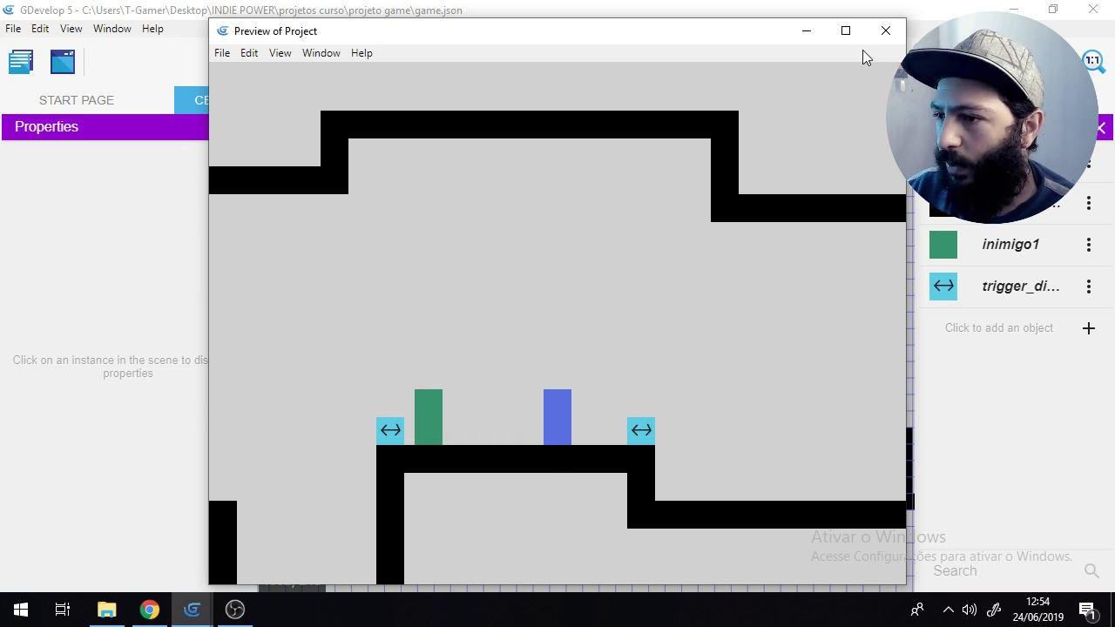
click(885, 31)
Step: Try a preview with a second inimigo1 instance on the platform between the triggers, and delete that instance
mouse_move(630, 372)
mouse_down()
mouse_move(598, 381)
mouse_move(631, 386)
mouse_up()
click(639, 65)
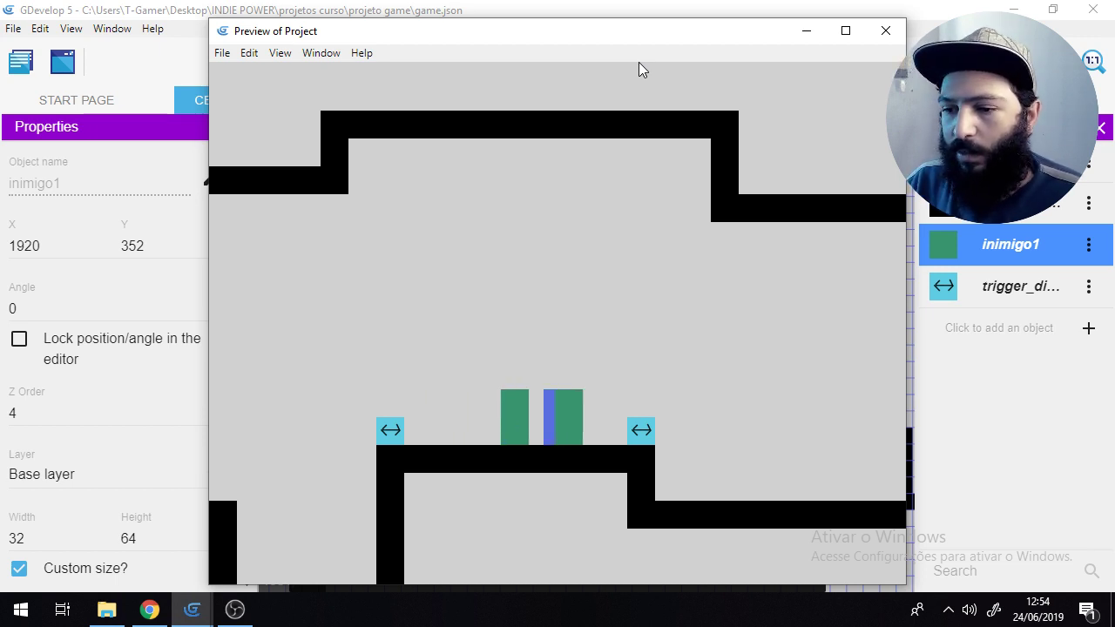
click(886, 35)
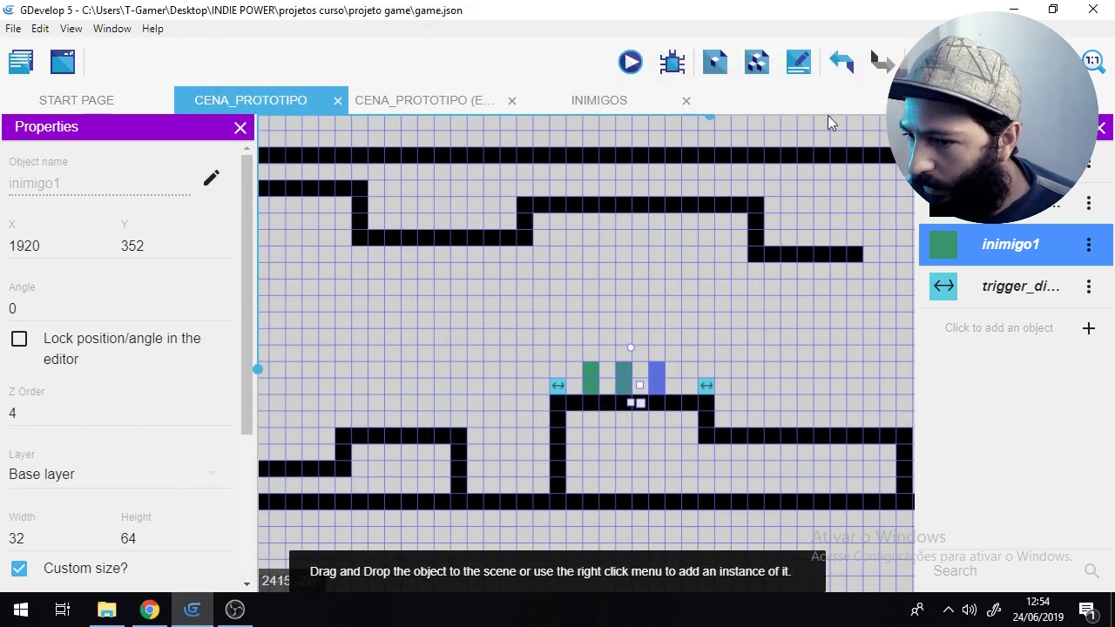
key(Delete)
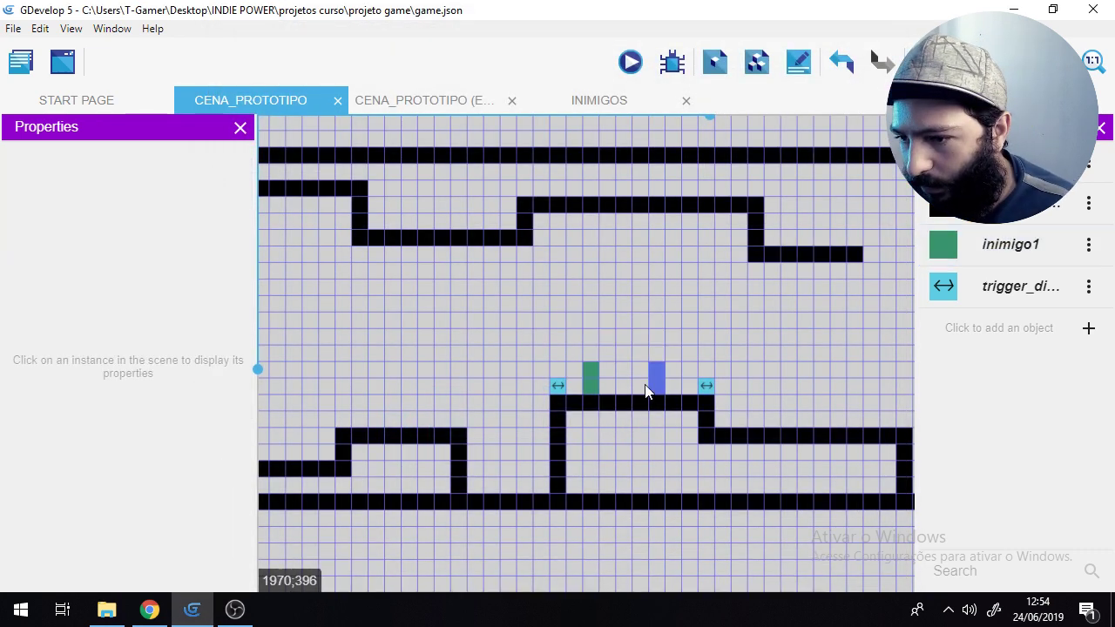
Step: Move alma_personagem to the level's starting ledge at X 128, Y 416
drag(658, 388, 363, 392)
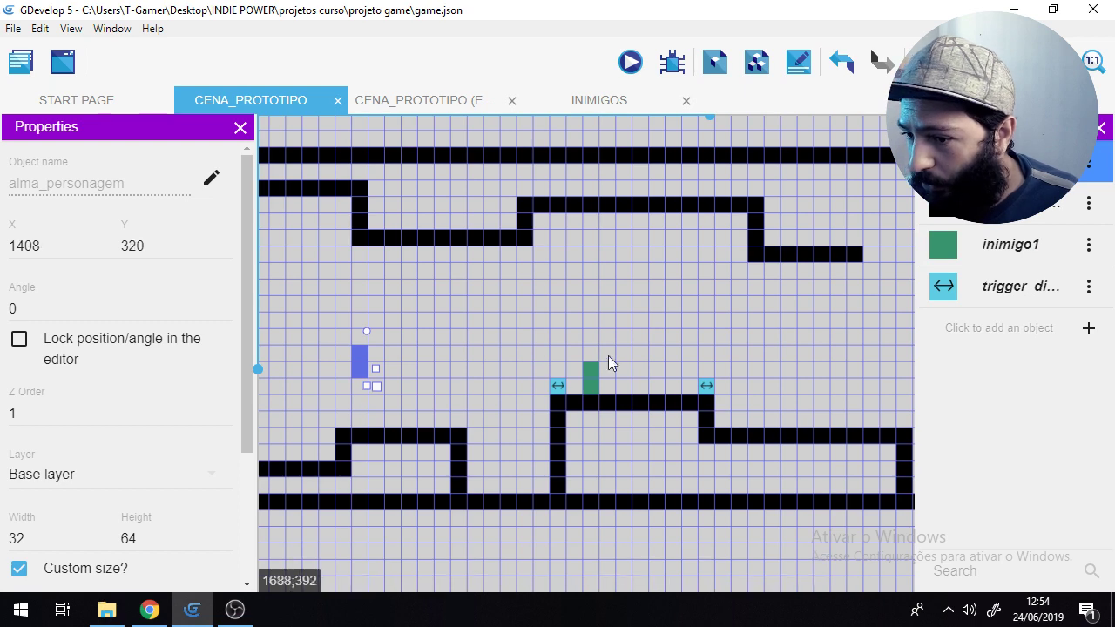
click(299, 393)
middle_drag(309, 393, 818, 386)
click(867, 348)
drag(836, 357, 339, 384)
click(339, 383)
middle_drag(339, 383, 735, 332)
drag(735, 331, 606, 386)
Step: Preview the level, playing the character from the start over the platforms and past the patrolling inimigo1
click(632, 63)
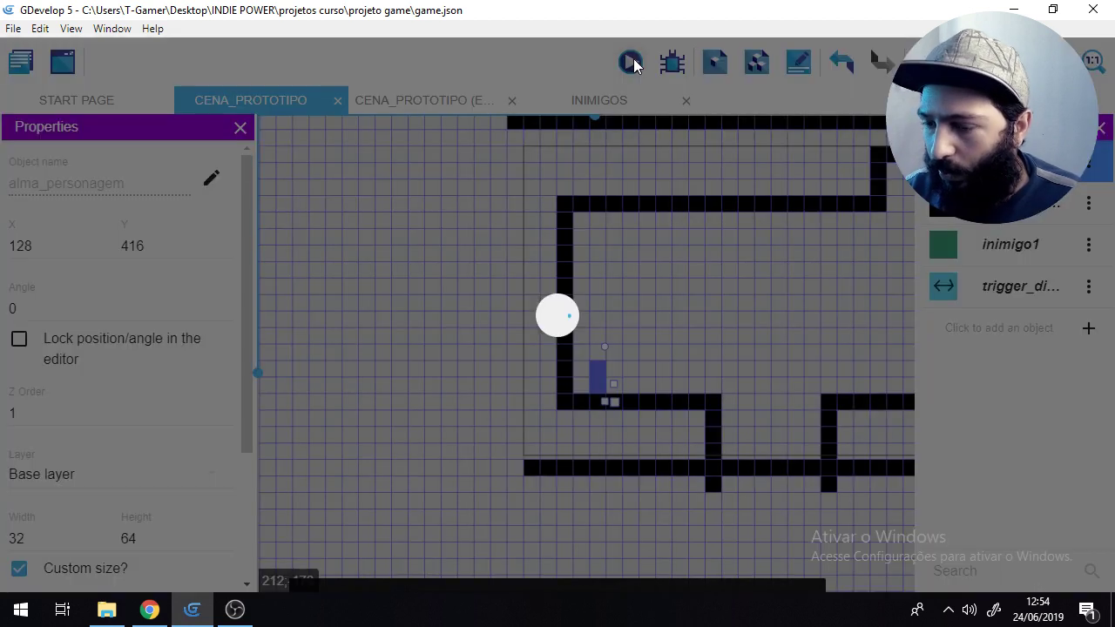
key(Right)
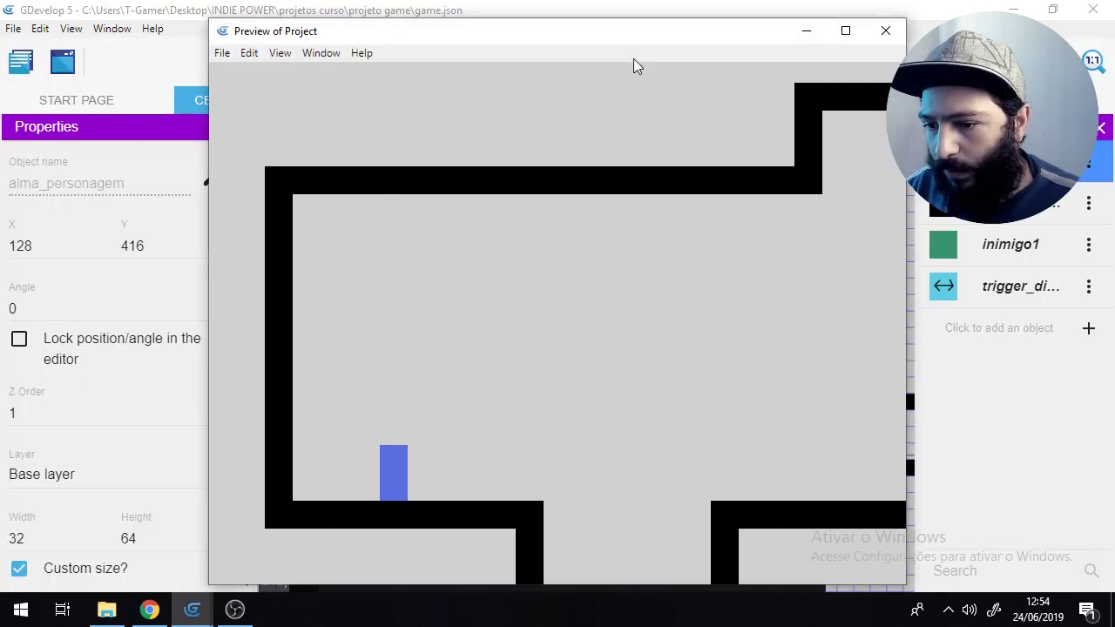
key(space)
key(space)
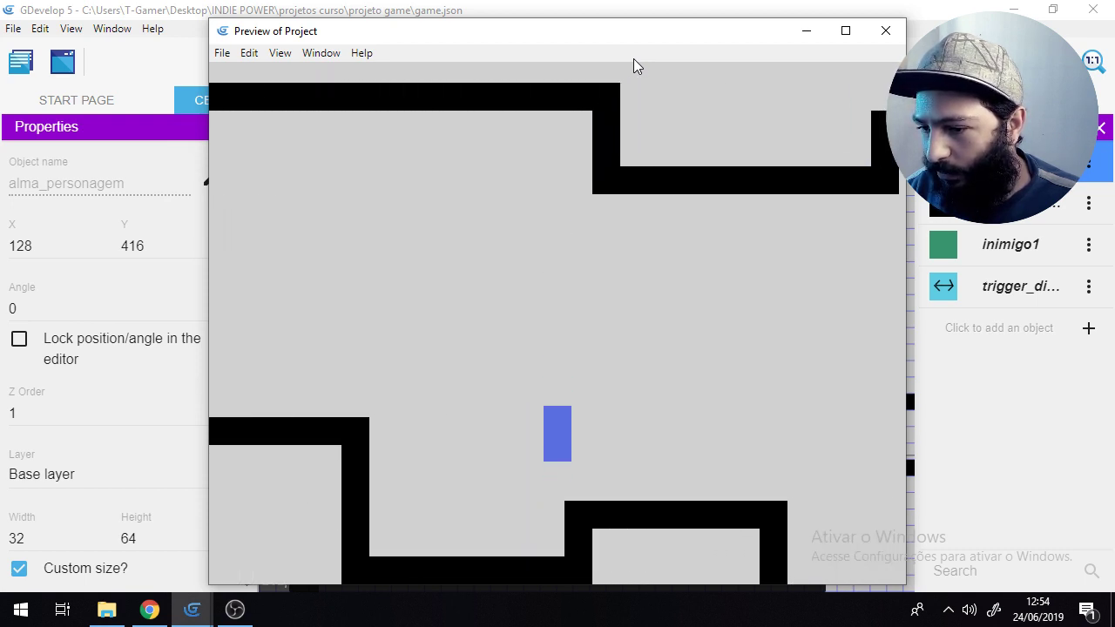
key(space)
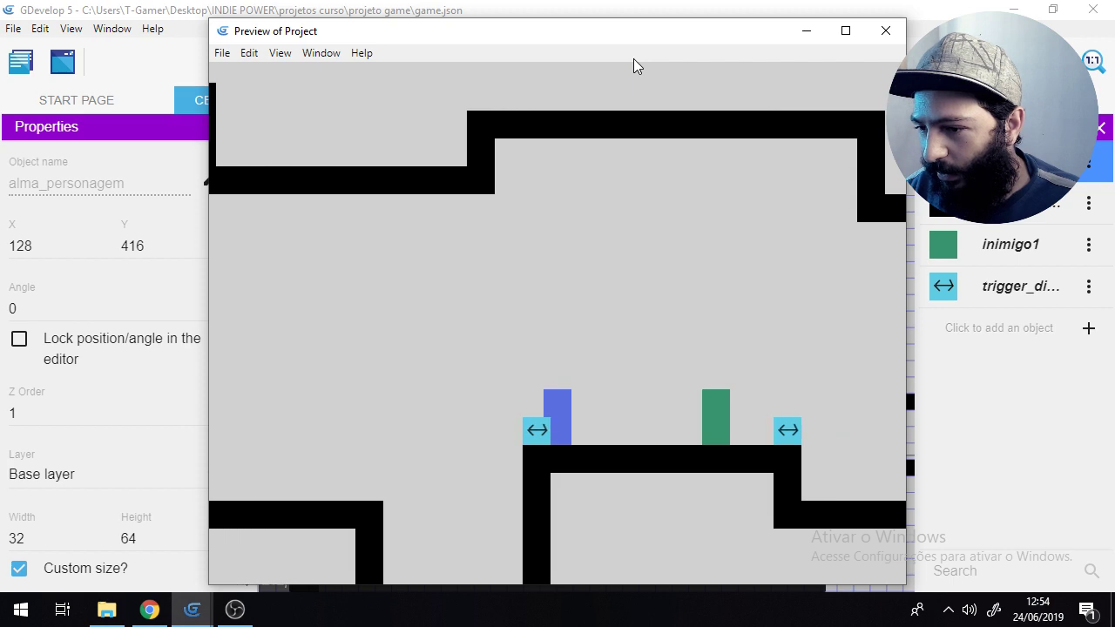
key(Right)
key(space)
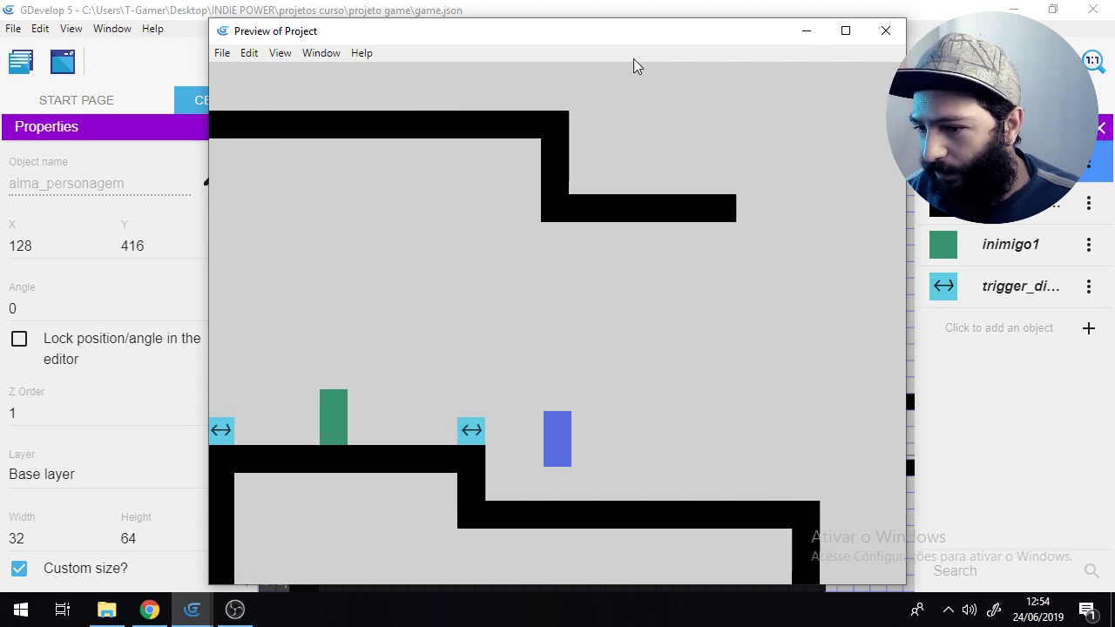
click(885, 31)
click(242, 618)
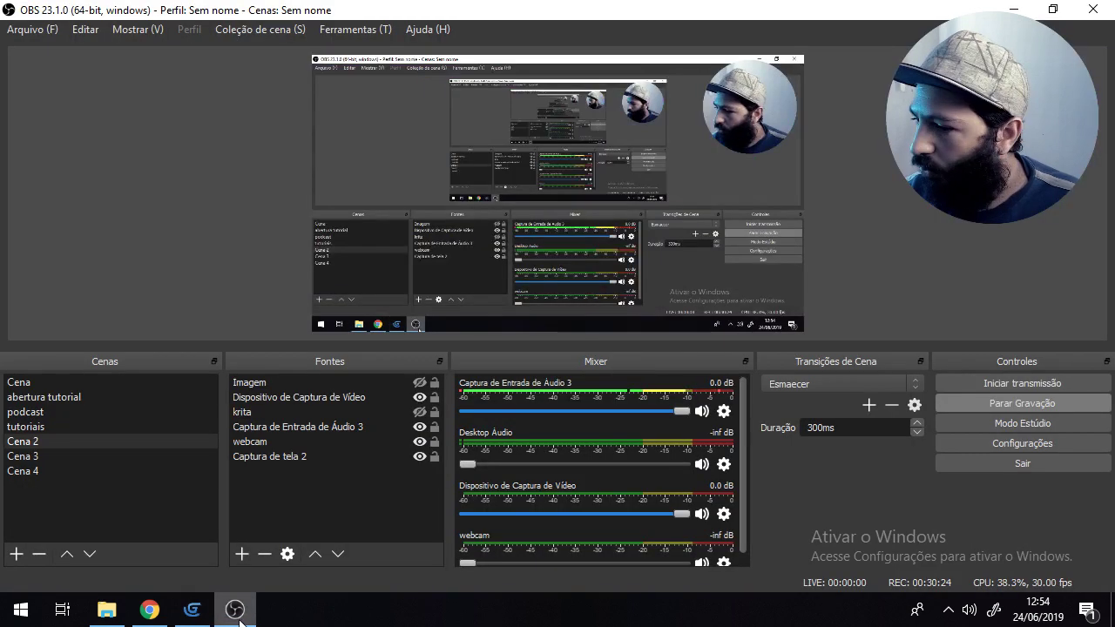
click(202, 617)
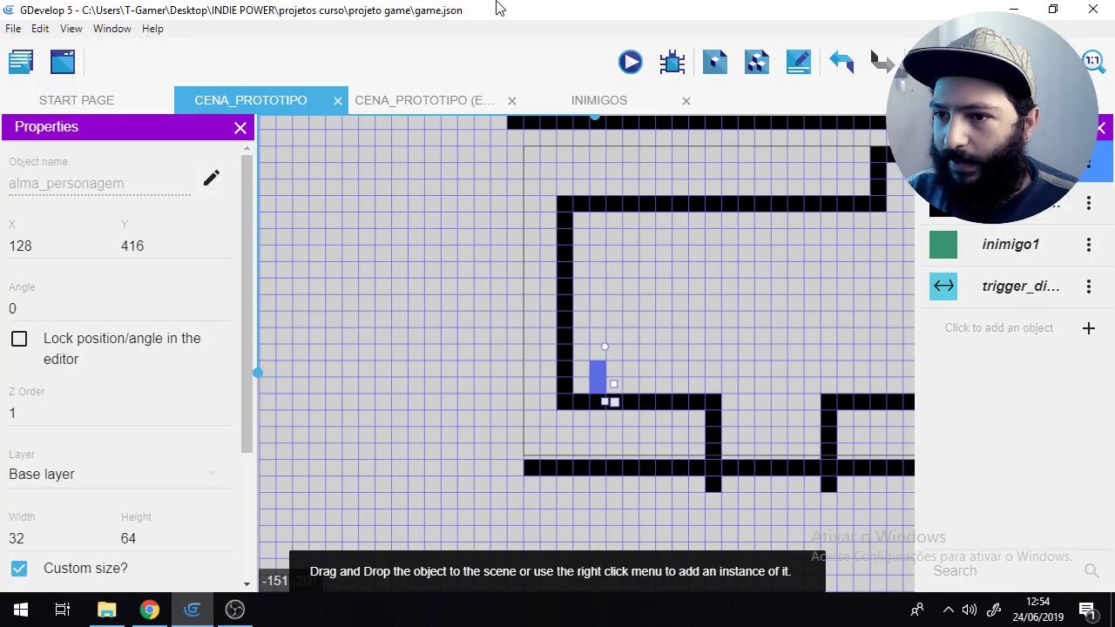
click(758, 318)
middle_drag(759, 312, 579, 346)
scroll(582, 346, down, 1)
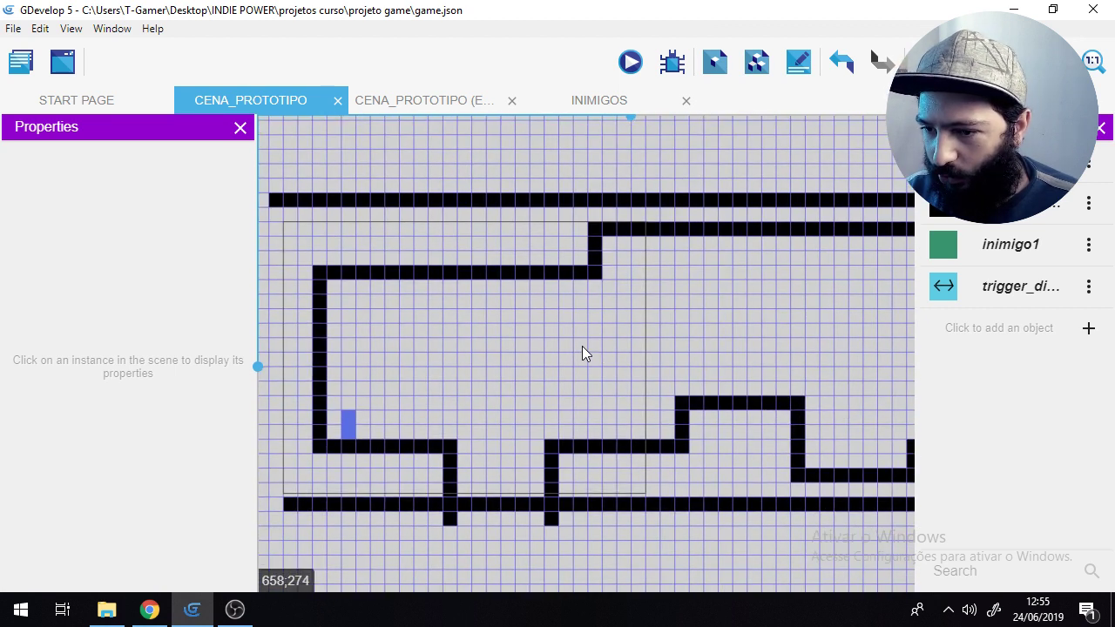
drag(633, 118, 618, 154)
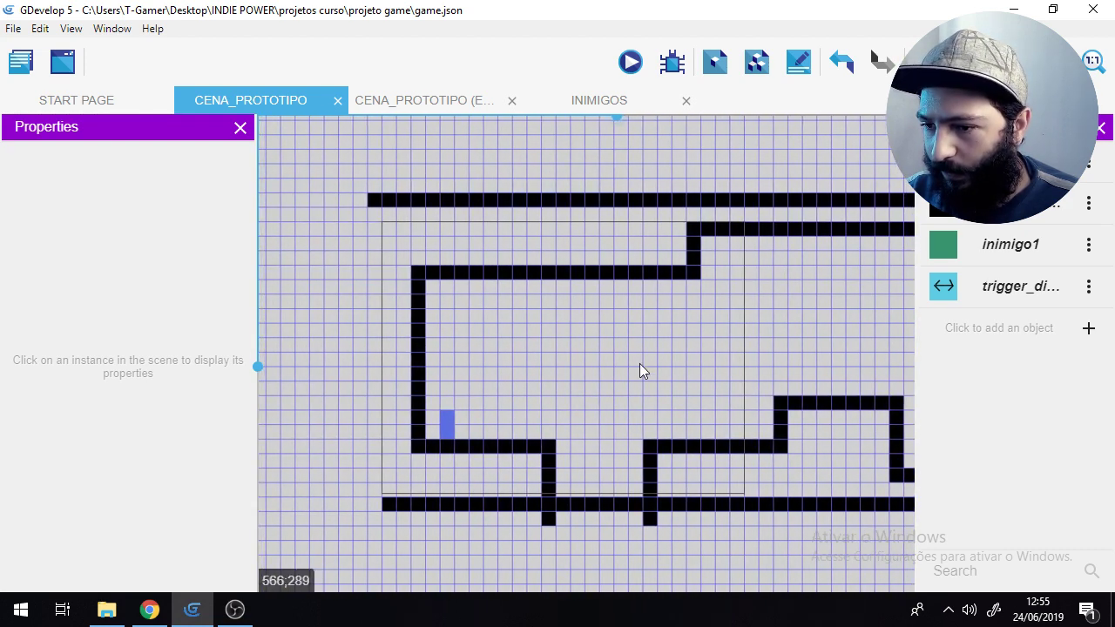
middle_drag(688, 371, 630, 358)
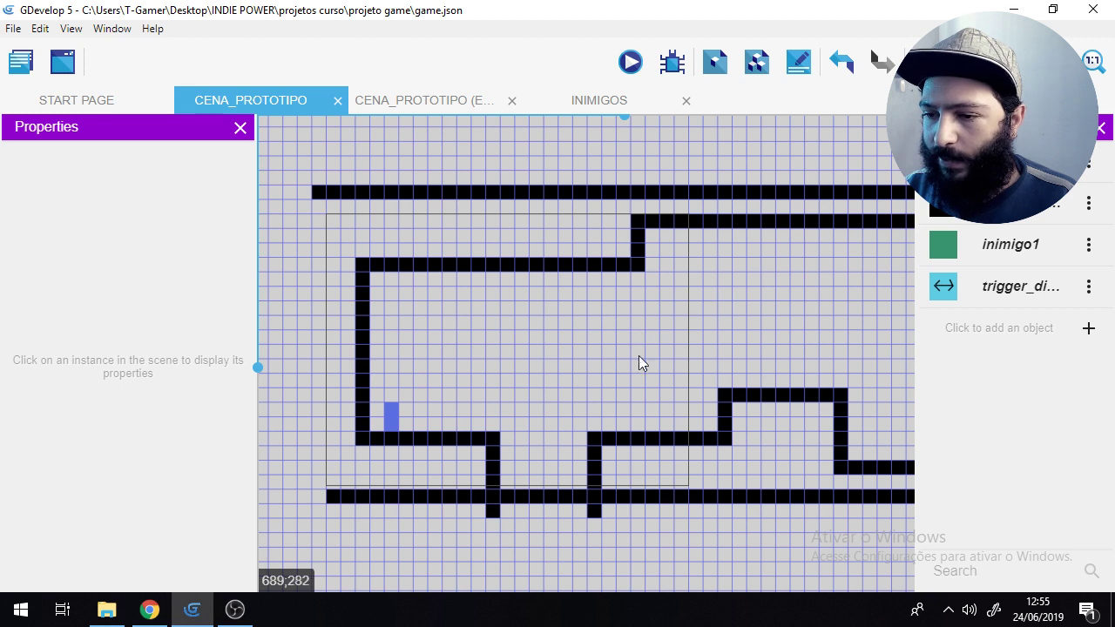
middle_drag(635, 372, 616, 370)
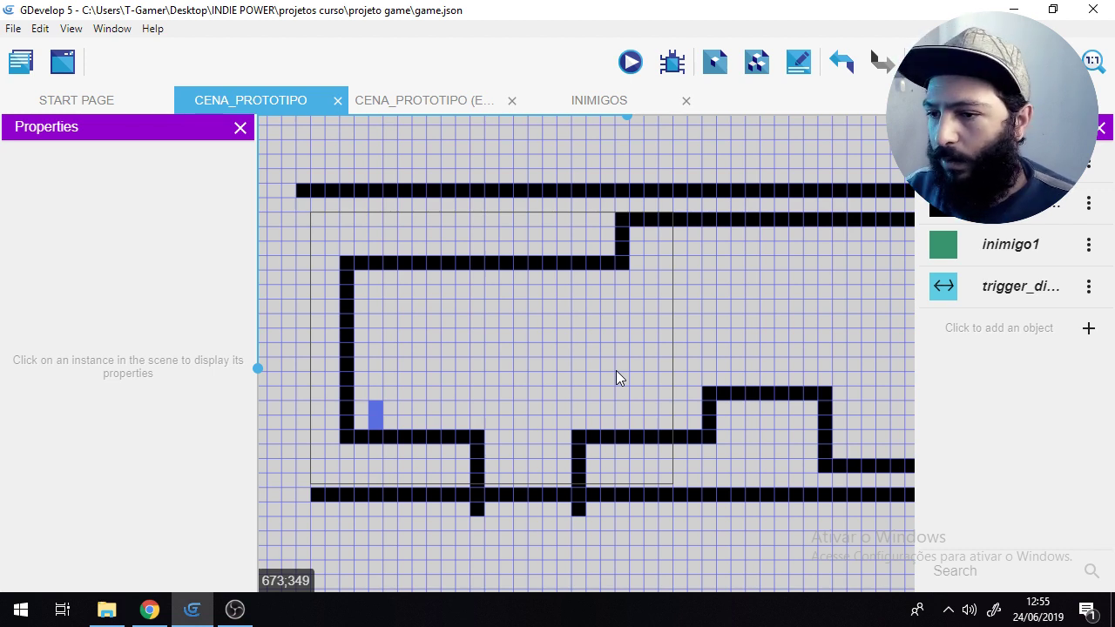
scroll(720, 326, right, 10)
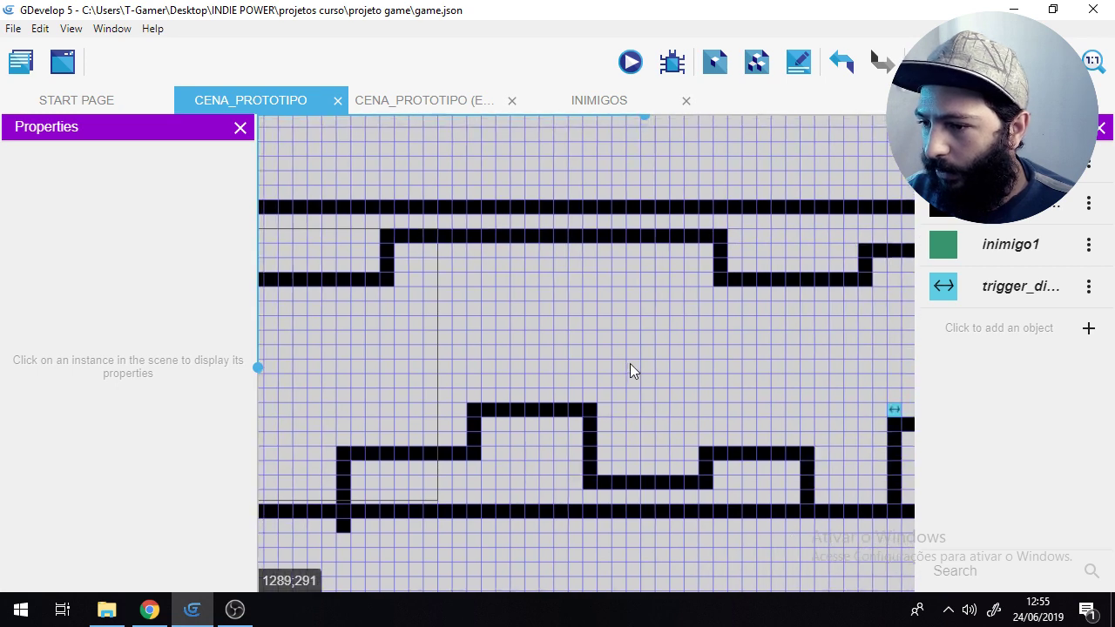
Step: Look over the cena_prototipo layout from alma_personagem's starting ledge to the inimigo1 platform with its two direction triggers
scroll(665, 401, right, 6)
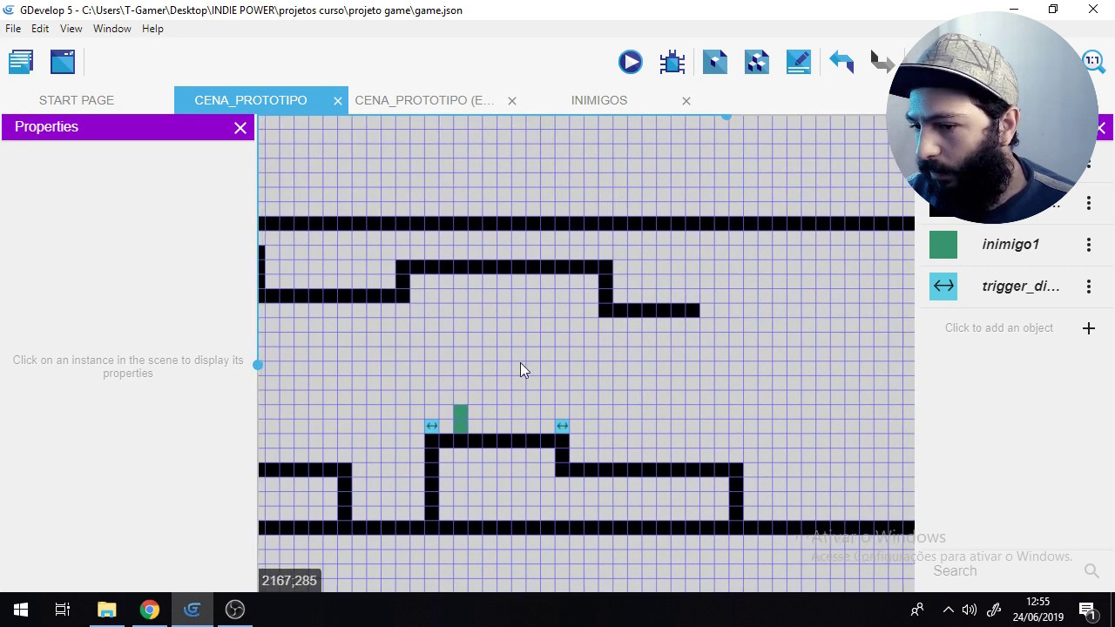
scroll(567, 405, left, 15)
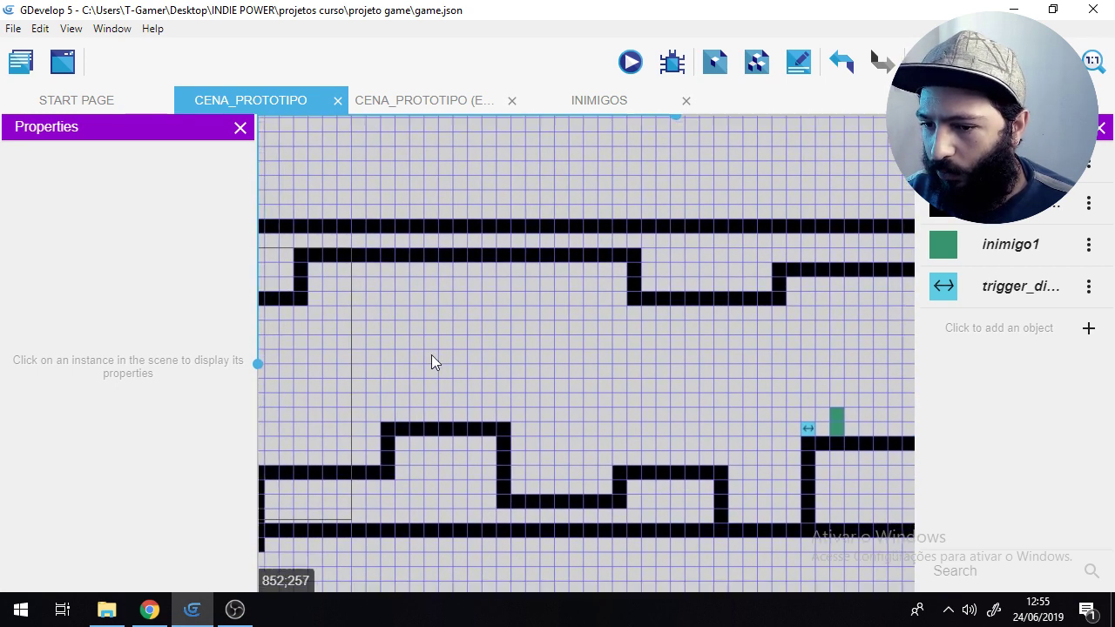
scroll(653, 375, left, 1)
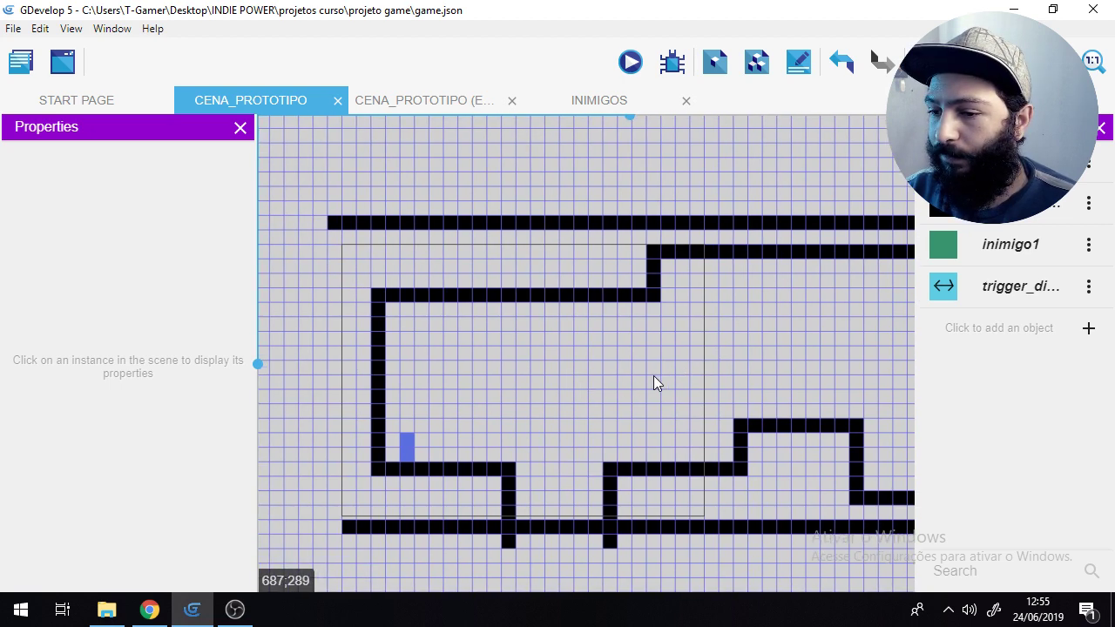
scroll(562, 325, right, 13)
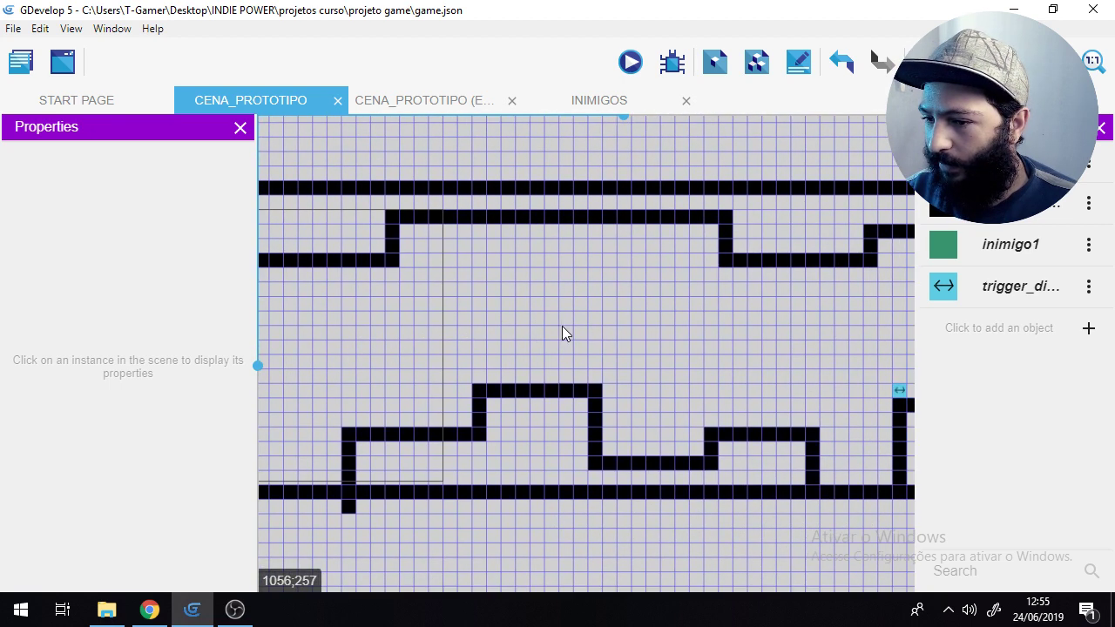
scroll(554, 319, right, 5)
scroll(480, 326, left, 3)
scroll(692, 378, up, 1)
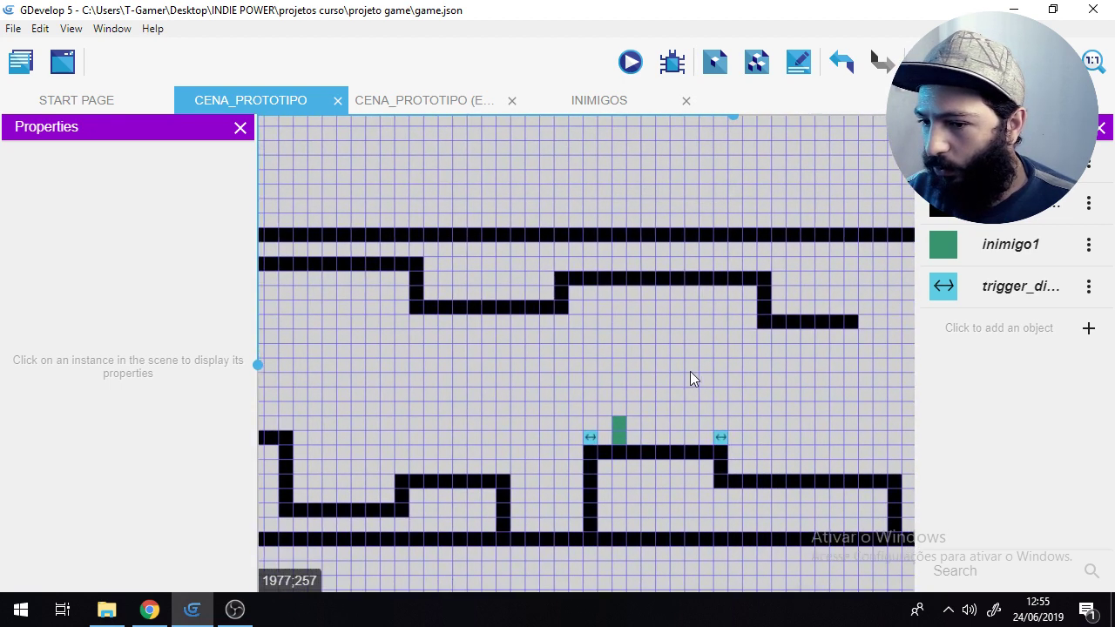
scroll(624, 403, right, 4)
scroll(560, 376, left, 9)
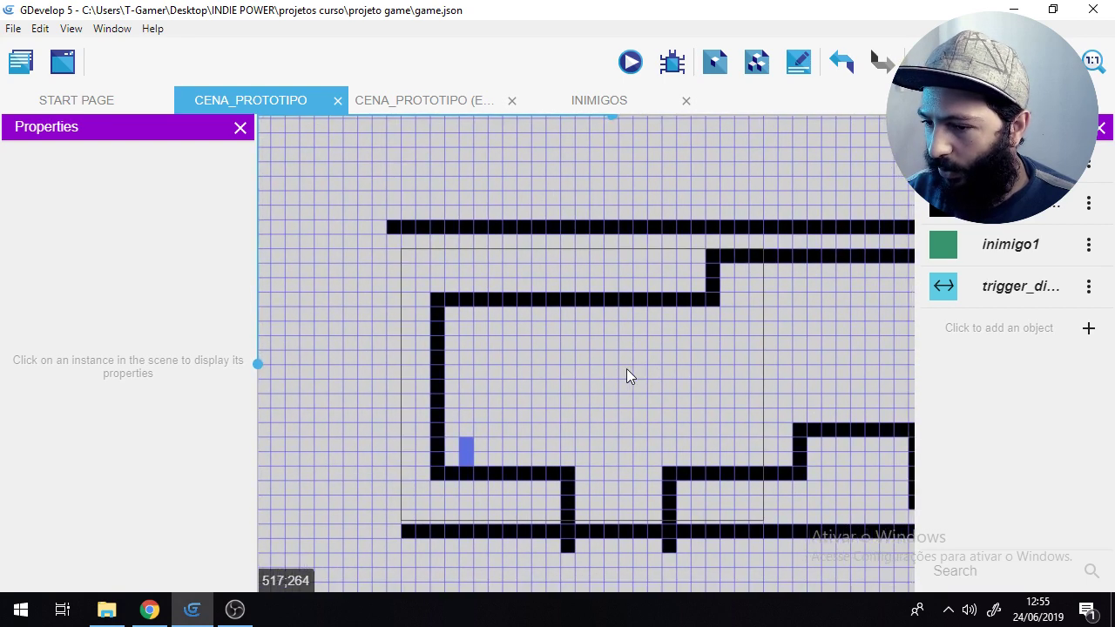
scroll(609, 386, right, 1)
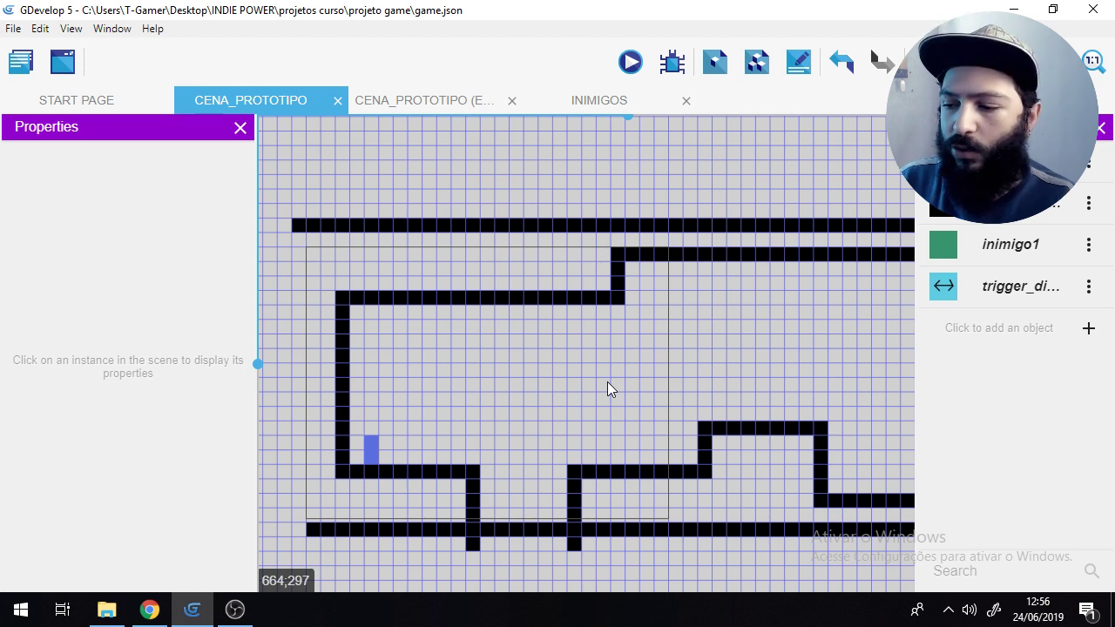
click(948, 612)
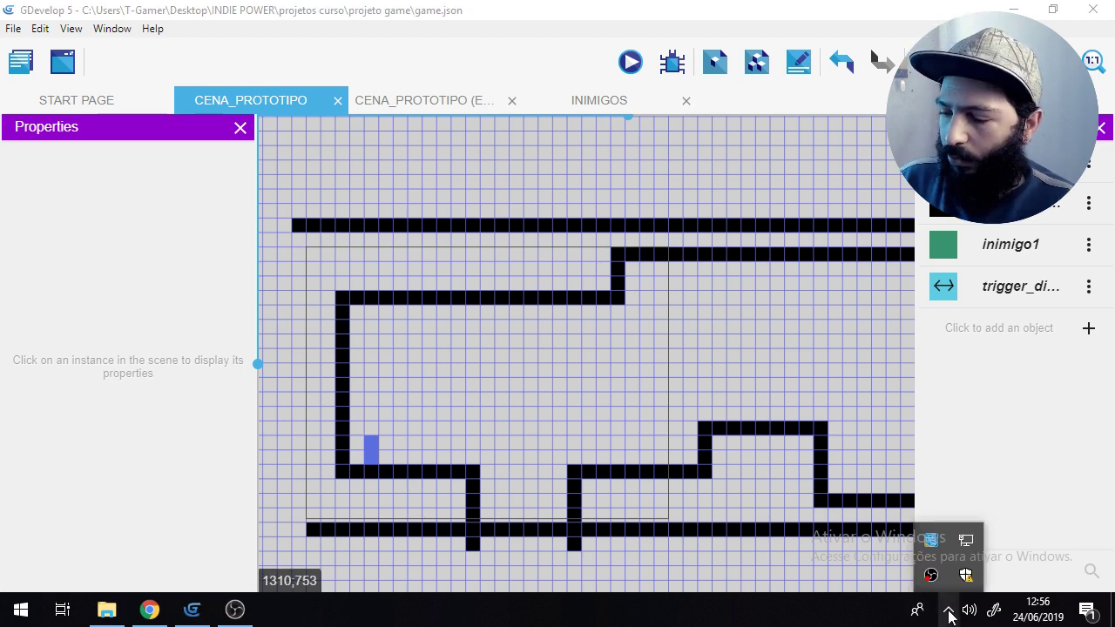